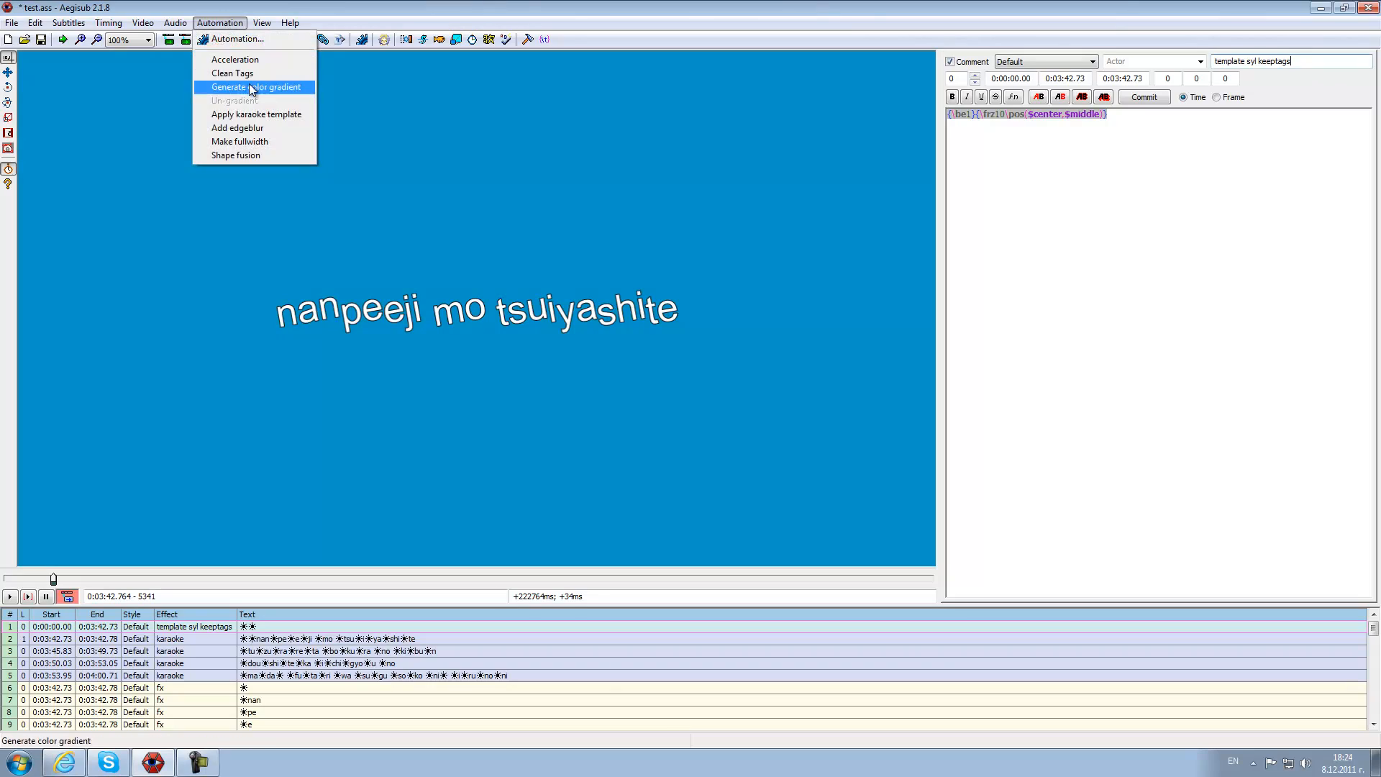
# Apply the karaoke template to the karaoke lines and reselect the template line.
pyautogui.click(244, 116)
pyautogui.click(281, 639)
pyautogui.click(277, 628)
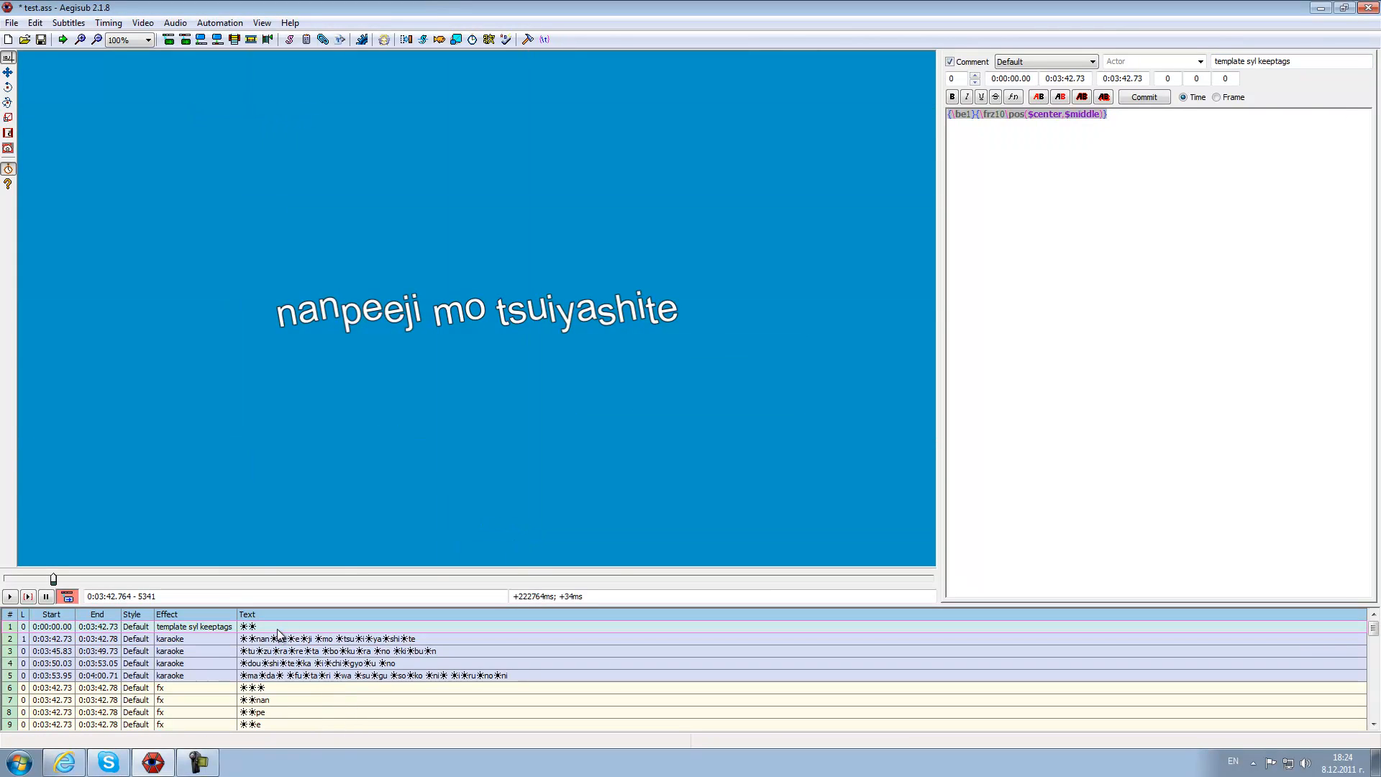
pyautogui.click(1003, 115)
pyautogui.moveTo(988, 117); pyautogui.dragTo(980, 115)
pyautogui.press('Delete')
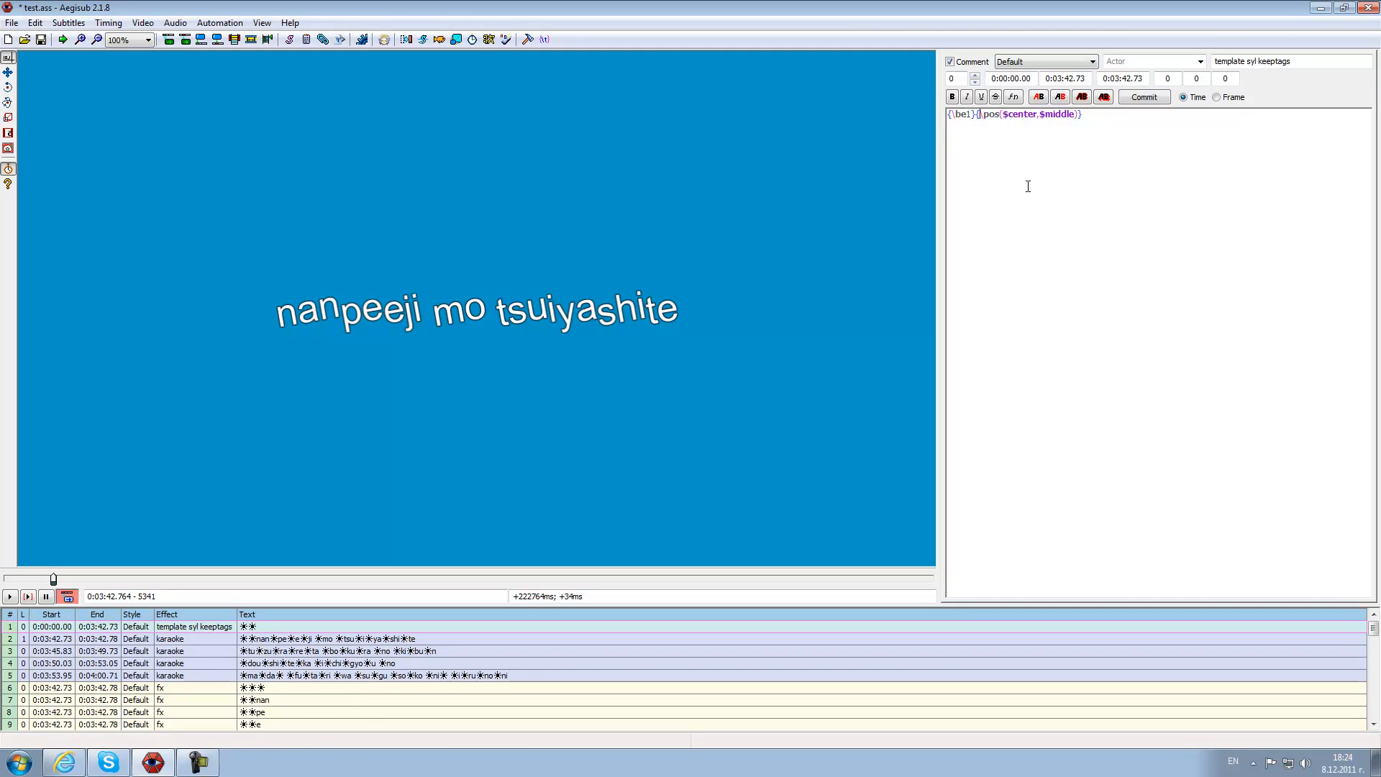
pyautogui.hotkey('ctrl', 'z')
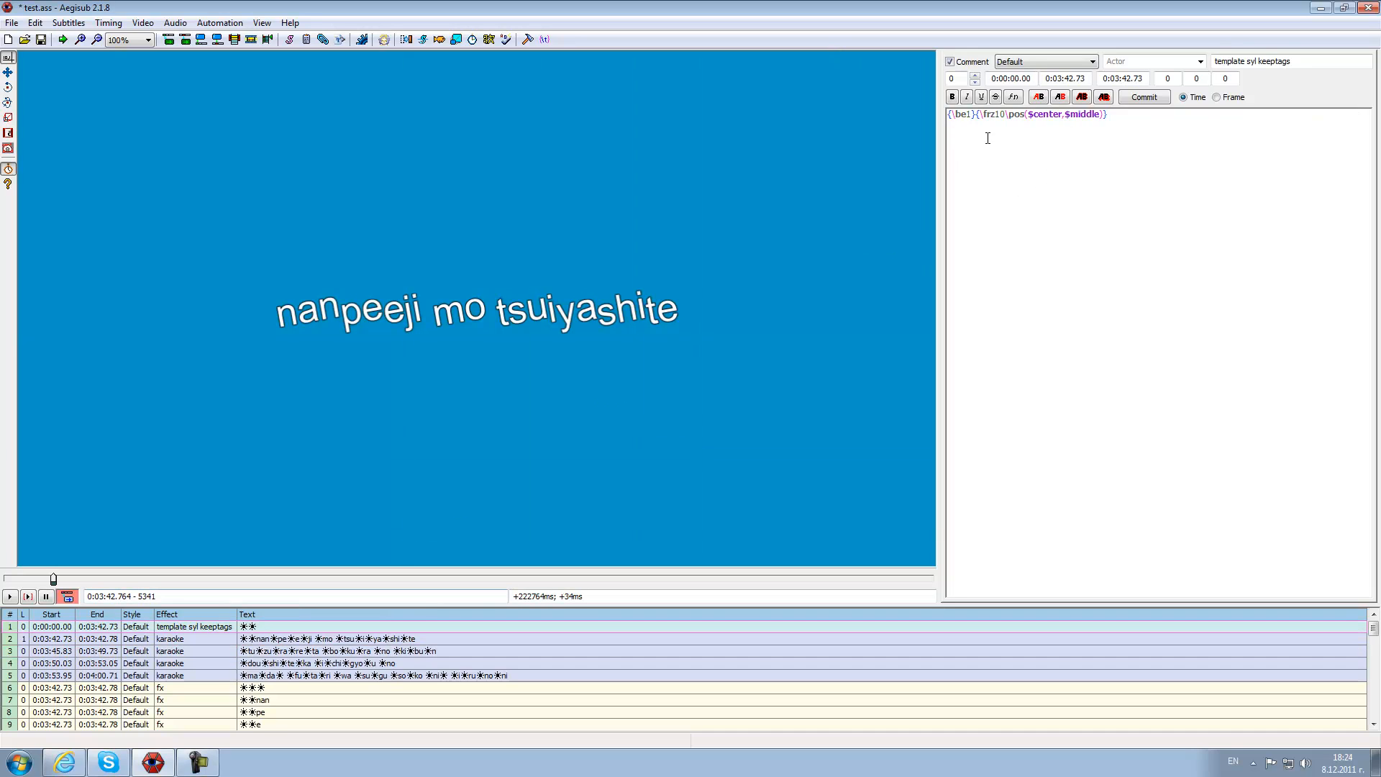
# Remove the {\be1} block from the template line and reapply the karaoke template.
pyautogui.click(220, 22)
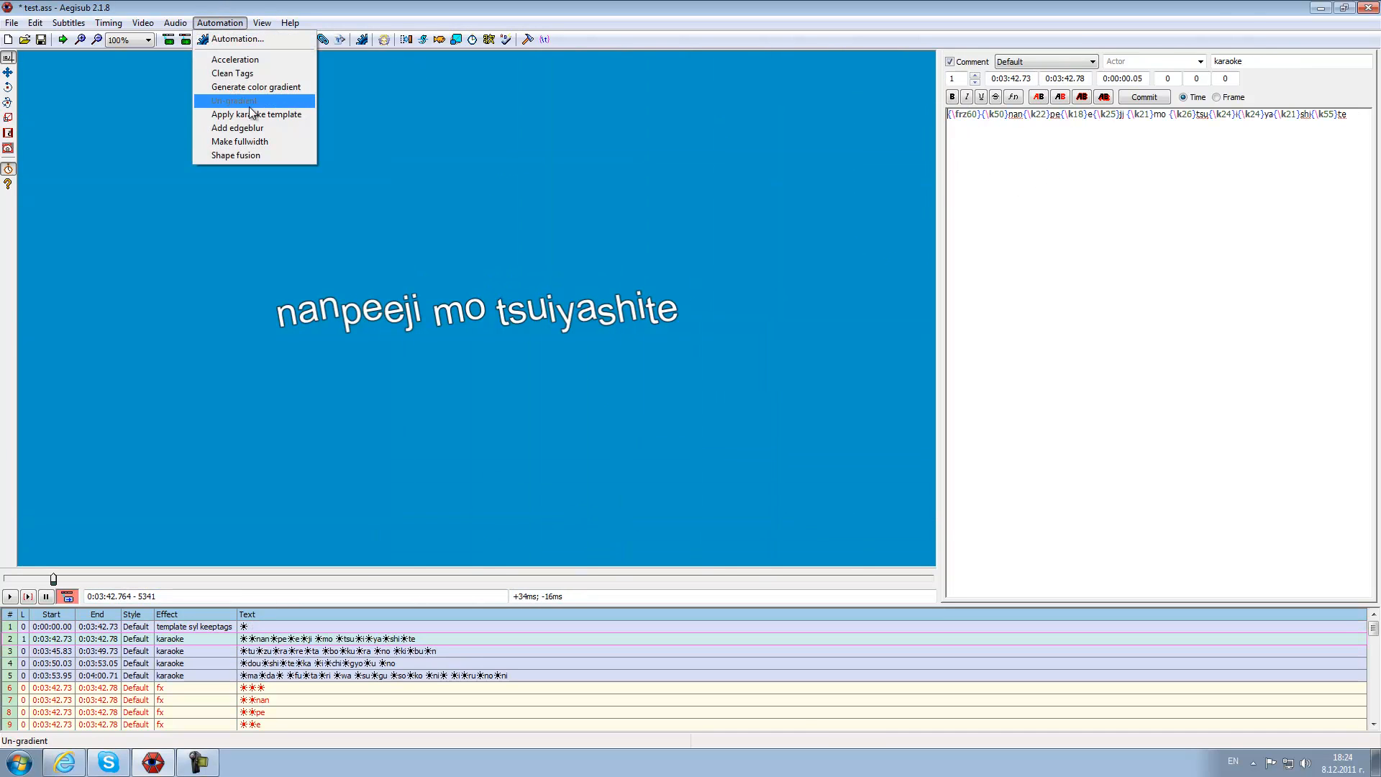
pyautogui.click(263, 111)
# Remove the \frz10 tag from the template line, keeping only {\pos($center,$middle)}, and reapply the karaoke template.
pyautogui.click(251, 627)
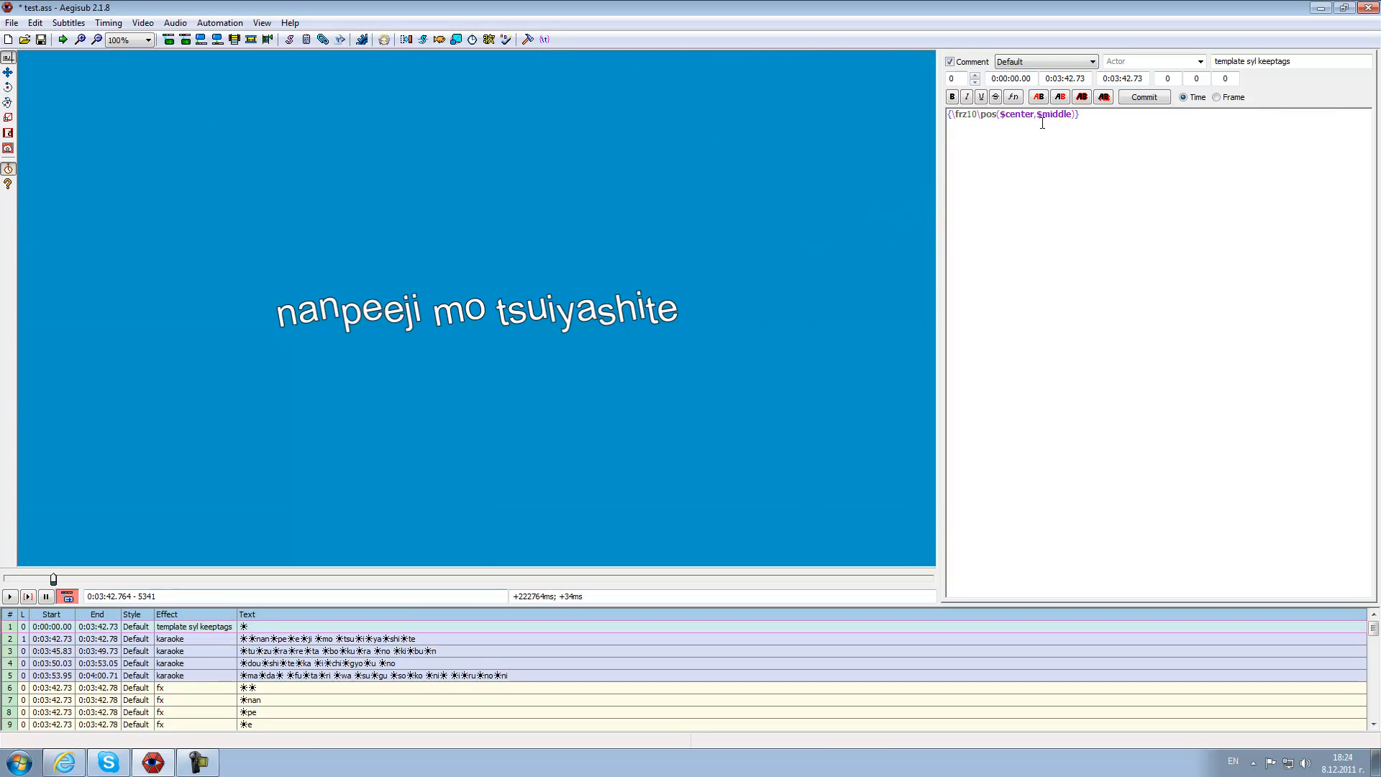
pyautogui.press('Delete')
pyautogui.moveTo(1261, 135); pyautogui.dragTo(945, 115)
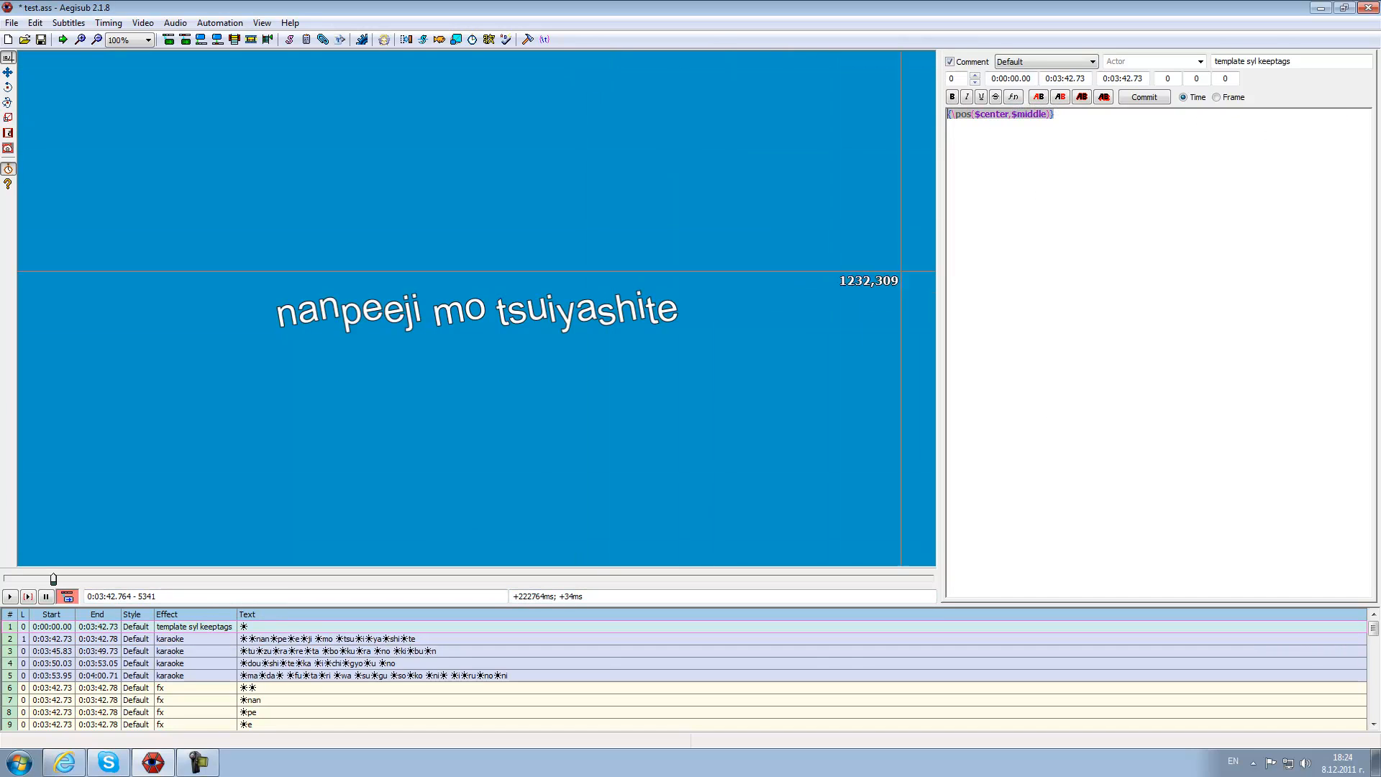
pyautogui.click(302, 639)
pyautogui.moveTo(1128, 125); pyautogui.dragTo(947, 116)
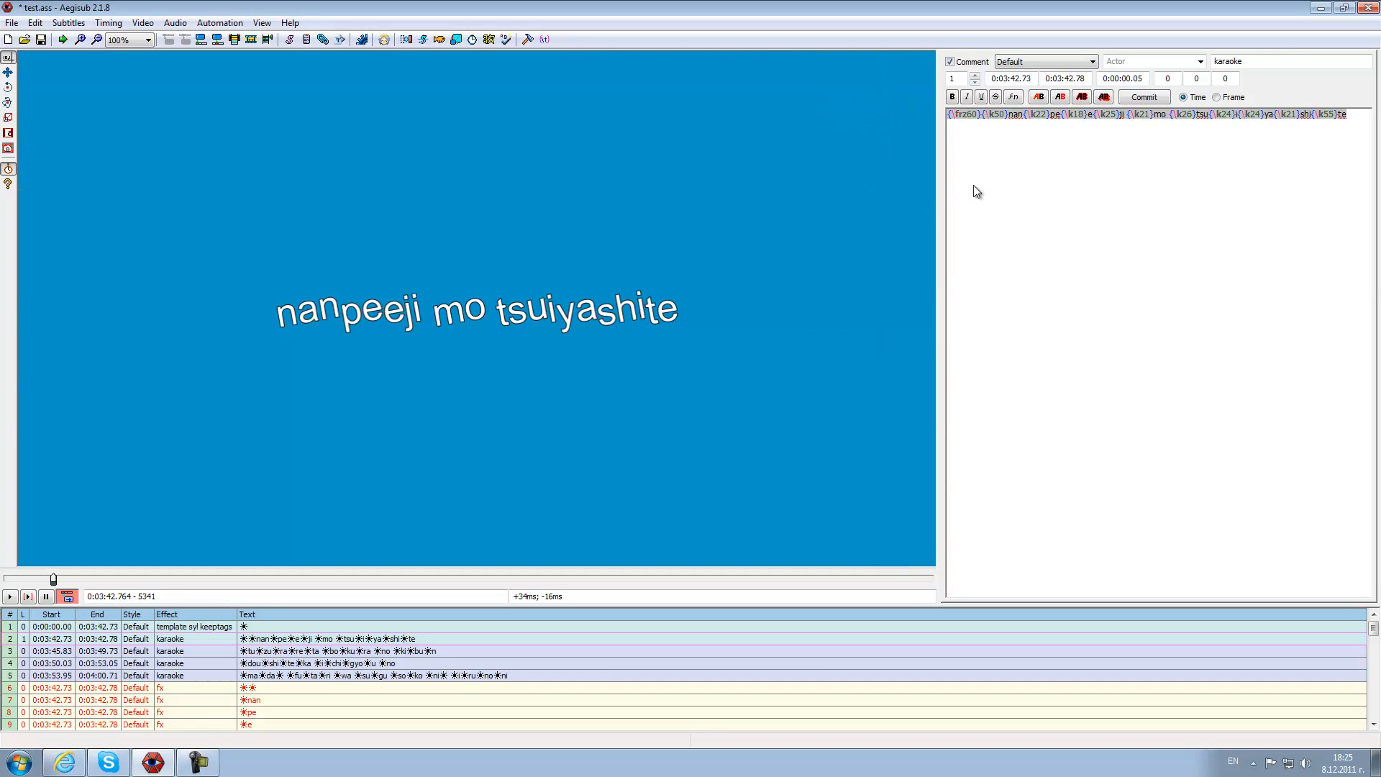
pyautogui.click(223, 24)
pyautogui.click(246, 116)
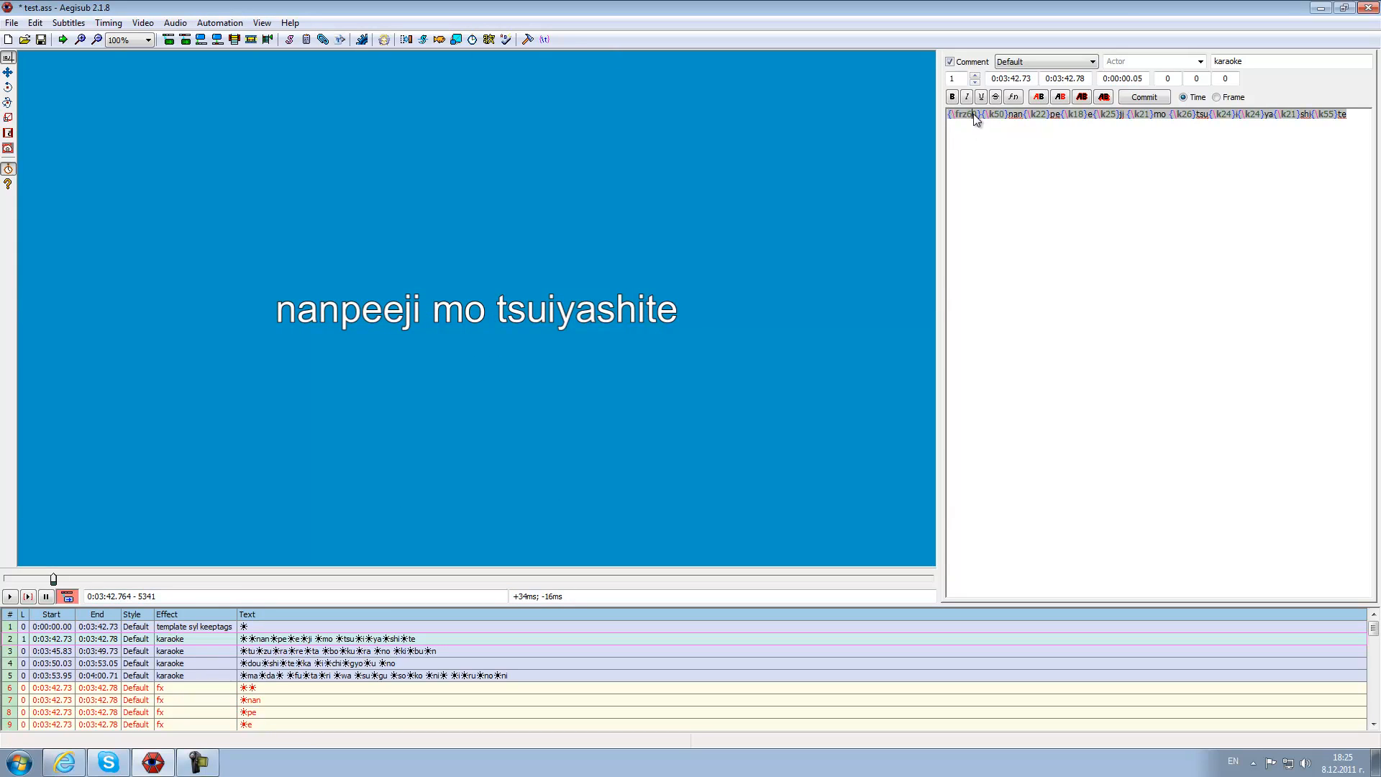
# Replace the \frz60 tag at the start of the first karaoke line with an empty colour tag, \c&&.
pyautogui.click(1077, 128)
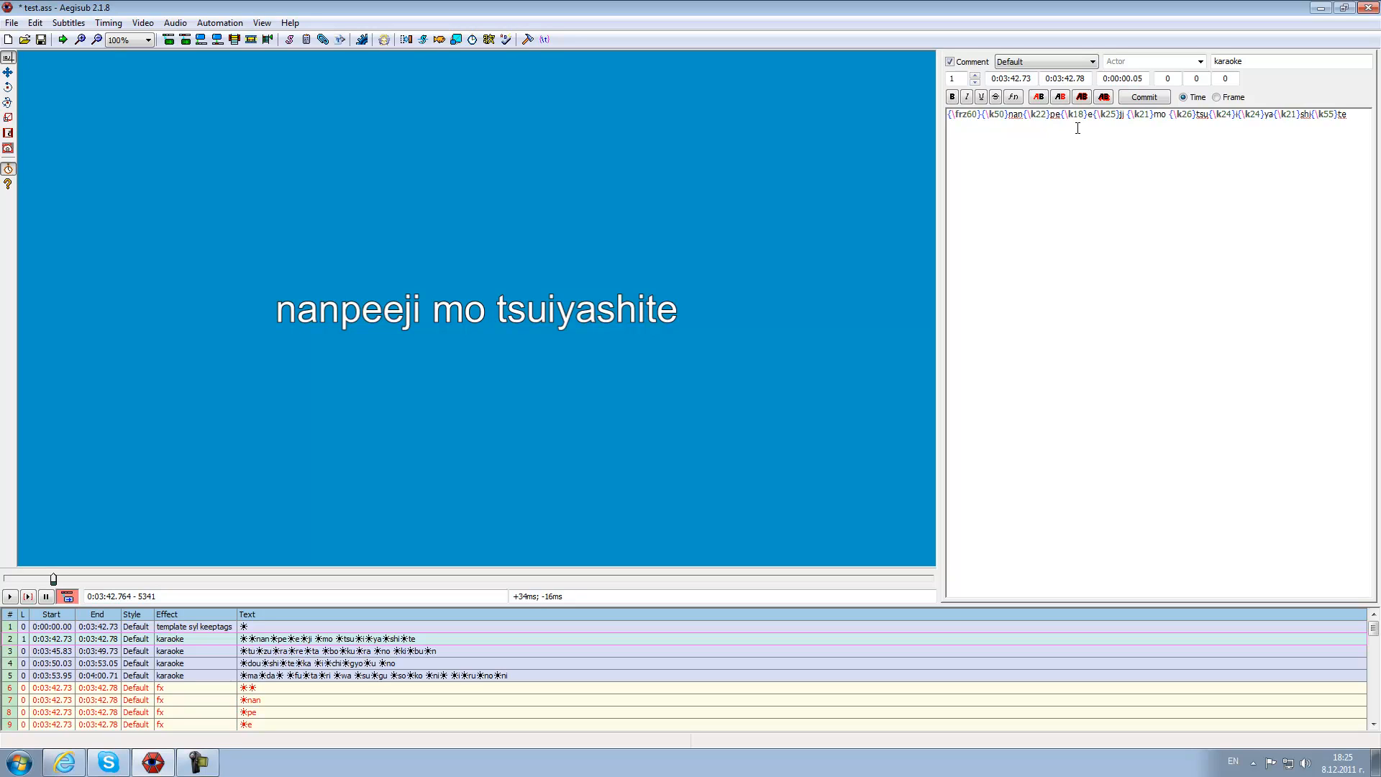
pyautogui.press('BackSpace')
pyautogui.press('BackSpace')
pyautogui.press('BackSpace')
pyautogui.press('BackSpace')
pyautogui.press('BackSpace')
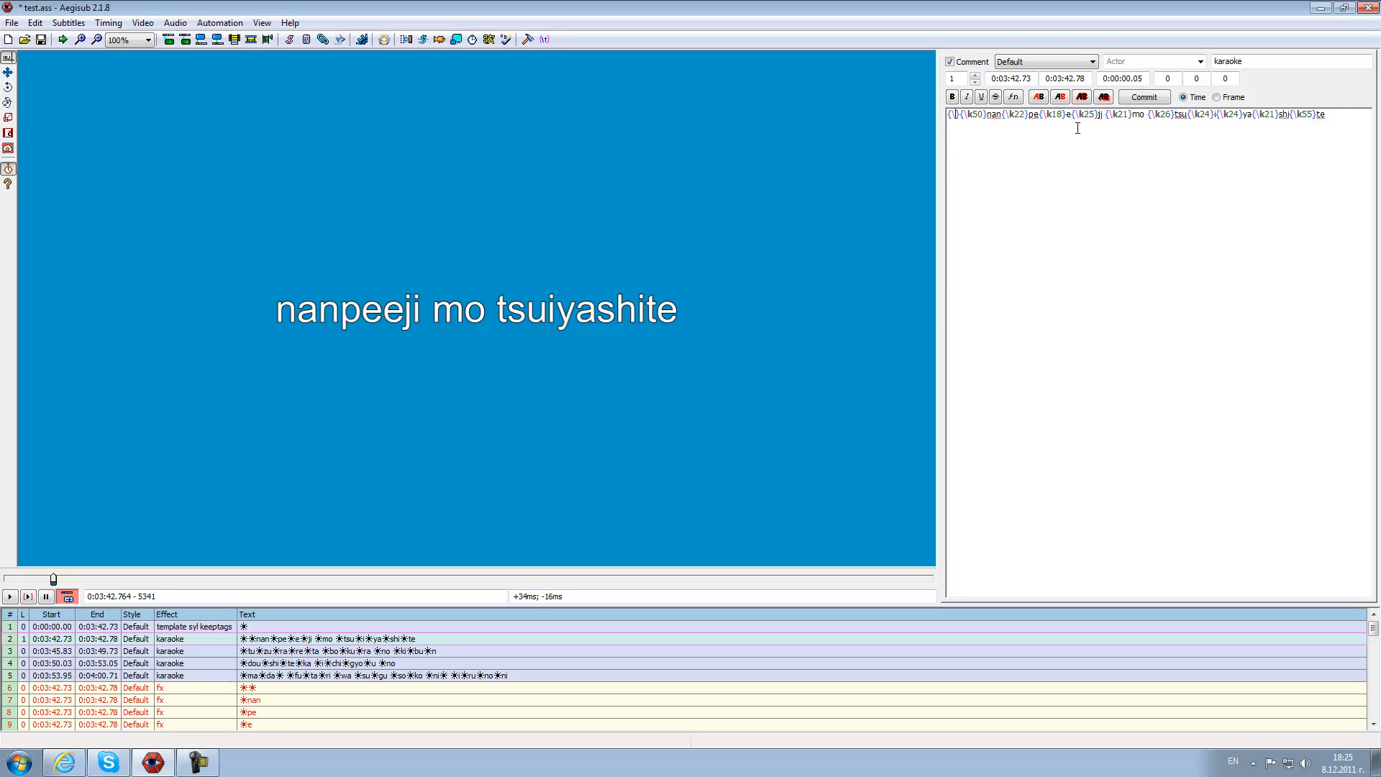
pyautogui.write('c')
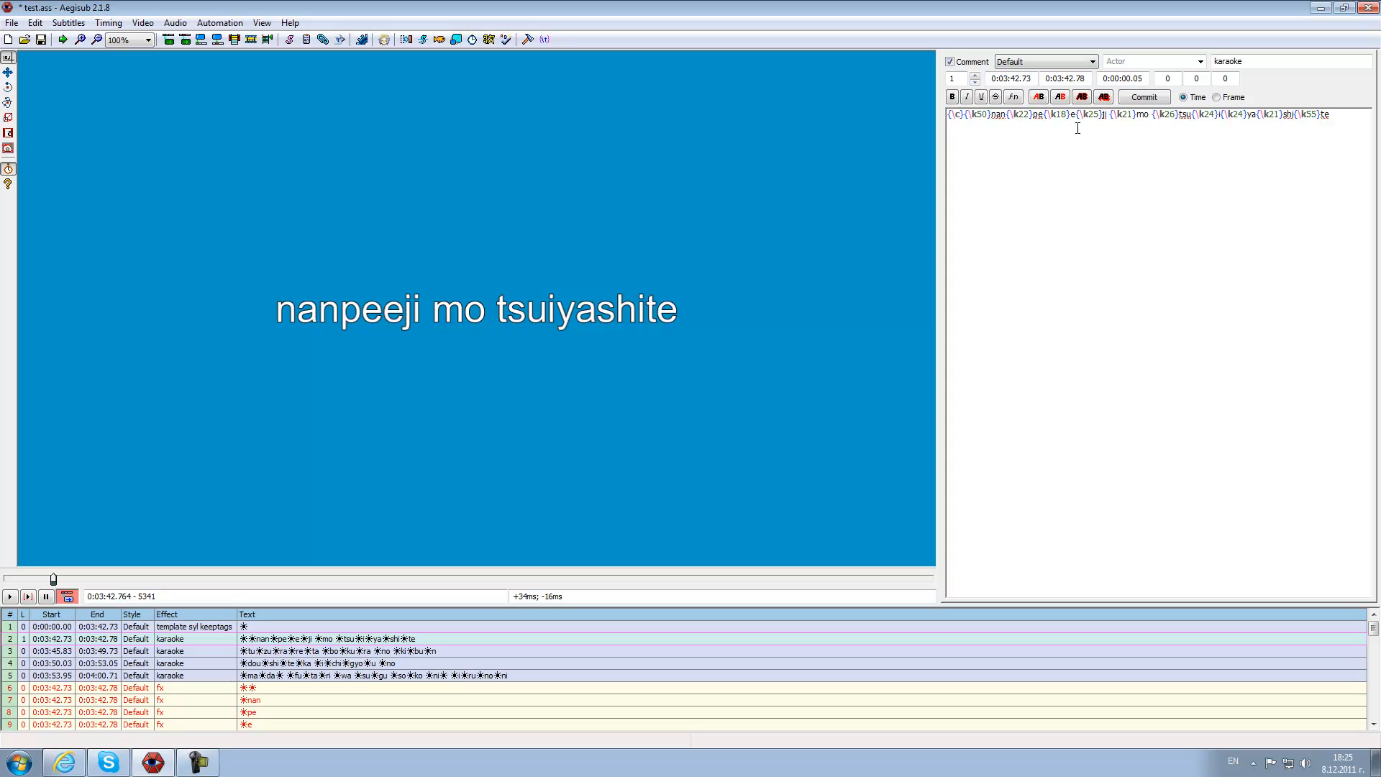
pyautogui.write('&&')
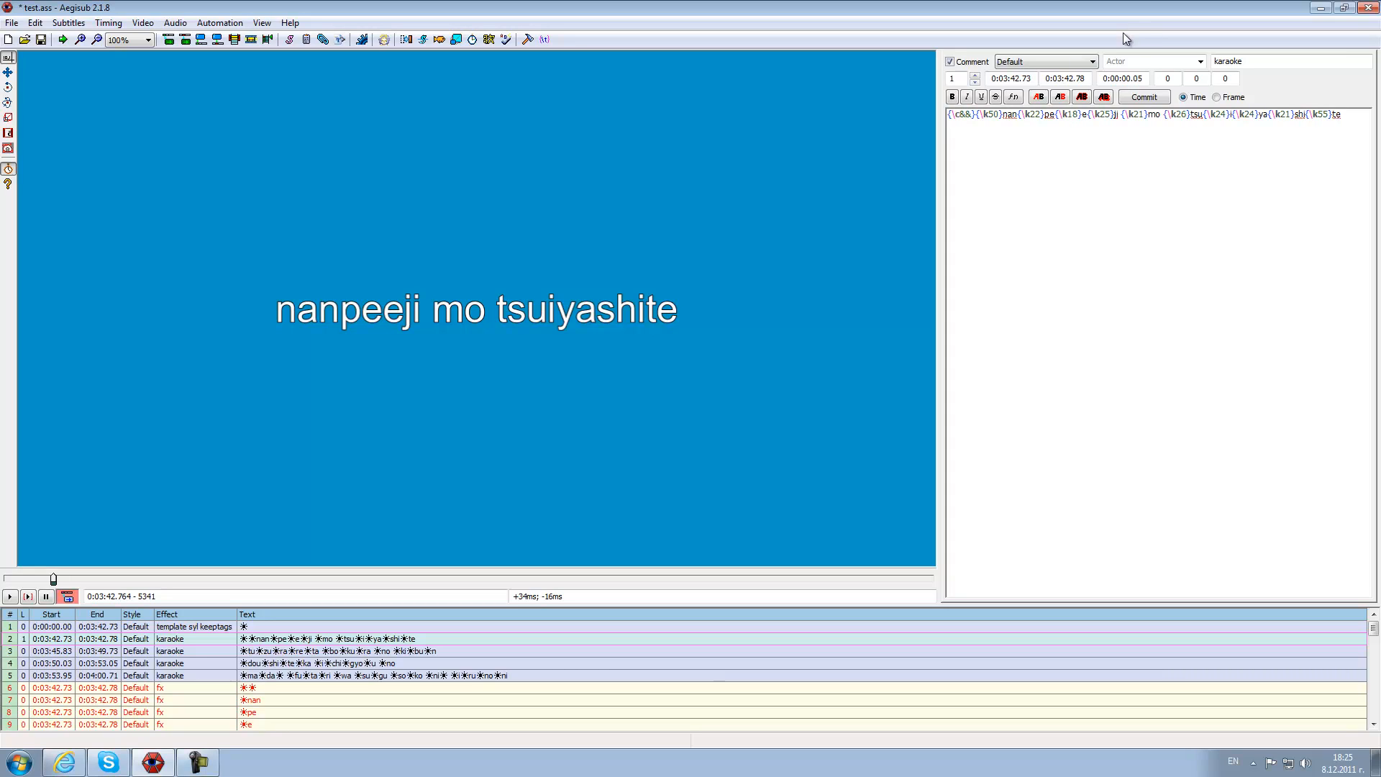
# Choose a dark red and insert its code so the first karaoke line's colour tag reads \c&H00003C&.
pyautogui.click(1037, 97)
pyautogui.click(675, 353)
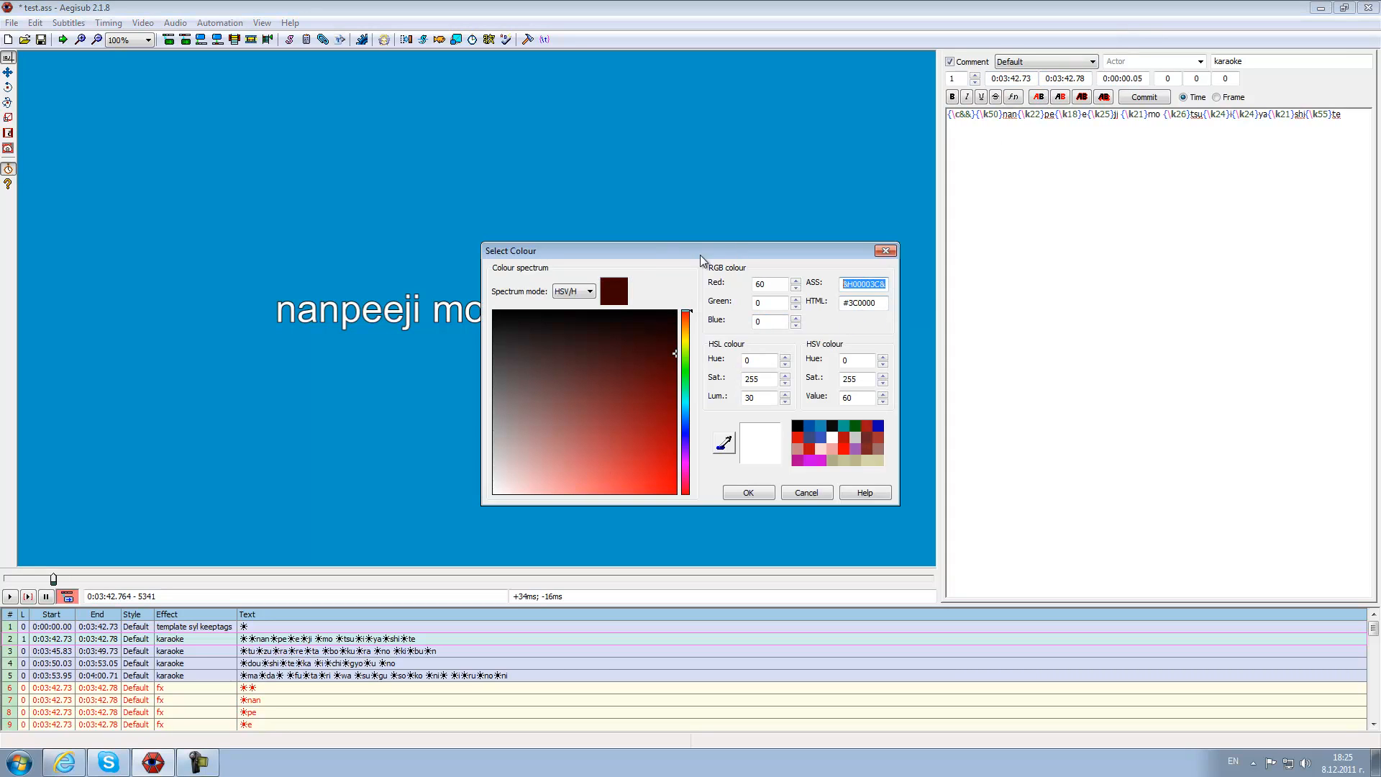
pyautogui.click(889, 252)
pyautogui.click(965, 115)
pyautogui.write('&H00003C&')
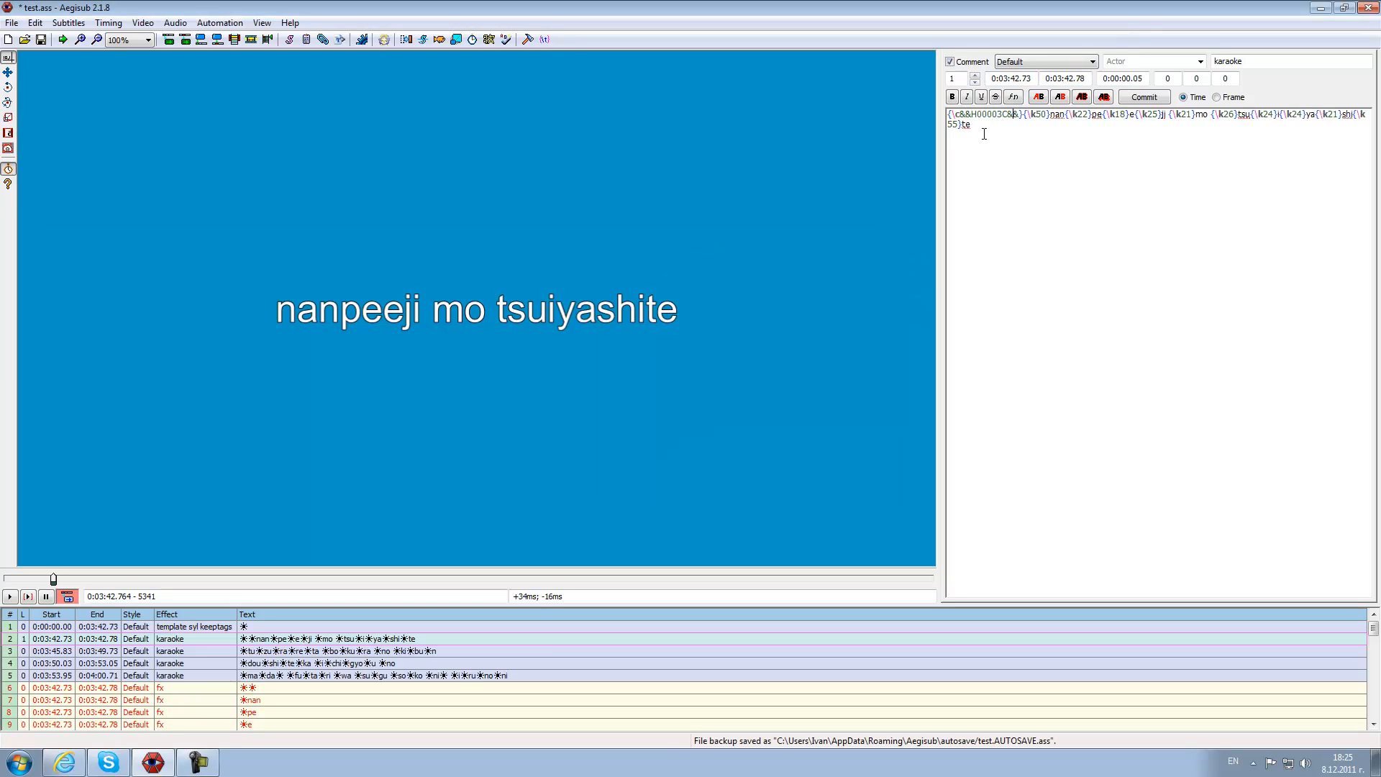
pyautogui.press('Delete')
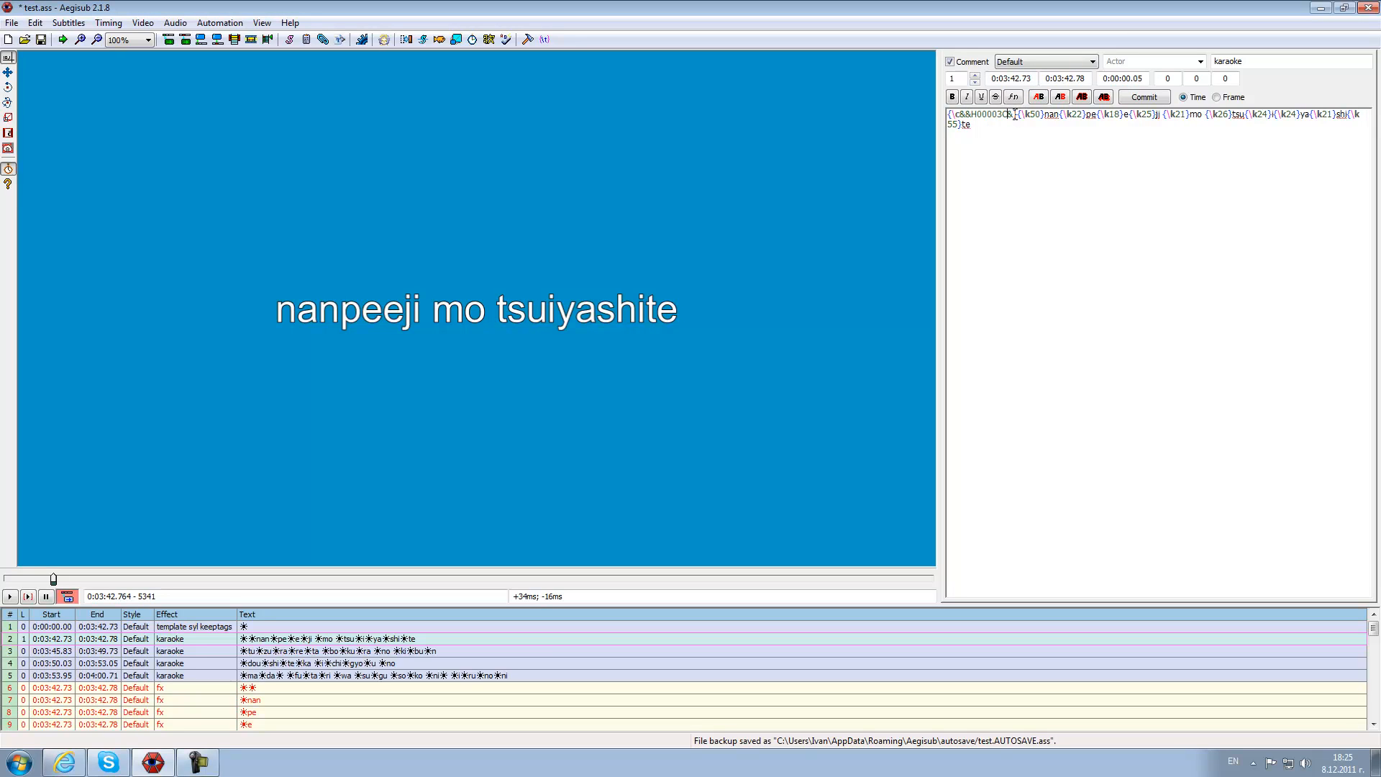
pyautogui.moveTo(1015, 115)
pyautogui.mouseDown()
pyautogui.moveTo(954, 115)
pyautogui.moveTo(1005, 116)
pyautogui.mouseUp()
pyautogui.press('BackSpace')
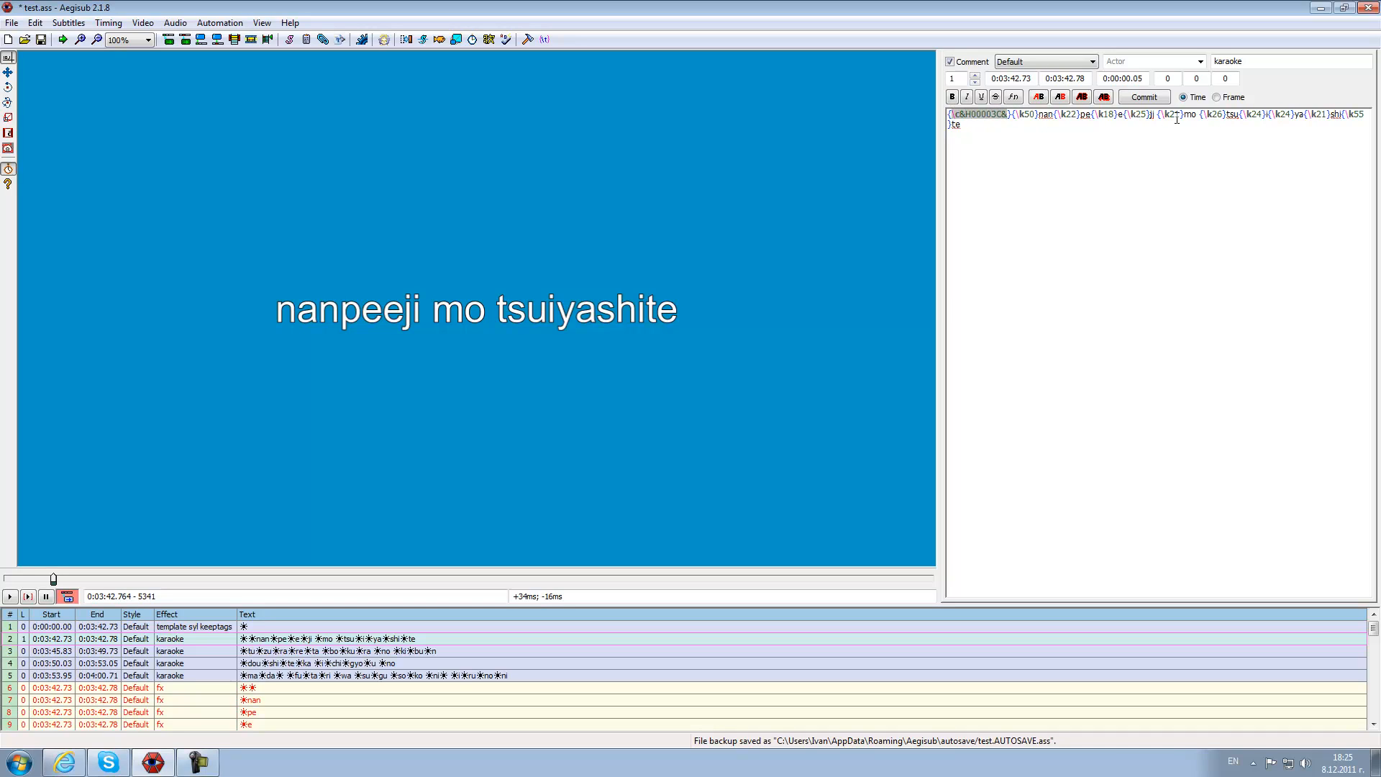
# Add \c&H00003C& inside the \k21 block before the syllable "mo" in the first karaoke line.
pyautogui.moveTo(1180, 115); pyautogui.dragTo(1202, 169)
pyautogui.press('Left')
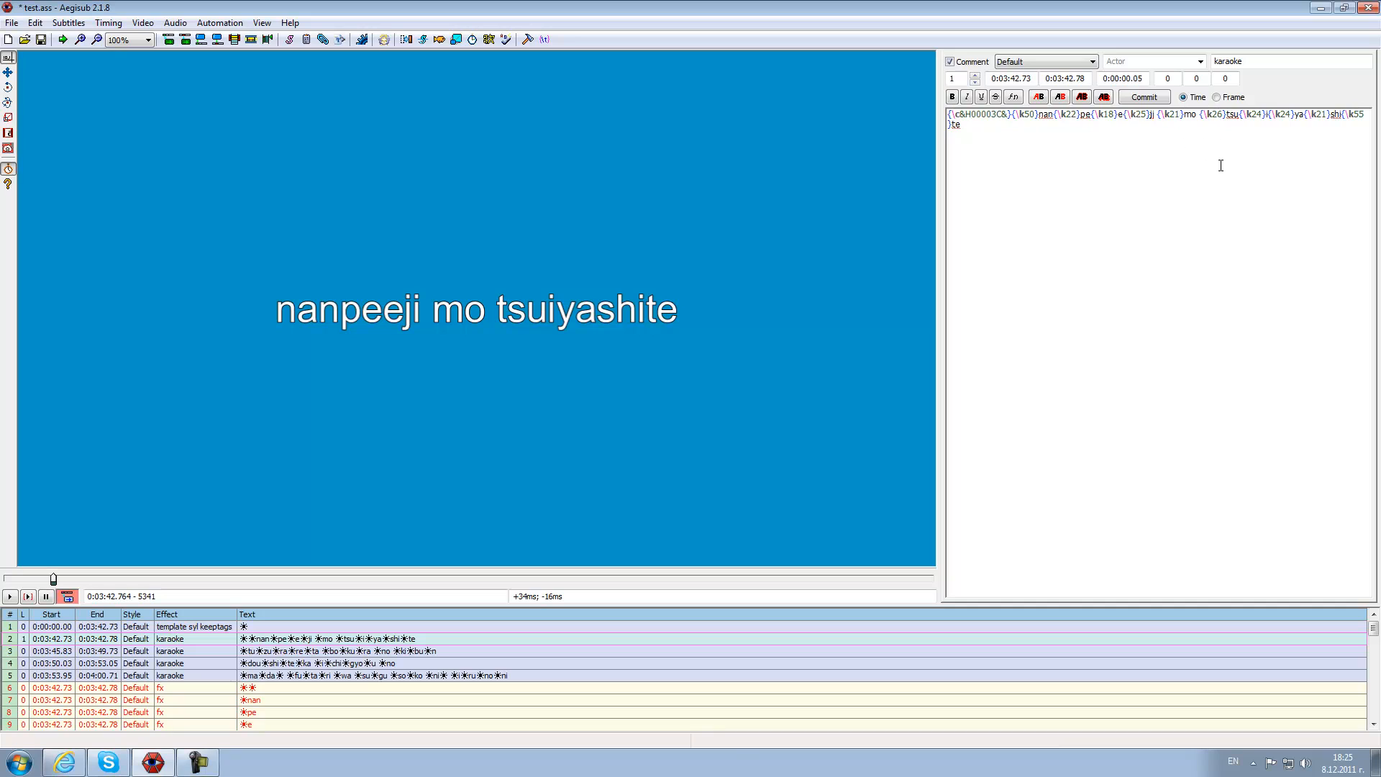
pyautogui.write('\\c&H00003C&')
pyautogui.click(1186, 121)
pyautogui.press('BackSpace')
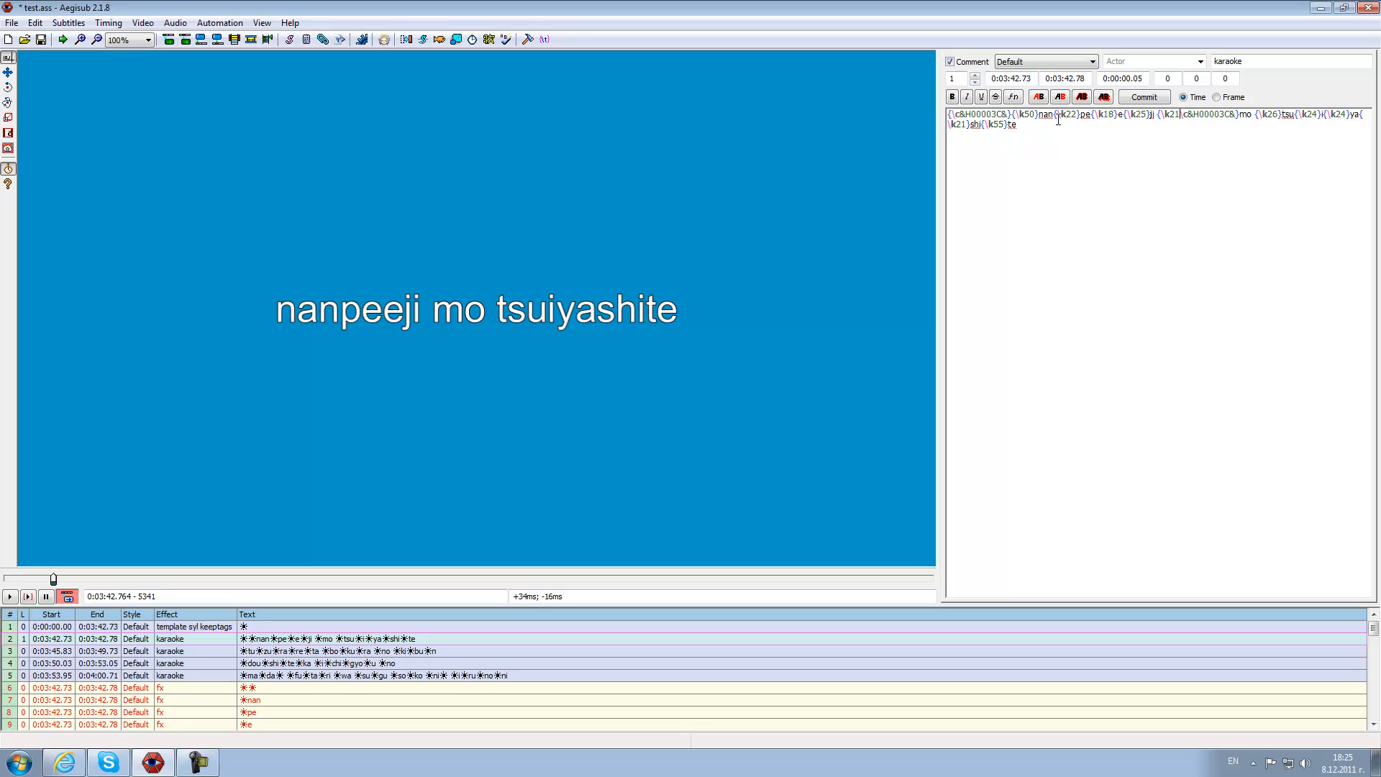
# Remove the leading {\c&H00003C&} block from the first karaoke line, commit it and reapply the karaoke template.
pyautogui.moveTo(1013, 114); pyautogui.dragTo(948, 114)
pyautogui.press('BackSpace')
pyautogui.press('Return')
pyautogui.click(223, 22)
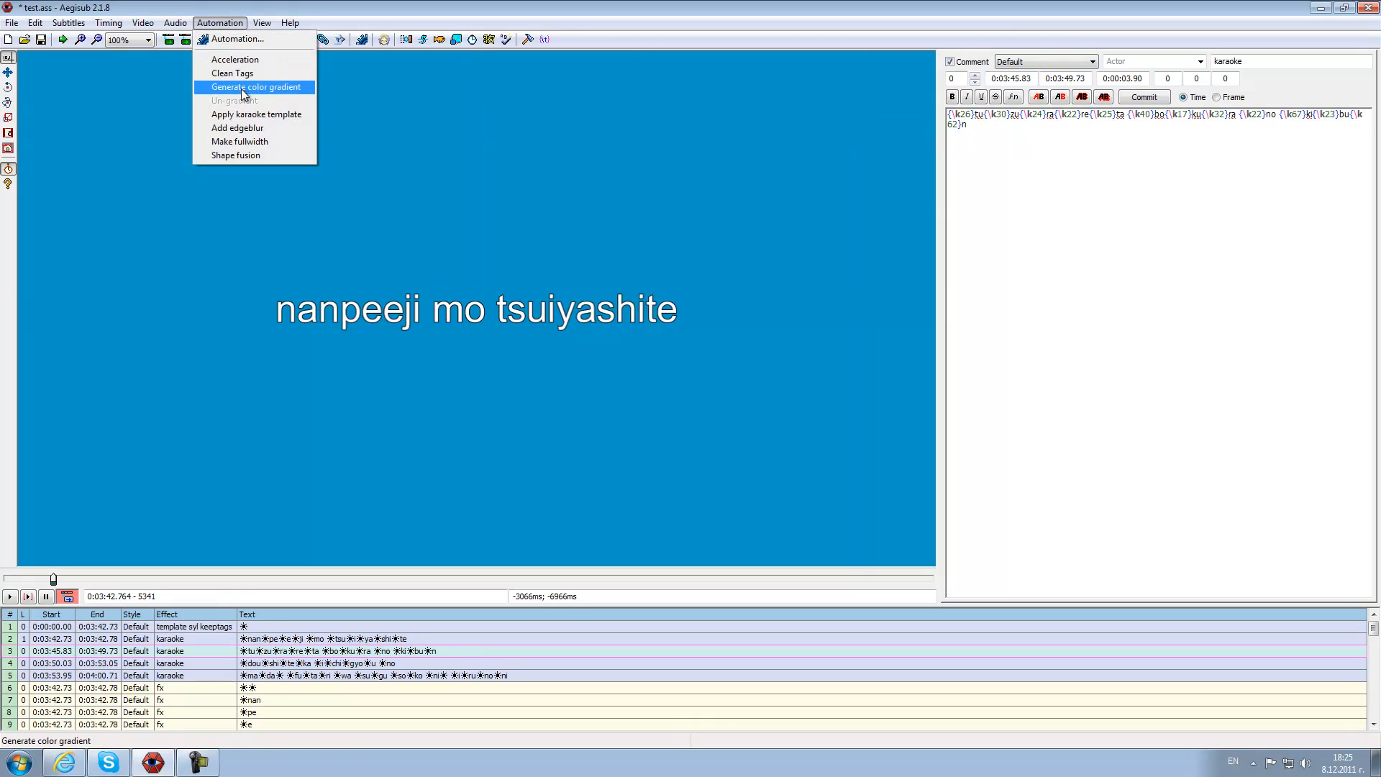
pyautogui.click(247, 122)
pyautogui.click(219, 630)
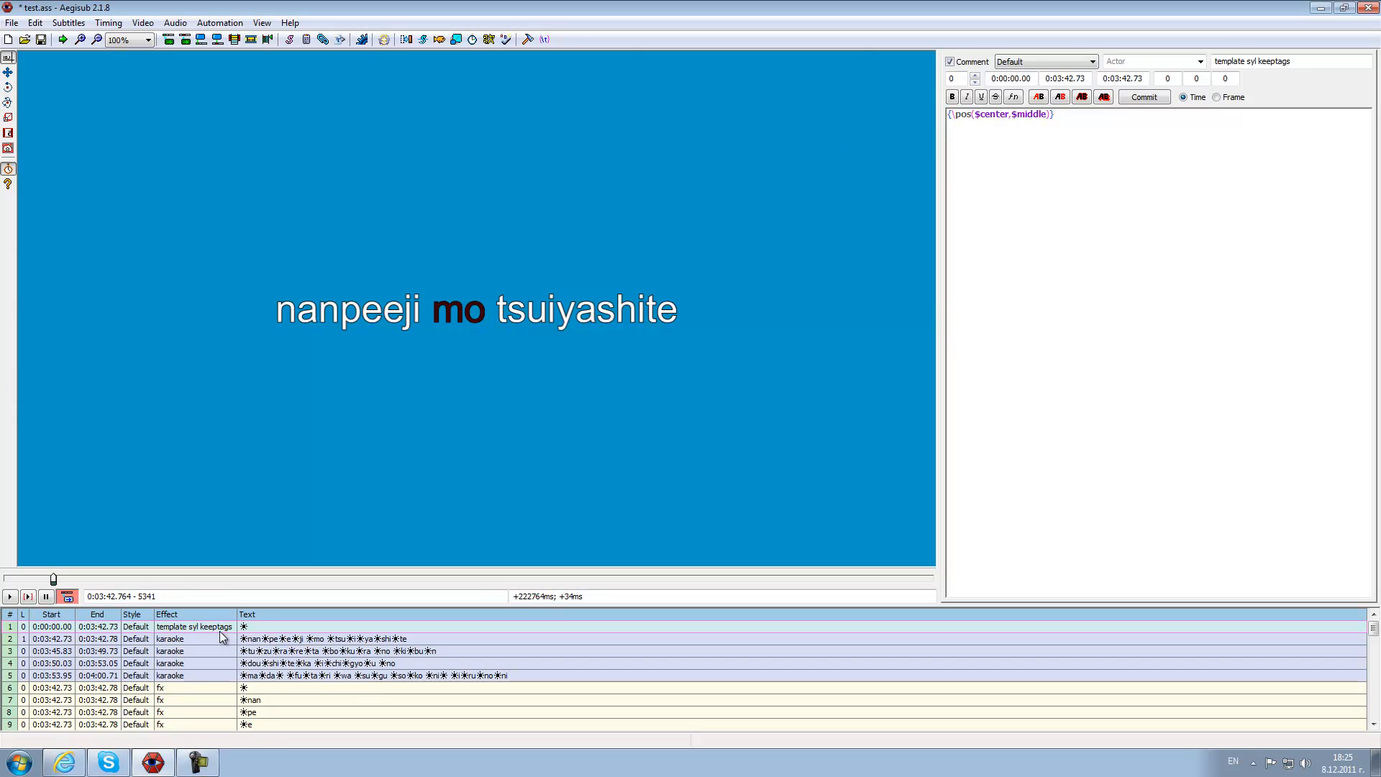
pyautogui.click(316, 639)
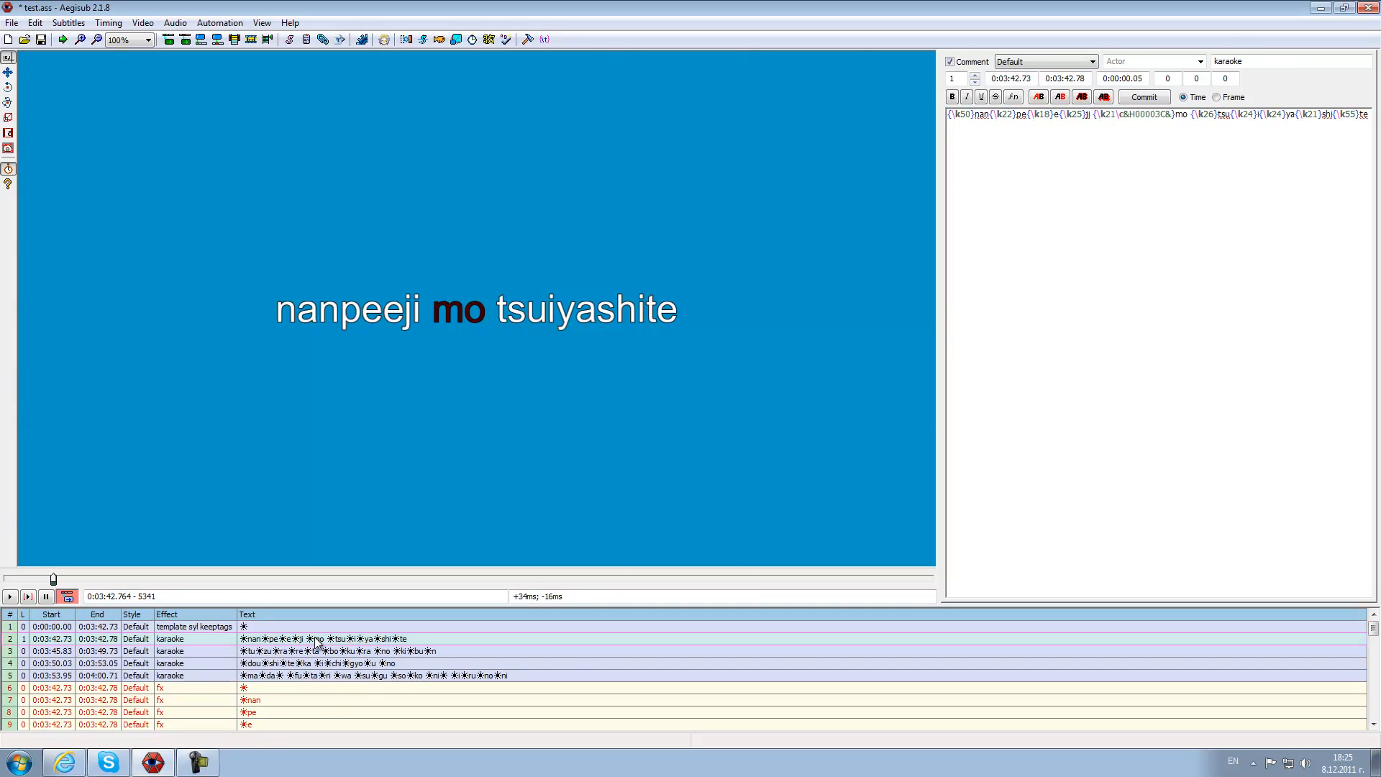
pyautogui.moveTo(1173, 115)
pyautogui.mouseDown()
pyautogui.moveTo(1085, 115)
pyautogui.moveTo(1171, 114)
pyautogui.mouseUp()
pyautogui.click(1141, 283)
pyautogui.click(274, 650)
# Remove keeptags from the template line's effect, leaving "template syl", and reapply the karaoke template.
pyautogui.click(277, 628)
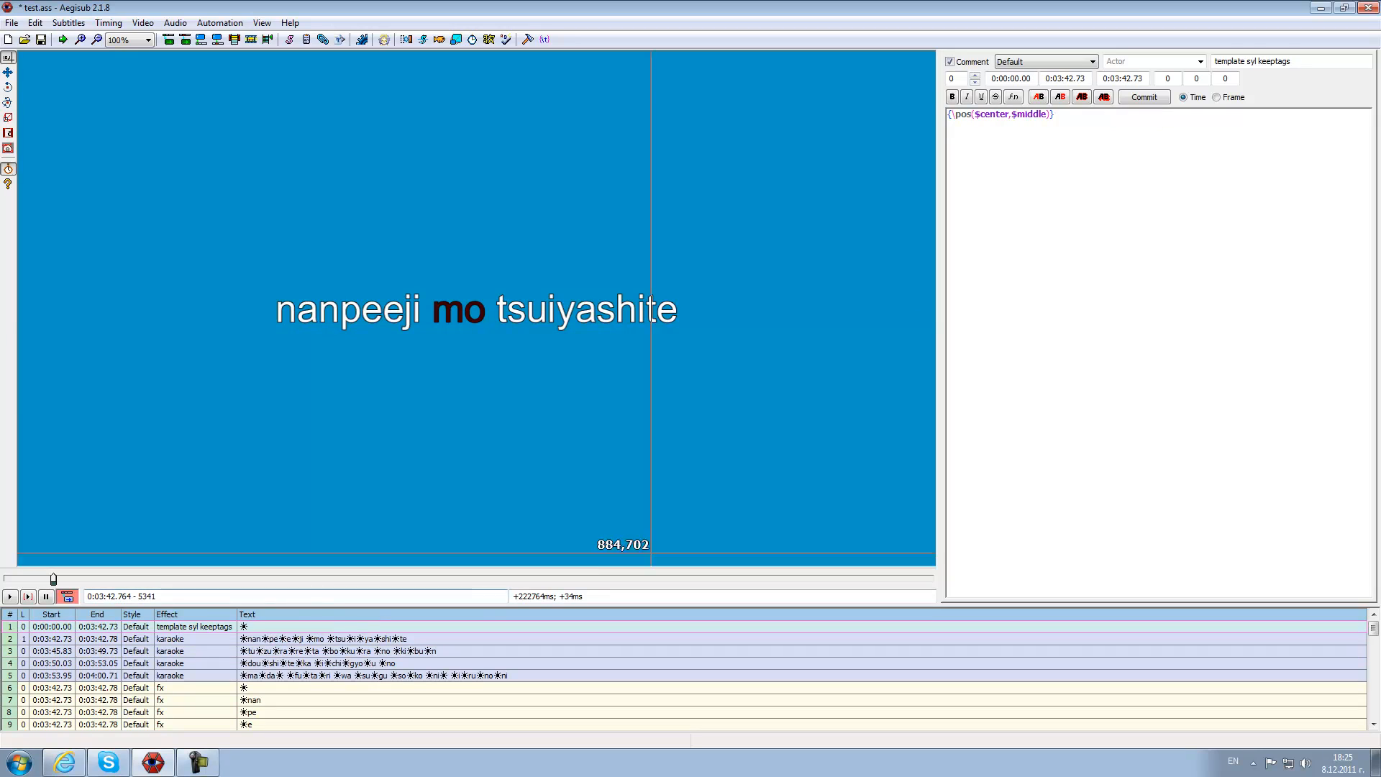
pyautogui.moveTo(1292, 62); pyautogui.dragTo(1258, 48)
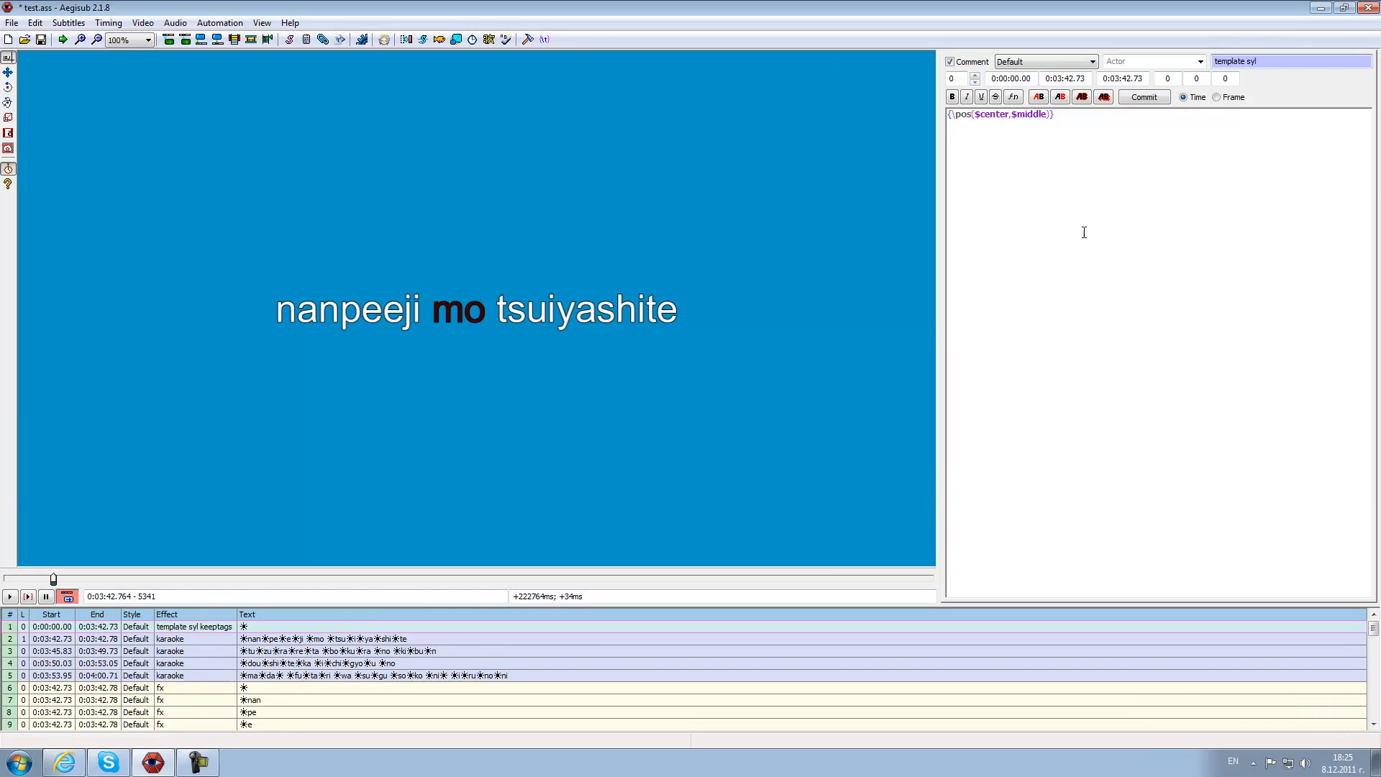
pyautogui.press('BackSpace')
pyautogui.click(219, 22)
pyautogui.click(256, 115)
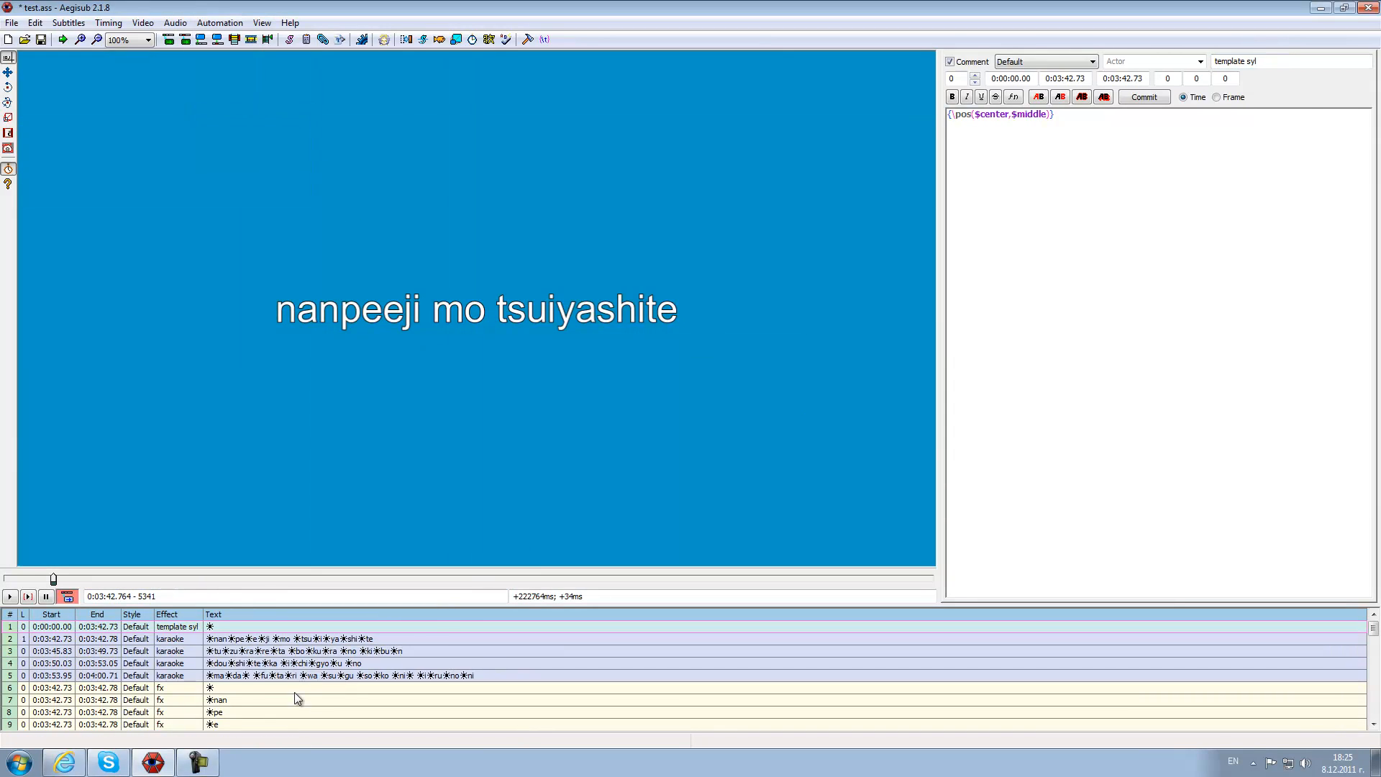
# Delete the \c&H00003C& tag before "mo" in the first karaoke line and commit the line.
pyautogui.click(285, 638)
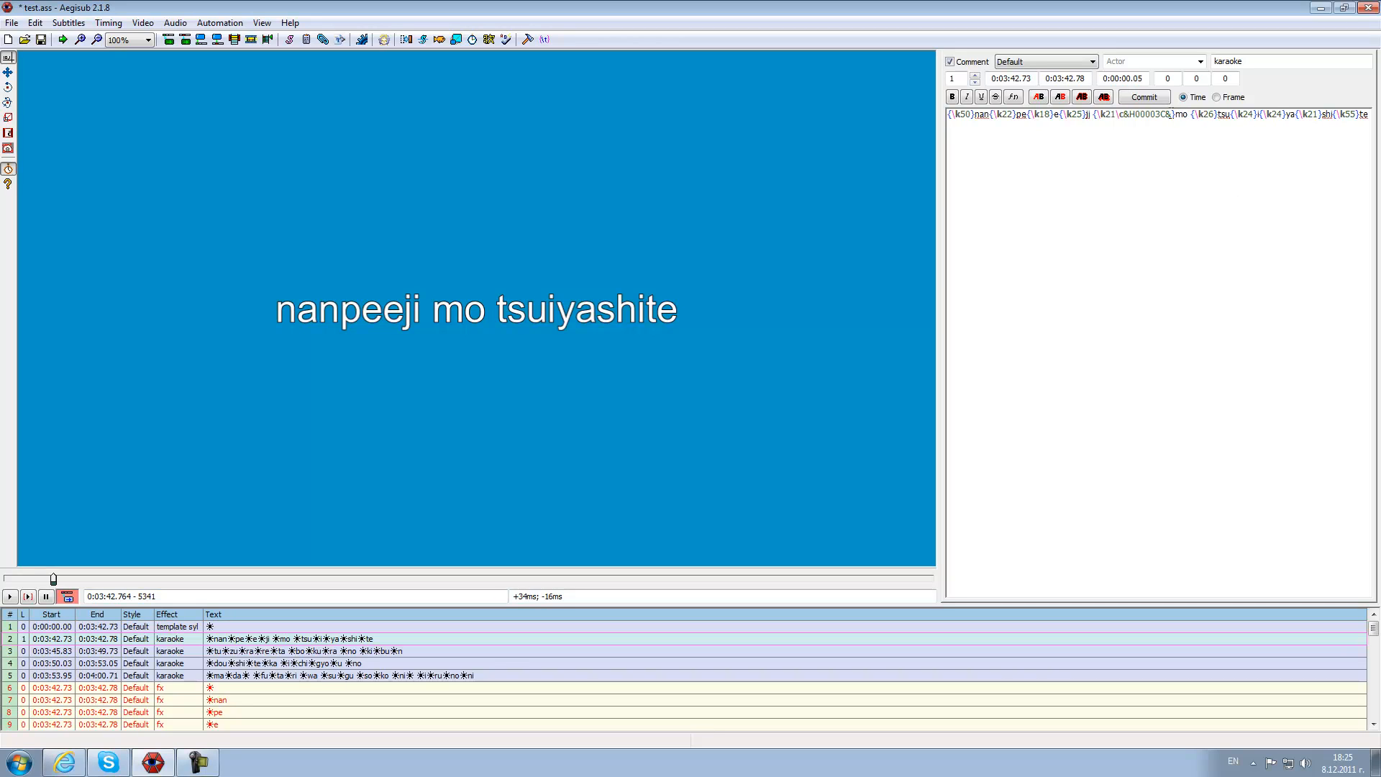
pyautogui.moveTo(1171, 118); pyautogui.dragTo(1140, 116)
pyautogui.press('BackSpace')
pyautogui.press('BackSpace')
pyautogui.press('BackSpace')
pyautogui.press('BackSpace')
pyautogui.press('BackSpace')
pyautogui.press('BackSpace')
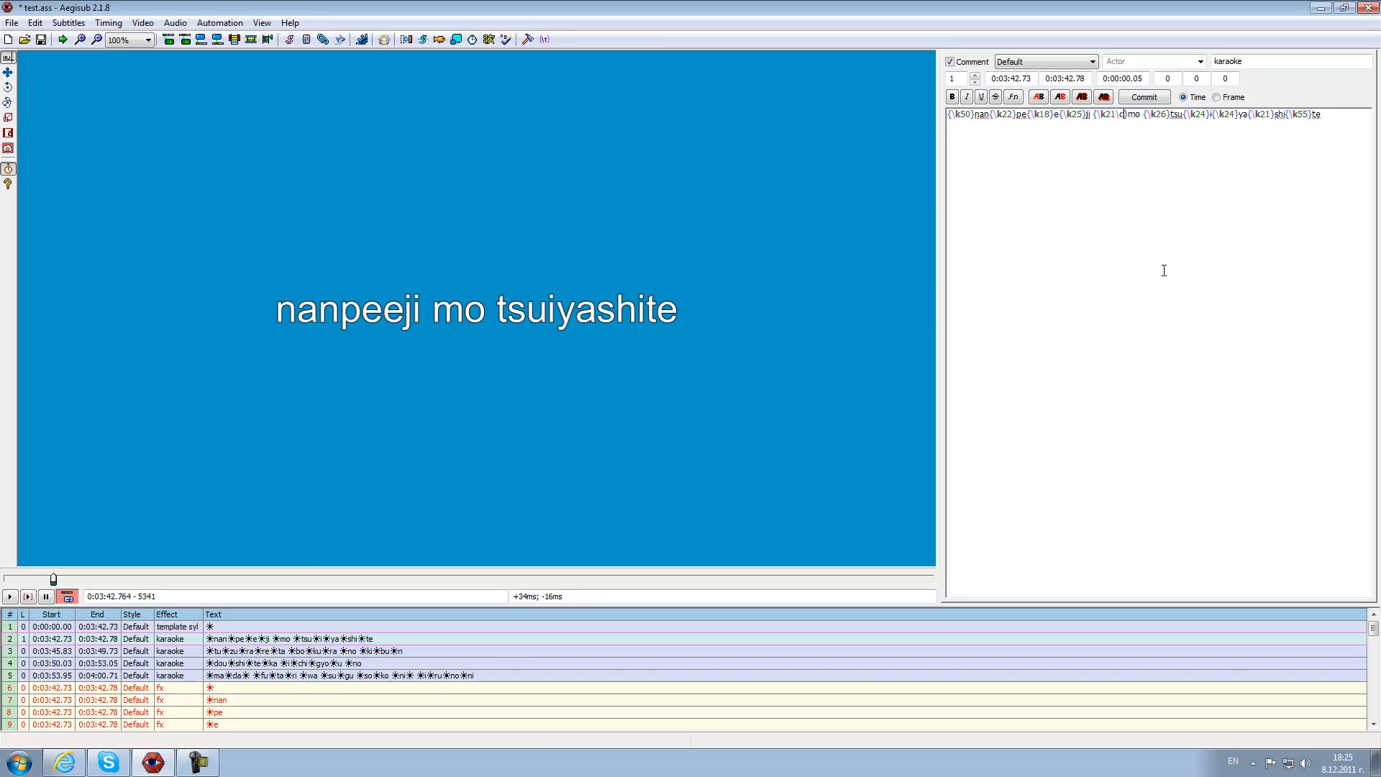
pyautogui.press('Return')
pyautogui.click(408, 626)
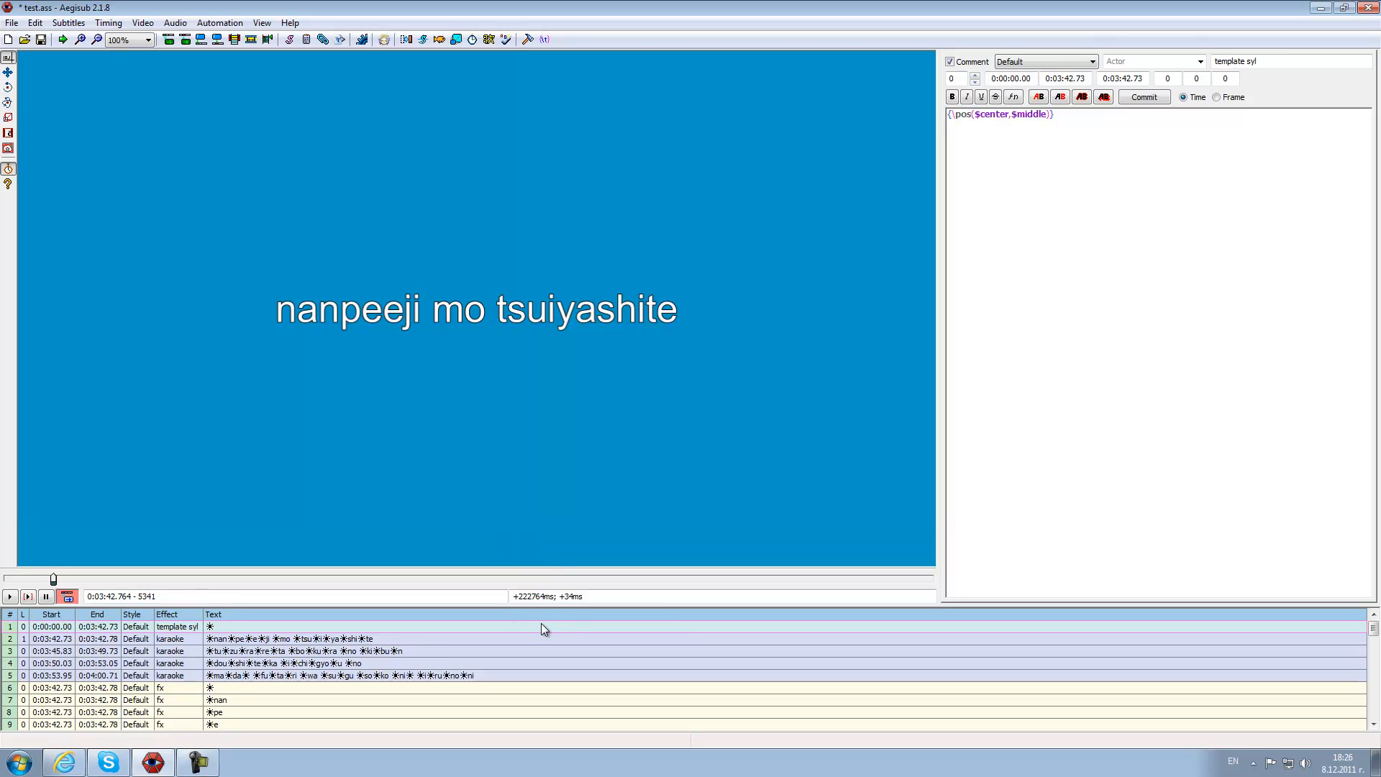
pyautogui.click(266, 639)
pyautogui.click(262, 625)
pyautogui.click(243, 650)
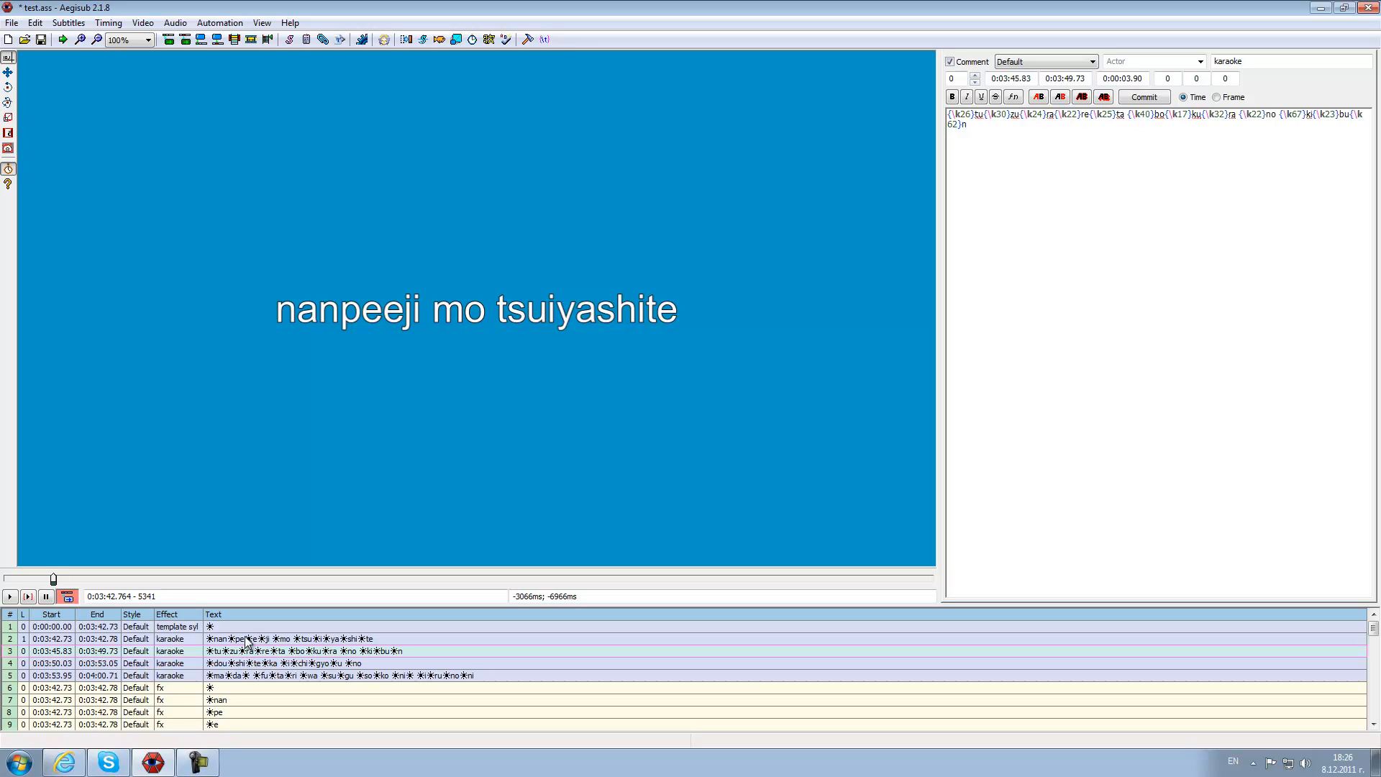
# Set the template line's effect to "template syl noblank" and reapply the karaoke template.
pyautogui.click(248, 627)
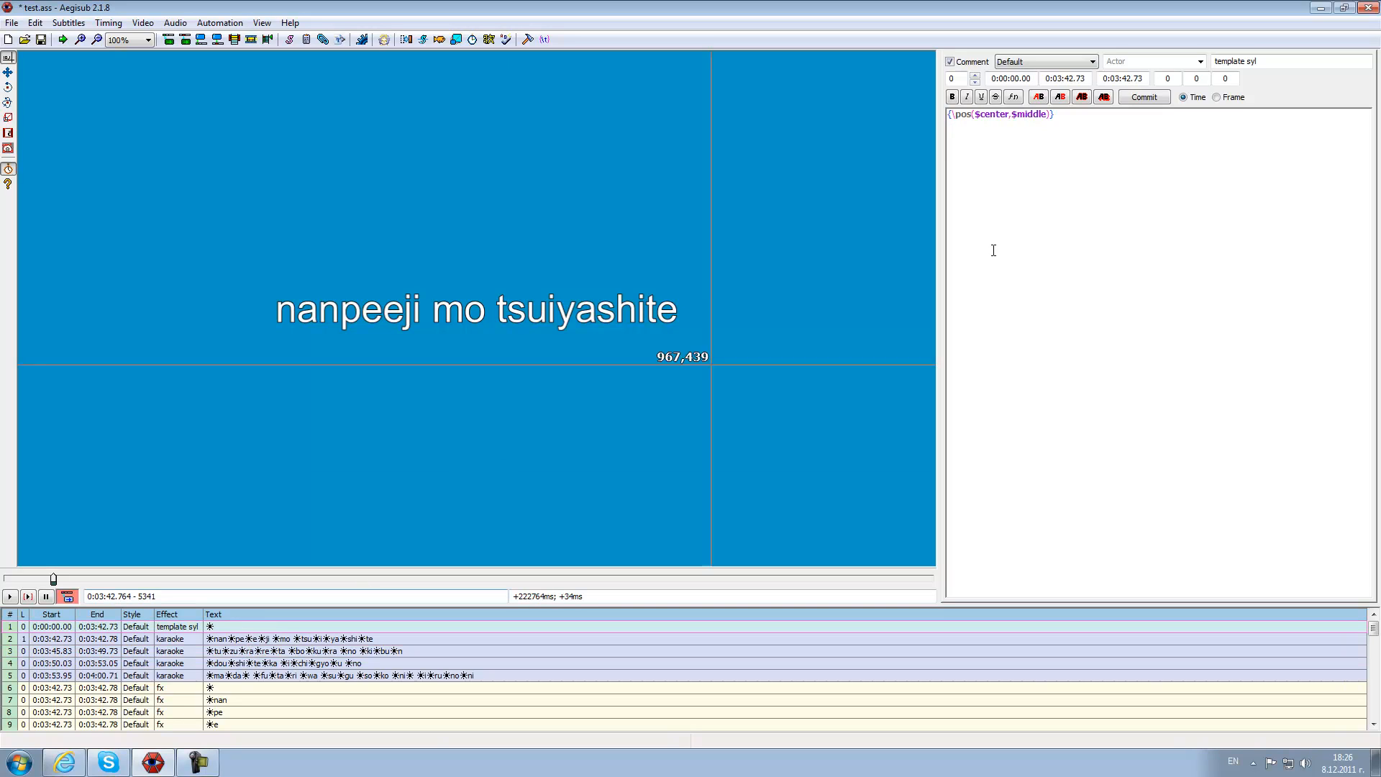
pyautogui.click(1270, 62)
pyautogui.write('nobl')
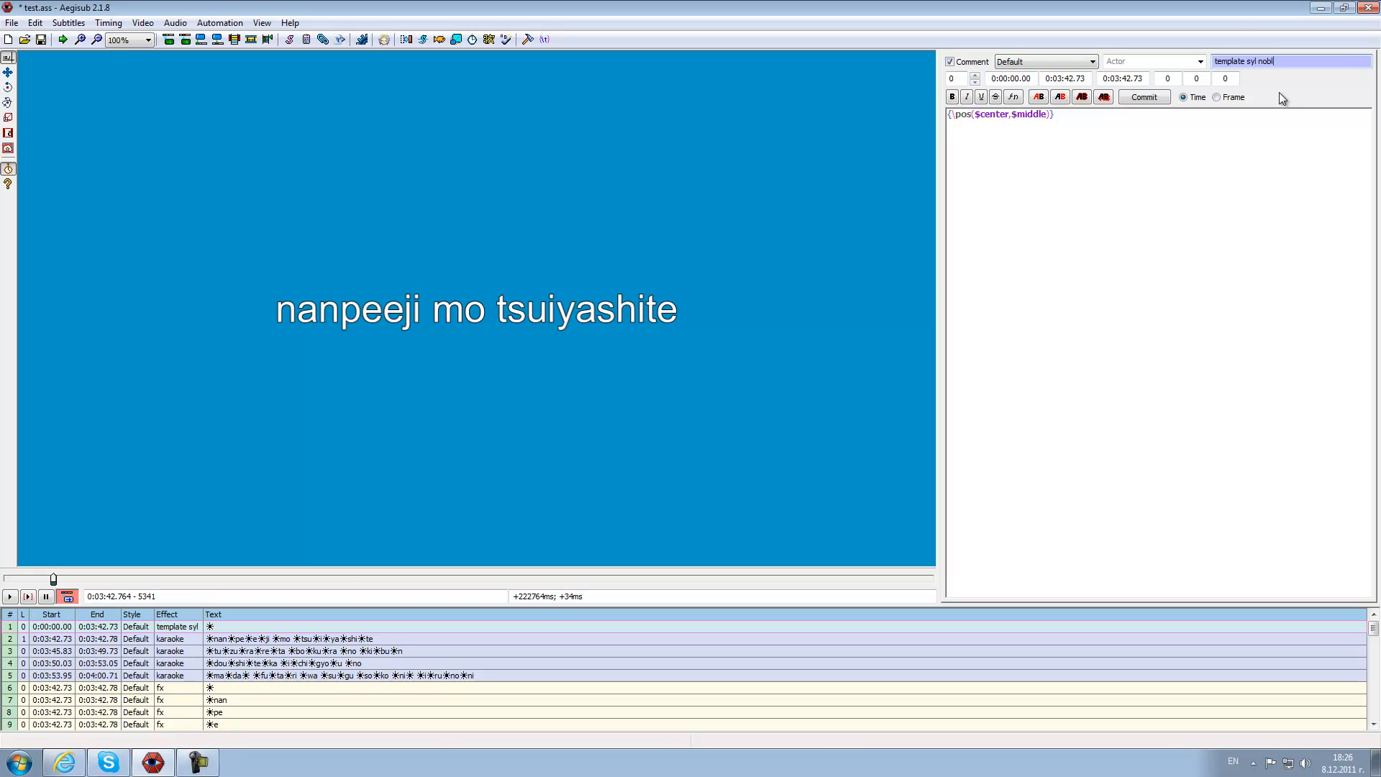
pyautogui.write('ank')
pyautogui.press('Return')
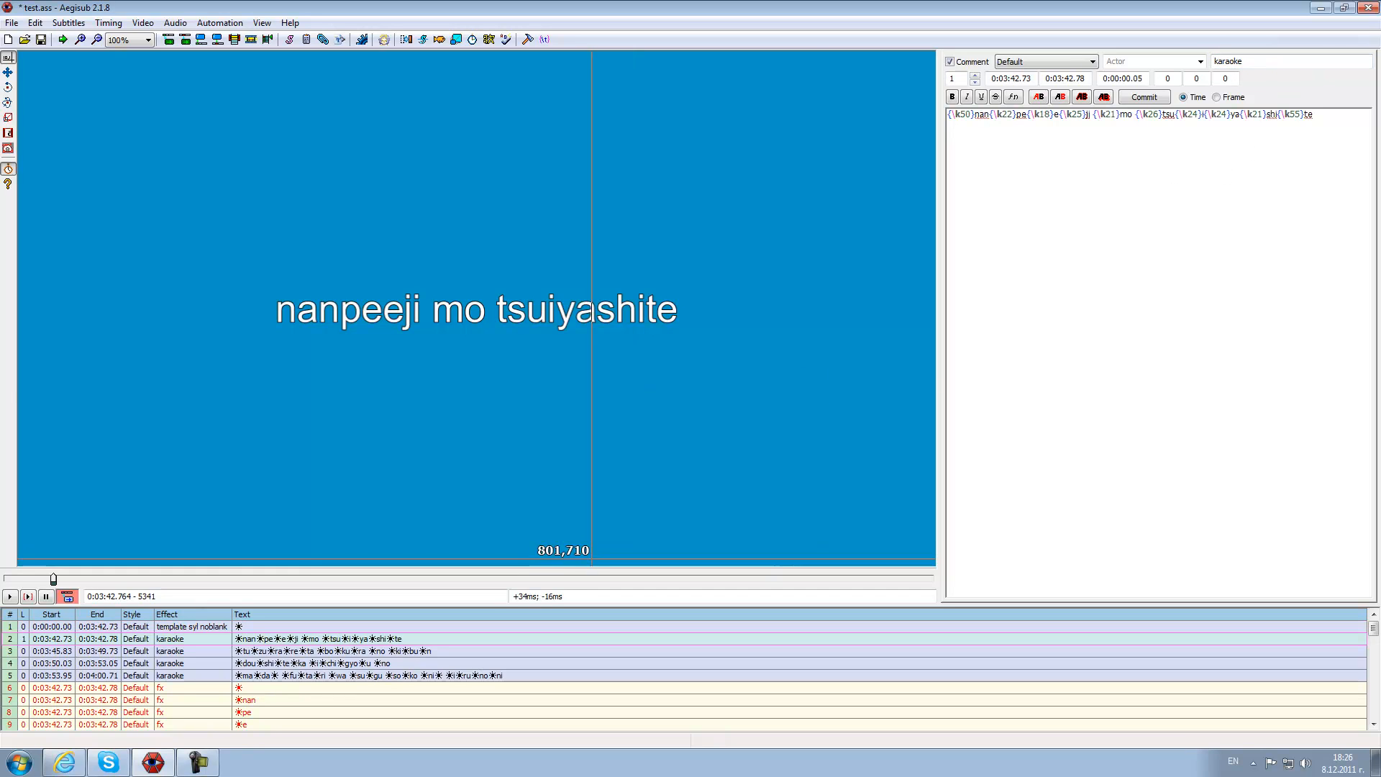
pyautogui.click(219, 22)
pyautogui.click(259, 115)
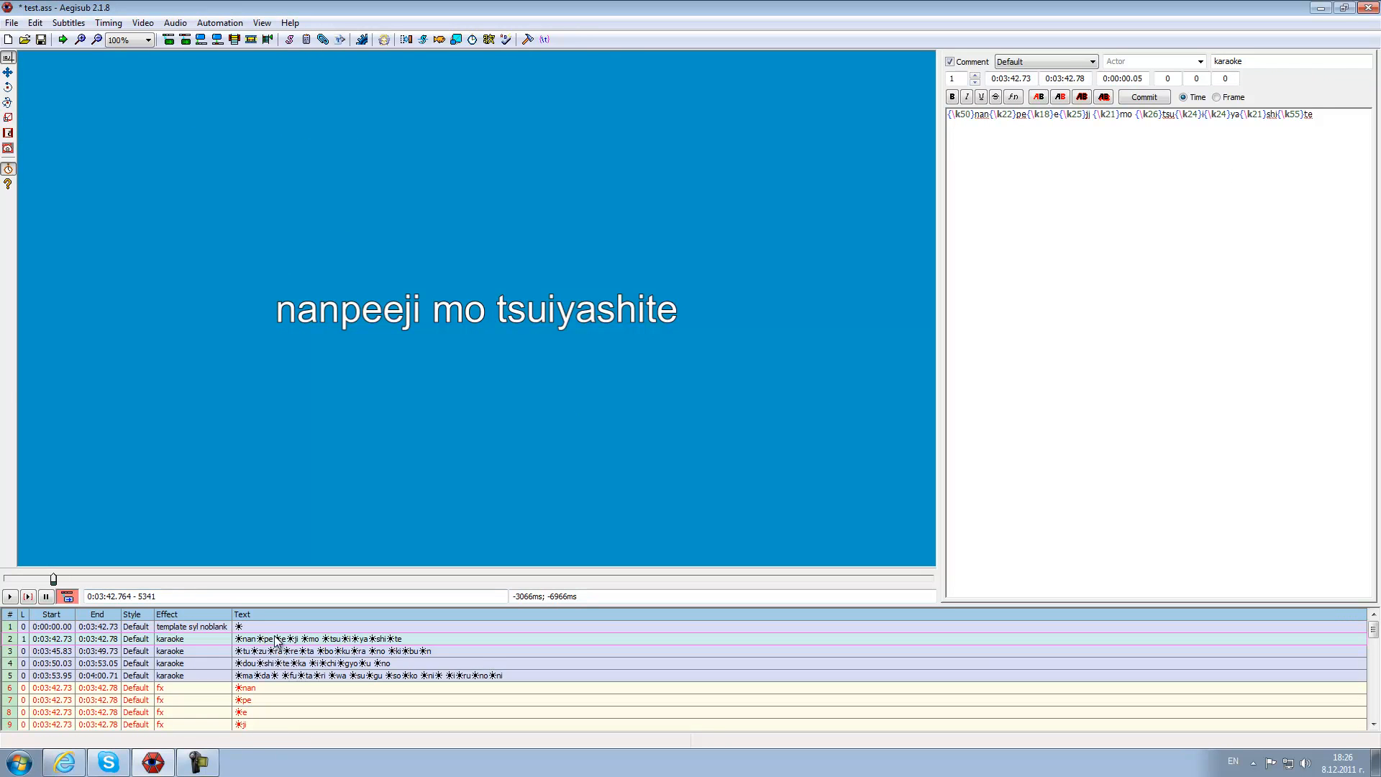
pyautogui.press('Up')
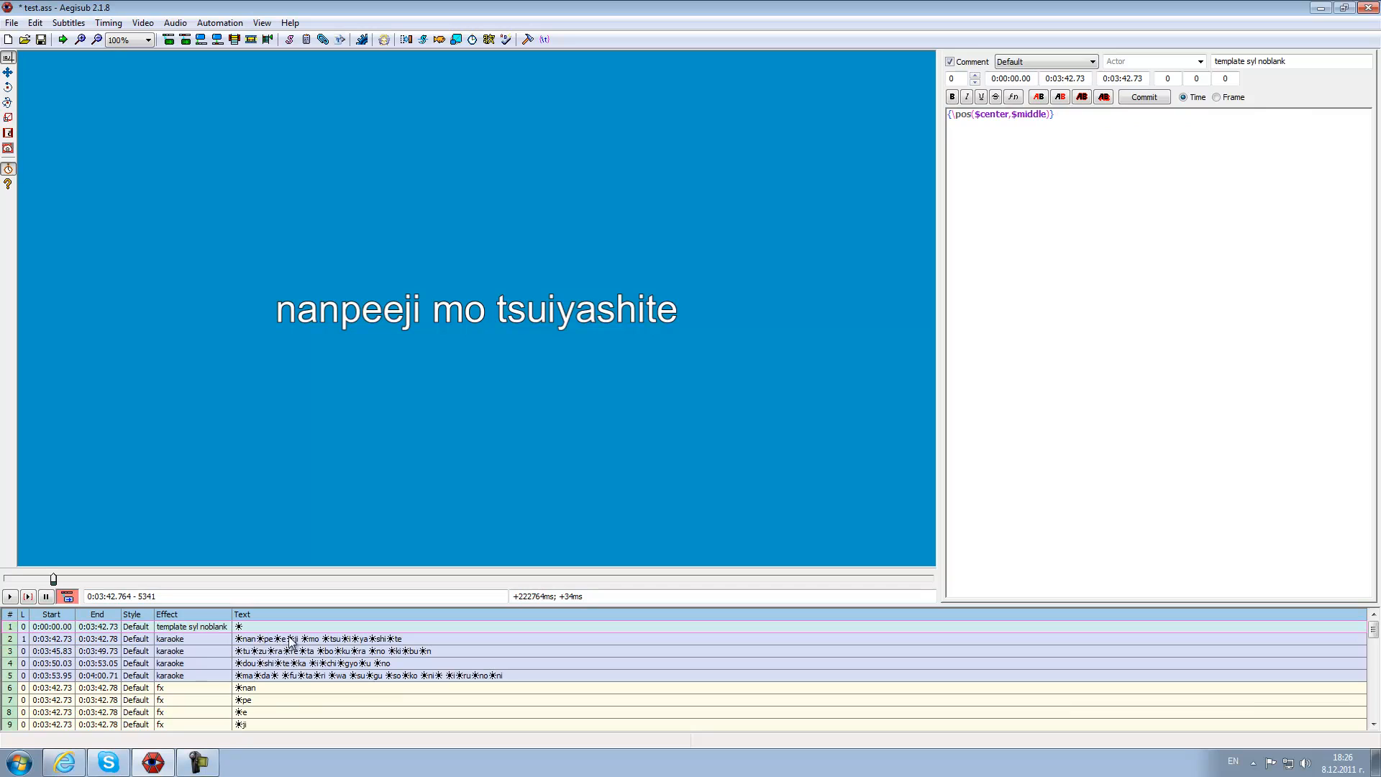
pyautogui.moveTo(1295, 61); pyautogui.dragTo(1241, 60)
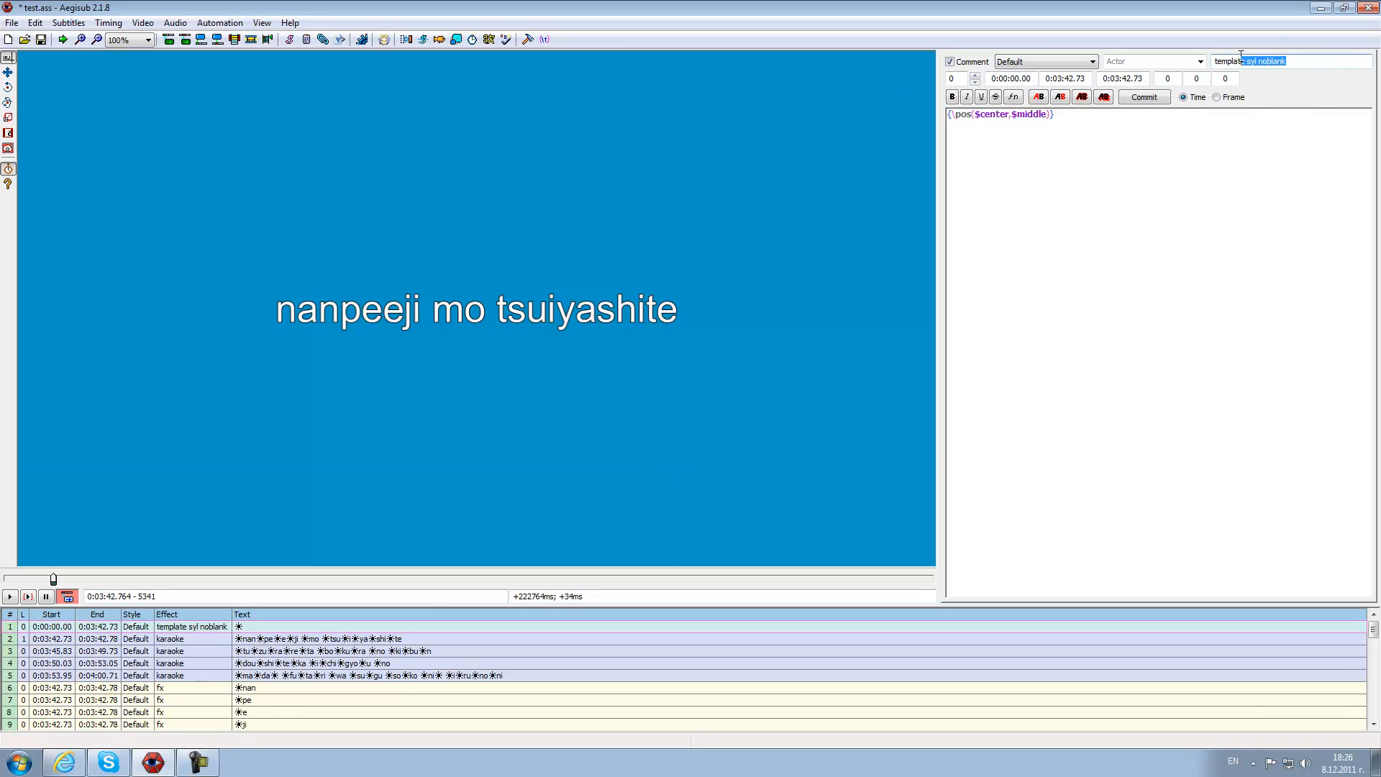
pyautogui.click(293, 676)
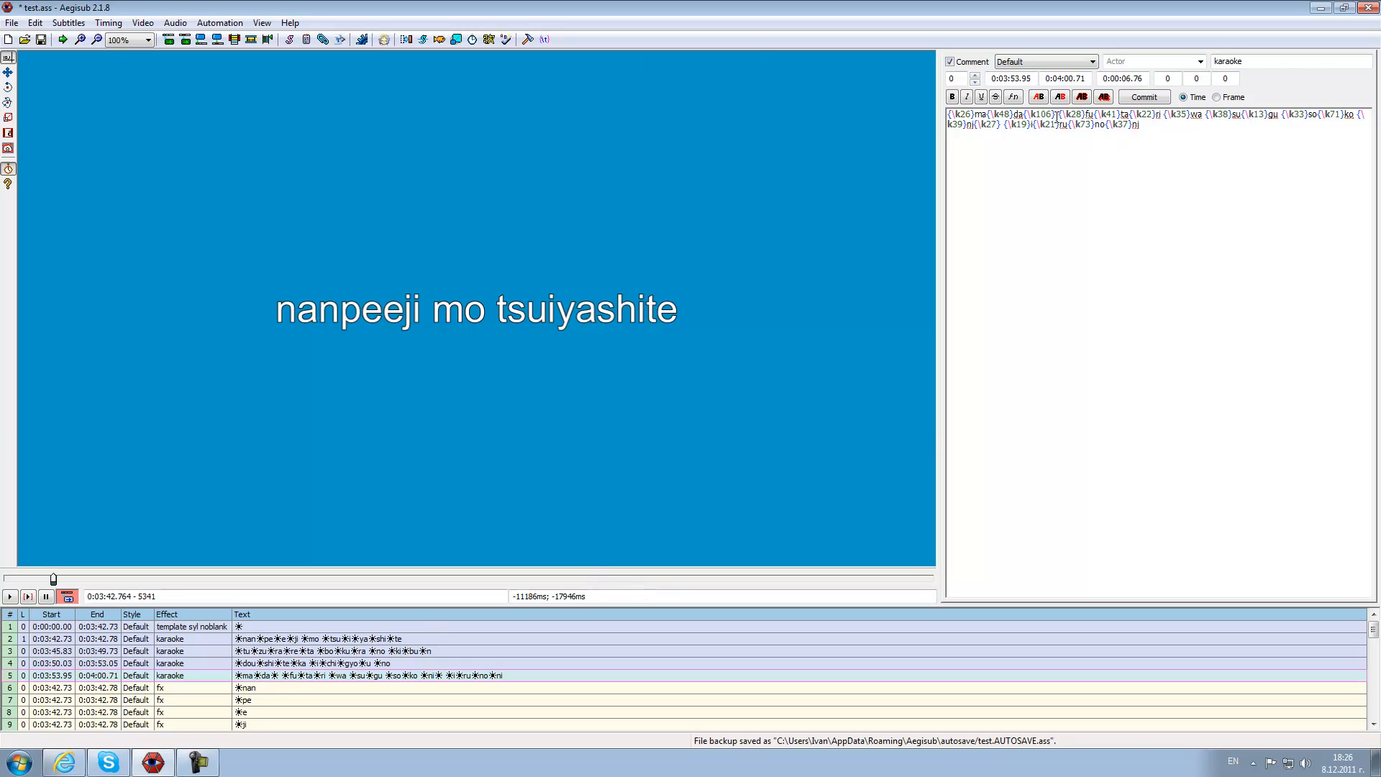
# Highlight the blank {\k106} syllable in the last karaoke line's text.
pyautogui.moveTo(1057, 115); pyautogui.dragTo(1038, 115)
pyautogui.click(1065, 136)
pyautogui.moveTo(1057, 115); pyautogui.dragTo(1033, 115)
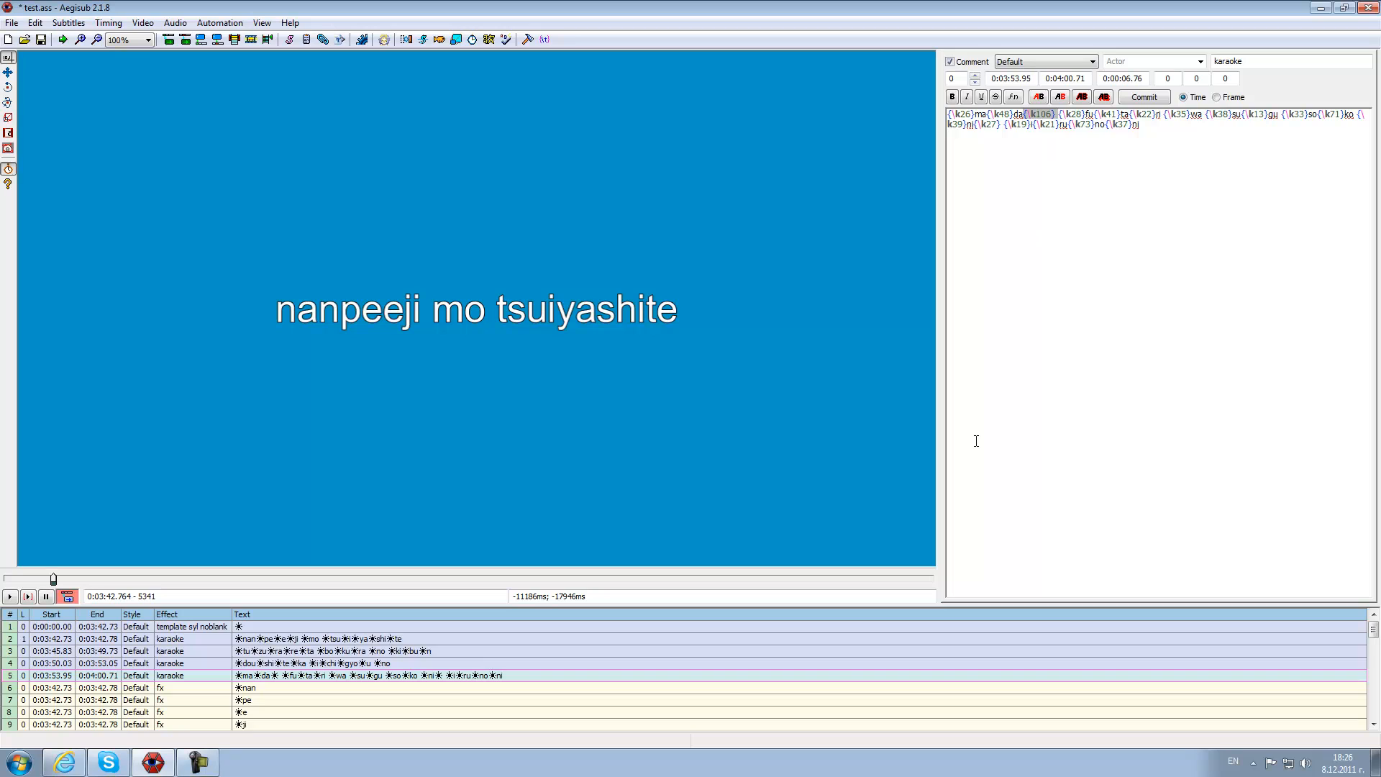
# Reduce the video zoom to 50% to show more of the generated fx lines.
pyautogui.scroll(-10, 265, 690)
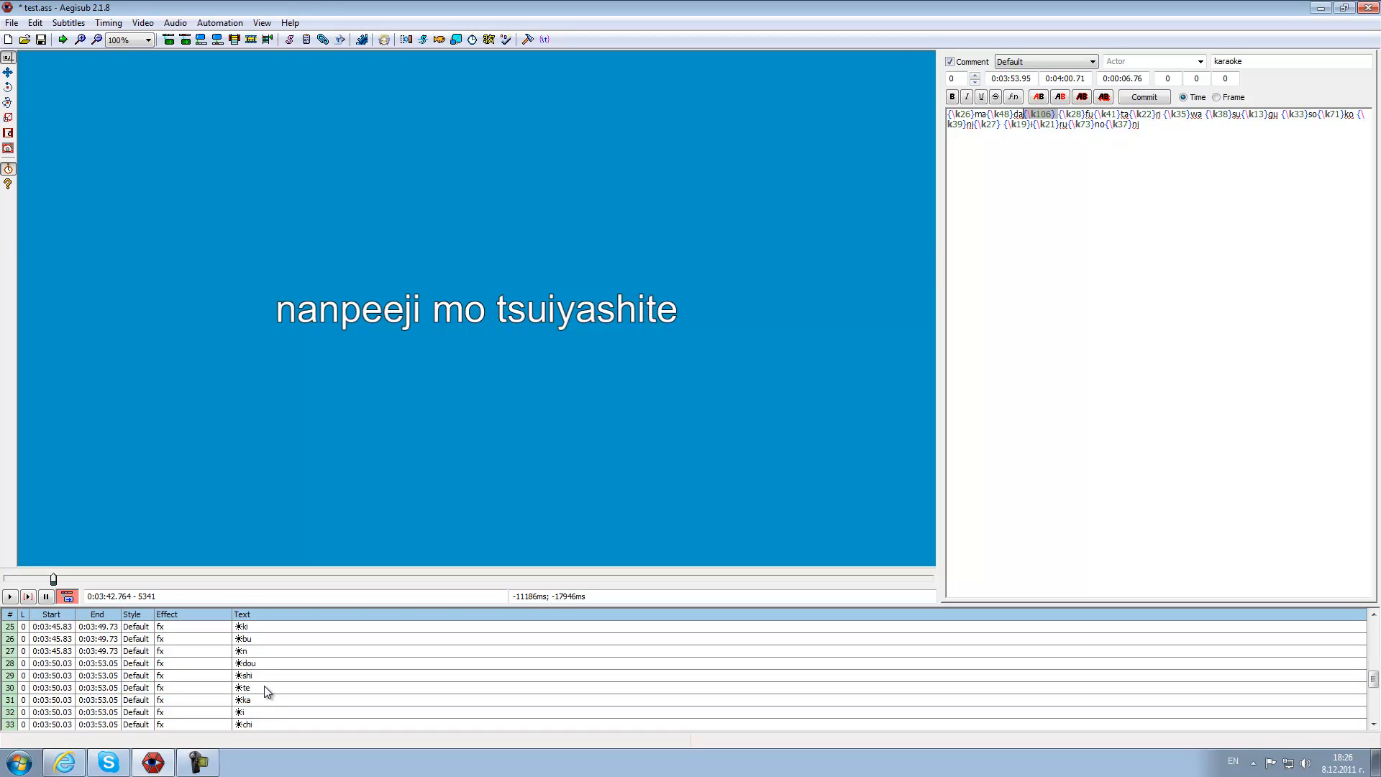
pyautogui.click(119, 41)
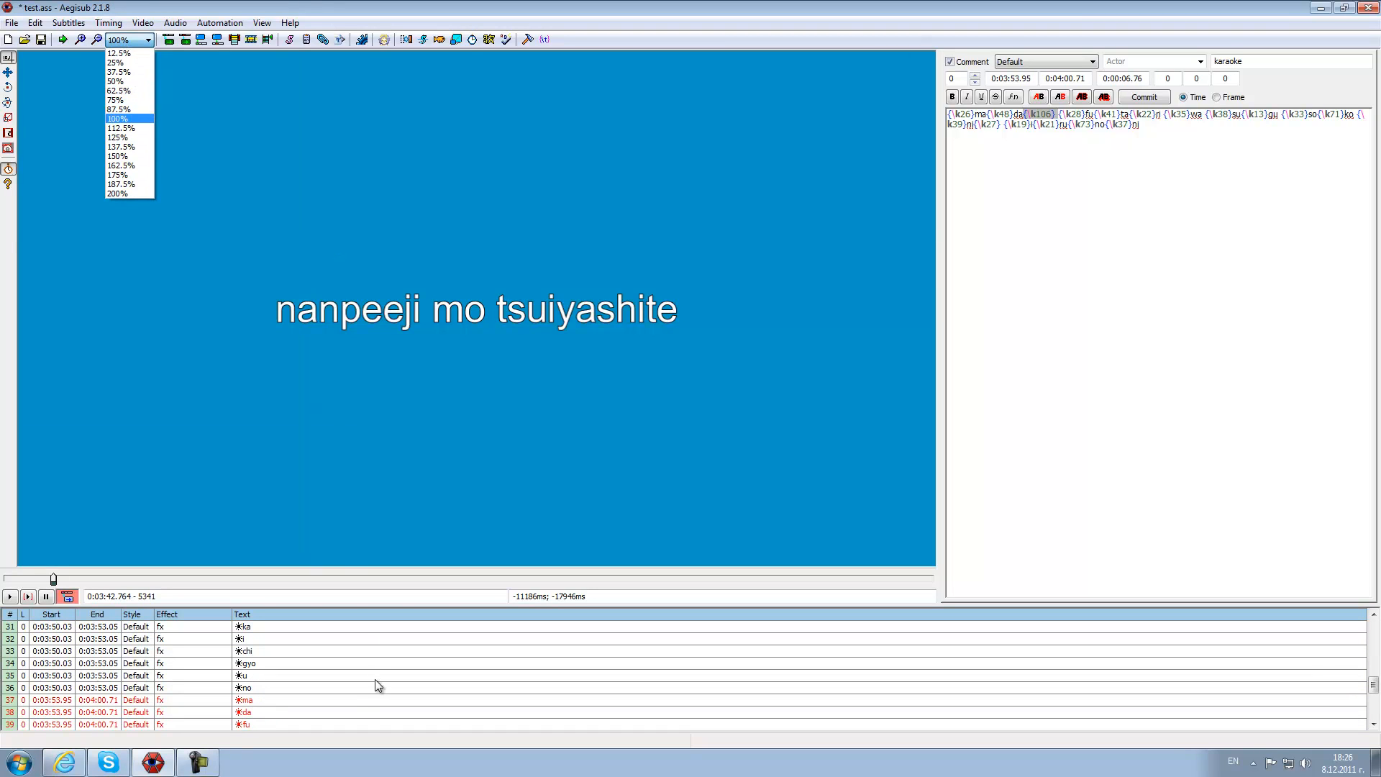
pyautogui.click(115, 81)
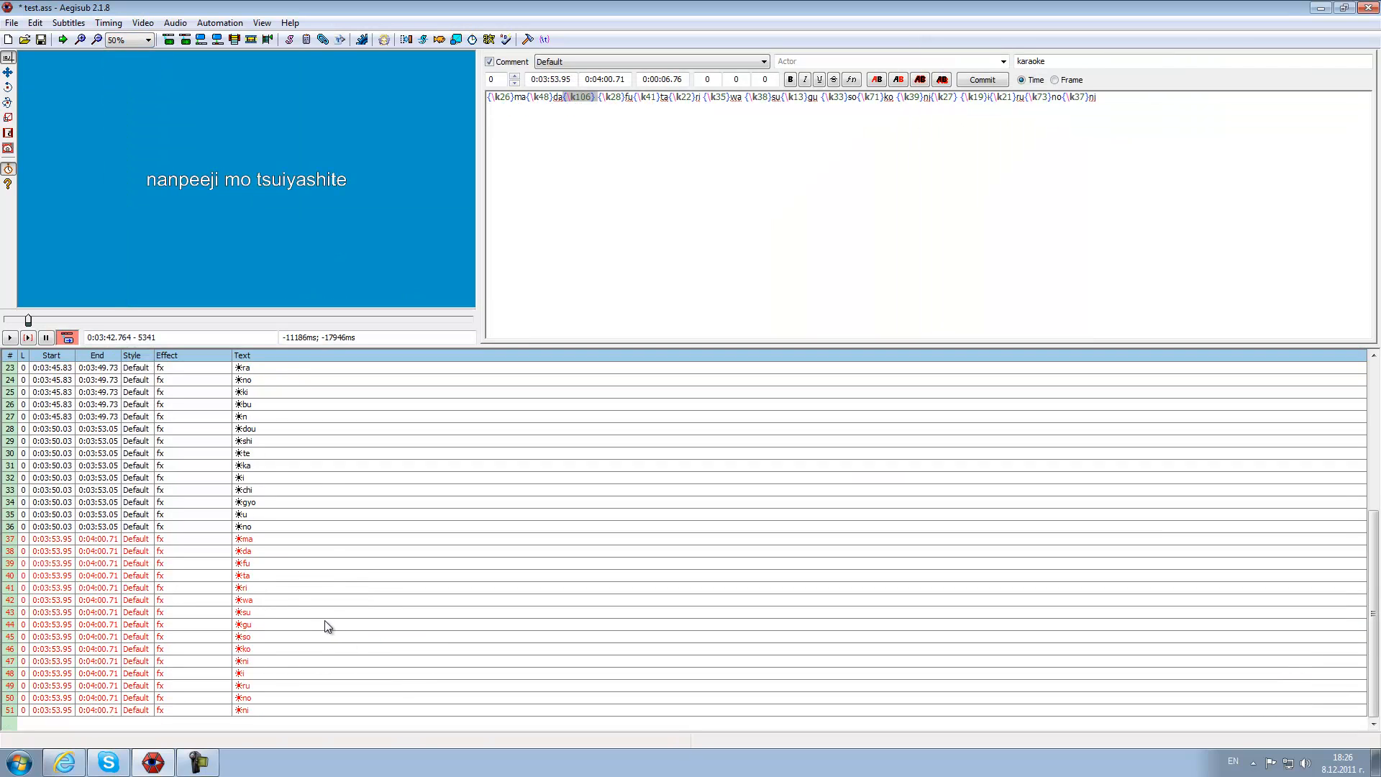
# Remove noblank from the template line's effect, leaving "template syl", and reapply the karaoke template.
pyautogui.scroll(8, 272, 556)
pyautogui.click(258, 367)
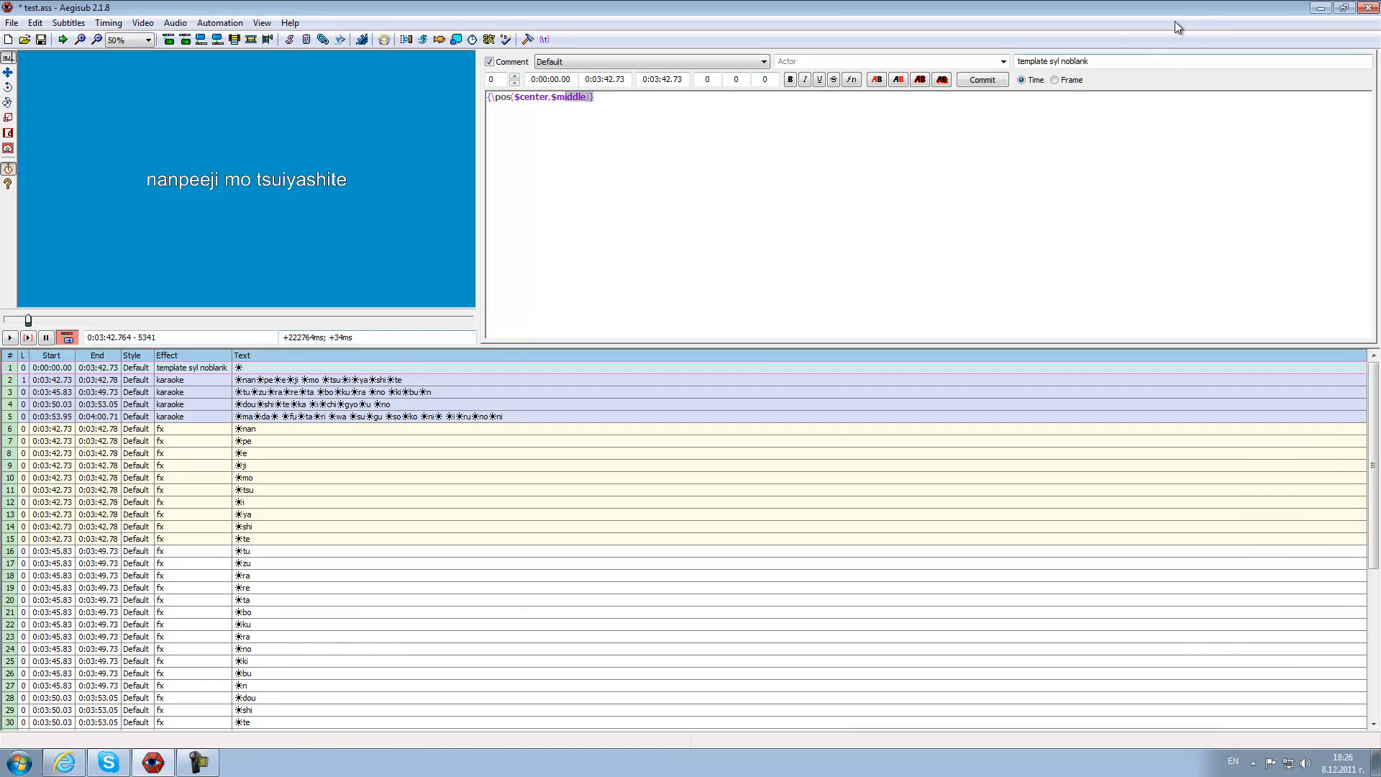
pyautogui.moveTo(1092, 62); pyautogui.dragTo(1060, 64)
pyautogui.press('BackSpace')
pyautogui.press('Return')
pyautogui.click(205, 24)
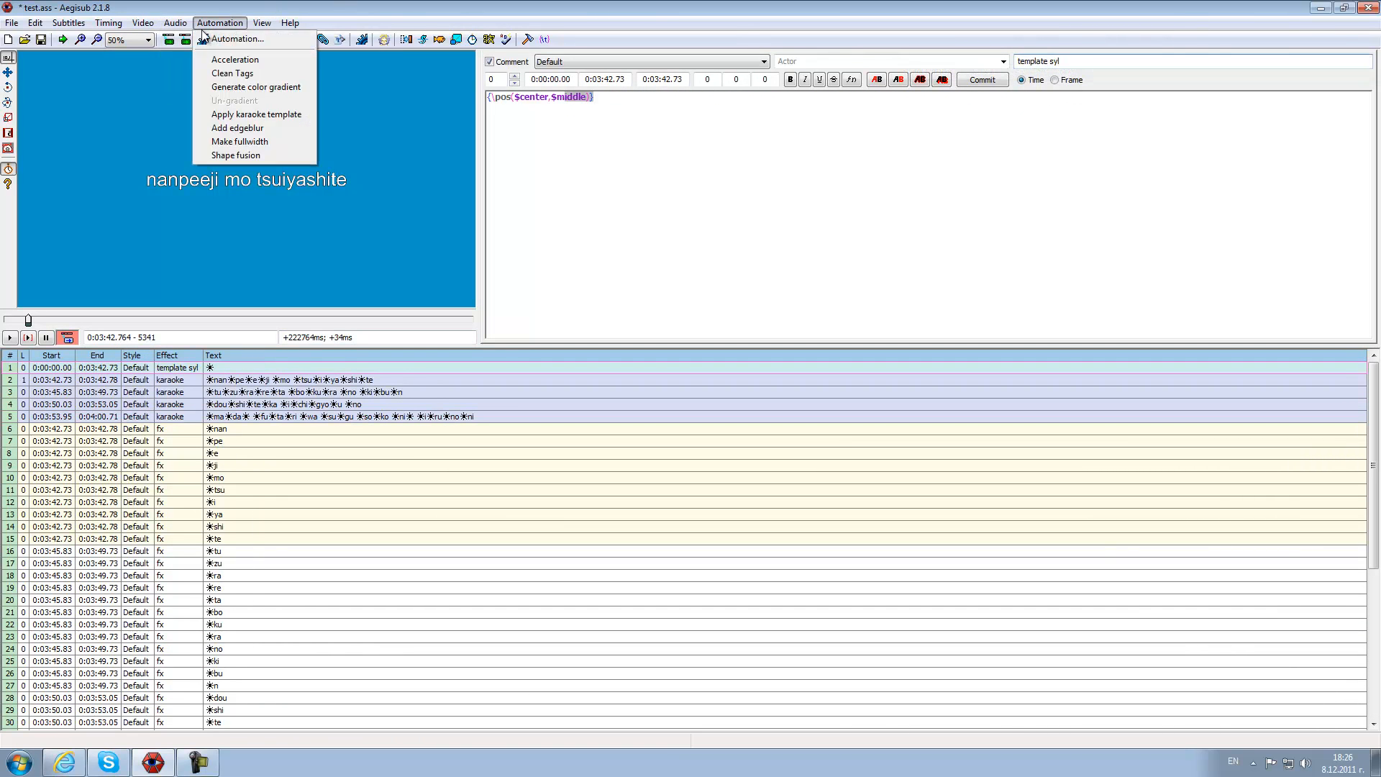
pyautogui.click(240, 114)
# Select together the blank fx lines that start each karaoke line's group of generated syllables.
pyautogui.click(226, 426)
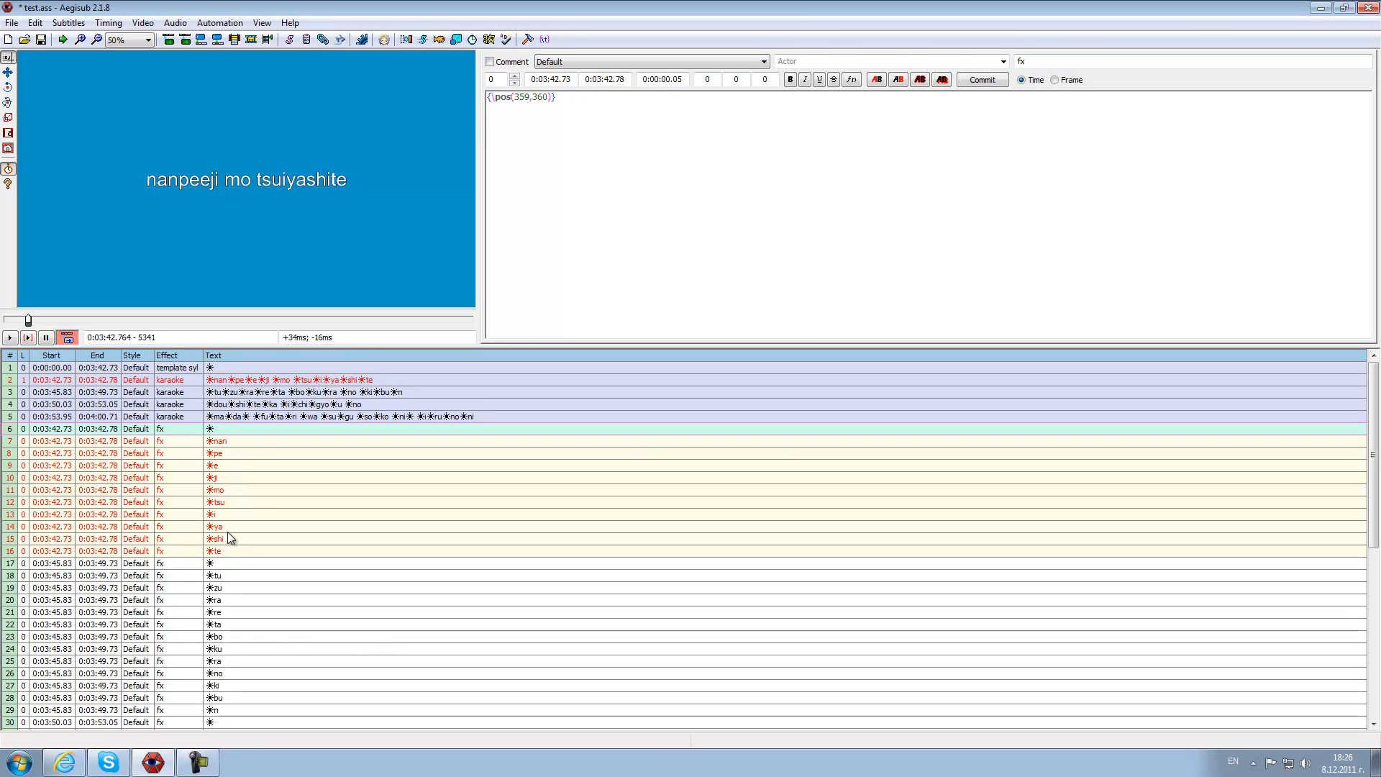
pyautogui.keyDown('ctrl'); pyautogui.click(219, 564); pyautogui.keyUp('ctrl')
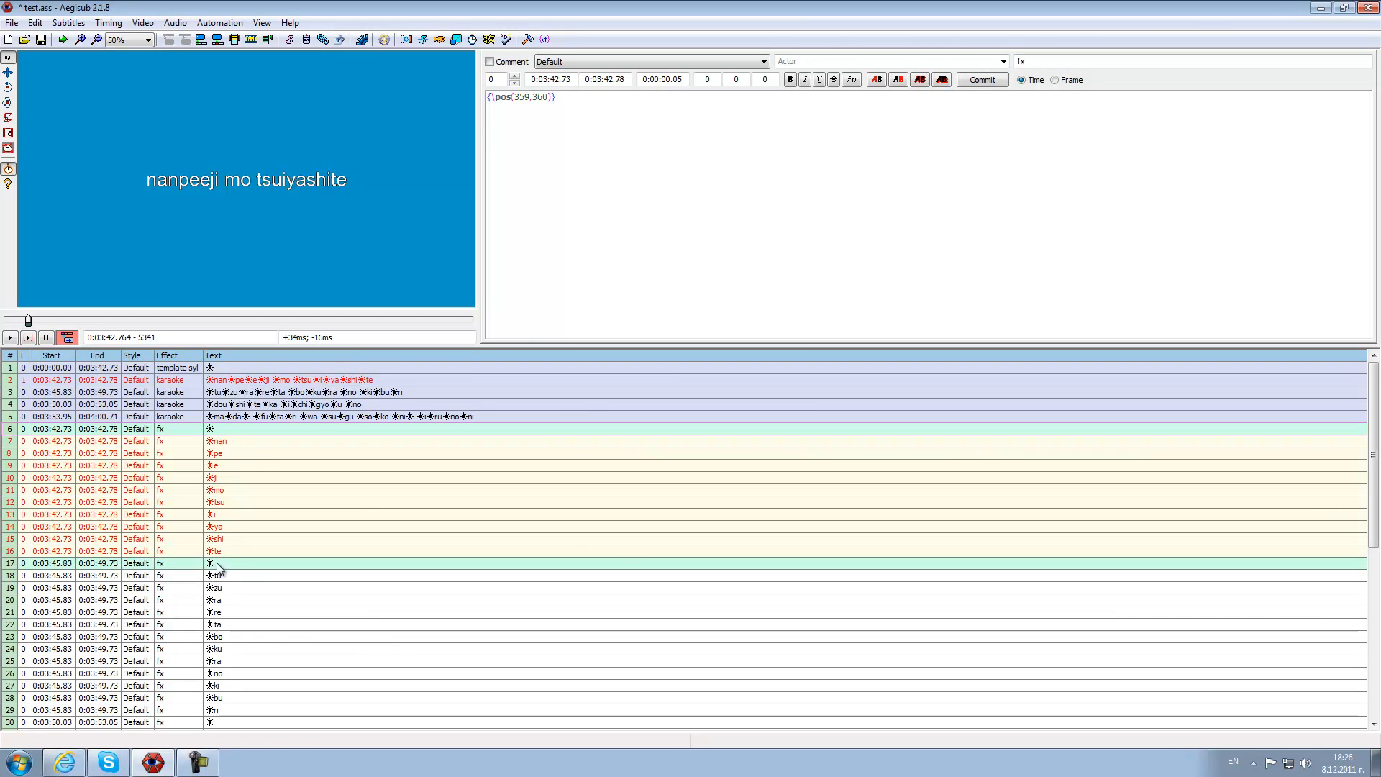
pyautogui.scroll(-1, 234, 586)
pyautogui.keyDown('ctrl'); pyautogui.click(230, 685); pyautogui.keyUp('ctrl')
pyautogui.scroll(-4, 269, 606)
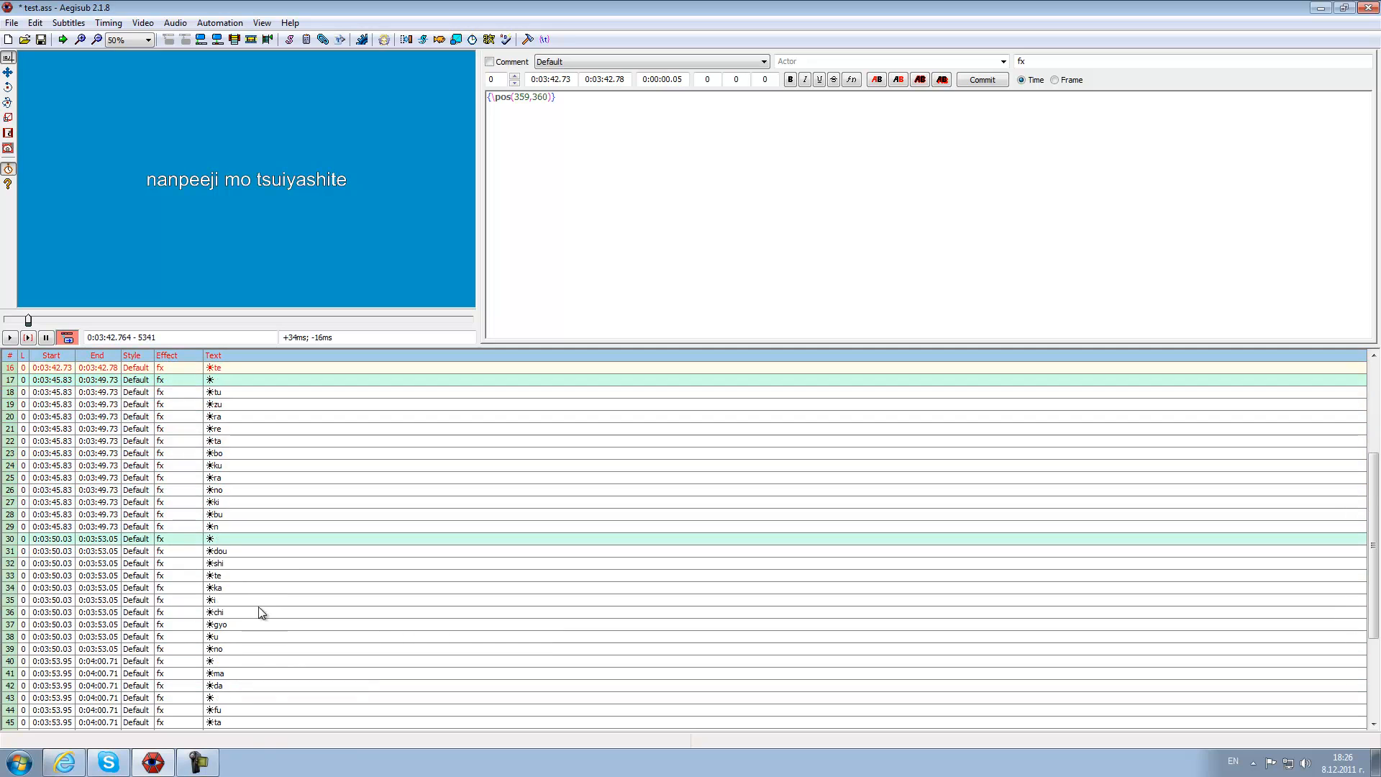
pyautogui.keyDown('ctrl'); pyautogui.click(221, 661); pyautogui.keyUp('ctrl')
pyautogui.scroll(5, 317, 604)
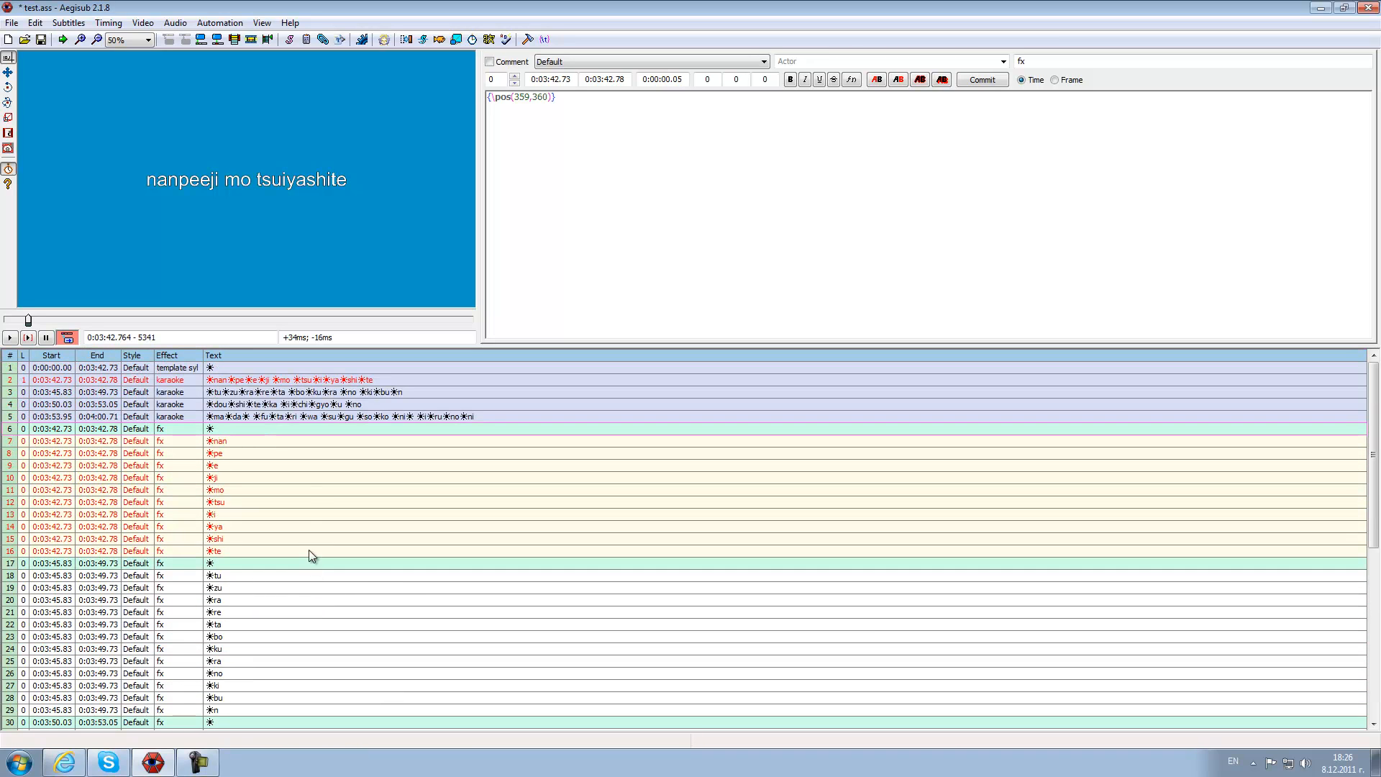
# Compare the last karaoke line's tags with its generated fx lines, including the blank one between "da" and "fu".
pyautogui.click(245, 405)
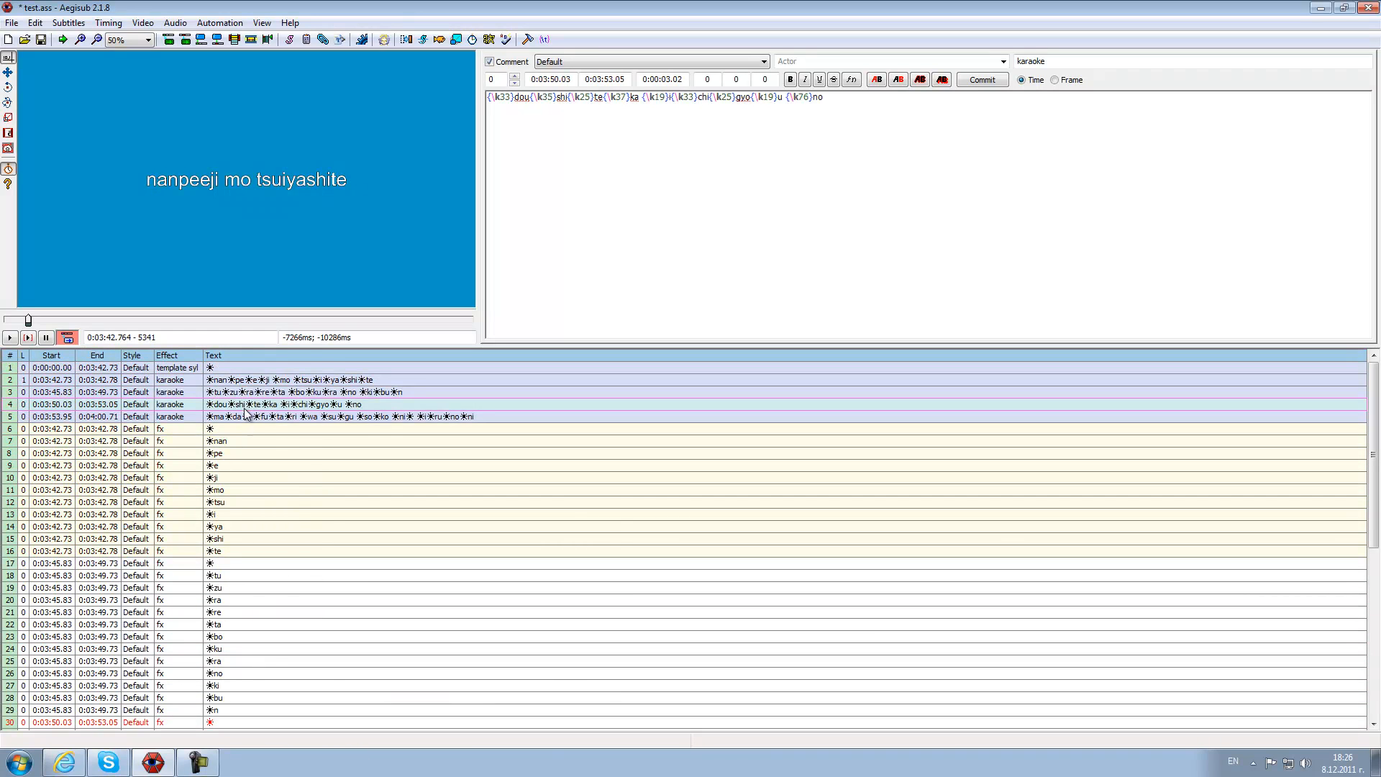
pyautogui.click(250, 417)
pyautogui.scroll(-9, 256, 424)
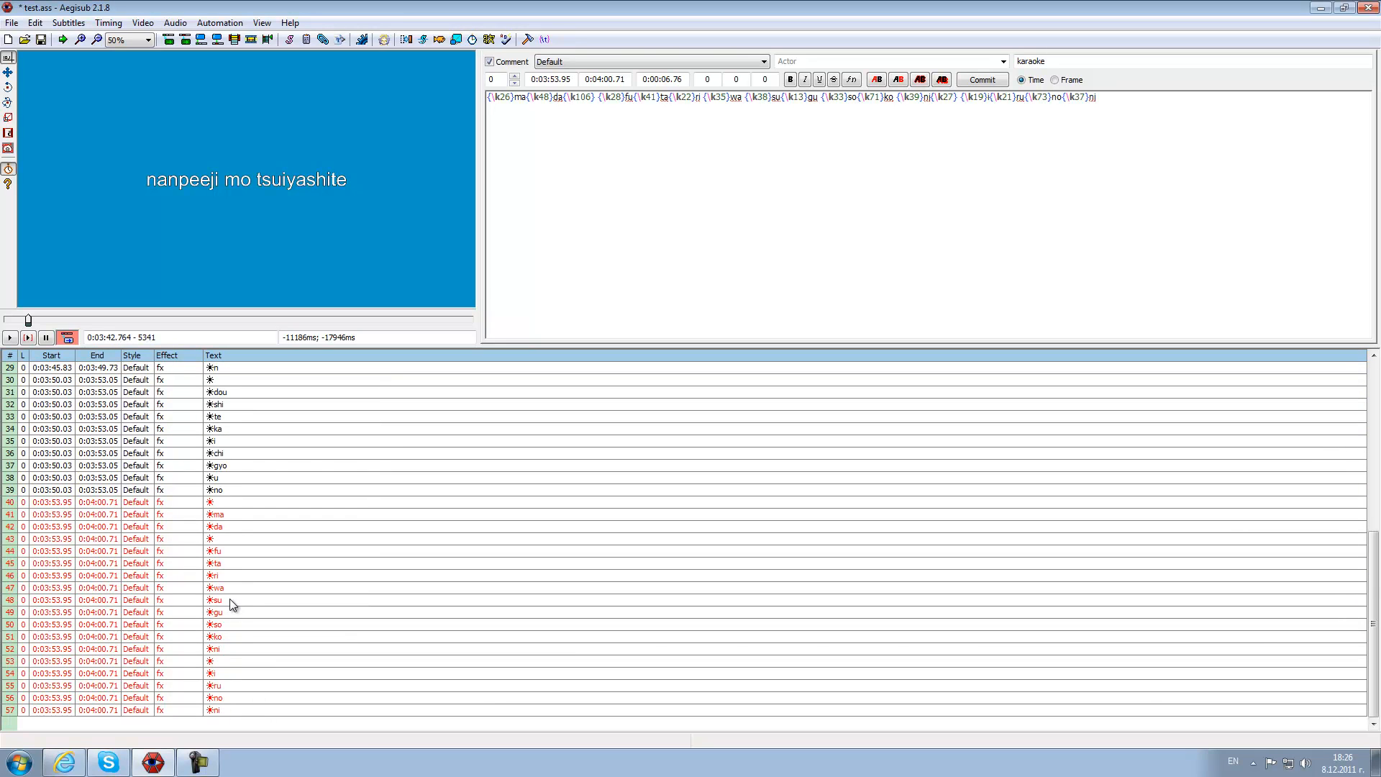
pyautogui.click(231, 515)
pyautogui.click(231, 528)
pyautogui.click(229, 540)
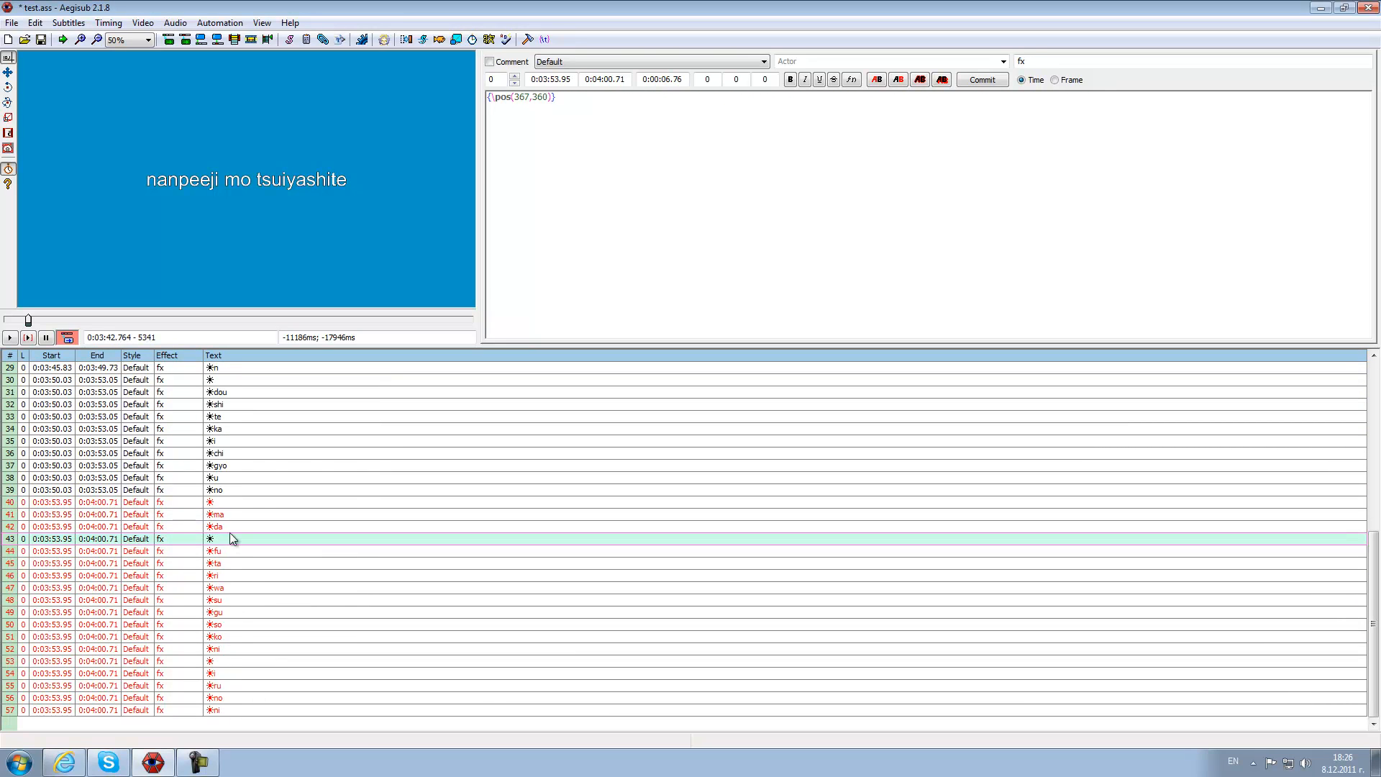
pyautogui.scroll(10, 230, 532)
# Return the video zoom to 100% and inspect the first karaoke line and its first generated fx line.
pyautogui.click(214, 369)
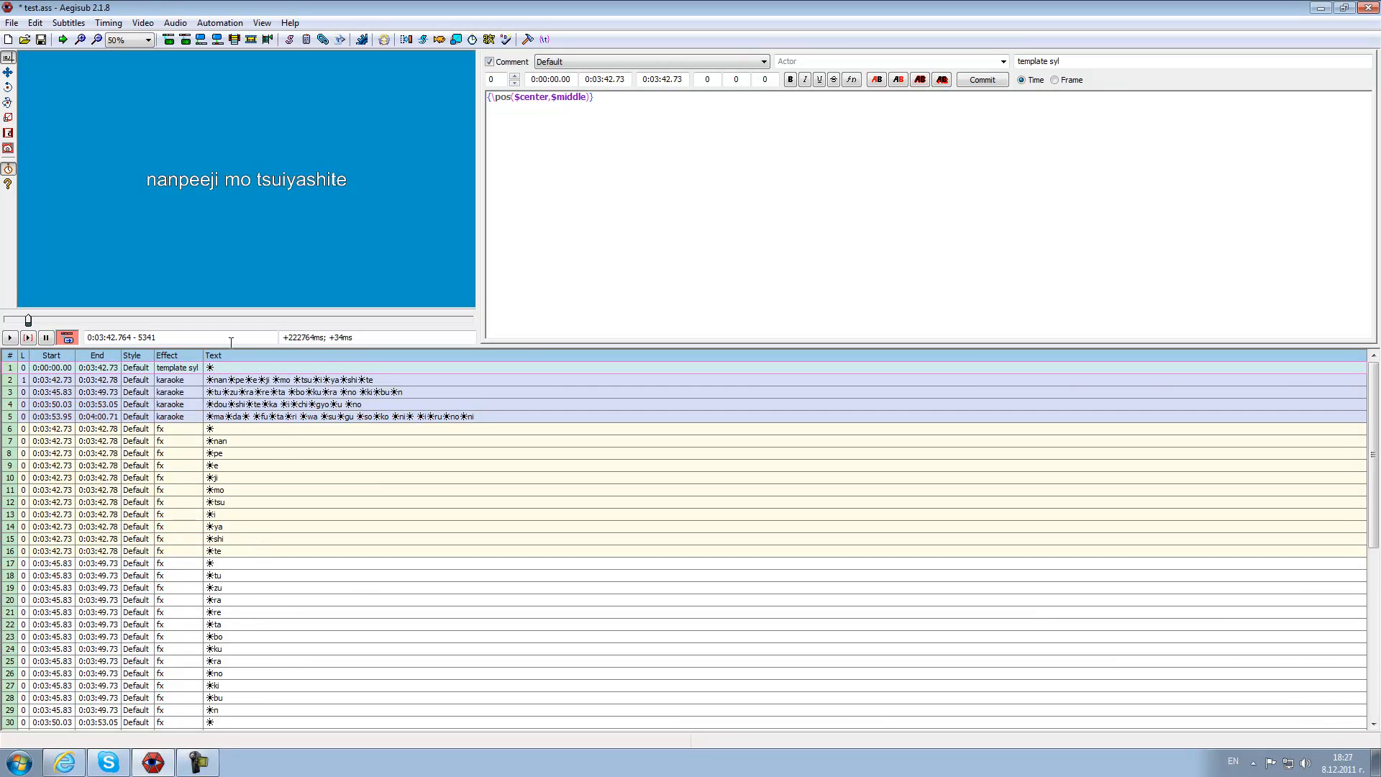
pyautogui.click(148, 40)
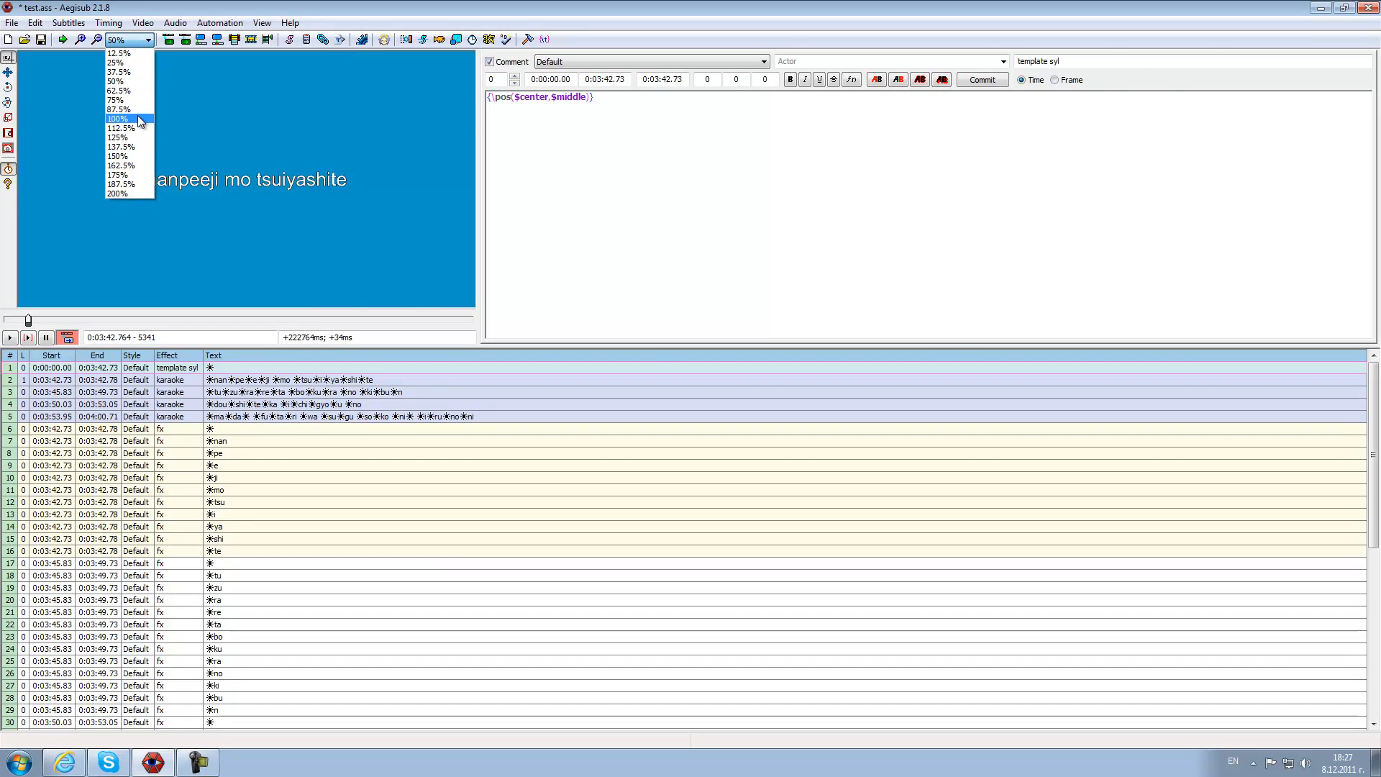
pyautogui.click(137, 117)
pyautogui.click(255, 640)
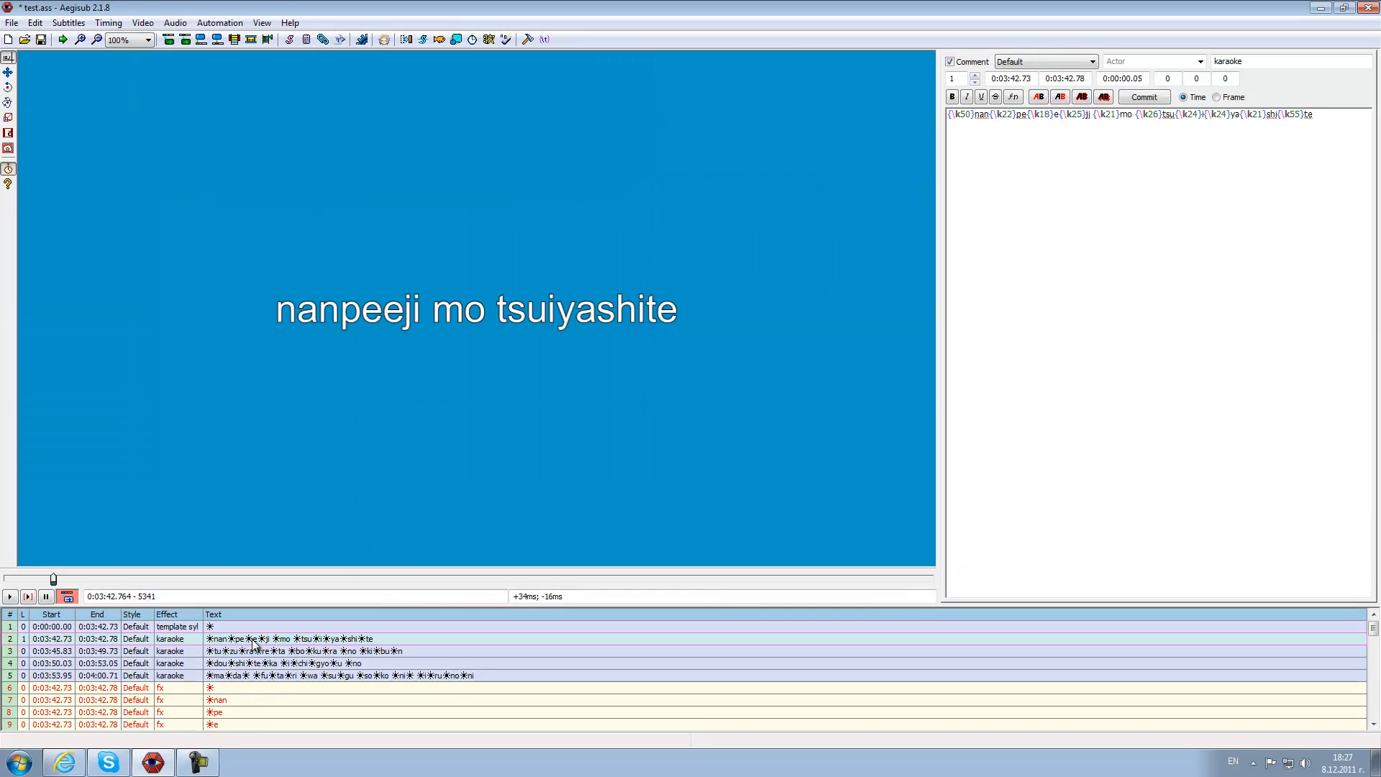
pyautogui.click(213, 689)
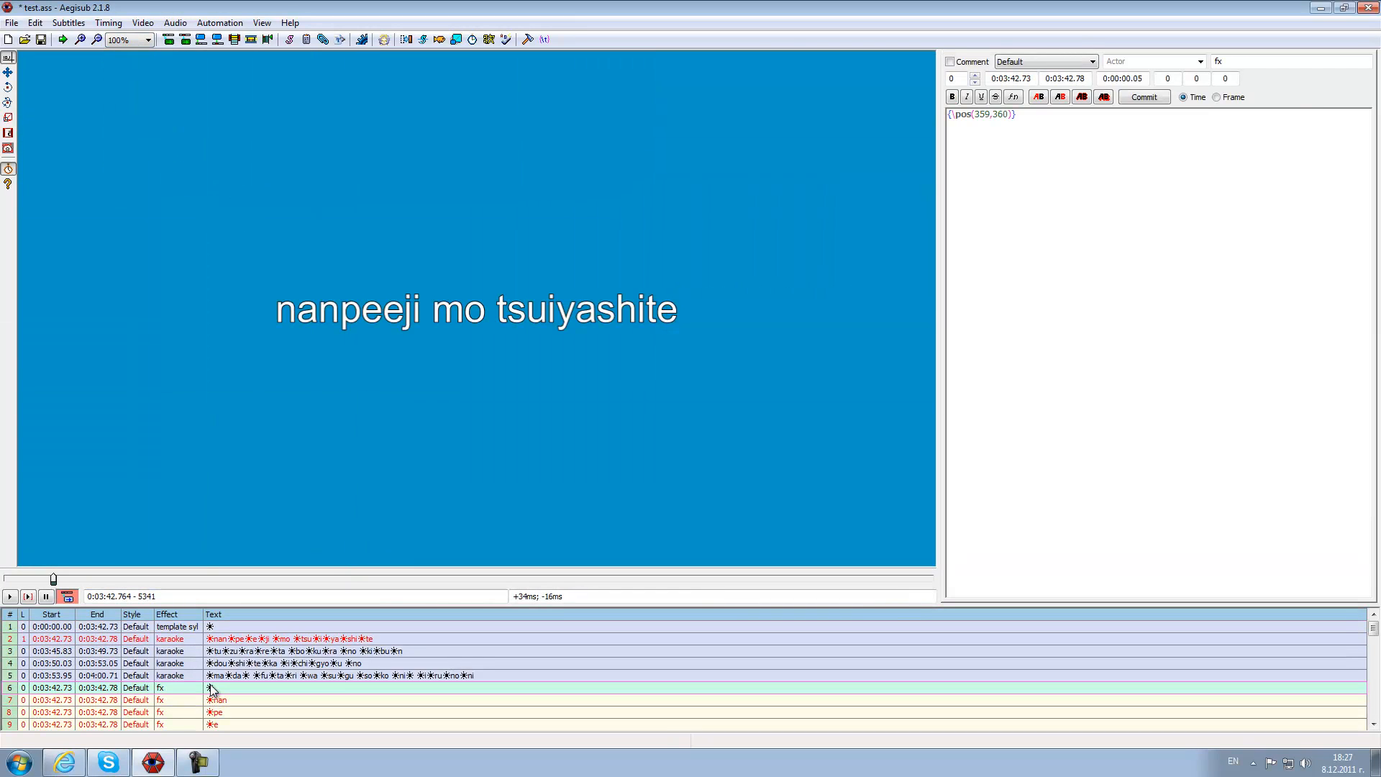
# Add noblank to the template line's effect, making it "template syl noblank", and reapply the karaoke template.
pyautogui.click(231, 627)
pyautogui.click(1300, 61)
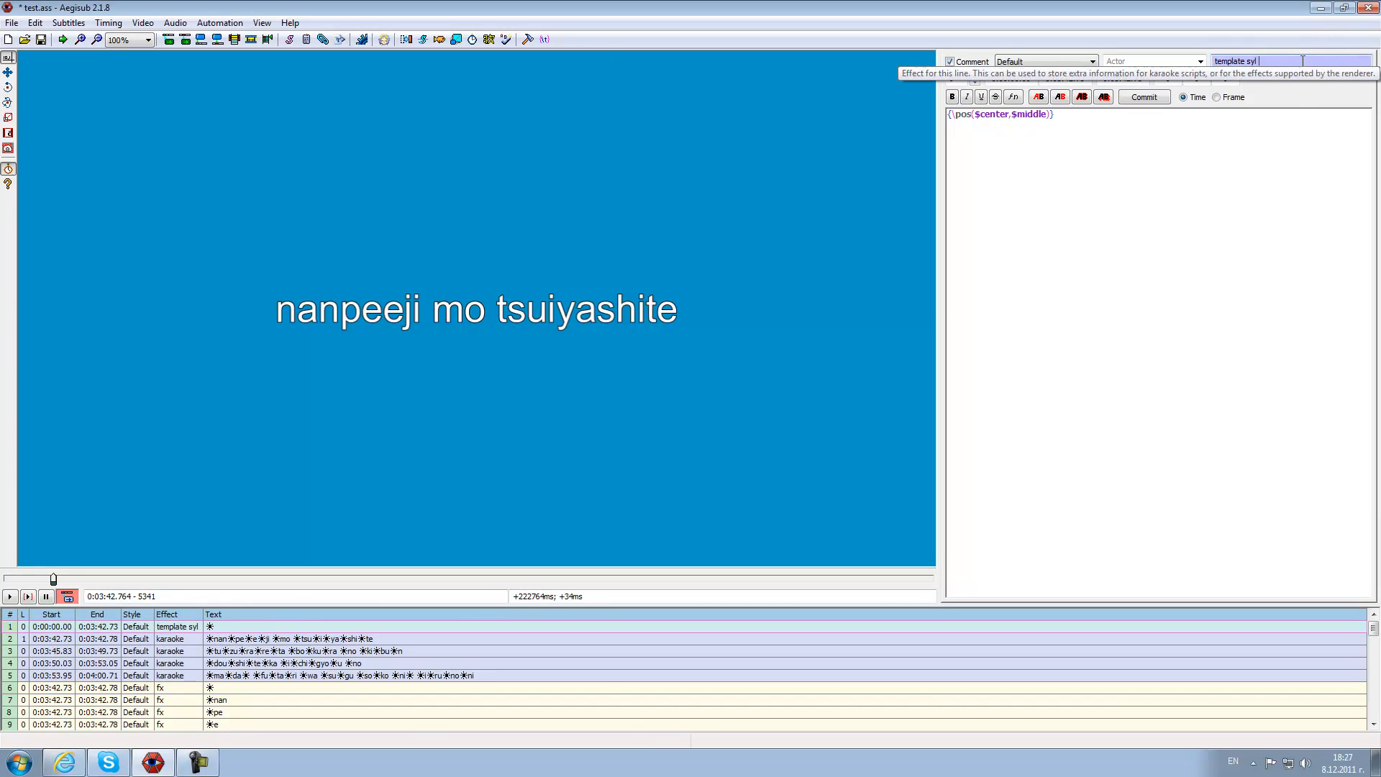
pyautogui.press('Return')
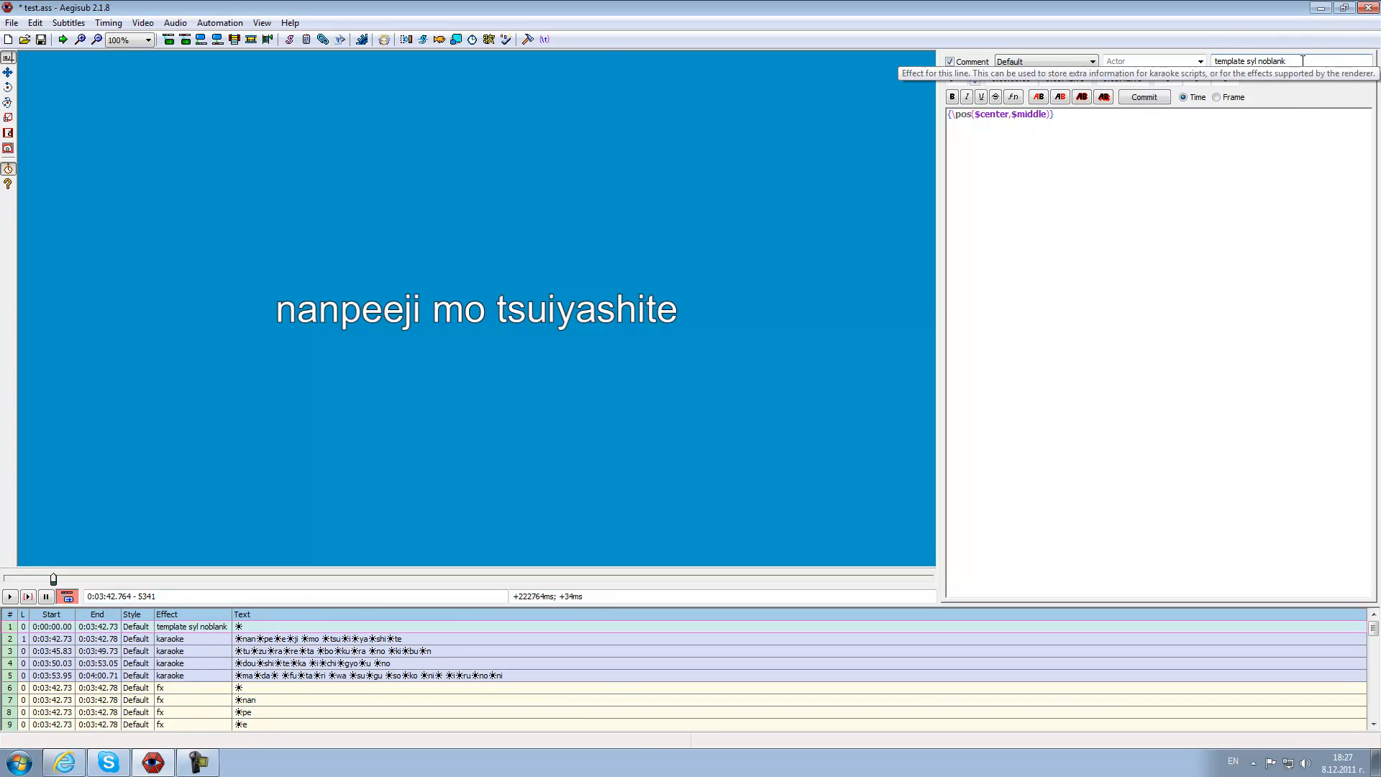
pyautogui.click(220, 23)
pyautogui.click(253, 113)
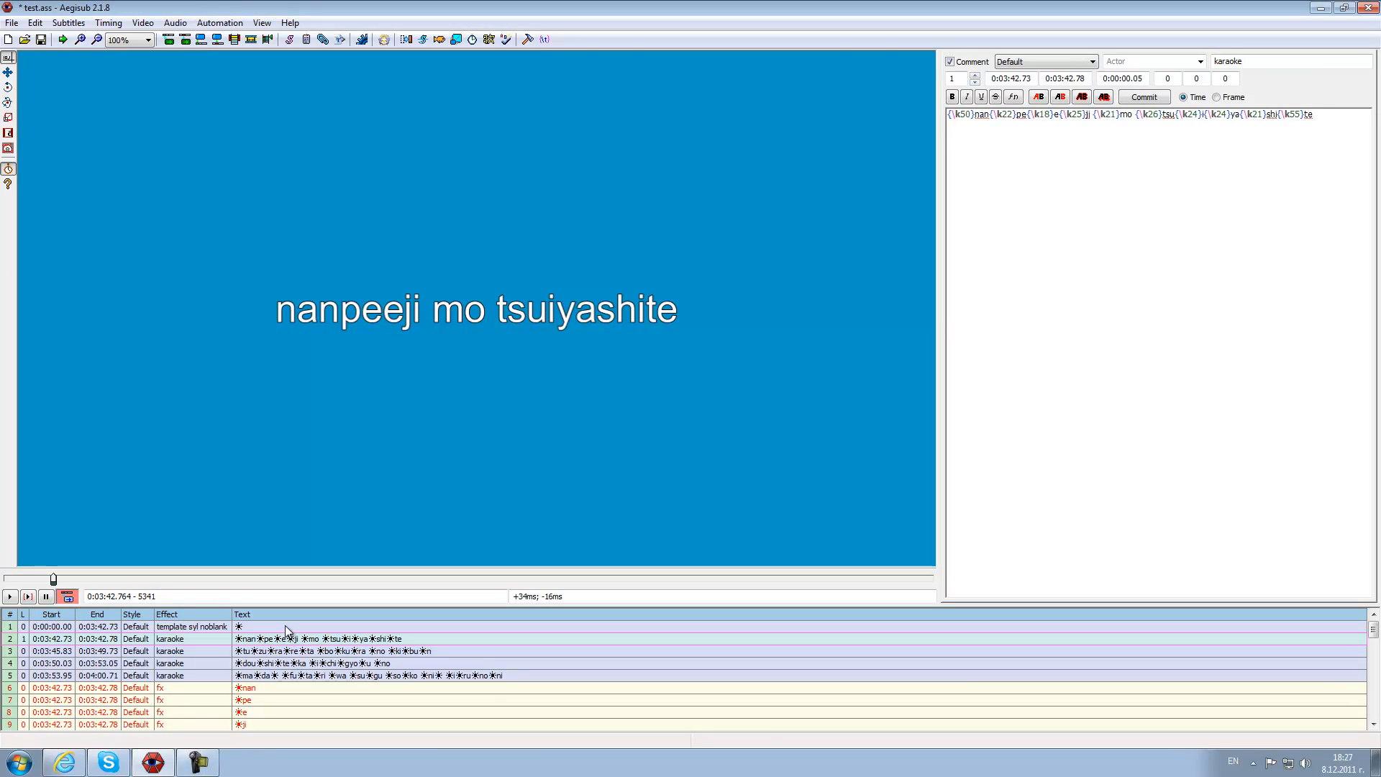
# Replace noblank with notext in the template line's effect and reapply the karaoke template.
pyautogui.moveTo(1287, 61); pyautogui.dragTo(1257, 60)
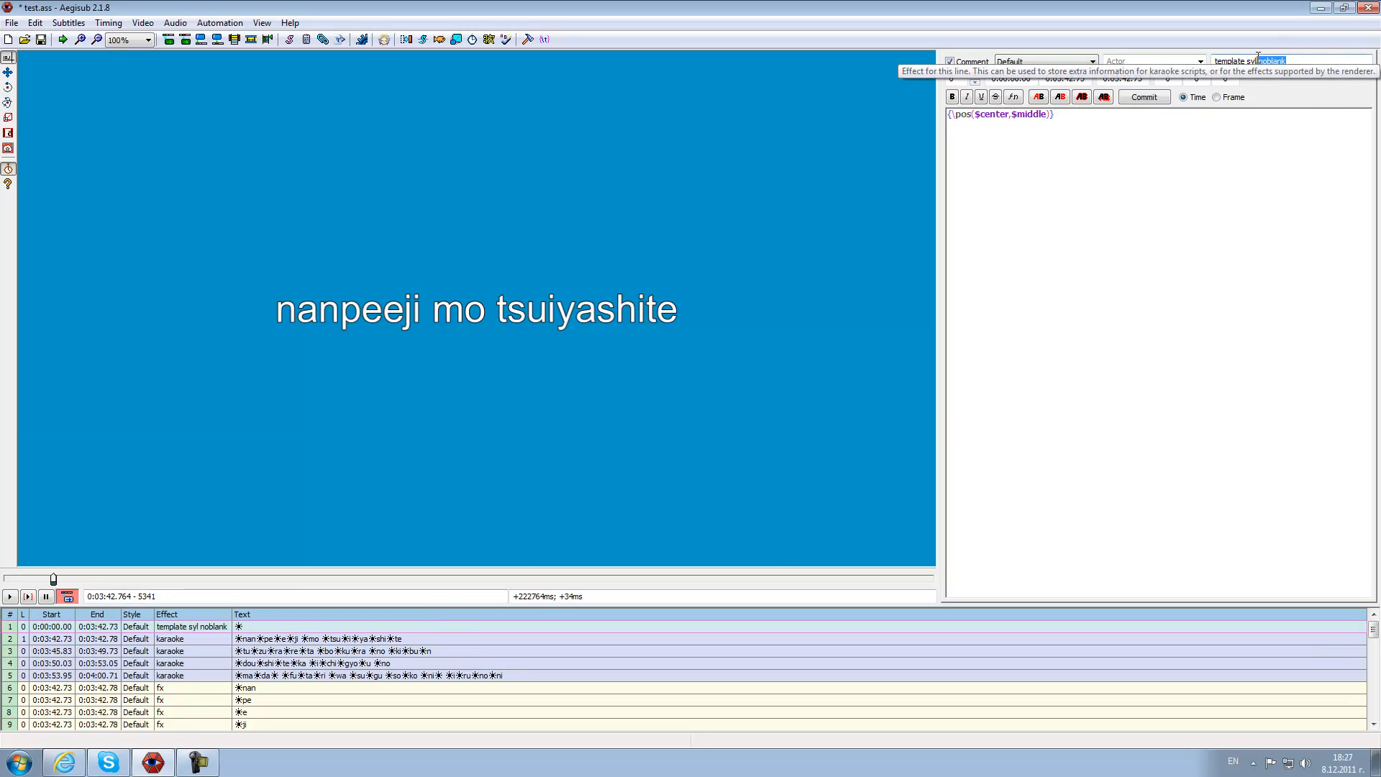
pyautogui.write('notext')
pyautogui.press('Return')
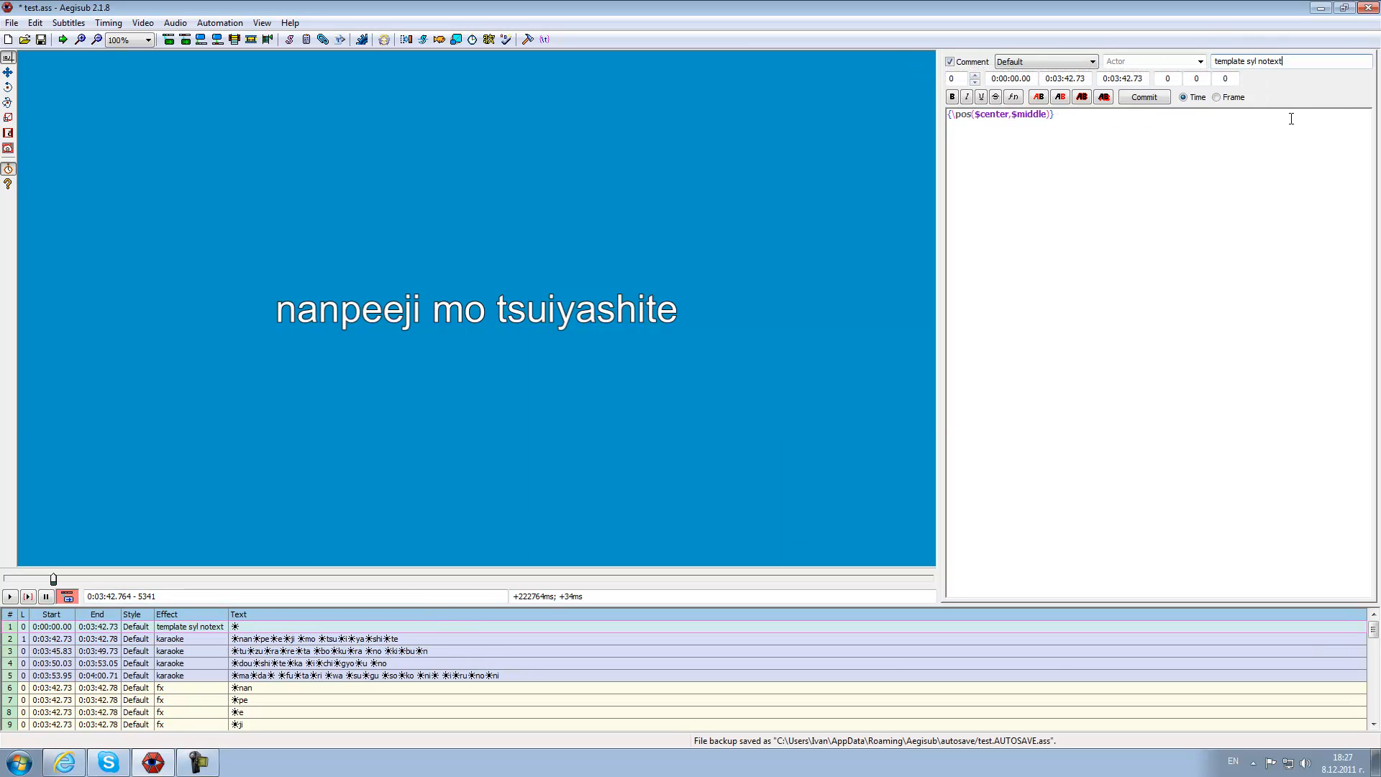
pyautogui.click(249, 643)
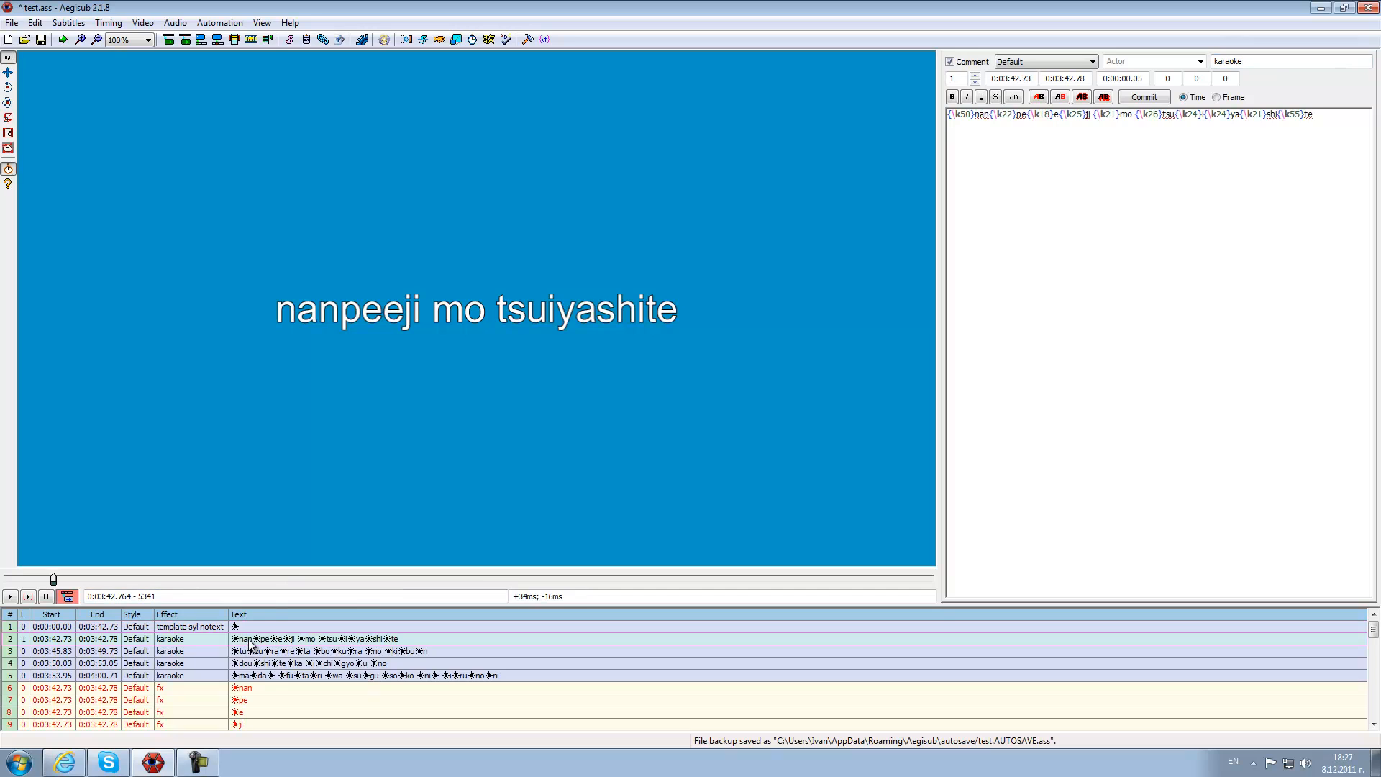
pyautogui.click(229, 25)
pyautogui.click(256, 115)
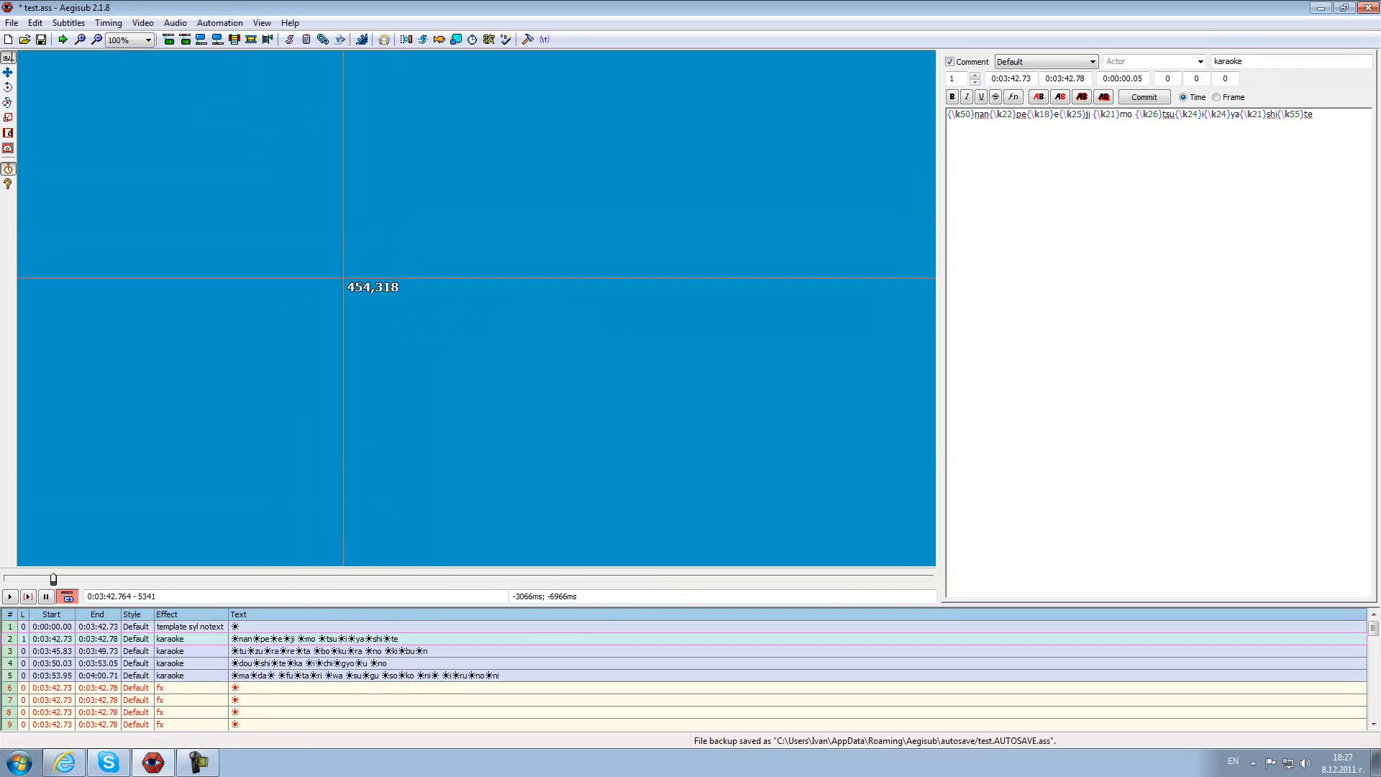
# Review the last karaoke lines and the fx lines generated with the notext modifier.
pyautogui.click(280, 663)
pyautogui.click(285, 673)
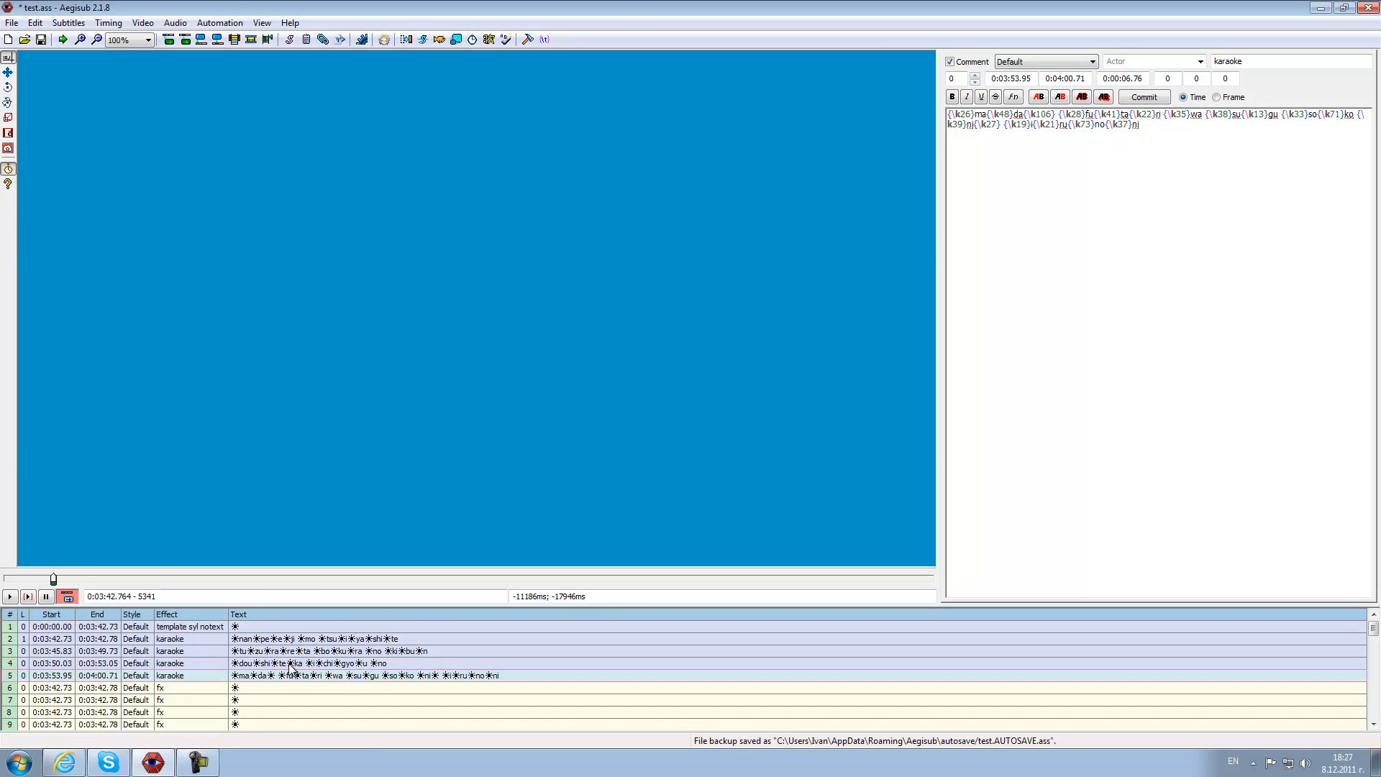
pyautogui.scroll(-9, 282, 670)
pyautogui.scroll(-7, 282, 673)
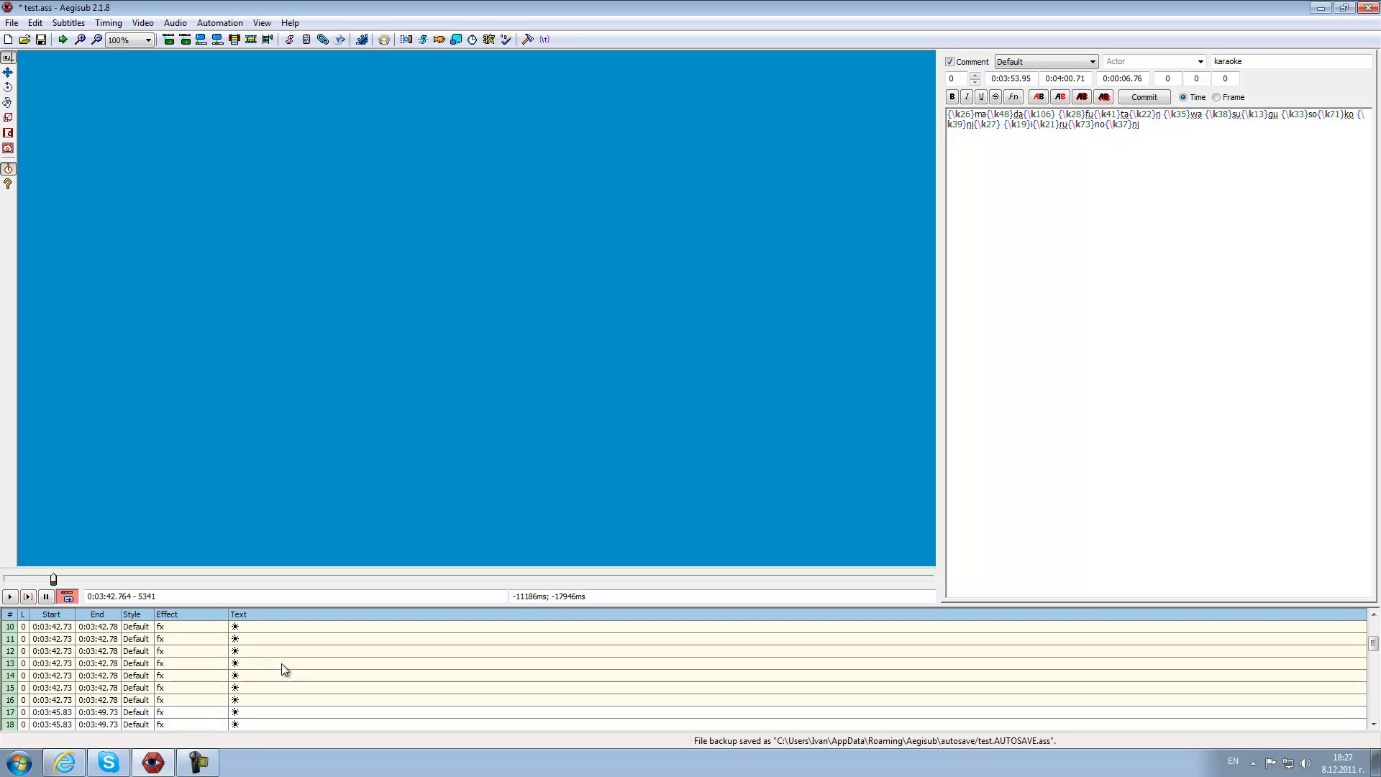
pyautogui.scroll(16, 302, 662)
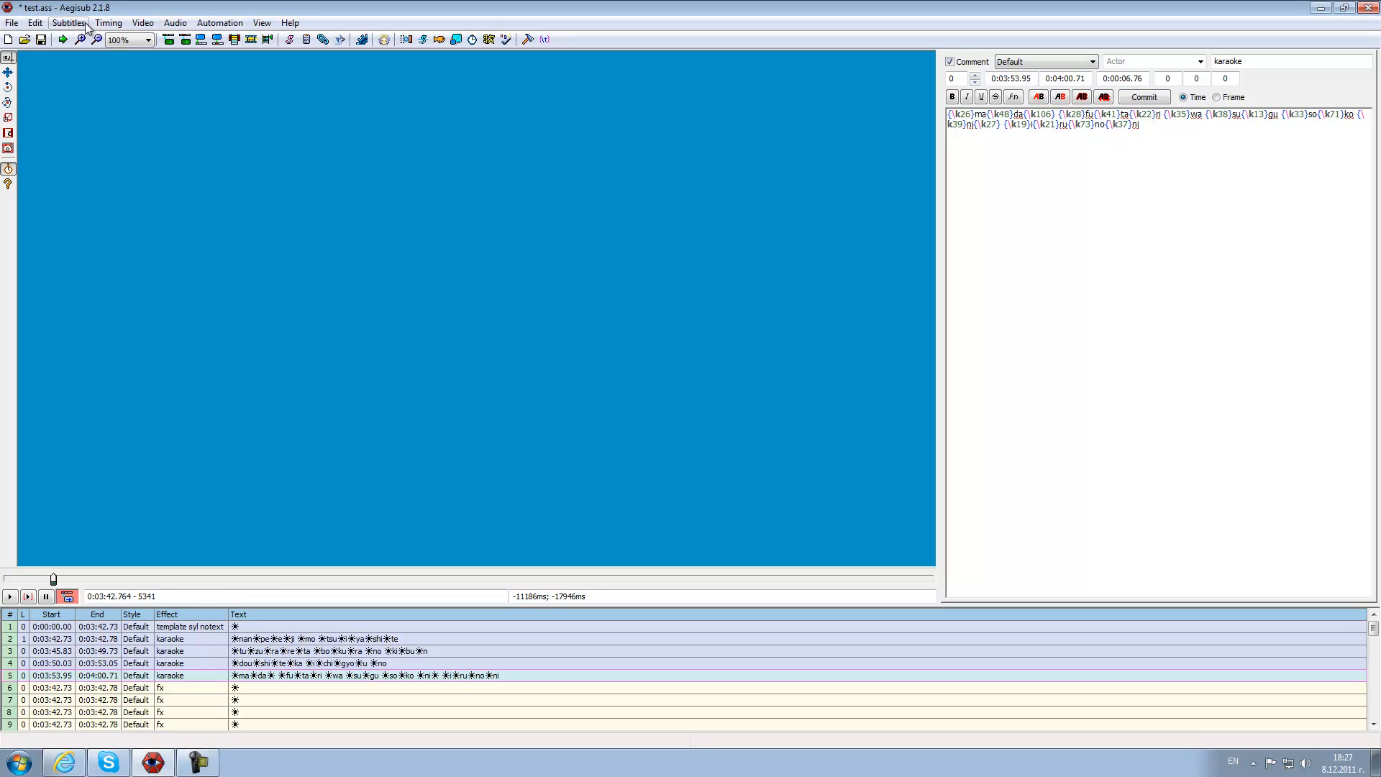
# Set the template line's effect to "template syl multi" and reapply the karaoke template.
pyautogui.click(238, 637)
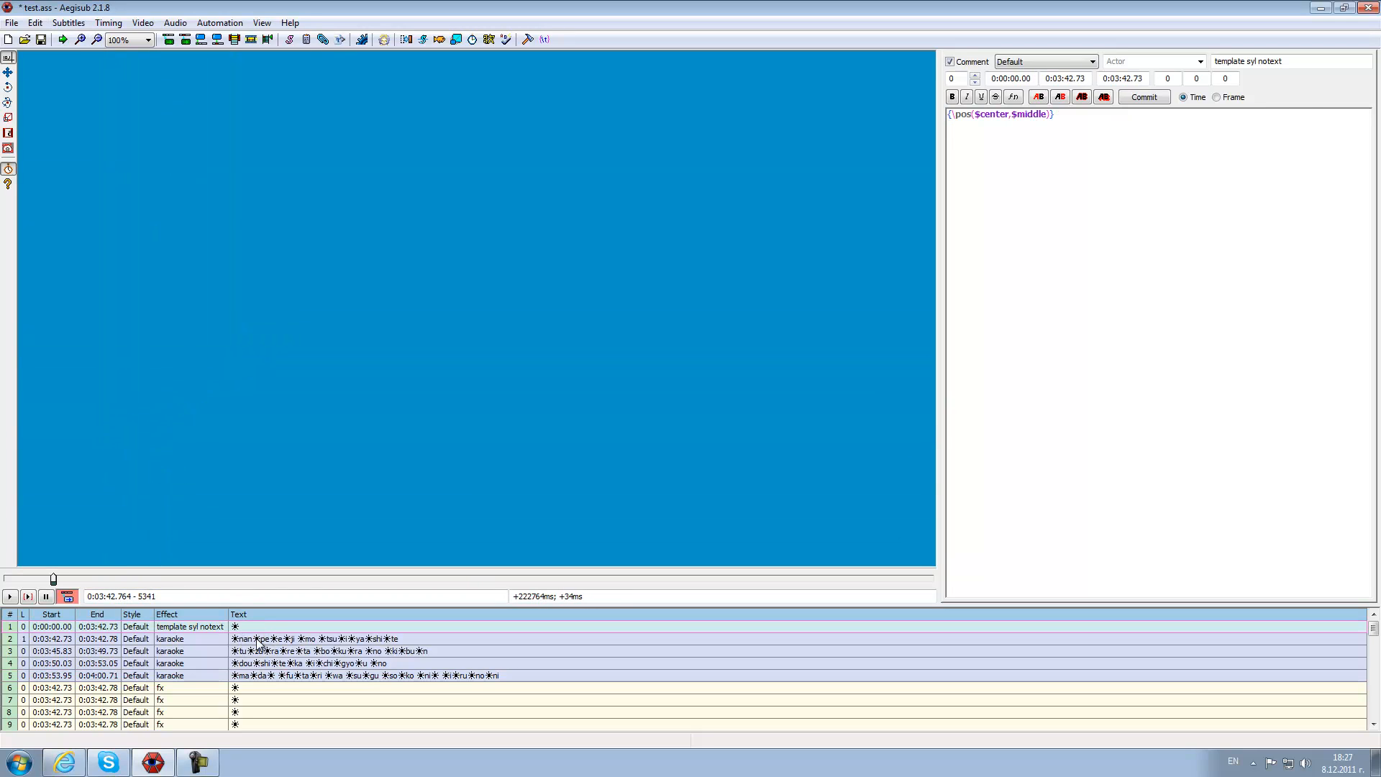
pyautogui.click(260, 626)
pyautogui.moveTo(1305, 61); pyautogui.dragTo(1258, 56)
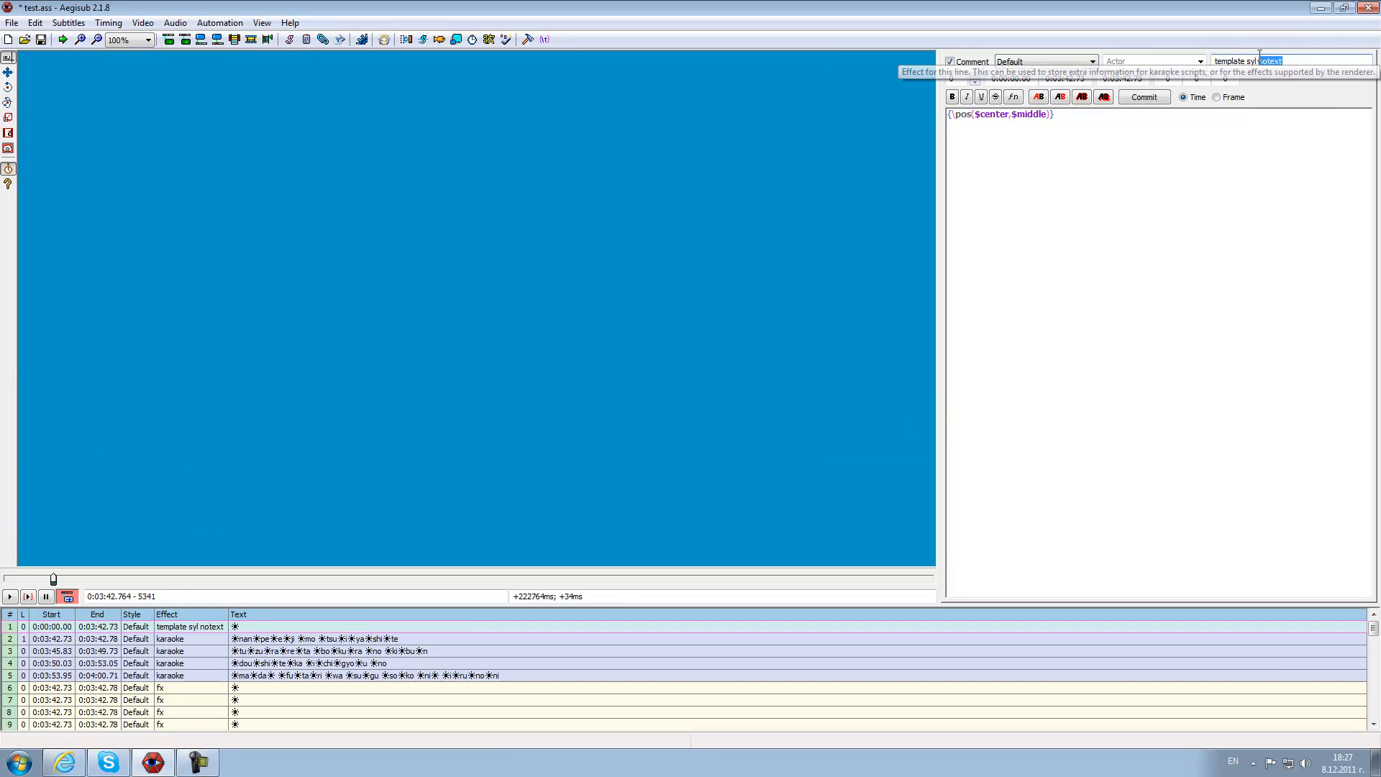
pyautogui.press('BackSpace')
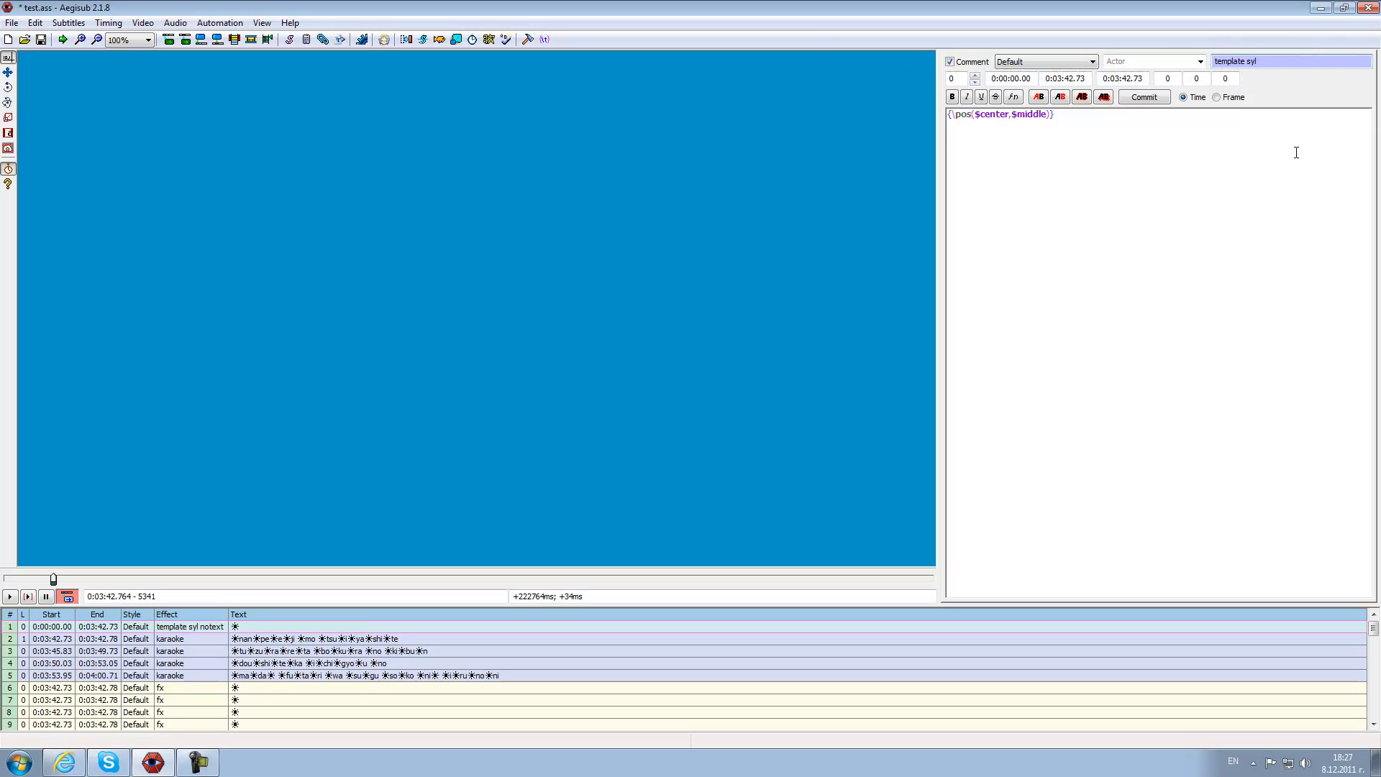
pyautogui.write('multi')
pyautogui.click(201, 39)
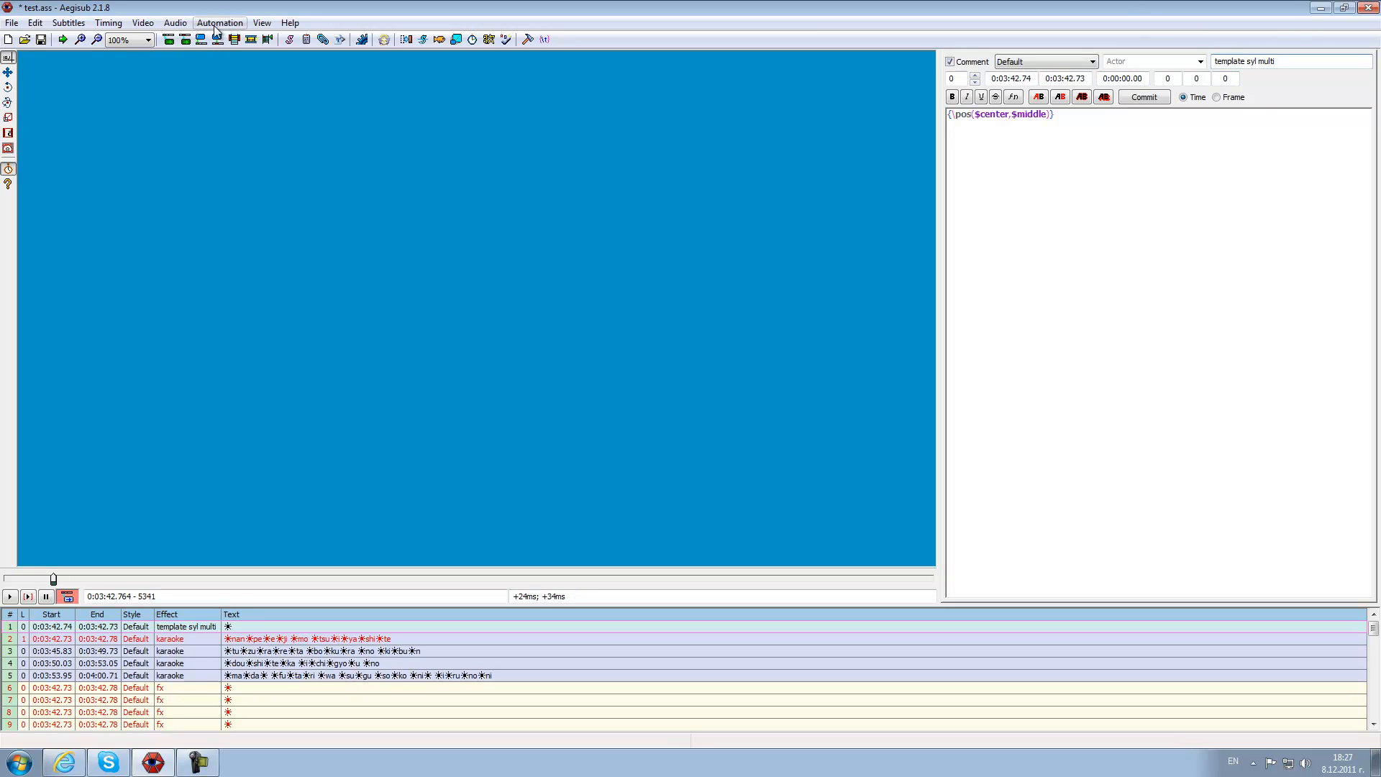
pyautogui.hotkey('ctrl', 'z')
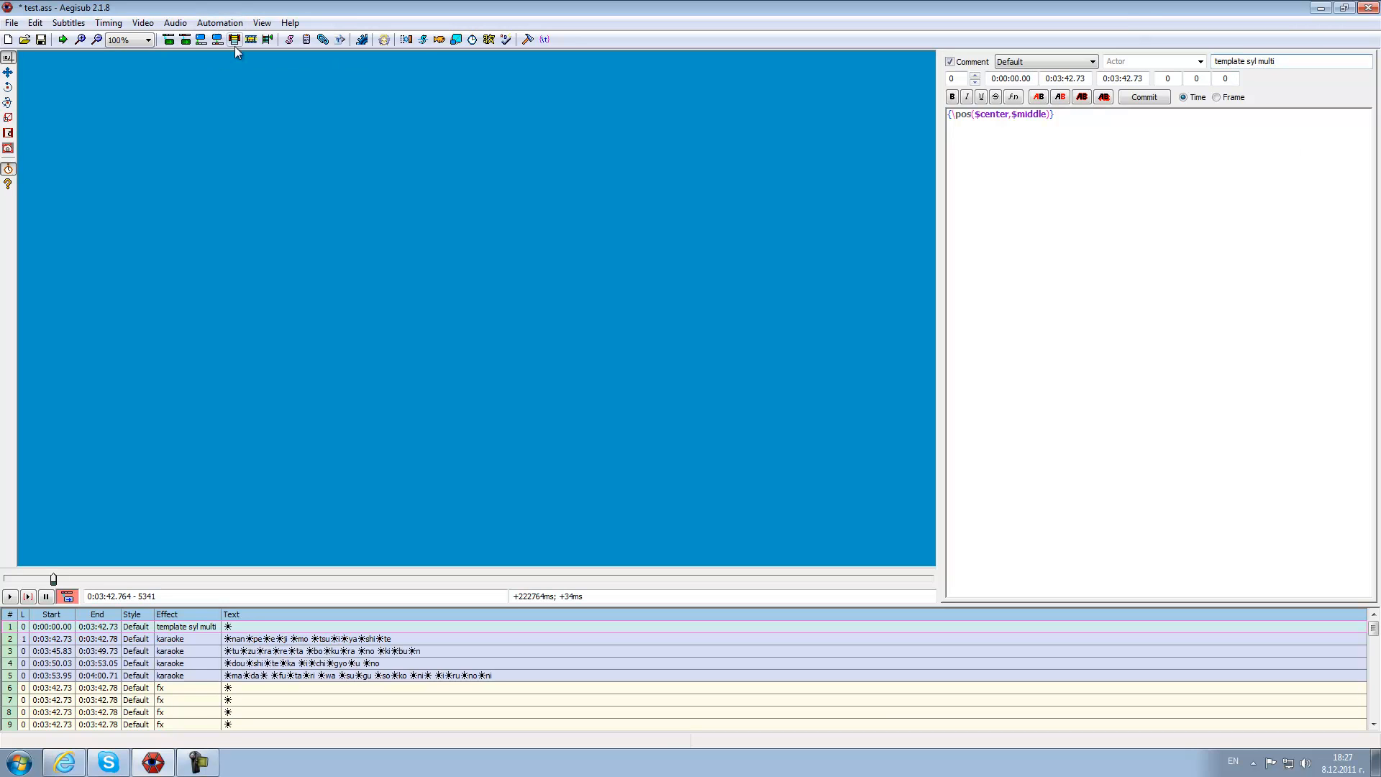
pyautogui.press('Return')
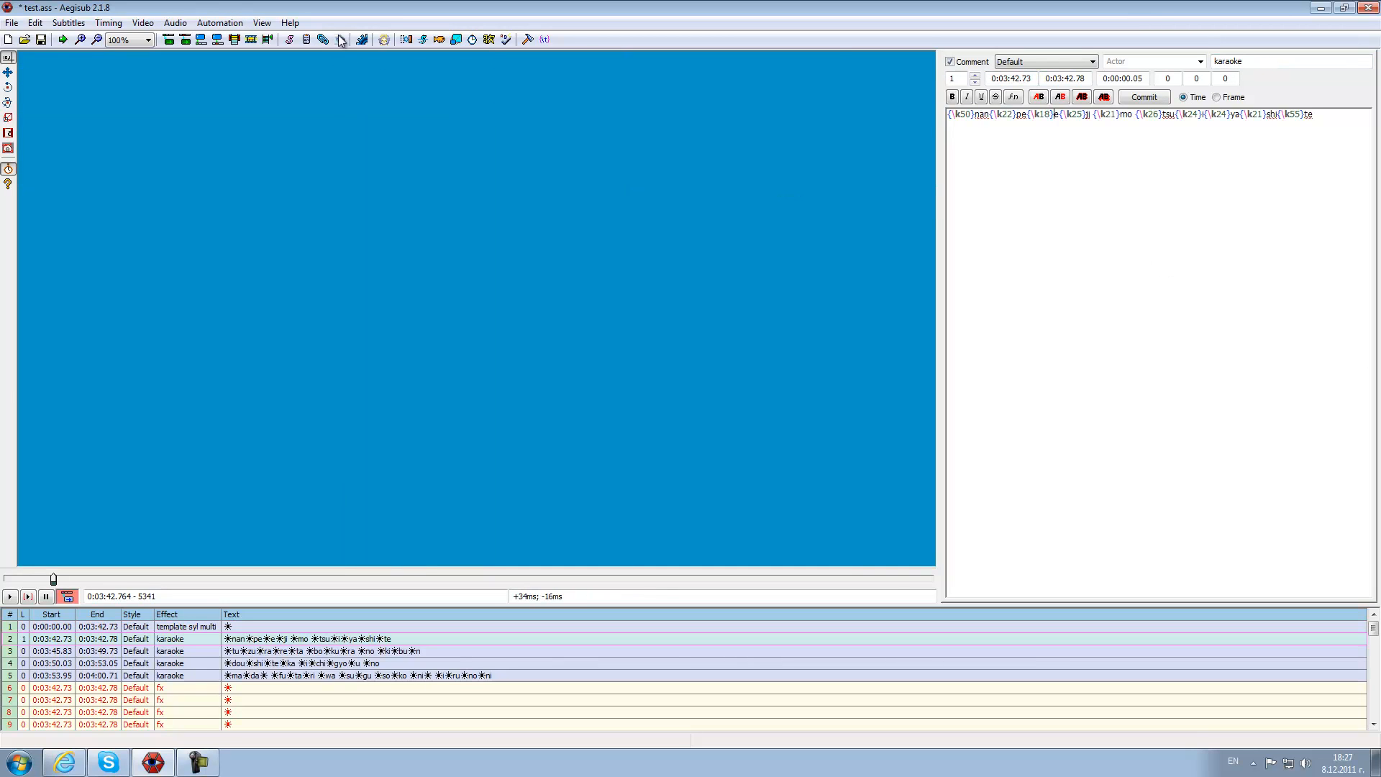
pyautogui.click(219, 23)
pyautogui.click(257, 115)
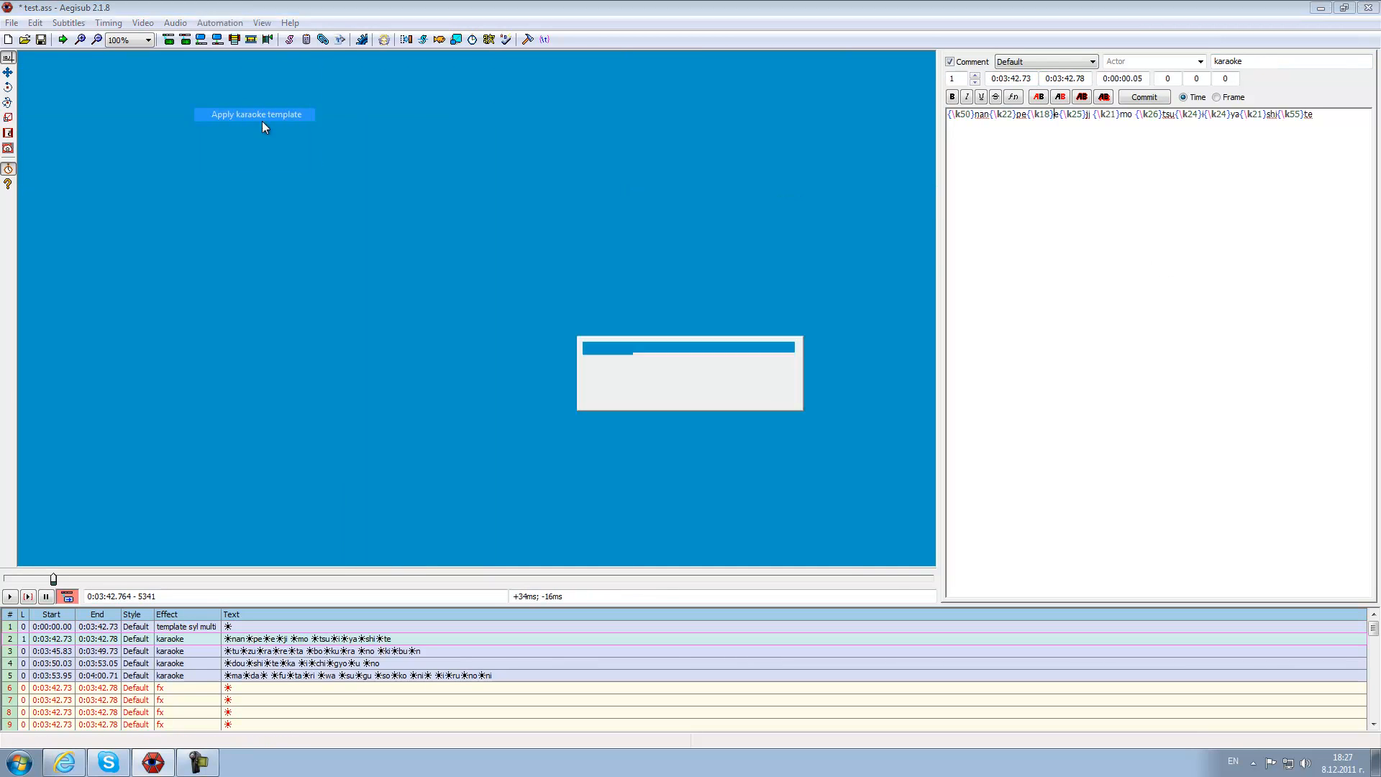
# Insert a new empty line directly before the first karaoke line.
pyautogui.rightClick(308, 639)
pyautogui.click(360, 316)
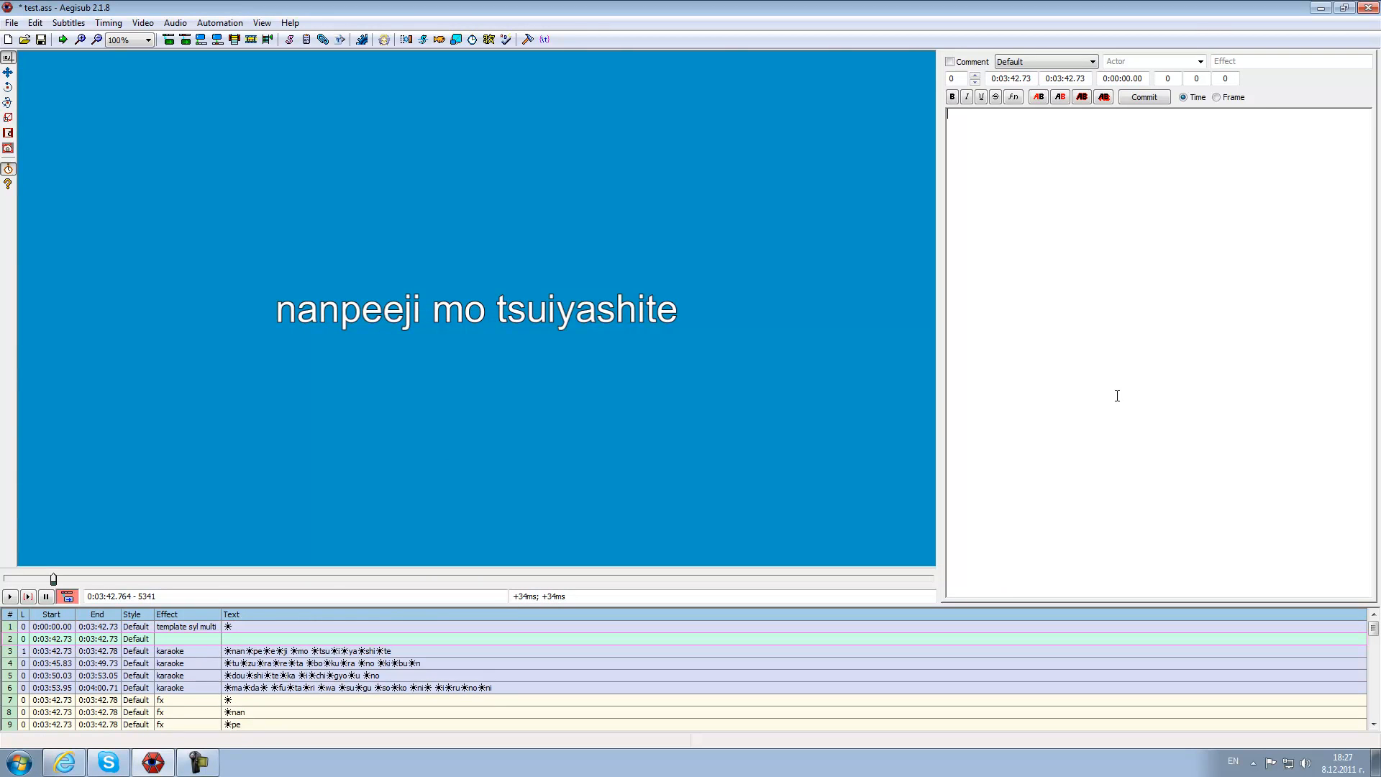
# Mark the new line as a comment and enter {\k20}hi {\k30}ro {\k23}shi as its text.
pyautogui.click(949, 61)
pyautogui.click(1035, 196)
pyautogui.write('k30}ro {\\k23}shi')
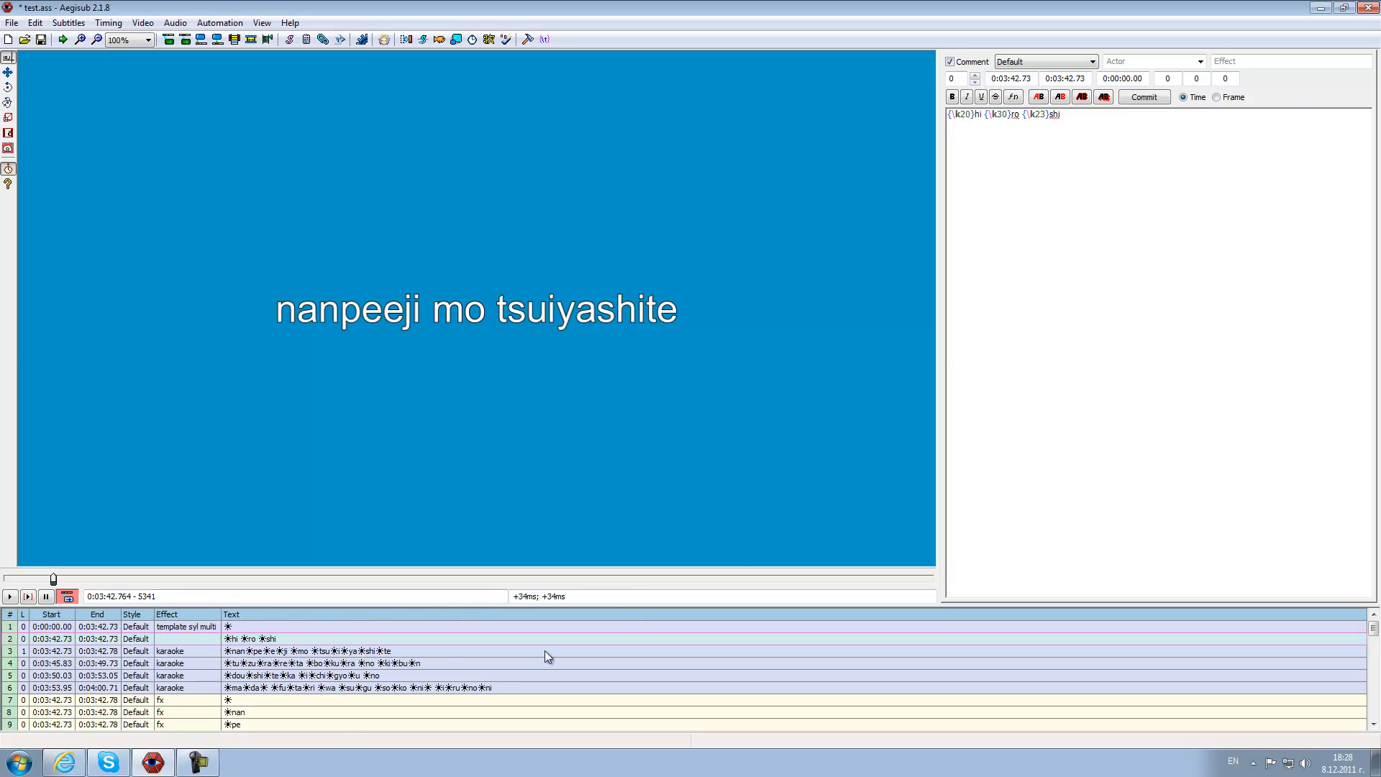
# Set the new line's start time to 0:00:00.03 and commit it.
pyautogui.click(1011, 83)
pyautogui.press('Home')
pyautogui.write('000000')
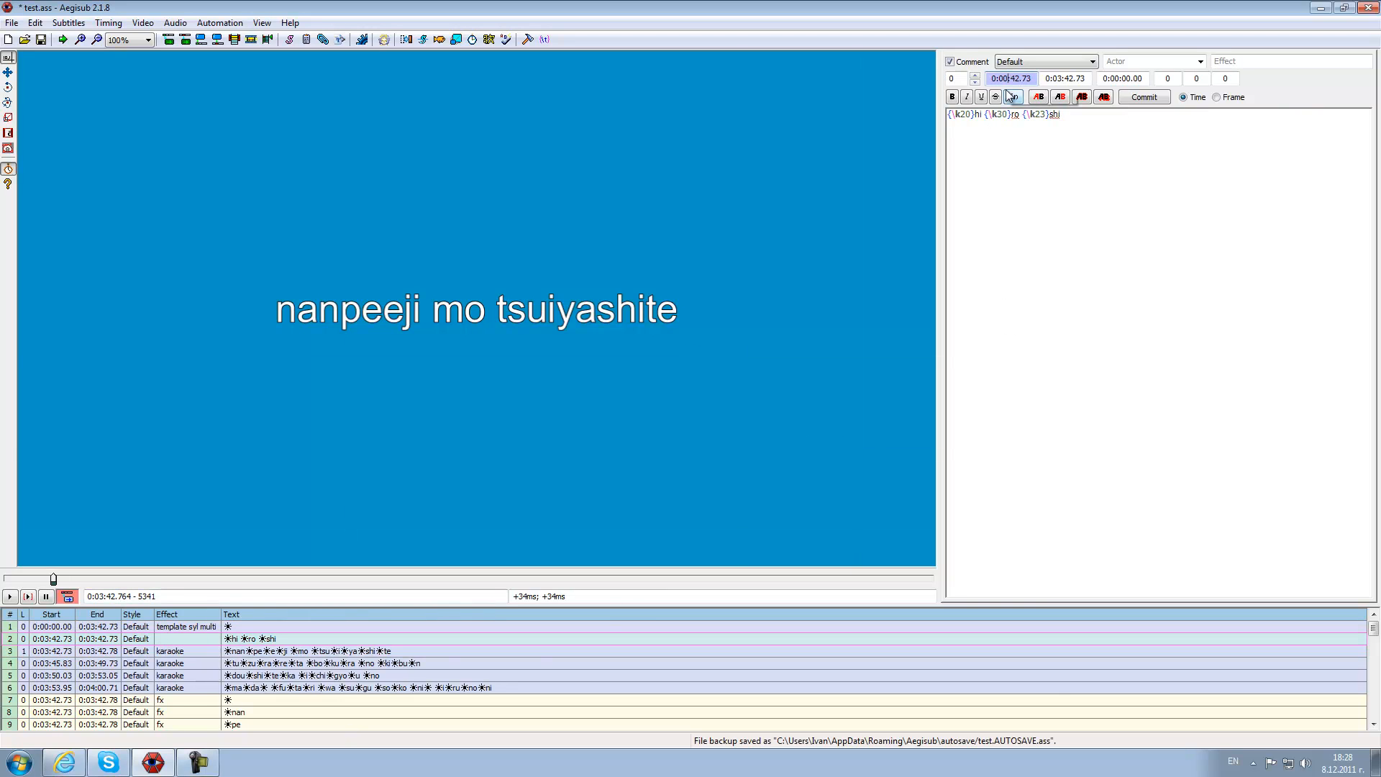
pyautogui.press('Return')
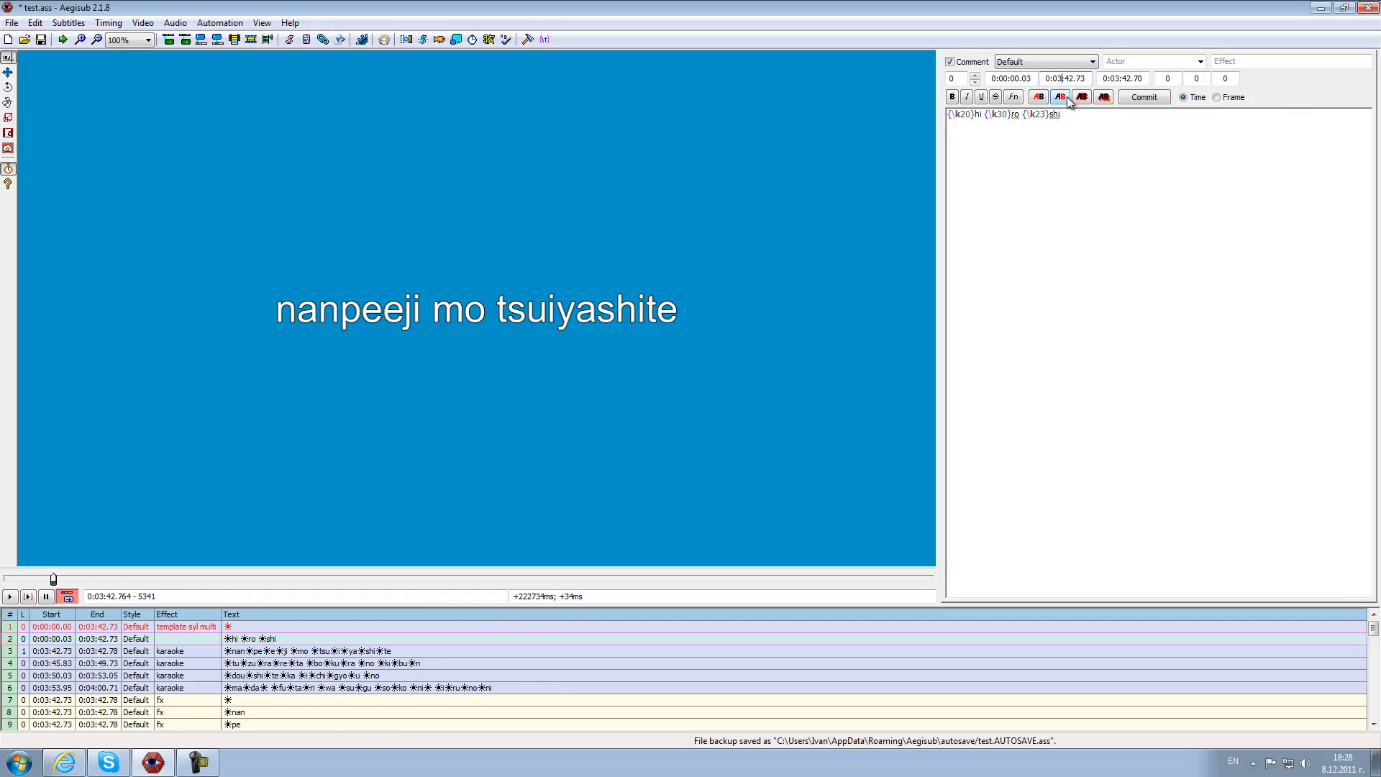
pyautogui.click(1063, 161)
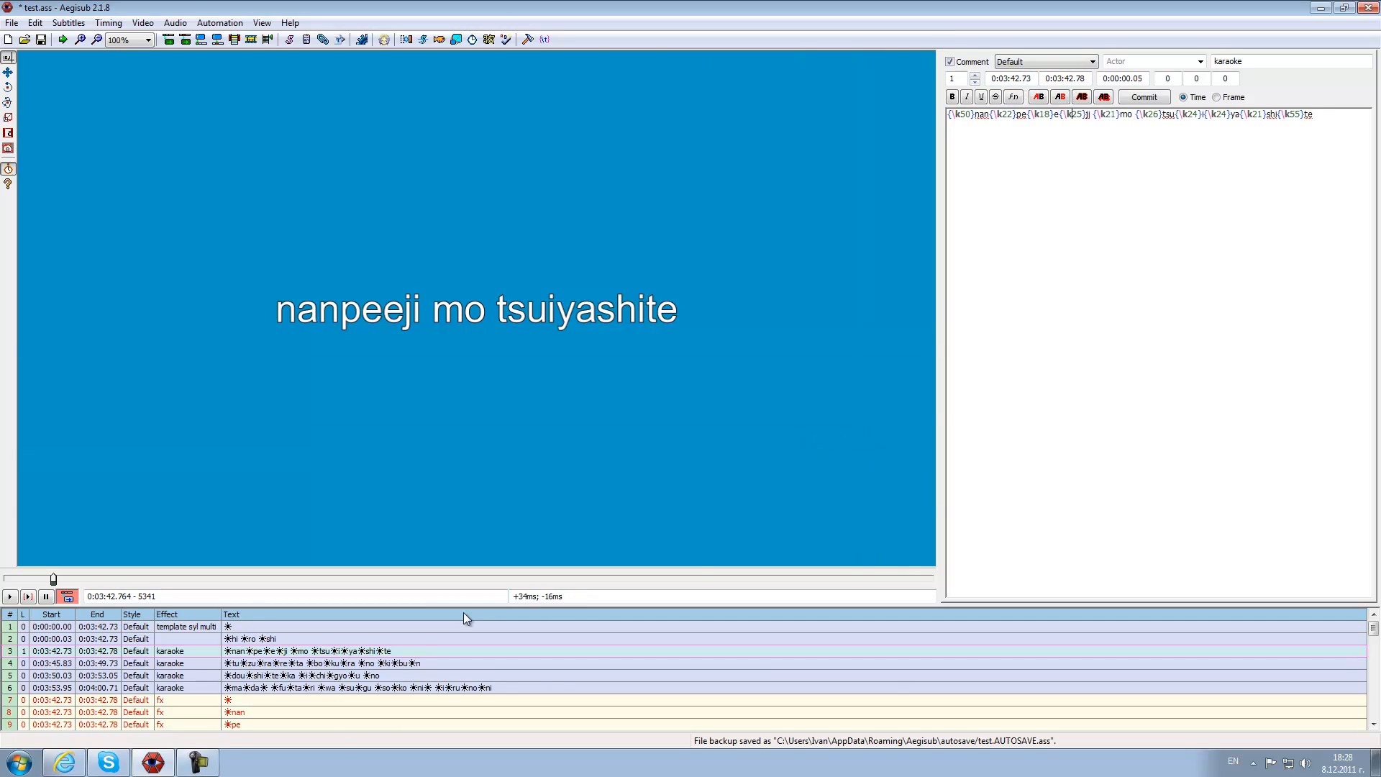
# Set the new line's effect to karaoke, then apply the karaoke template and preview the line.
pyautogui.click(1246, 57)
pyautogui.write('ka')
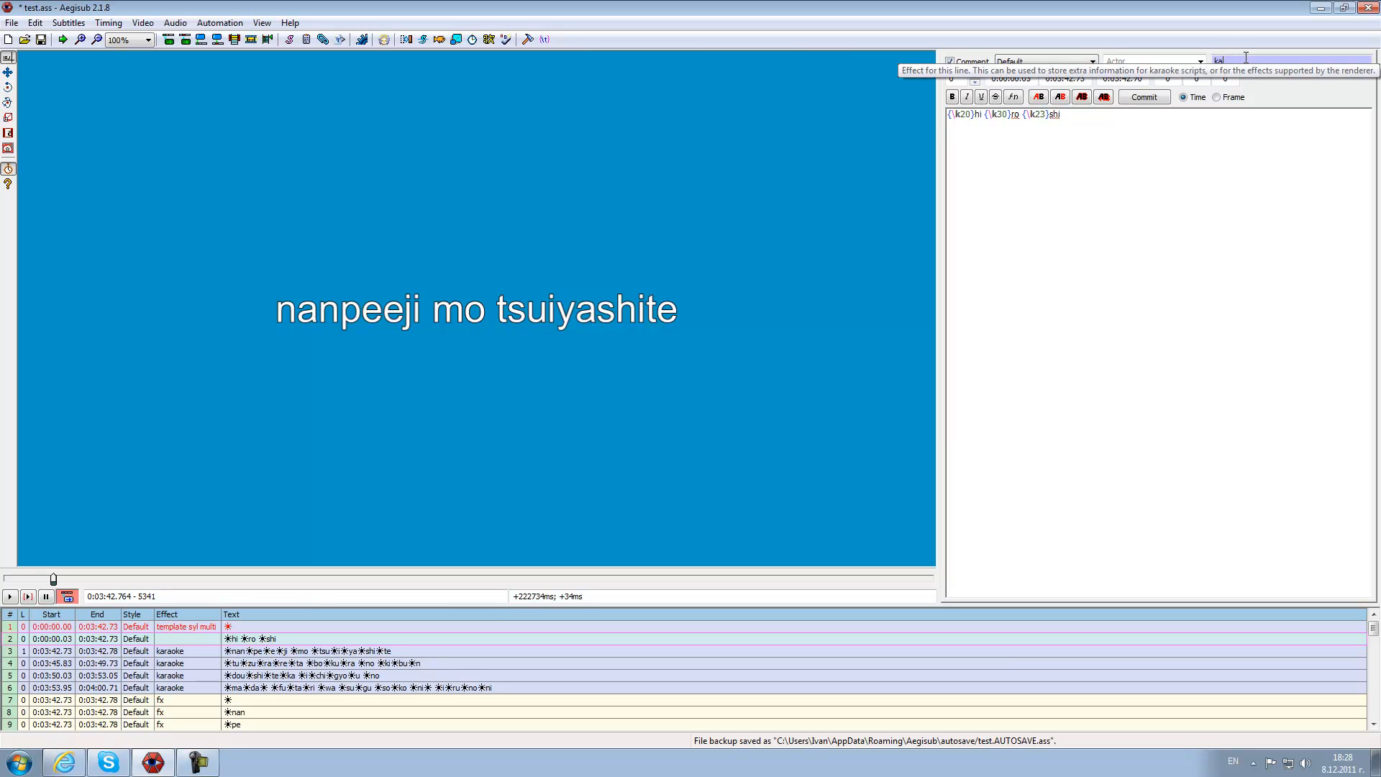
pyautogui.write('raoke')
pyautogui.click(219, 23)
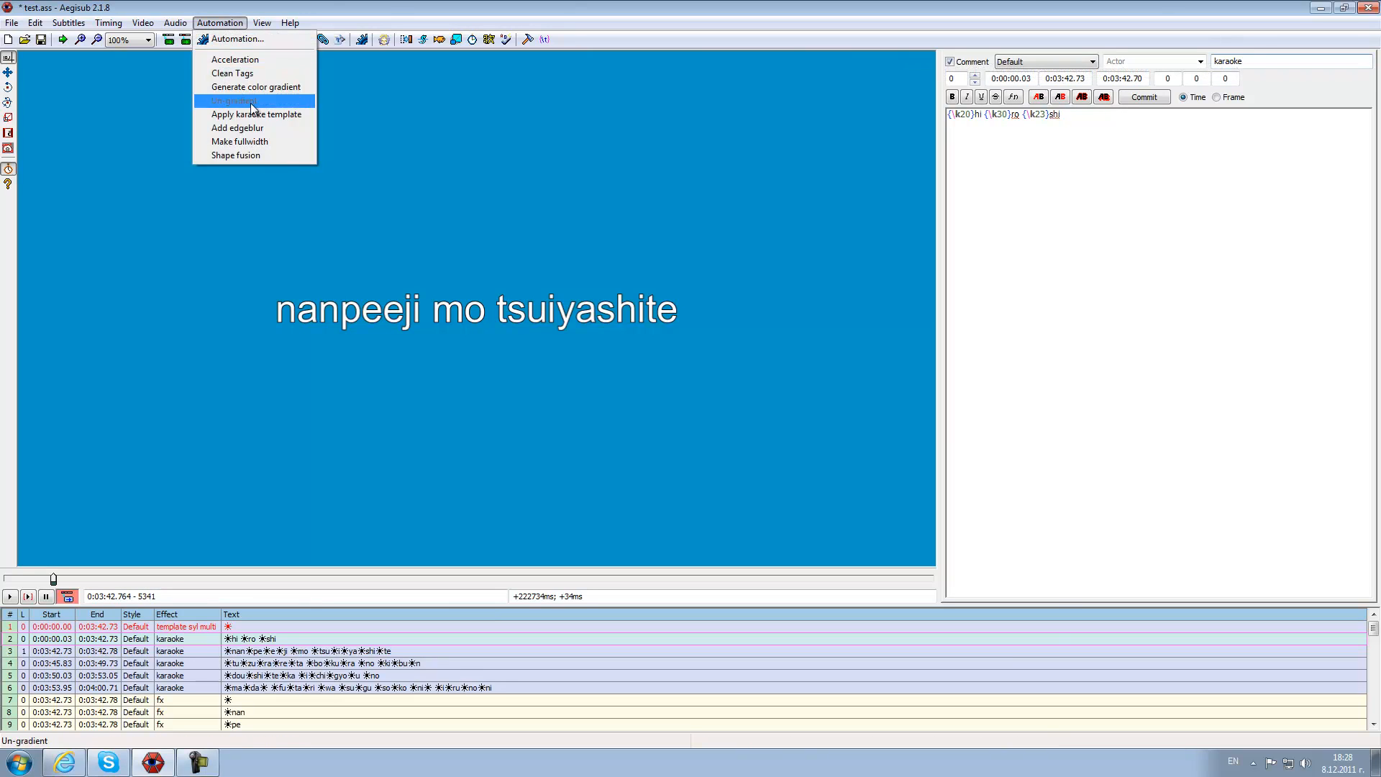
pyautogui.click(244, 113)
pyautogui.click(269, 651)
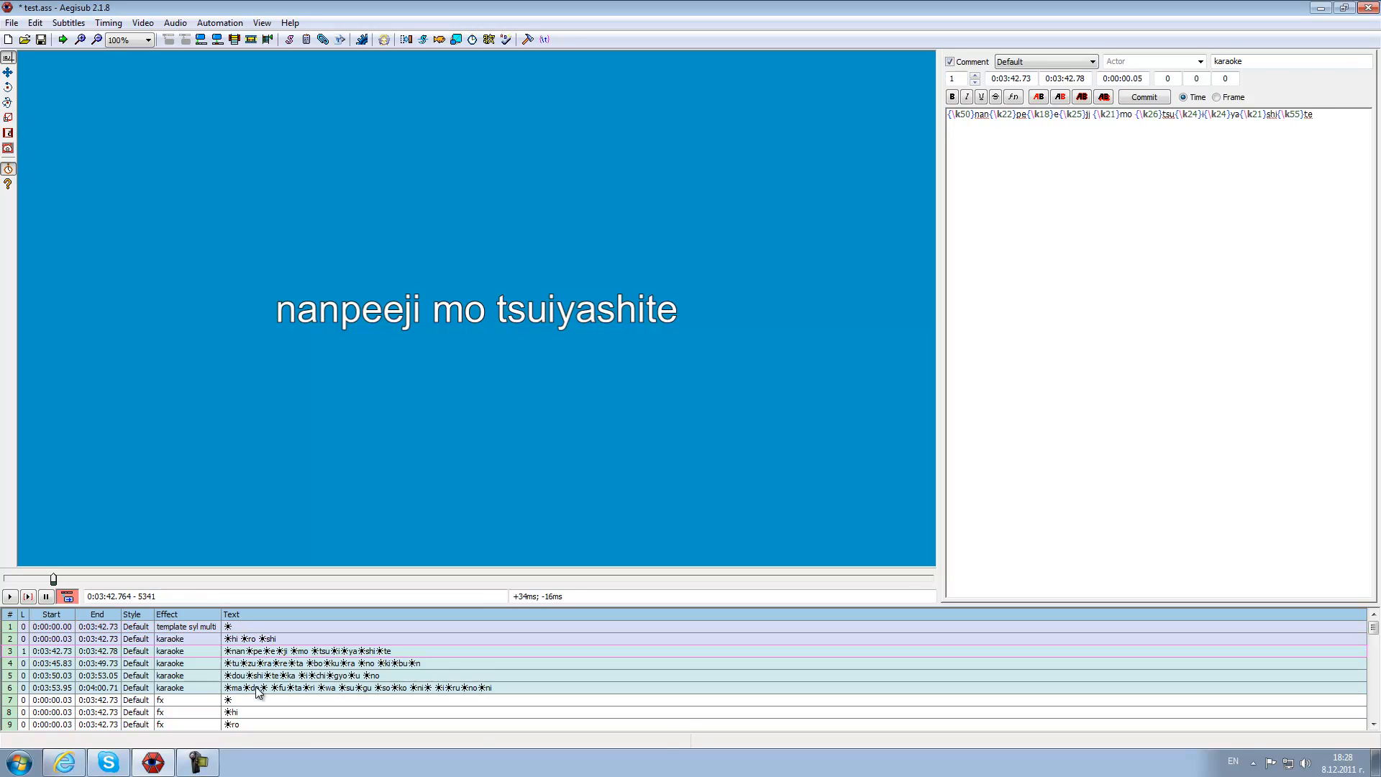
pyautogui.click(261, 639)
pyautogui.scroll(-1, 256, 662)
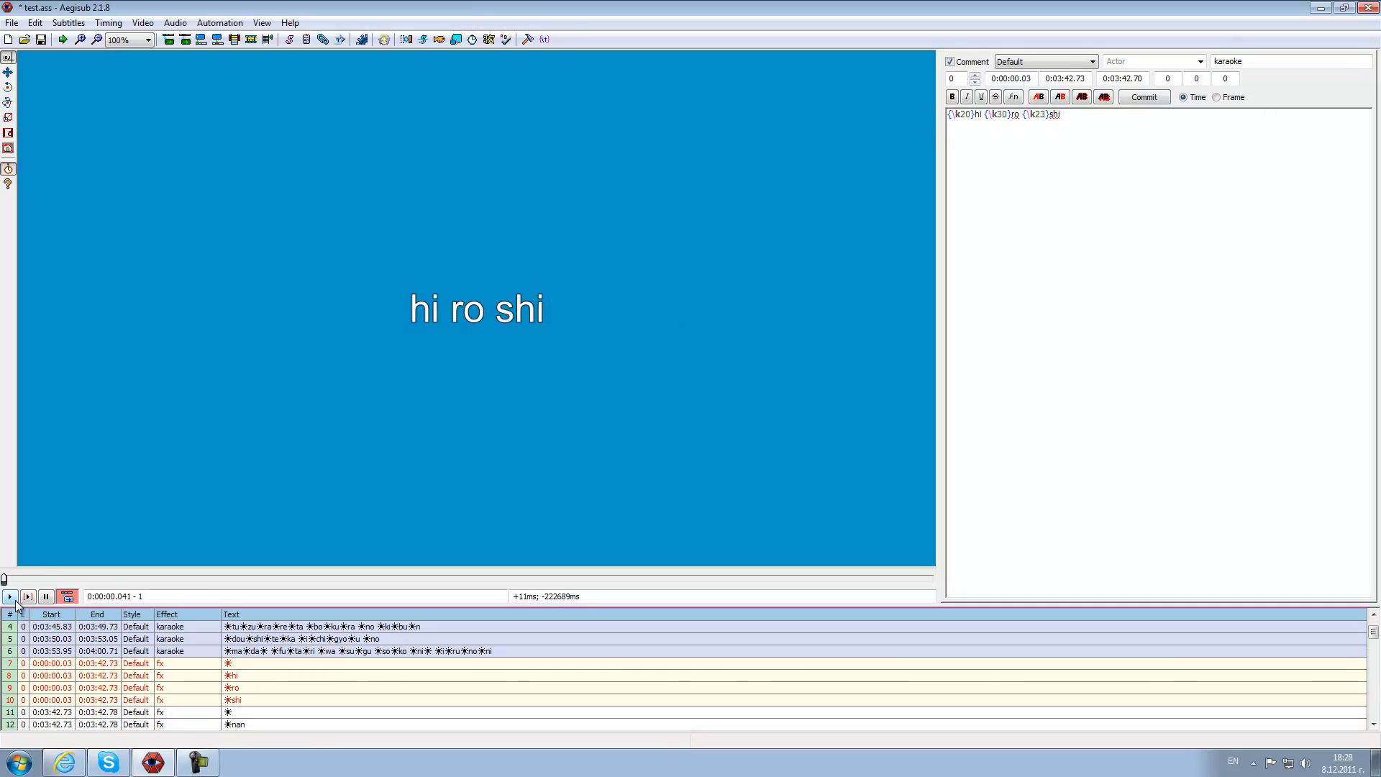
pyautogui.scroll(1, 304, 620)
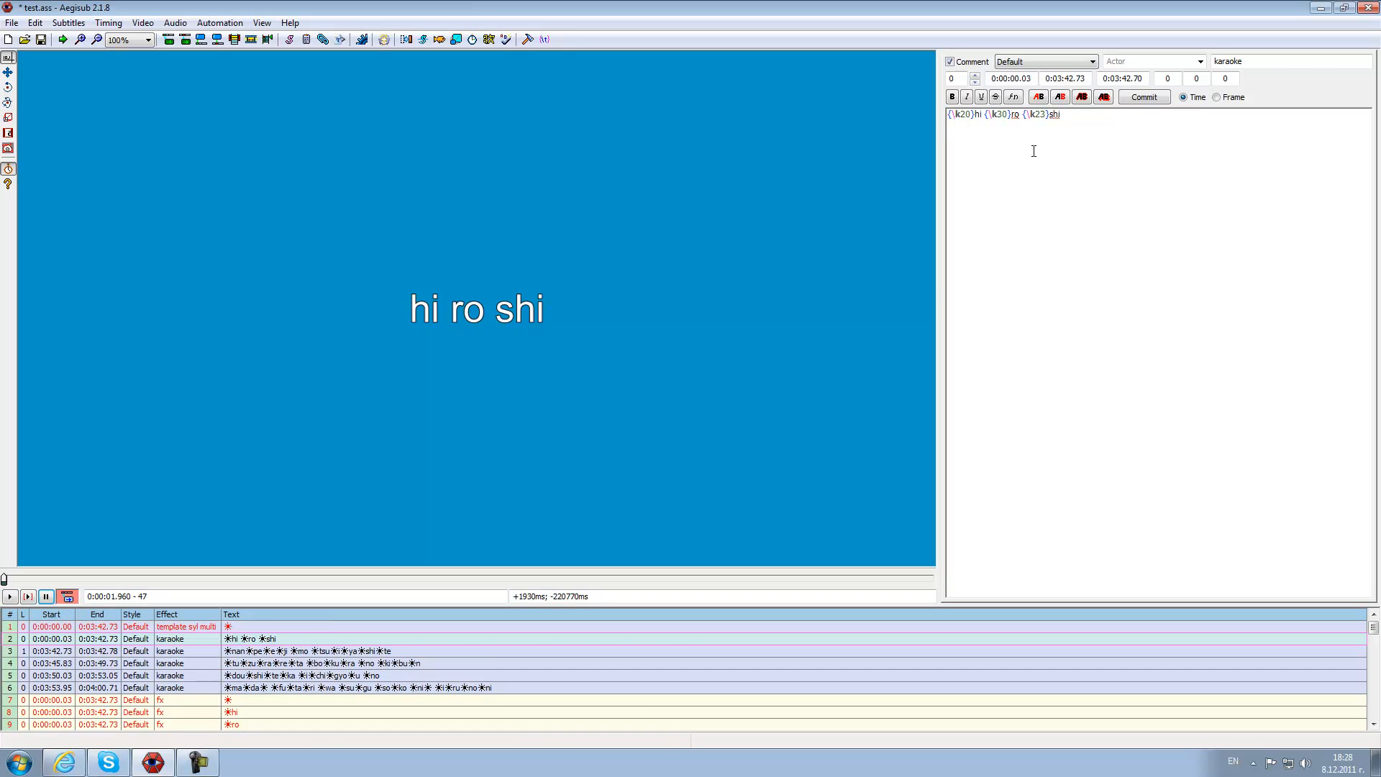
# Remove the spaces between the hi, ro and shi syllables and reapply the karaoke template.
pyautogui.click(1022, 115)
pyautogui.press('BackSpace')
pyautogui.press('Return')
pyautogui.click(219, 23)
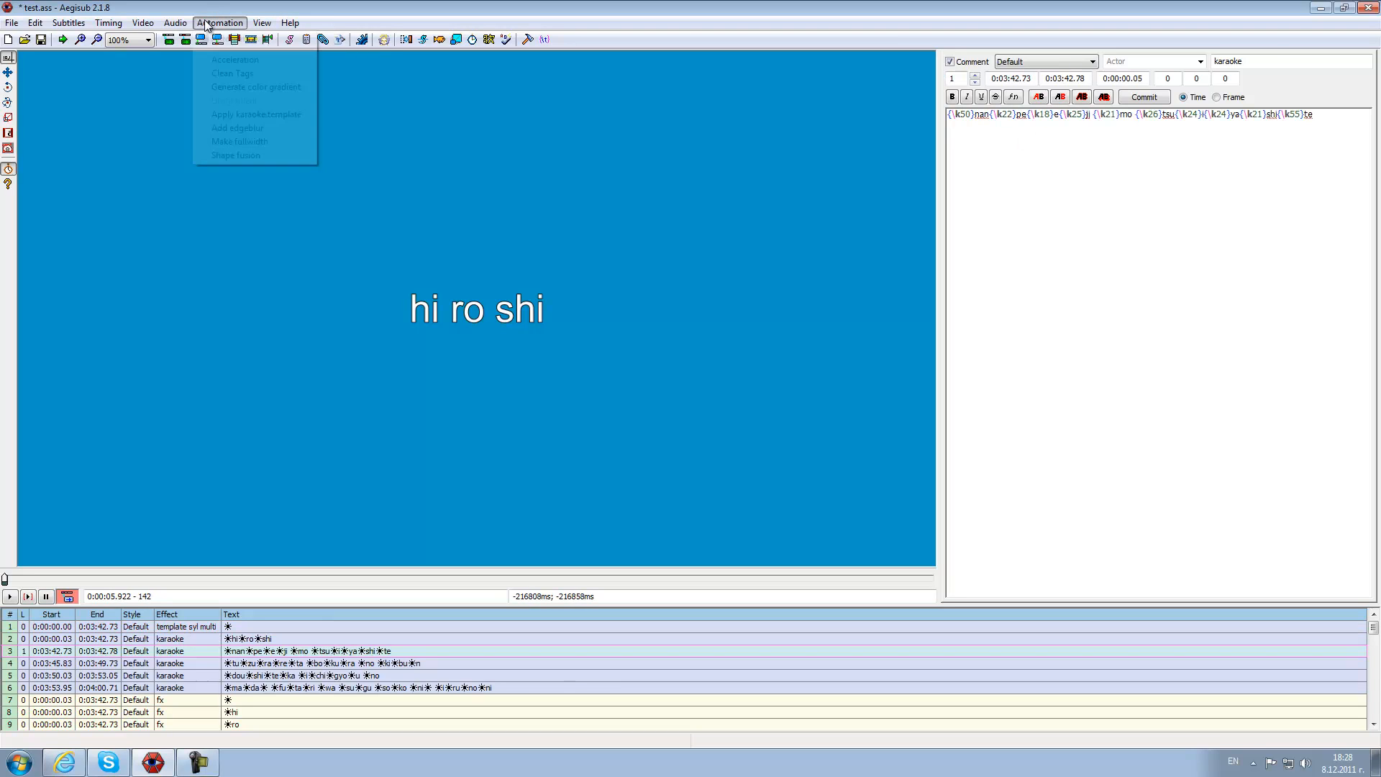
pyautogui.click(249, 119)
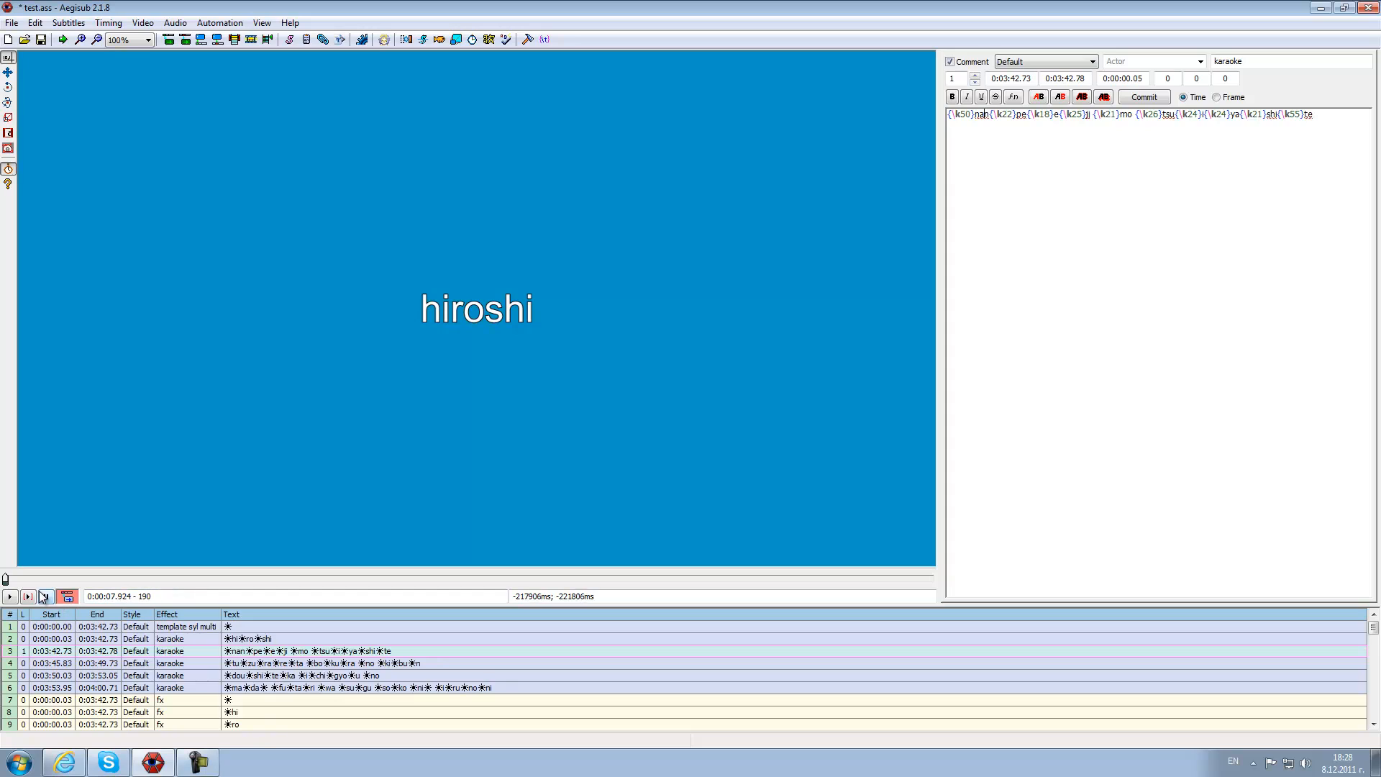
pyautogui.click(289, 639)
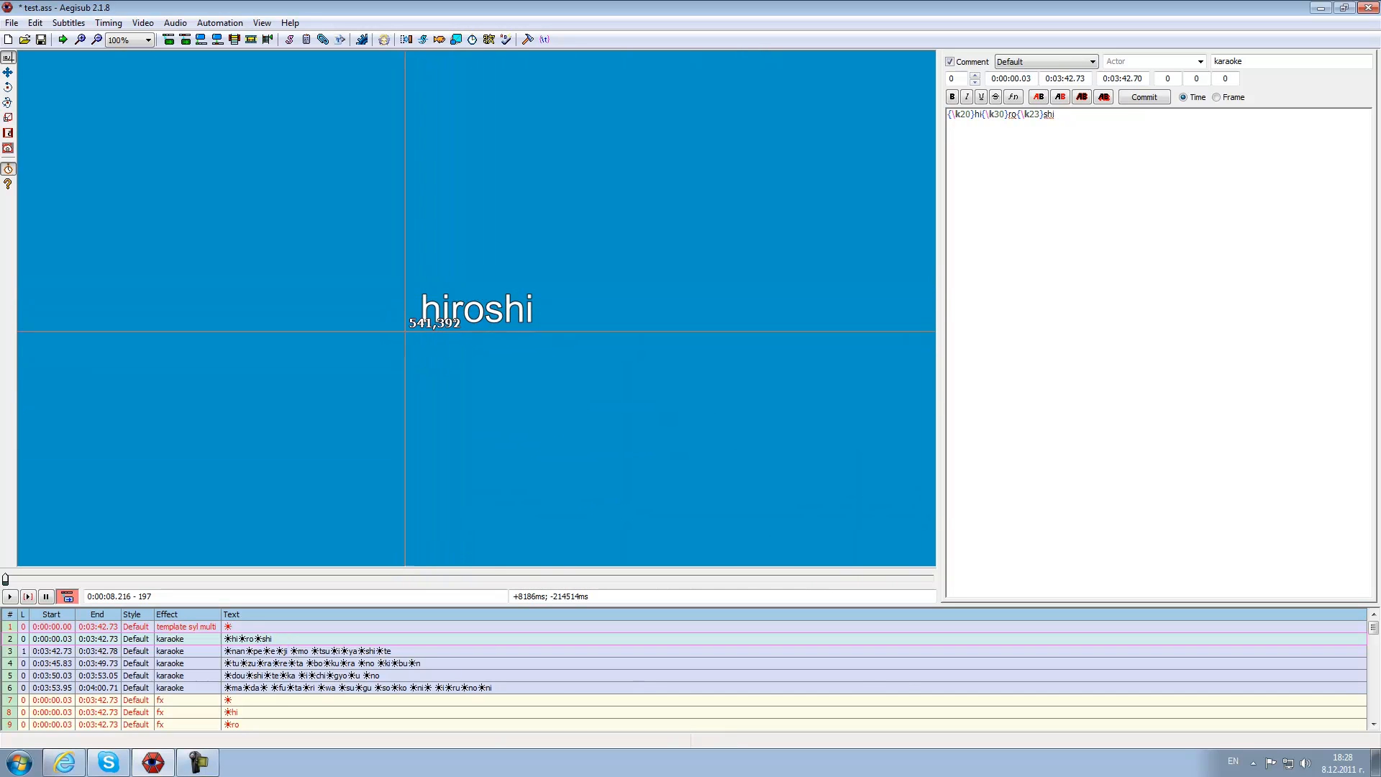
pyautogui.click(243, 626)
pyautogui.moveTo(1335, 59); pyautogui.dragTo(1203, 58)
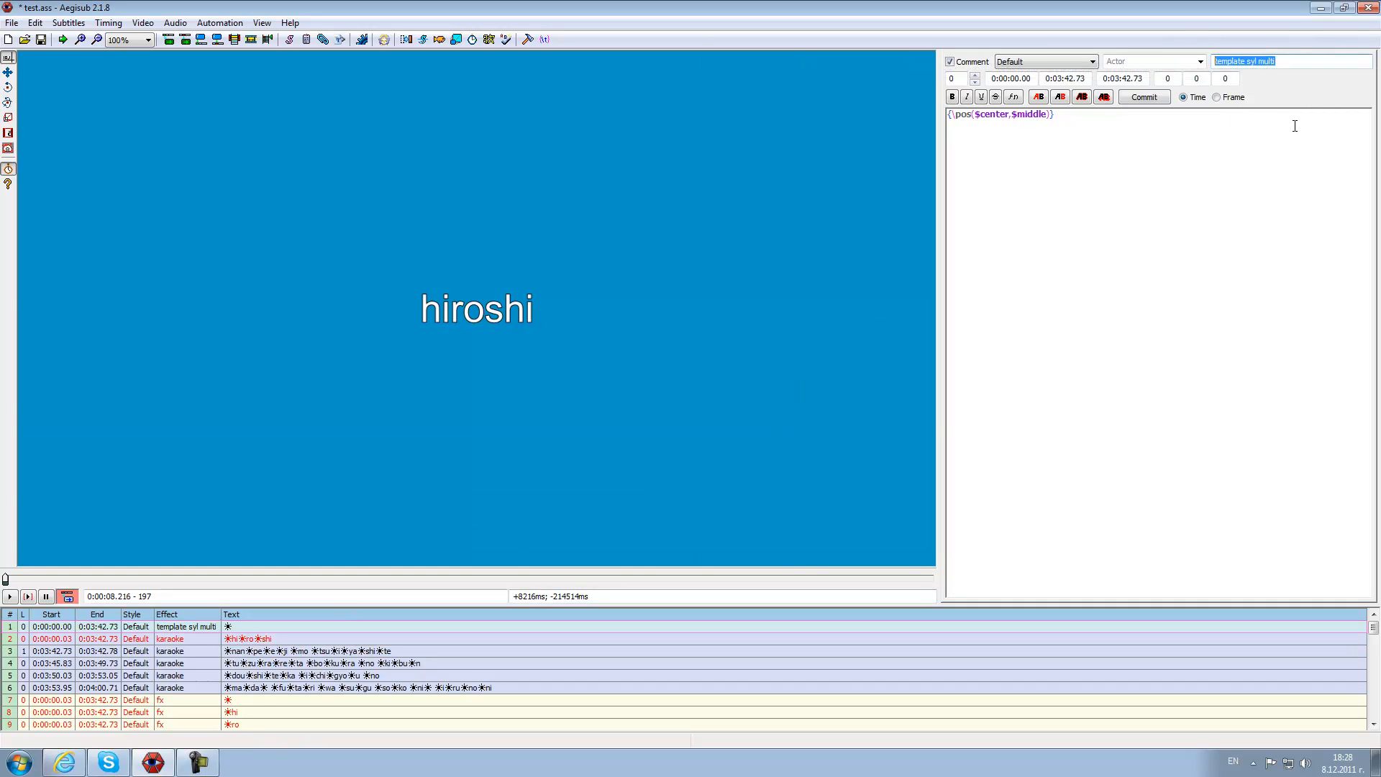
# Insert two {\k30}# syllables between hi and ro in the second line's text and commit it.
pyautogui.click(320, 639)
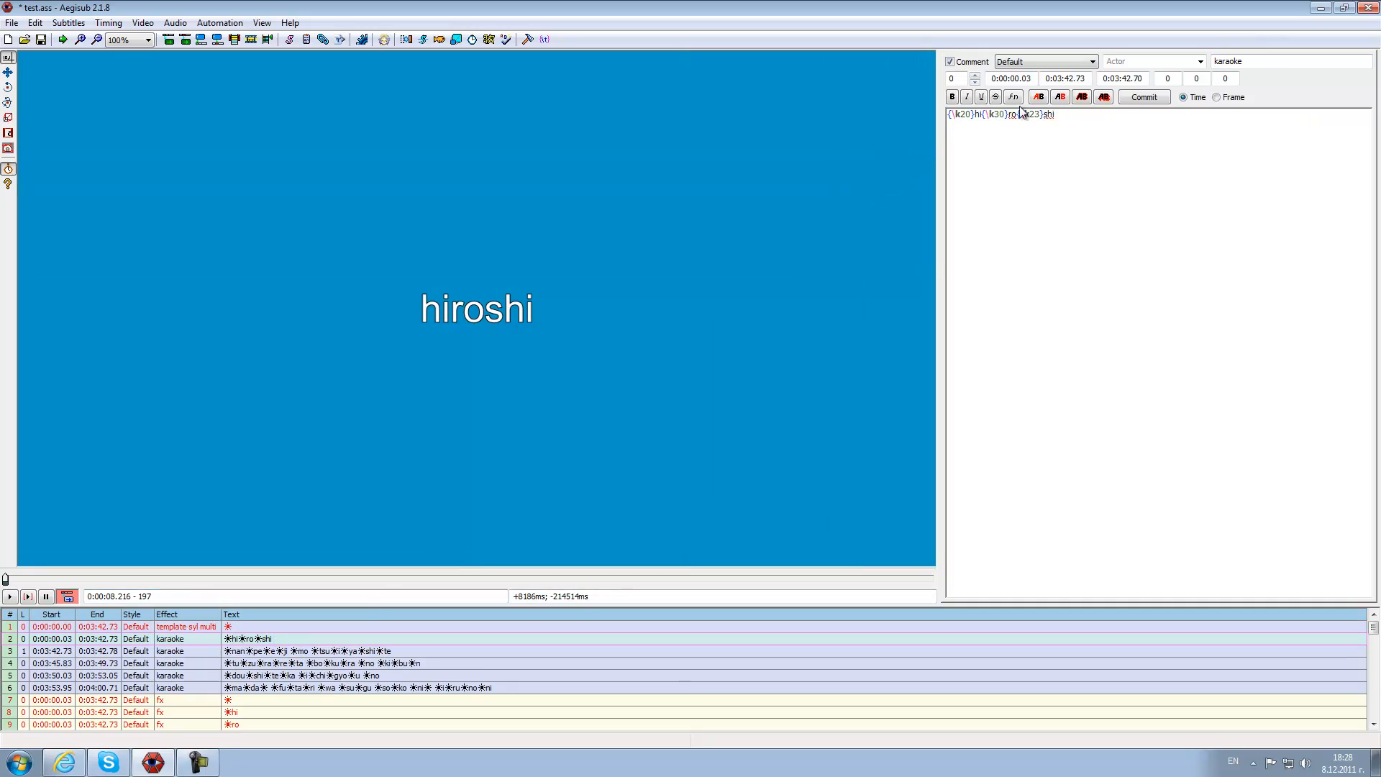
pyautogui.click(982, 114)
pyautogui.write('{}')
pyautogui.press('Left')
pyautogui.write('\\k30')
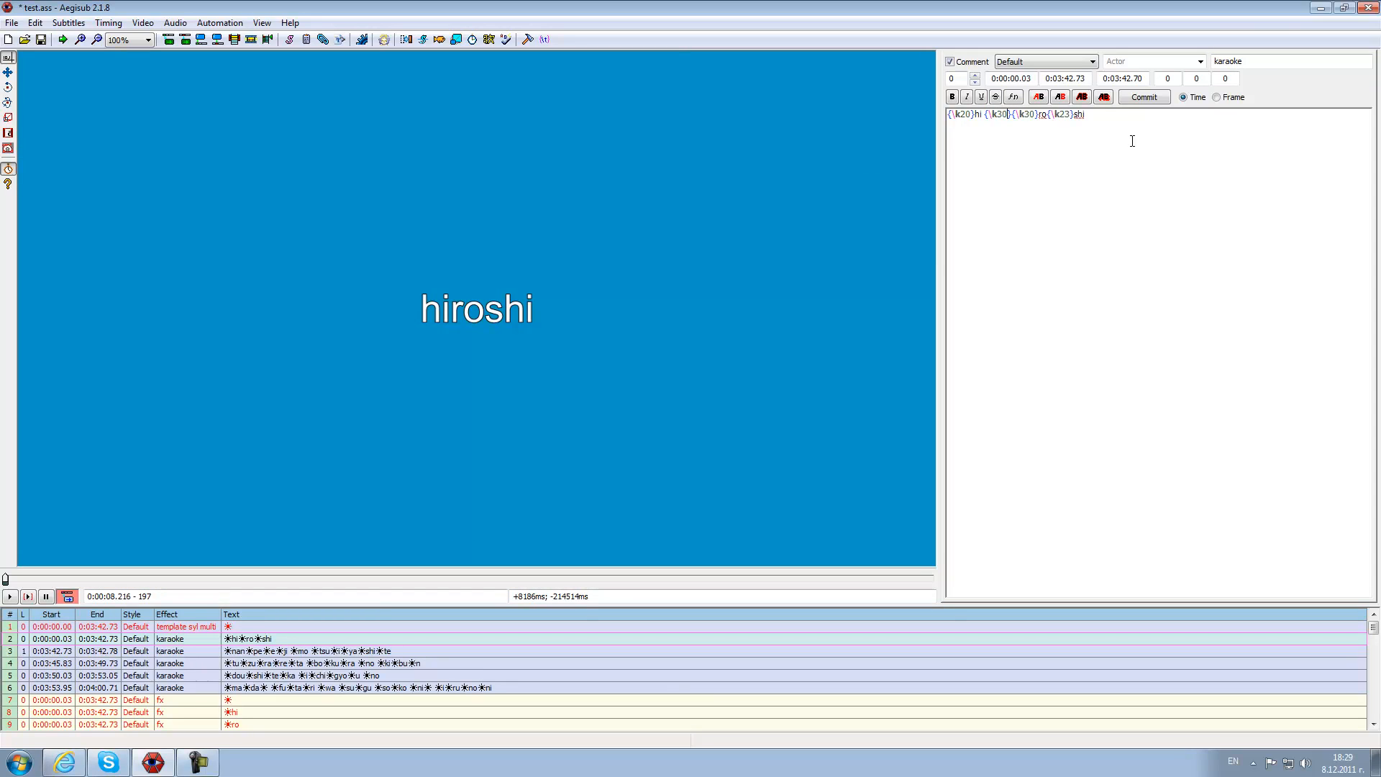
pyautogui.press('BackSpace')
pyautogui.write('#{\\k30}{')
pyautogui.write('\\k30')
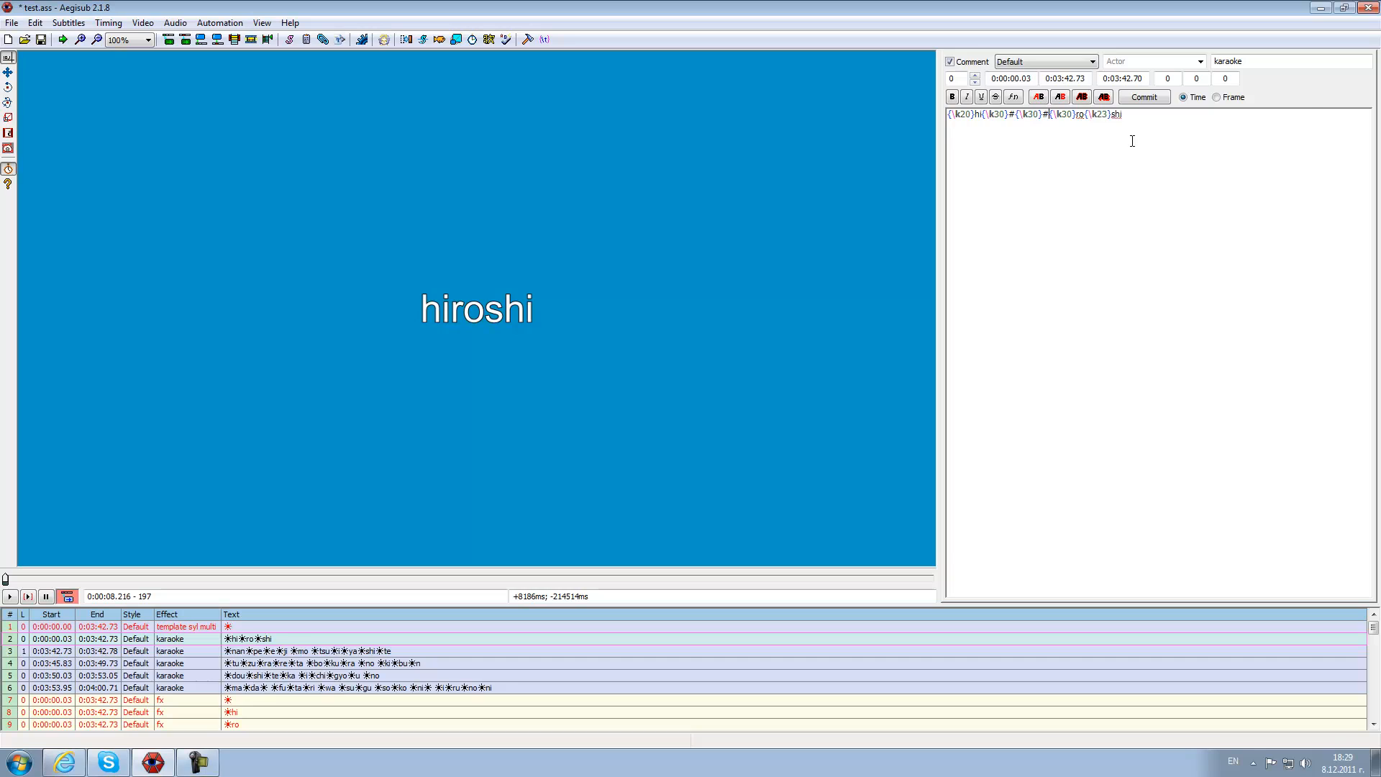
pyautogui.press('Return')
# Reapply the karaoke template with the # syllables in place and briefly play the video.
pyautogui.click(262, 639)
pyautogui.moveTo(983, 115); pyautogui.dragTo(888, 97)
pyautogui.moveTo(1015, 114)
pyautogui.mouseDown()
pyautogui.moveTo(987, 114)
pyautogui.moveTo(1043, 113)
pyautogui.moveTo(1019, 115)
pyautogui.mouseUp()
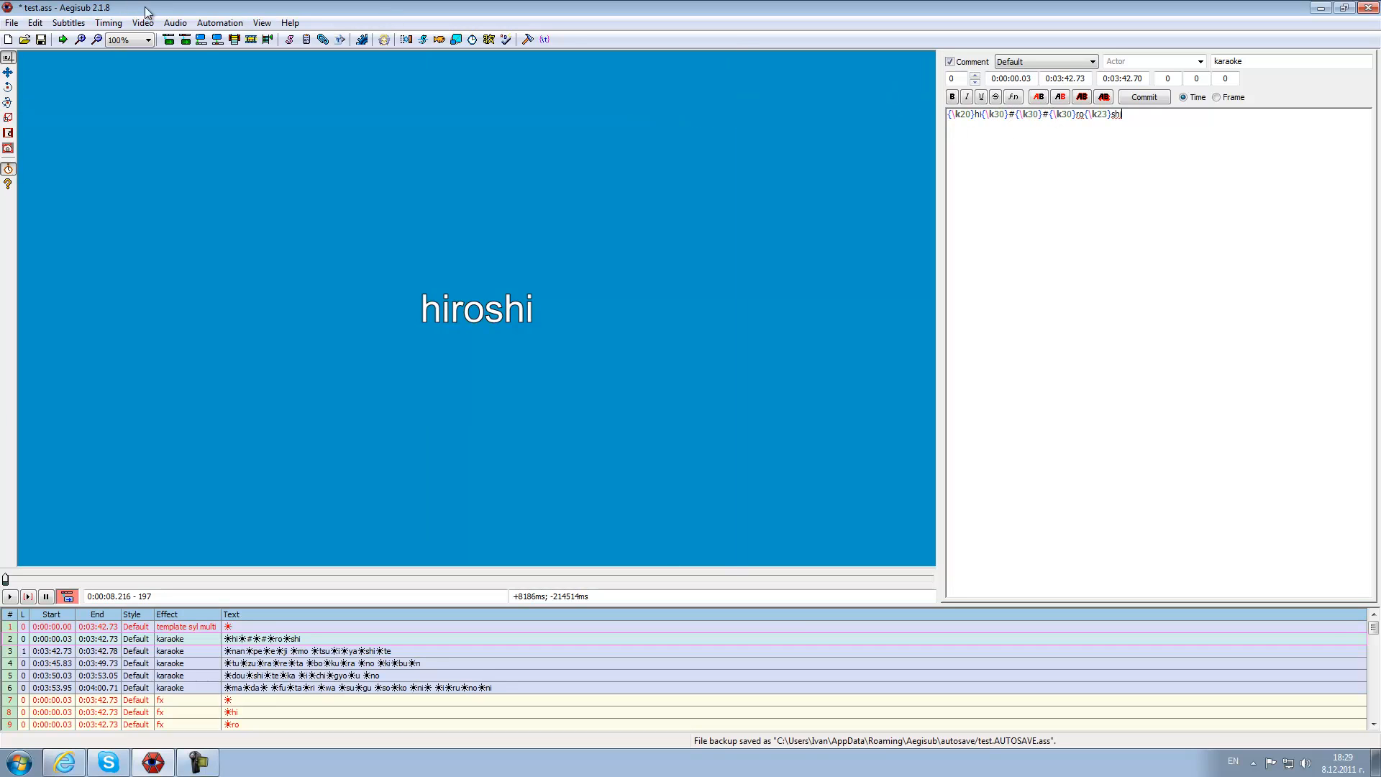
pyautogui.click(220, 23)
pyautogui.click(248, 118)
pyautogui.click(11, 596)
pyautogui.click(41, 596)
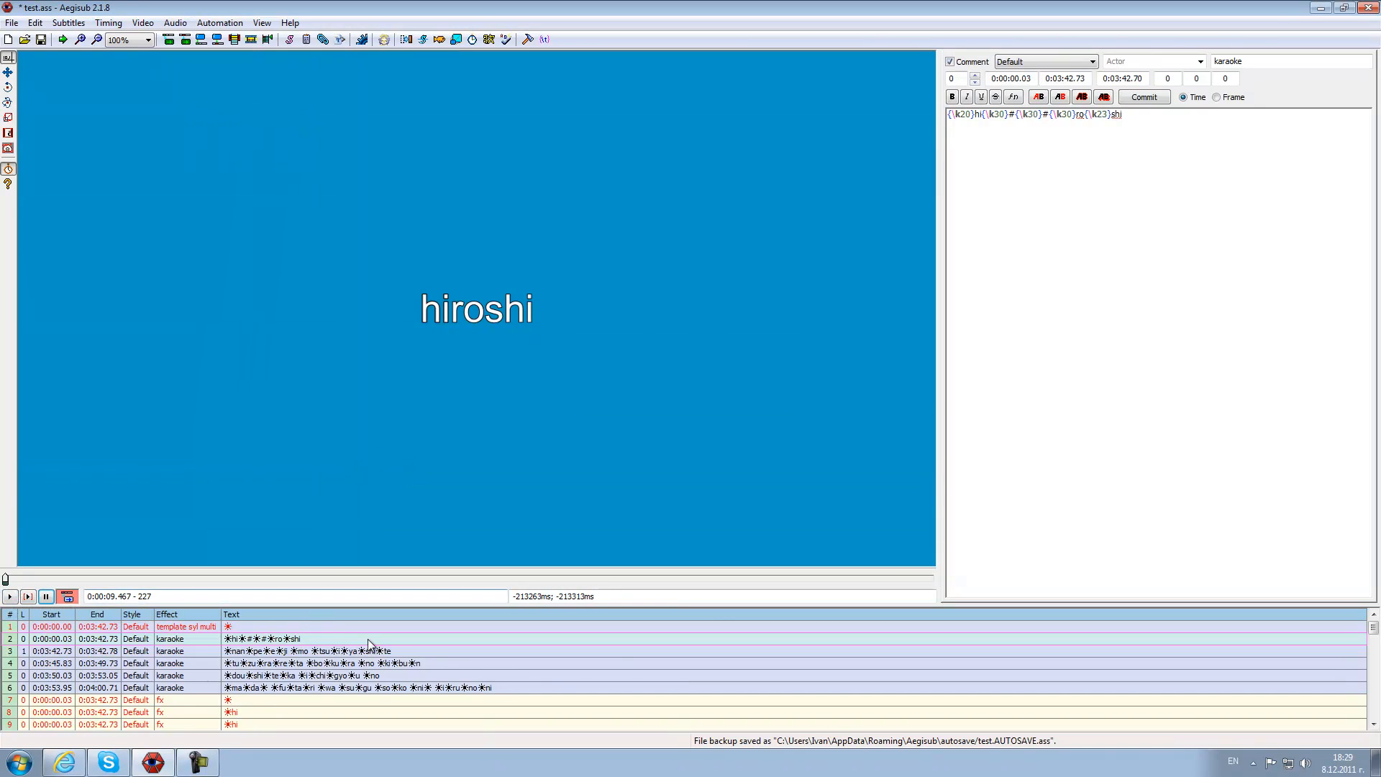
# Insert !retime("syl"0,0)! before the override tags in the template line's text.
pyautogui.click(403, 628)
pyautogui.click(1053, 115)
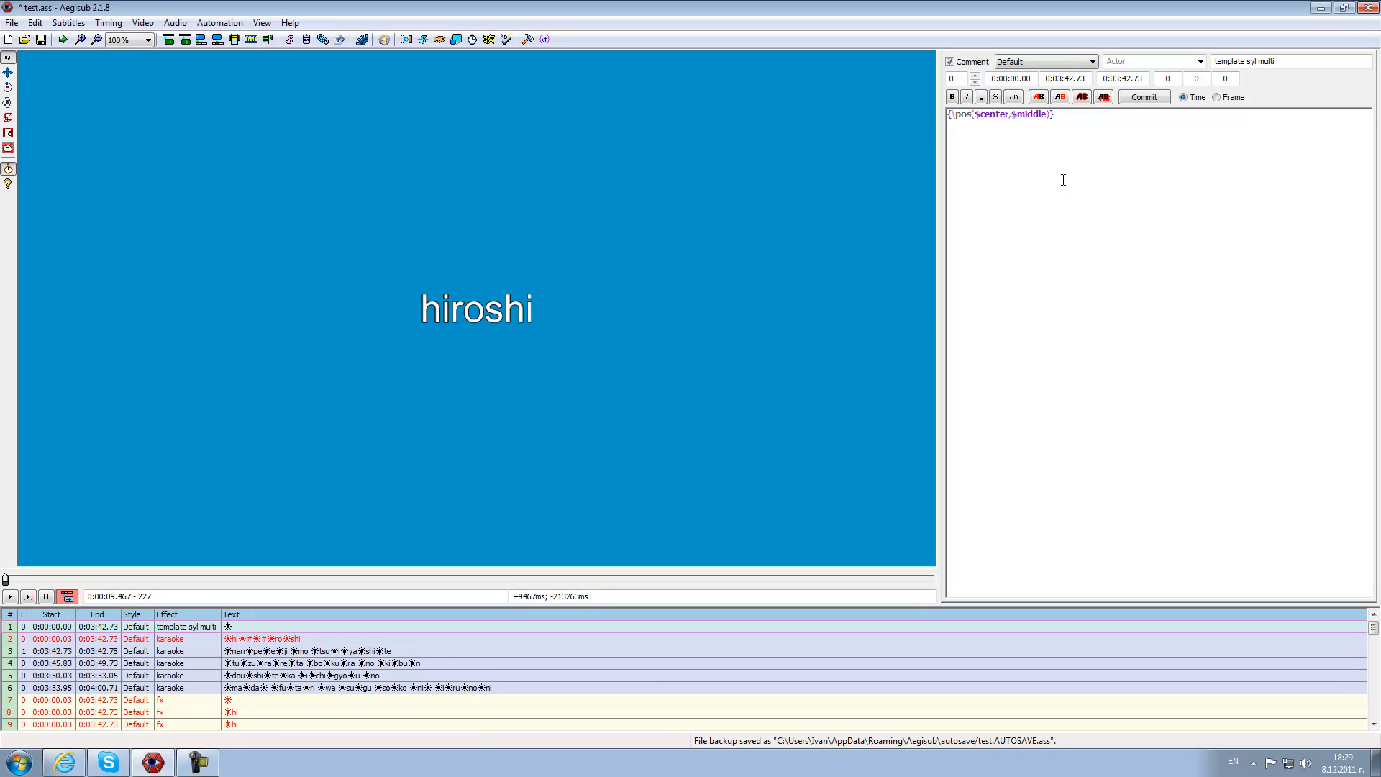
pyautogui.write('\\t')
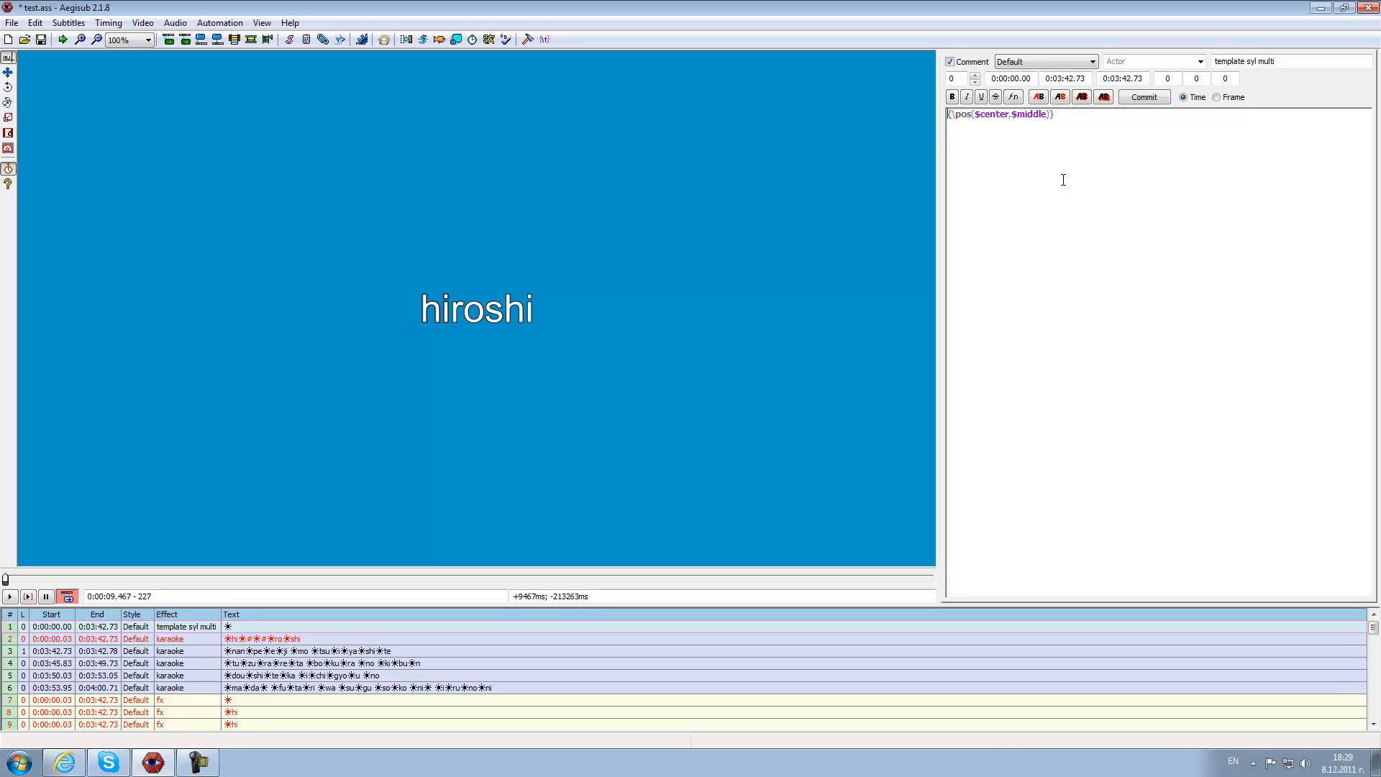
pyautogui.write('!retime')
pyautogui.write('("syl")')
pyautogui.press('Left')
pyautogui.write('""')
pyautogui.press('Left')
pyautogui.write('syl"')
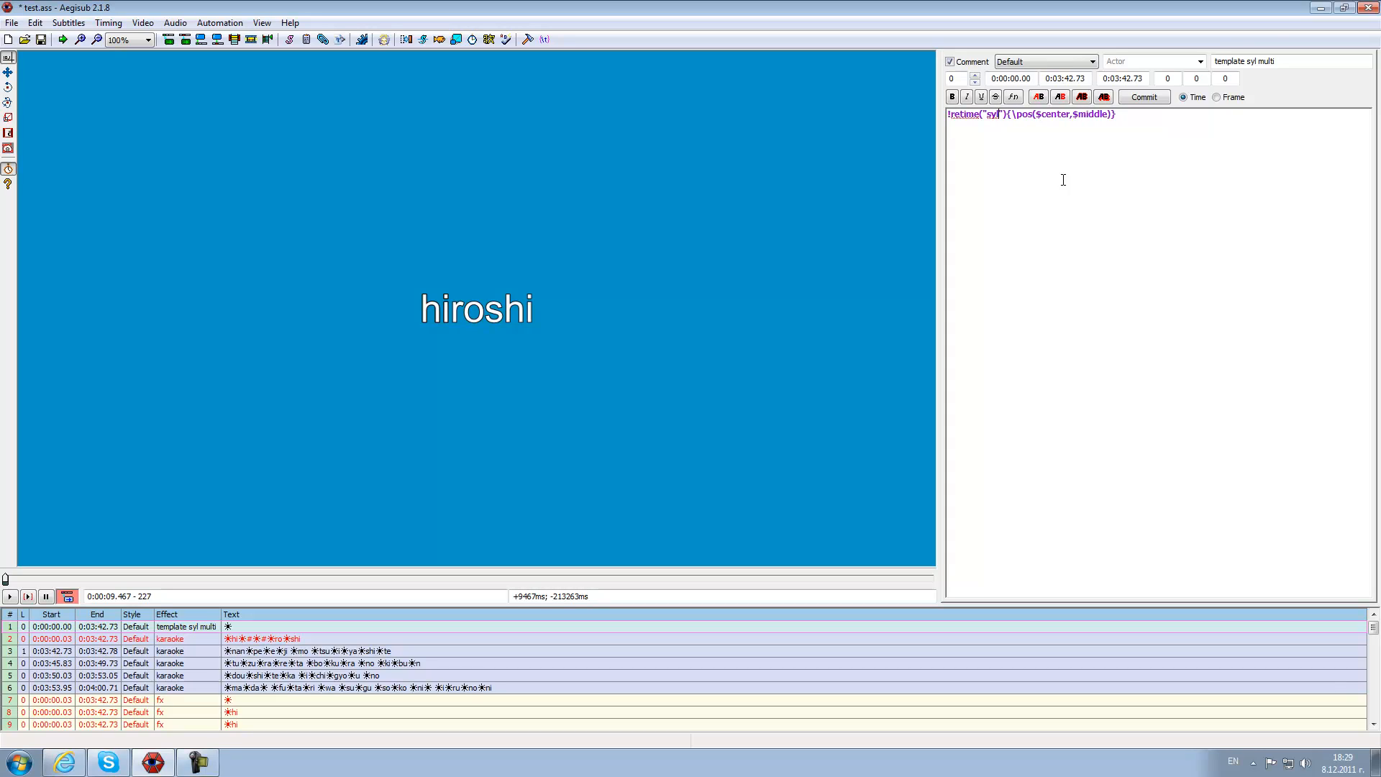
pyautogui.write('0,0,')
pyautogui.press('Right')
pyautogui.write('!')
pyautogui.press('BackSpace')
# Add \an5 before \pos and \t(\fs80) after it in the template line, and try to apply the karaoke template.
pyautogui.write('t(\\fs80')
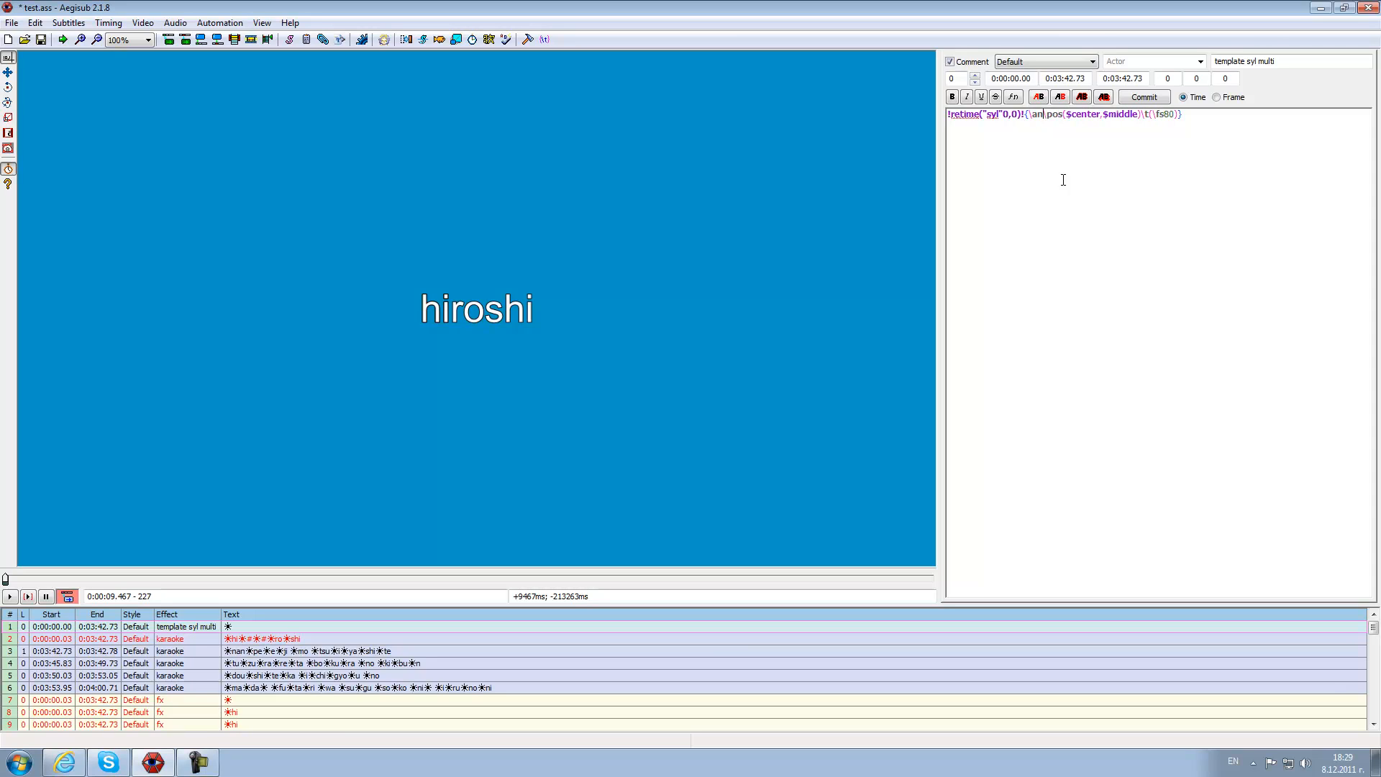
pyautogui.press('Return')
pyautogui.click(218, 22)
pyautogui.click(243, 114)
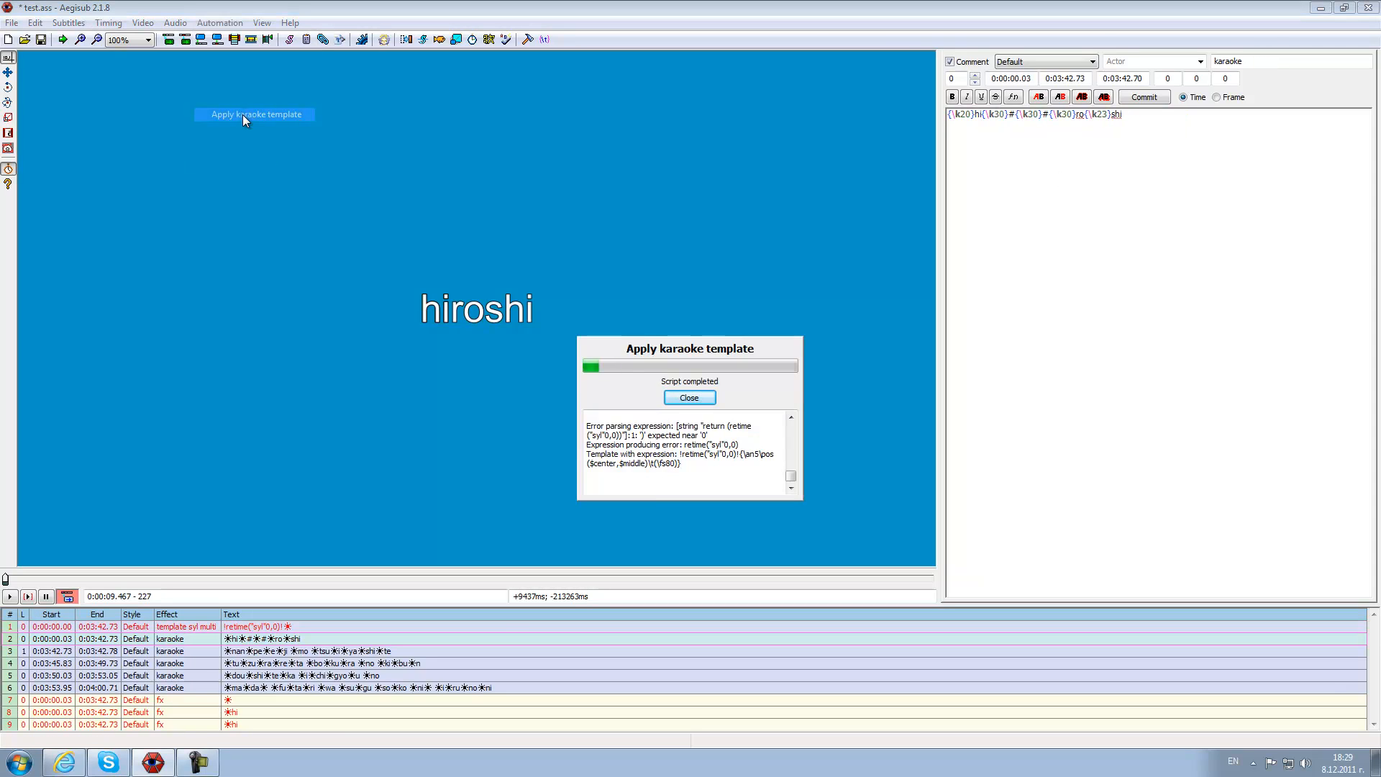
pyautogui.click(689, 398)
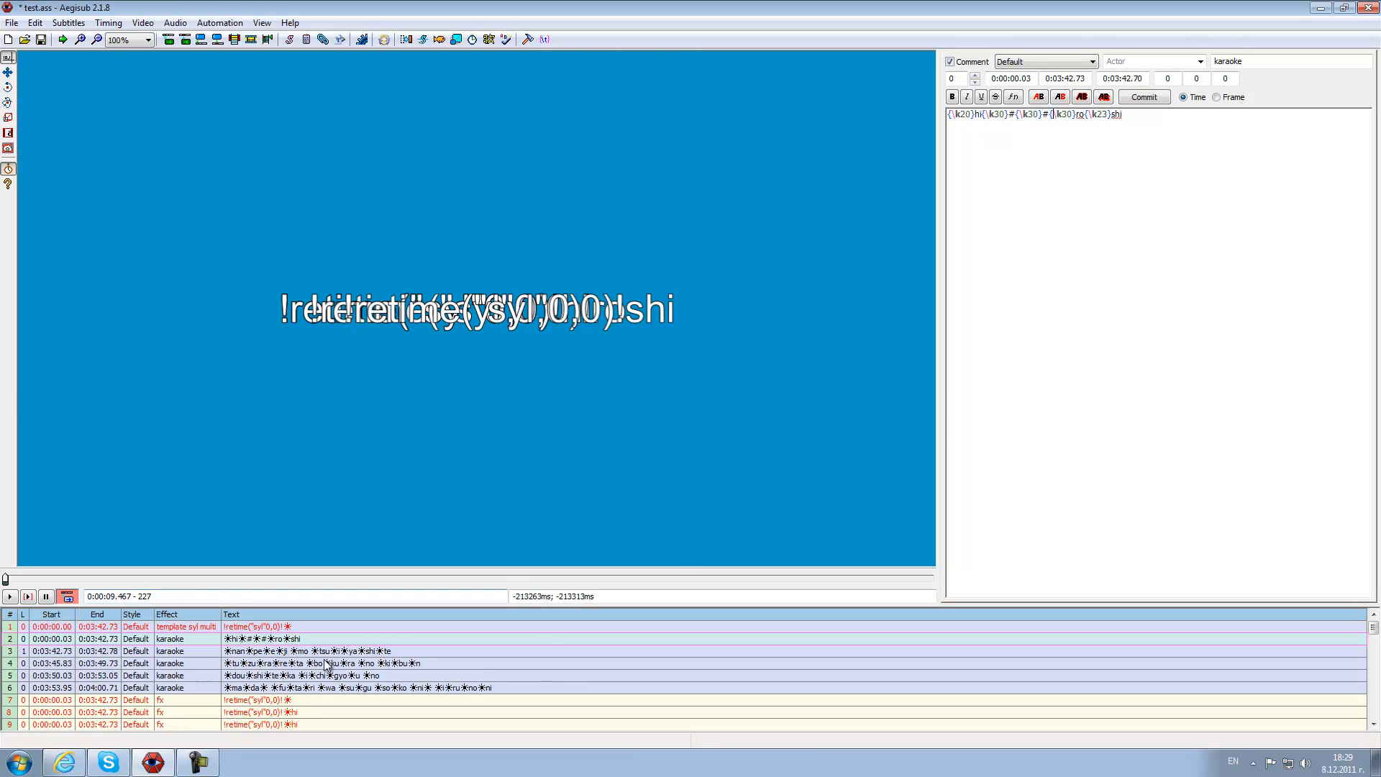
# Correct the template line's retime call to !retime("syl",0,0)! and reapply the karaoke template.
pyautogui.click(287, 628)
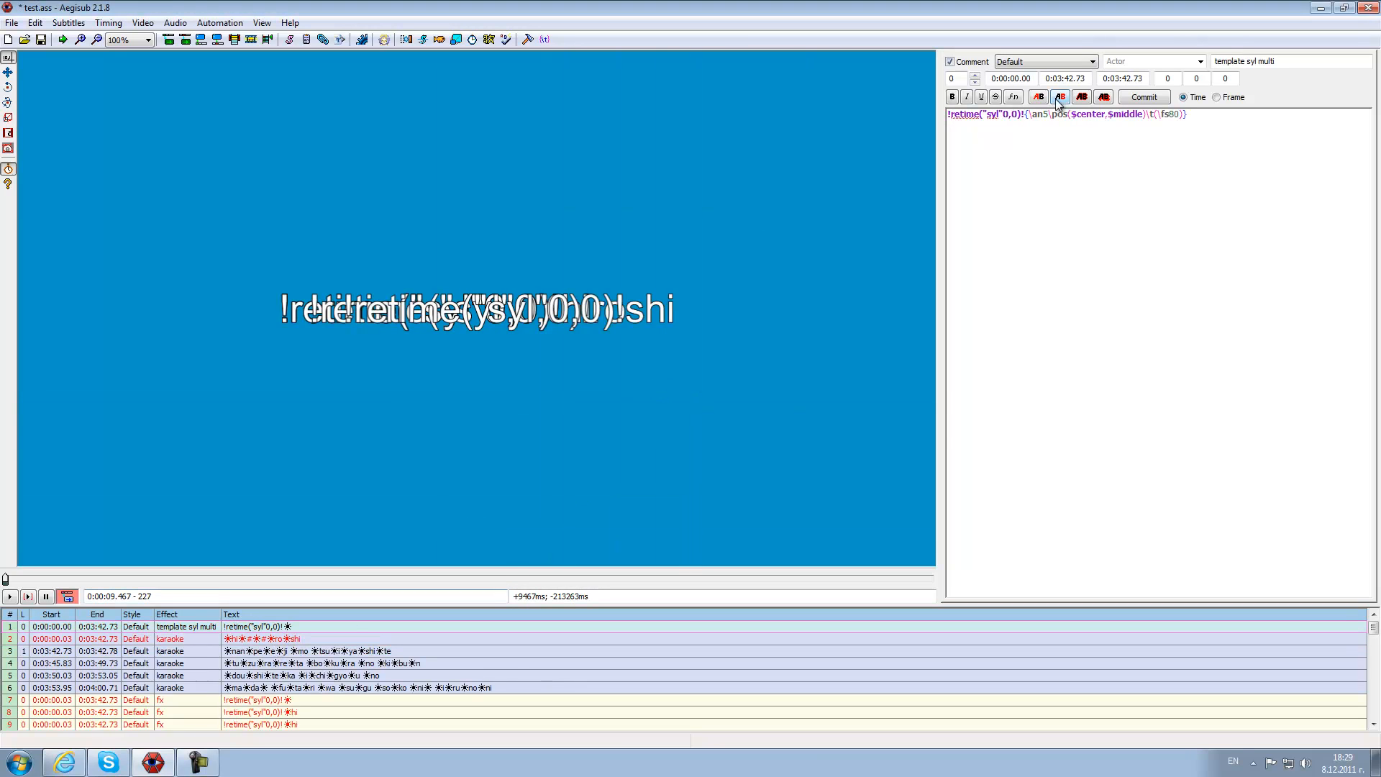
pyautogui.write(',')
pyautogui.press('Return')
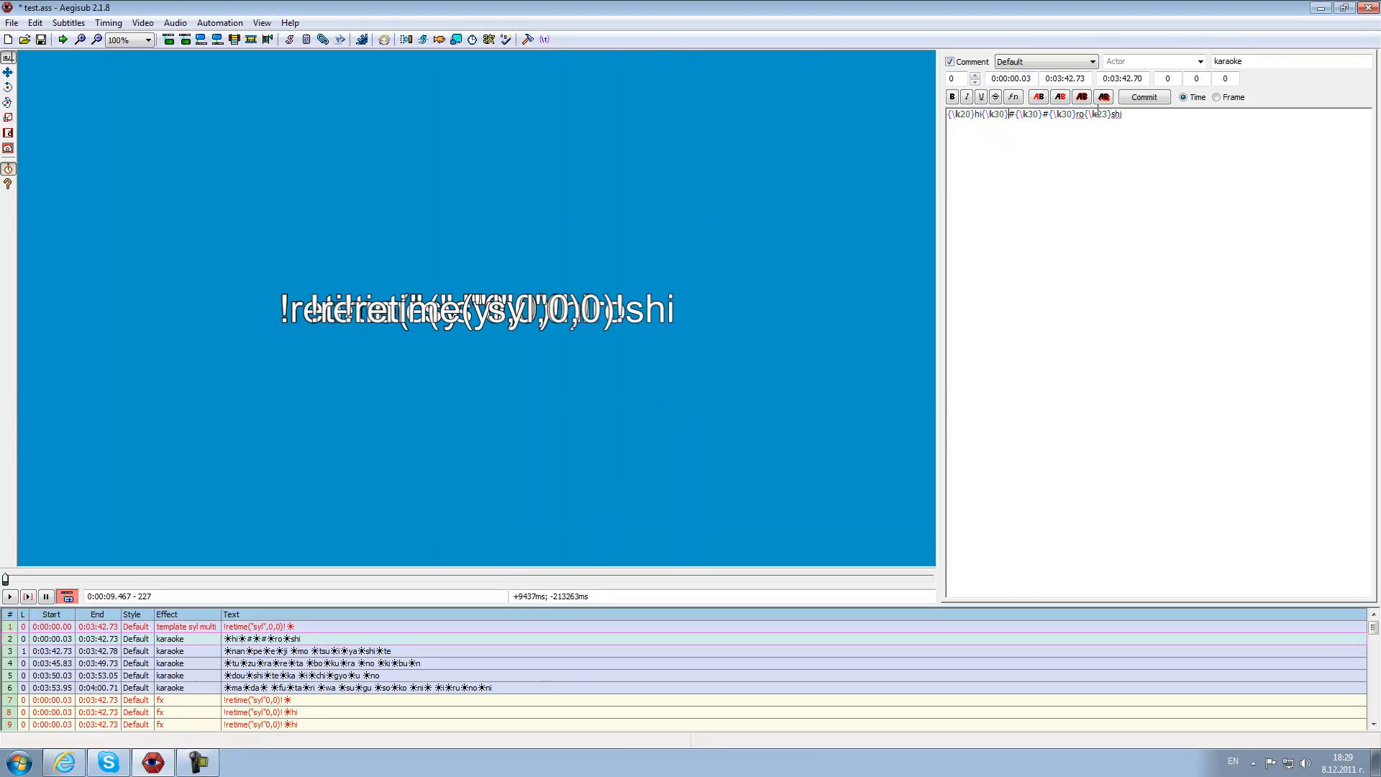
pyautogui.click(237, 22)
pyautogui.click(245, 112)
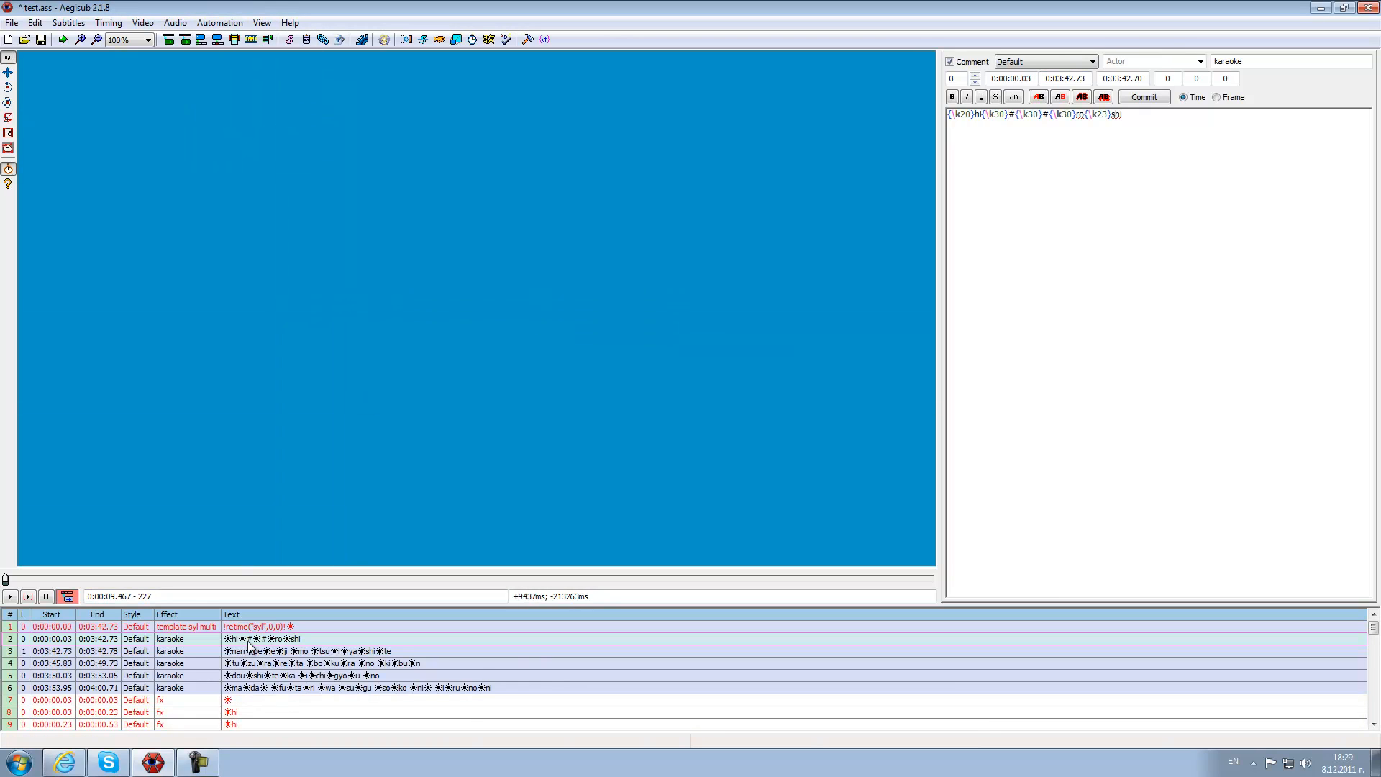
# Play the generated syllable effects, return to the start, and step through the hi and ro syllables frame by frame.
pyautogui.click(10, 596)
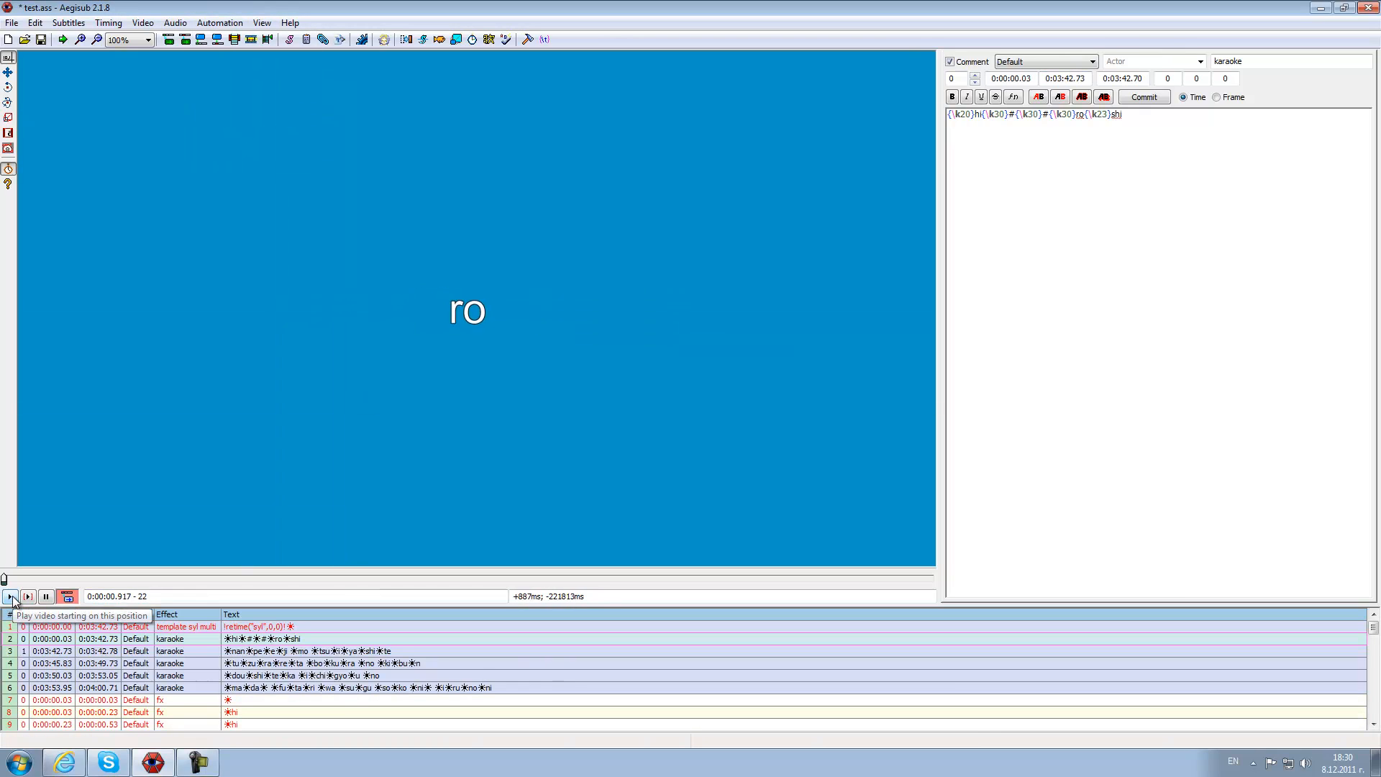
pyautogui.click(45, 596)
pyautogui.click(256, 638)
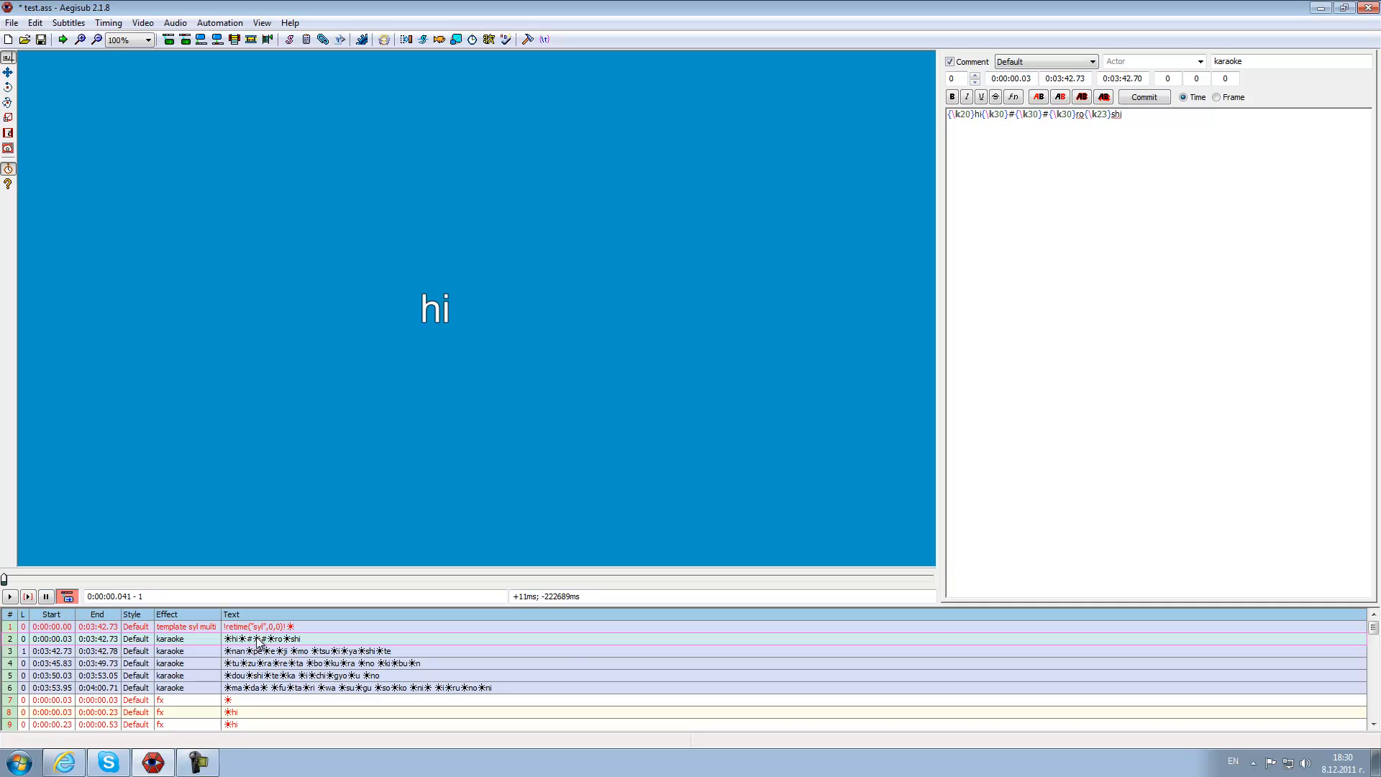
pyautogui.click(4, 579)
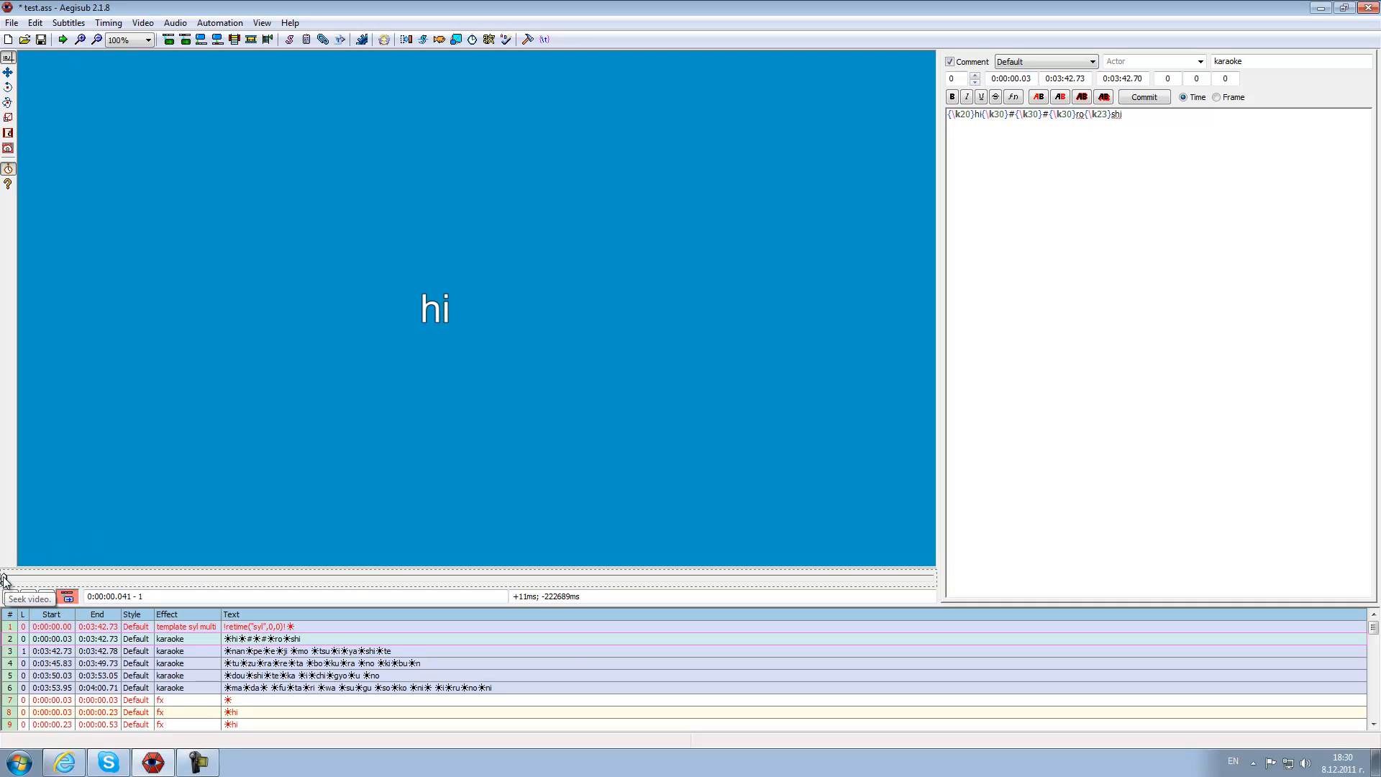
pyautogui.press('Right')
pyautogui.press('Right')
pyautogui.press('Right')
pyautogui.press('Right')
pyautogui.press('Right')
pyautogui.press('Right')
pyautogui.press('Right')
pyautogui.press('Right')
pyautogui.press('Right')
pyautogui.press('Right')
pyautogui.press('Right')
pyautogui.press('Right')
pyautogui.press('Right')
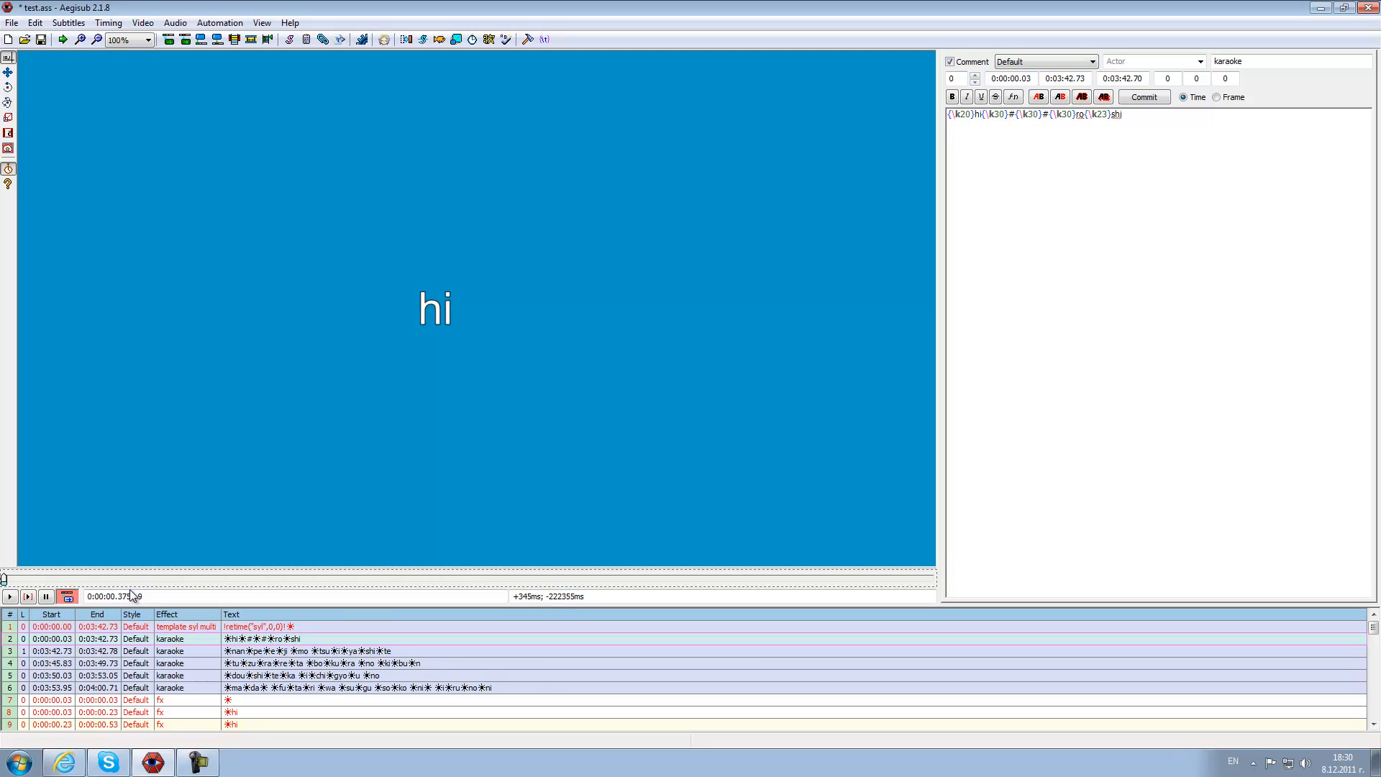
pyautogui.press('Right')
pyautogui.press('Right')
pyautogui.press('Right')
pyautogui.press('Right')
pyautogui.press('Right')
pyautogui.press('Right')
pyautogui.press('Right')
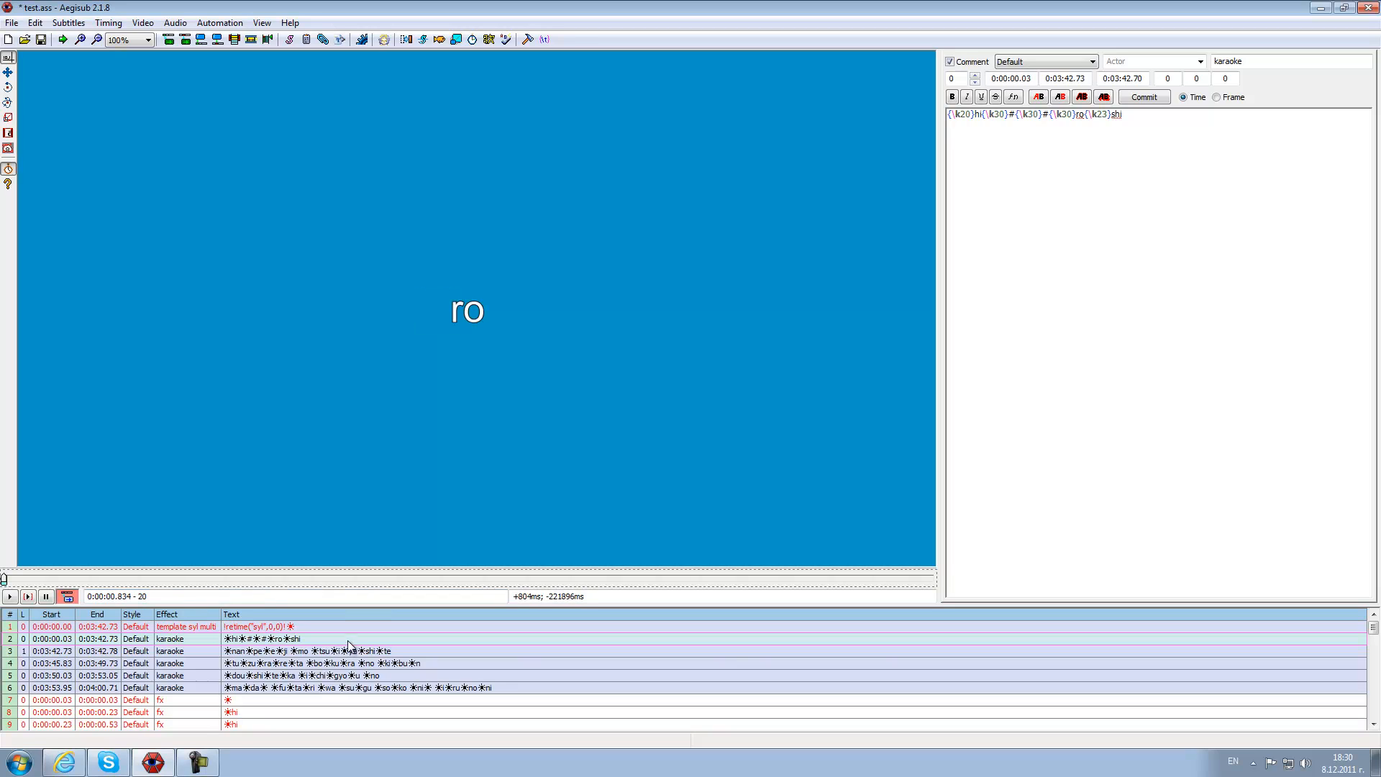
# Clear the entire text of the template line, keeping its template syl multi effect, and return to the hi-ro-shi line.
pyautogui.click(335, 627)
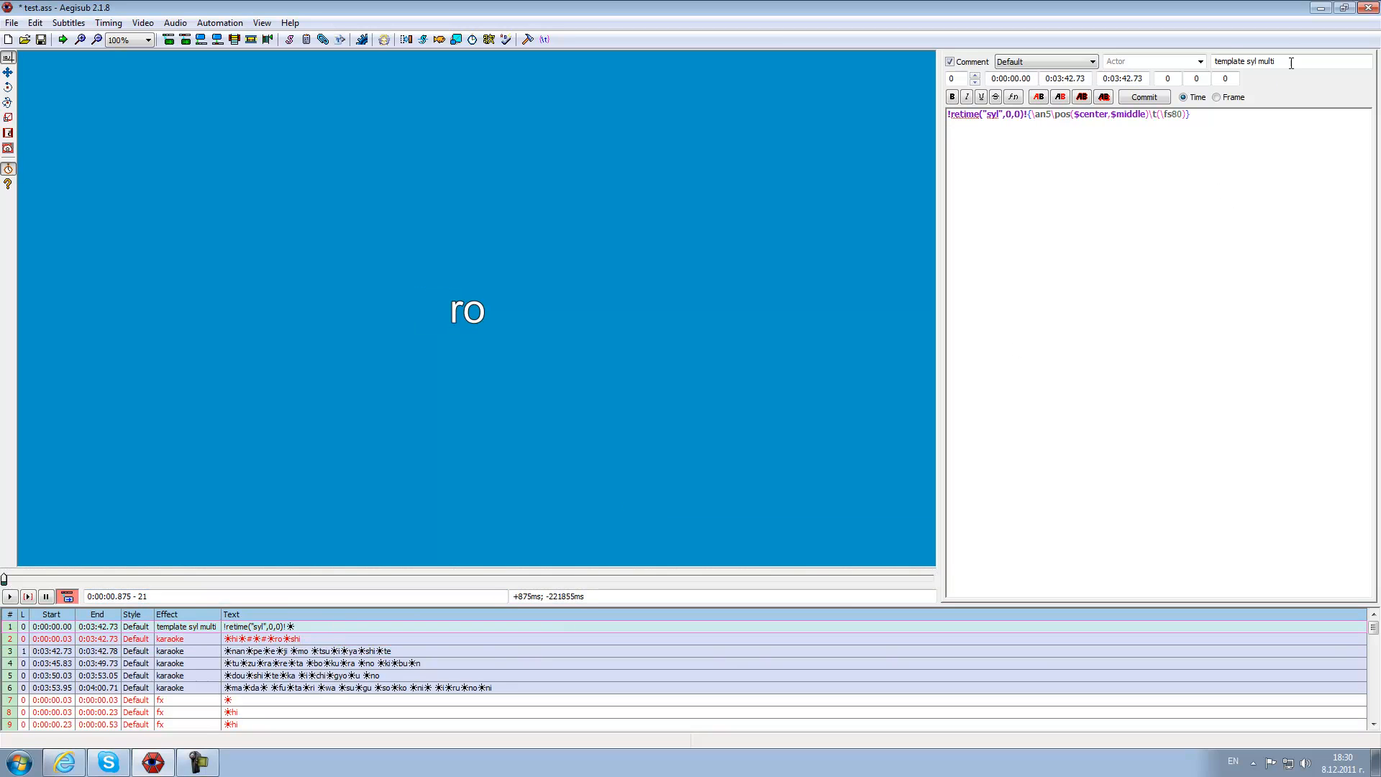
pyautogui.moveTo(1291, 63); pyautogui.dragTo(1258, 63)
pyautogui.moveTo(1267, 130); pyautogui.dragTo(542, 17)
pyautogui.press('BackSpace')
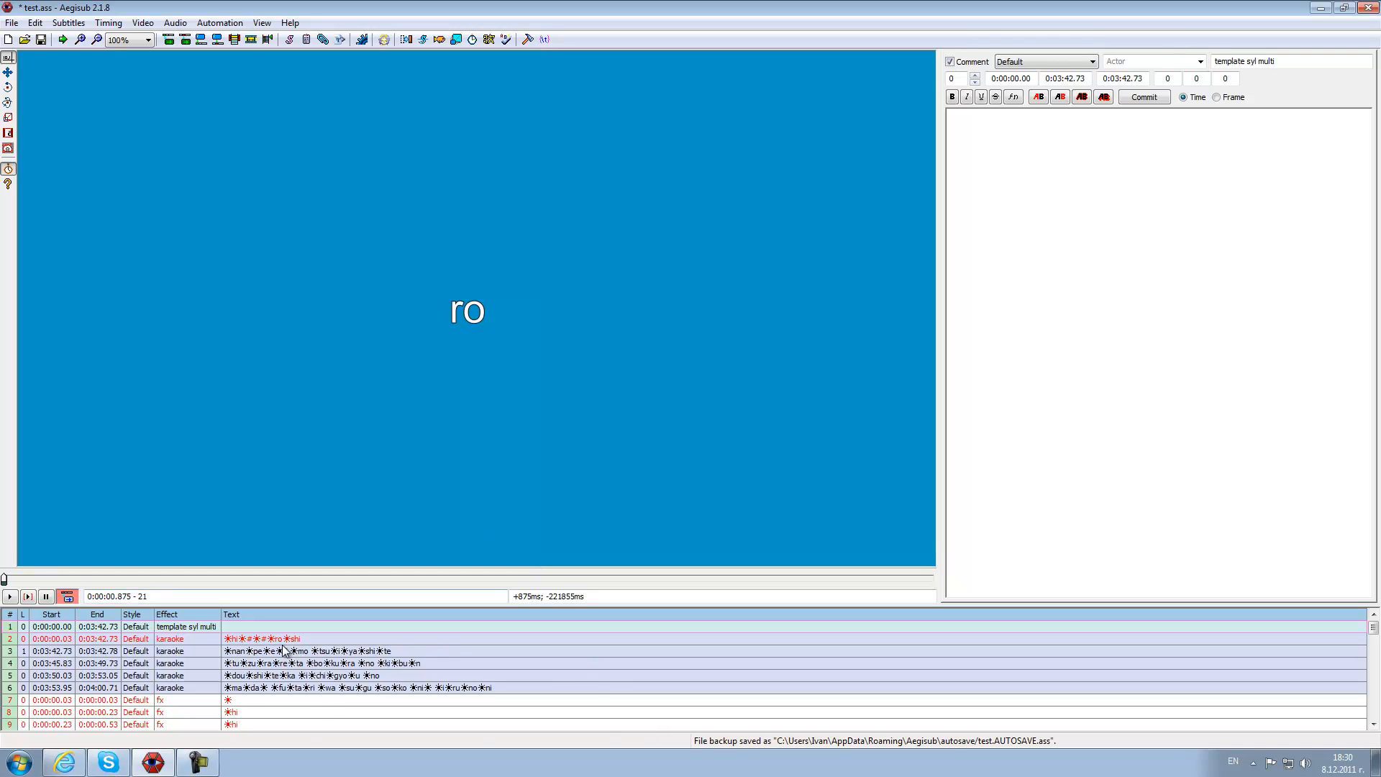
pyautogui.click(287, 640)
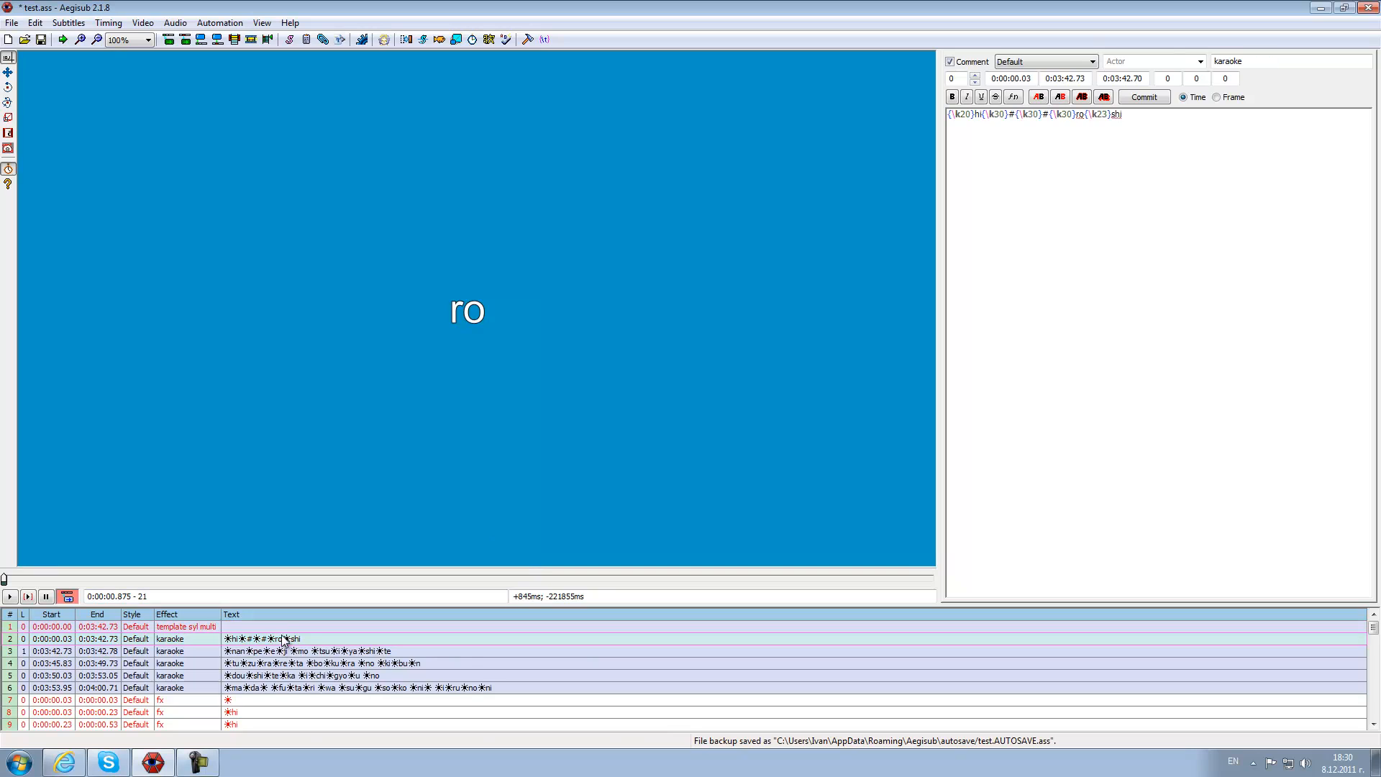
# Load an audio file from Local Disk (C:) alongside the subtitles, with the template line selected.
pyautogui.click(233, 627)
pyautogui.click(1304, 60)
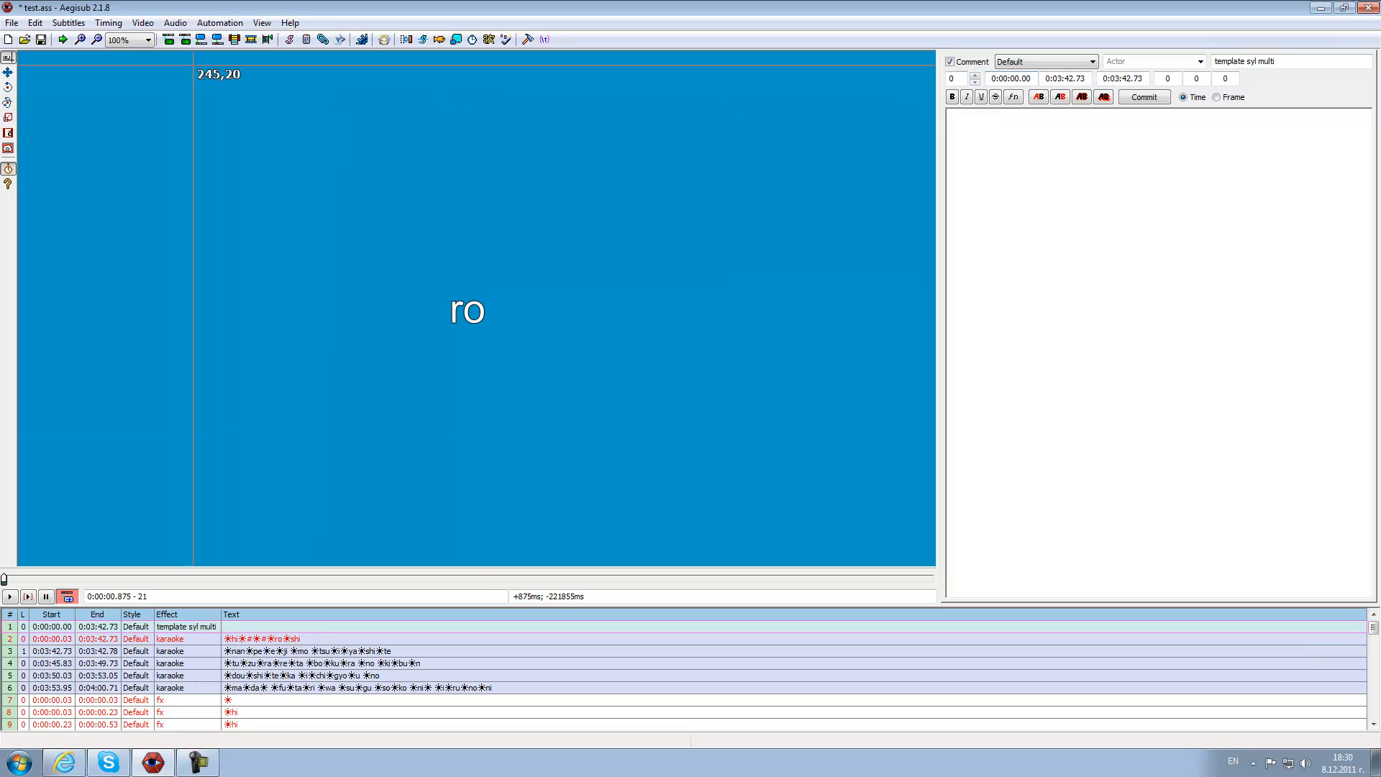
pyautogui.click(174, 23)
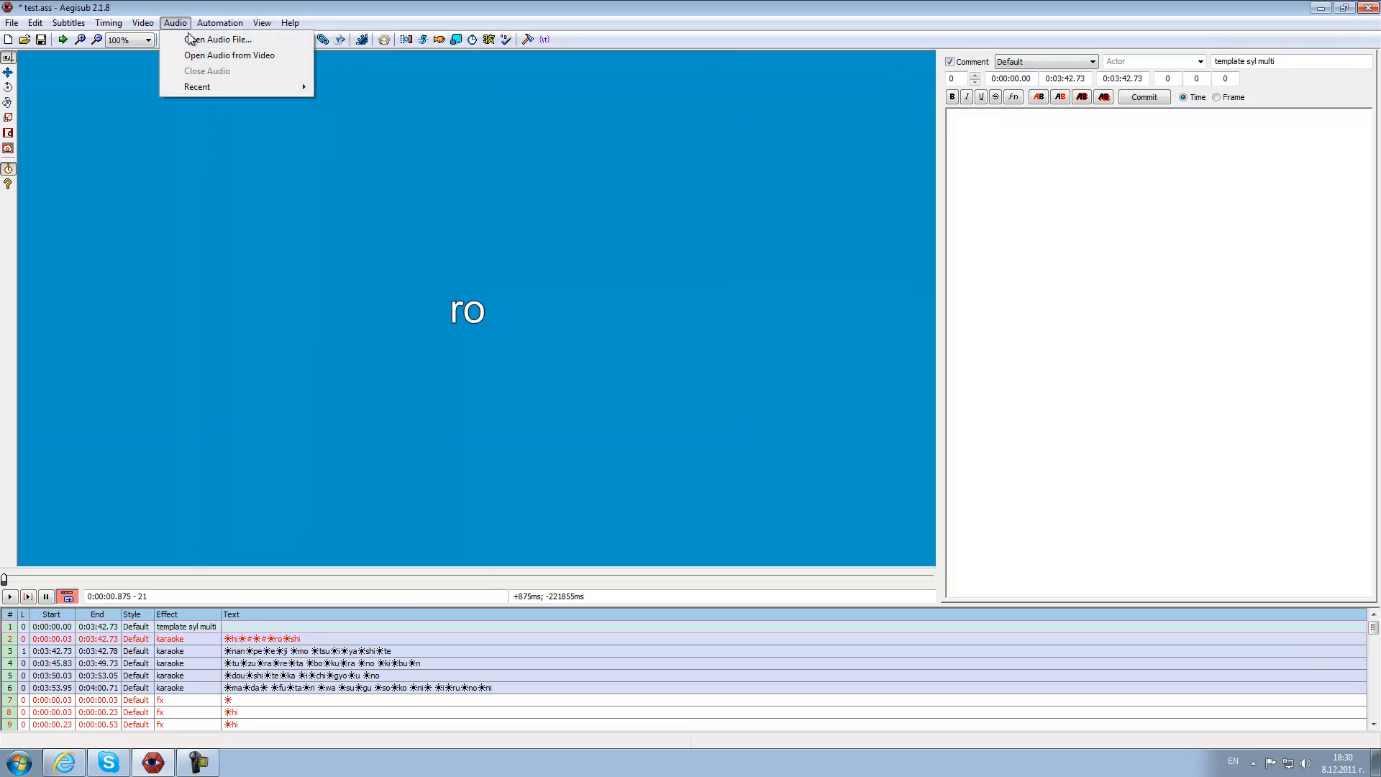
pyautogui.click(229, 41)
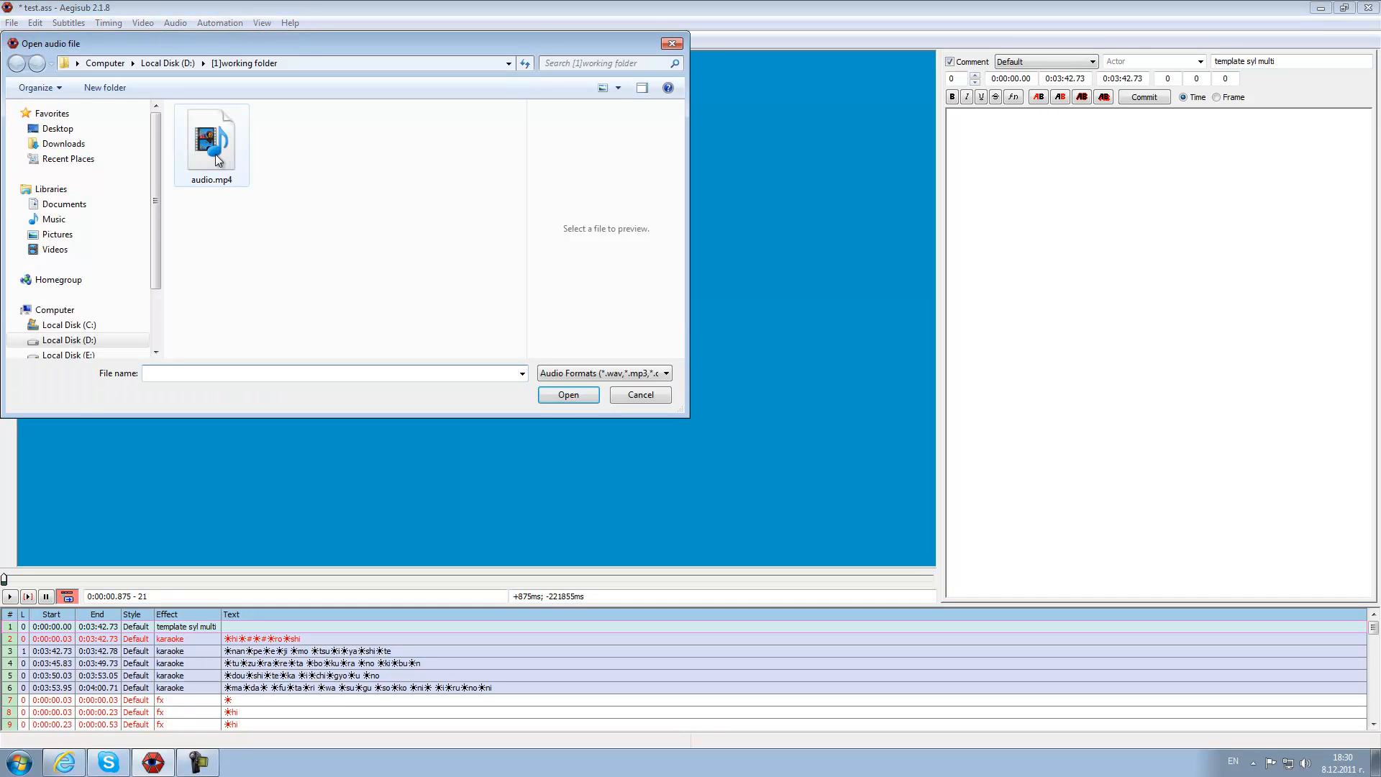
pyautogui.click(68, 325)
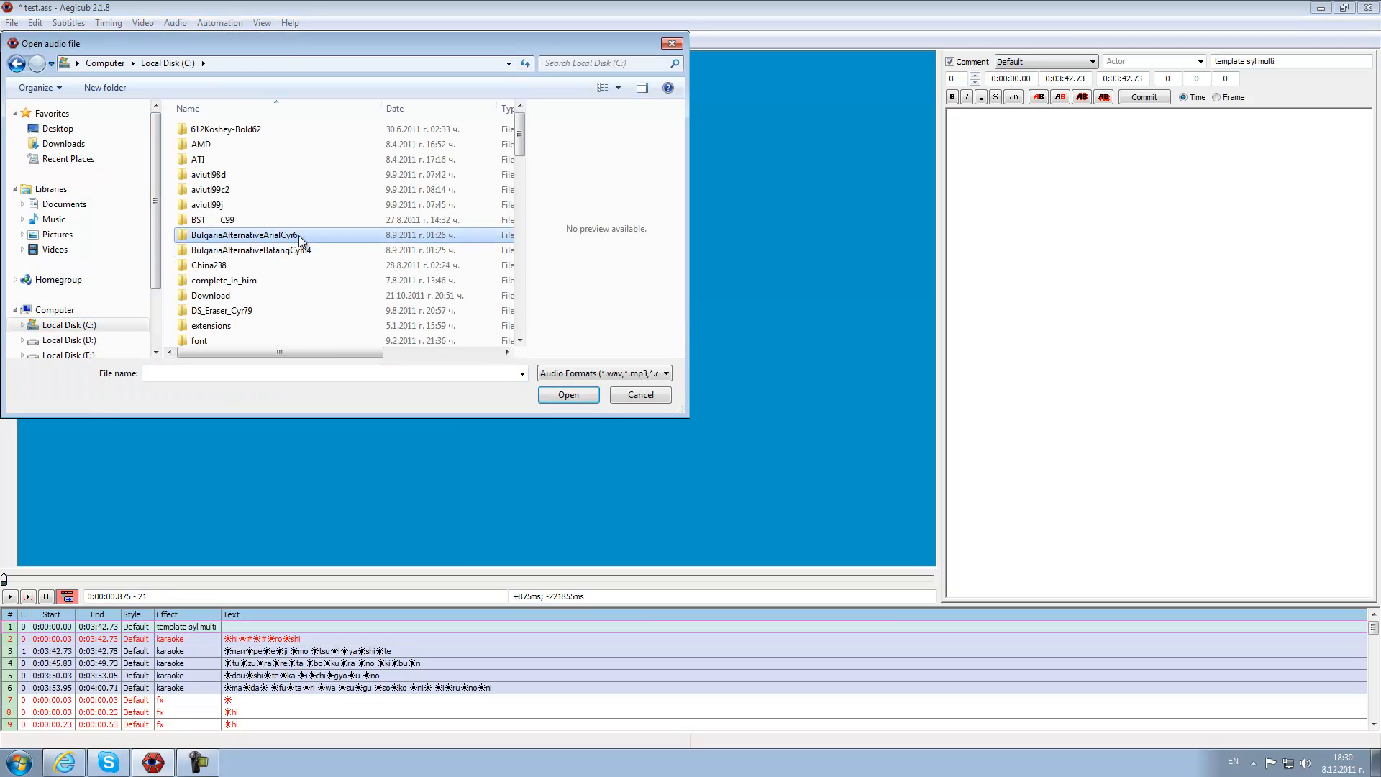
pyautogui.scroll(-10, 299, 235)
pyautogui.click(317, 140)
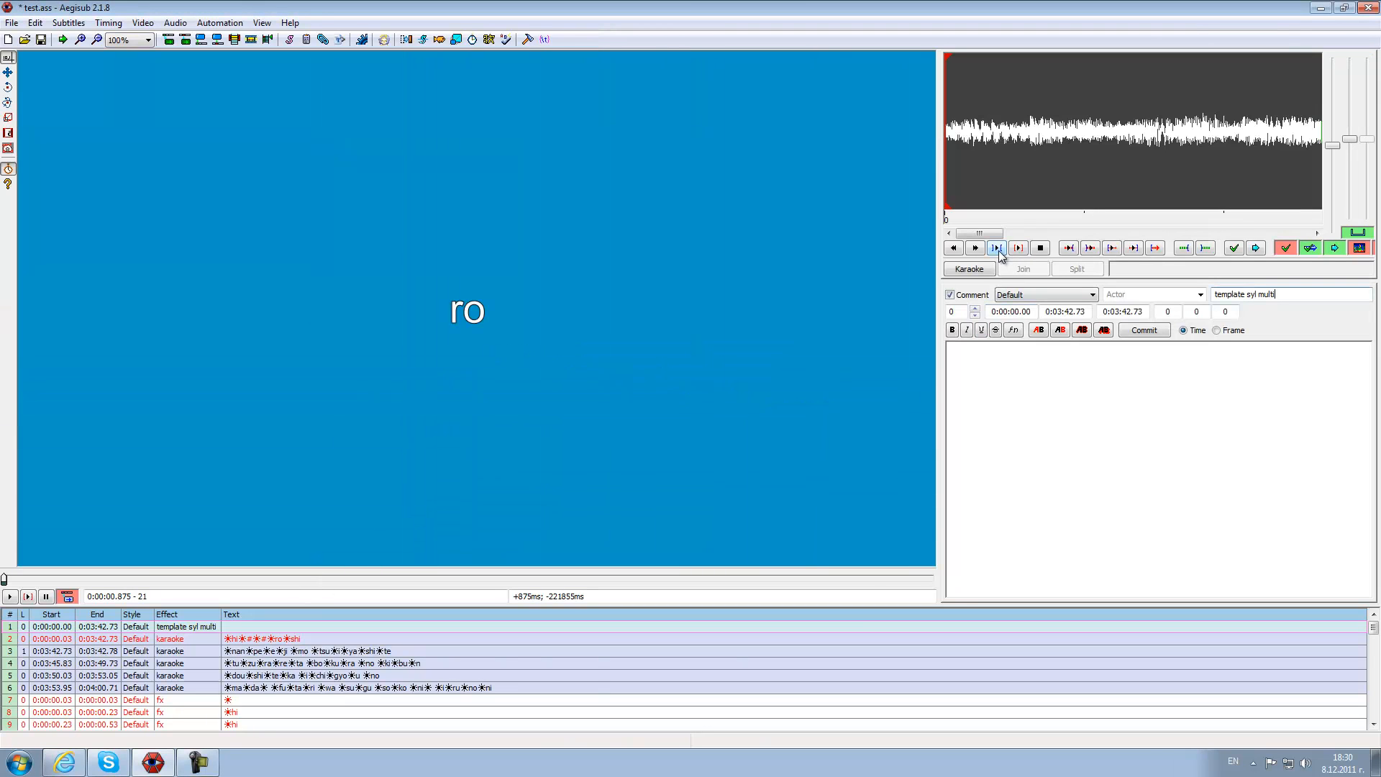
# Play a stretch of the loaded audio, stop it, look along the waveform, and return to the hi-ro-shi karaoke line.
pyautogui.click(999, 251)
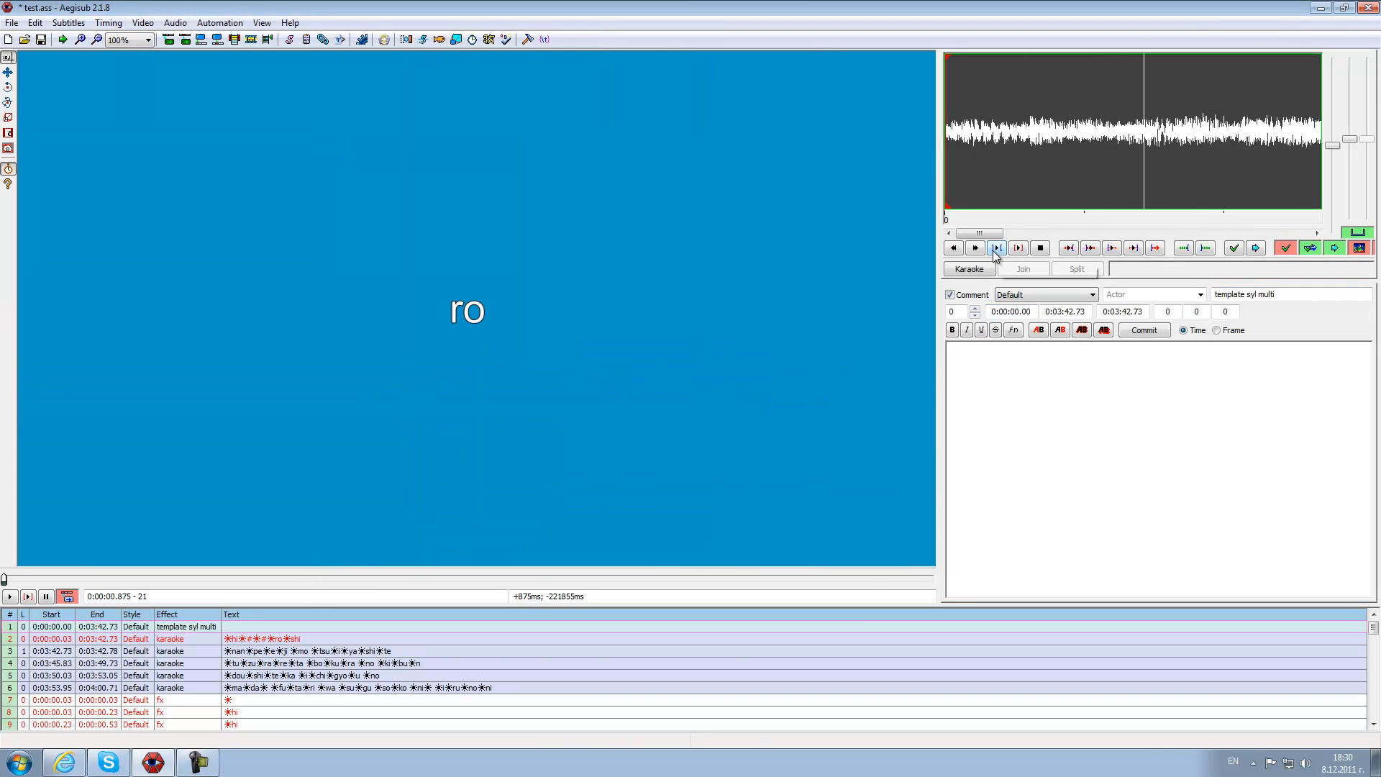
pyautogui.click(1039, 252)
pyautogui.moveTo(1091, 216); pyautogui.dragTo(803, 208)
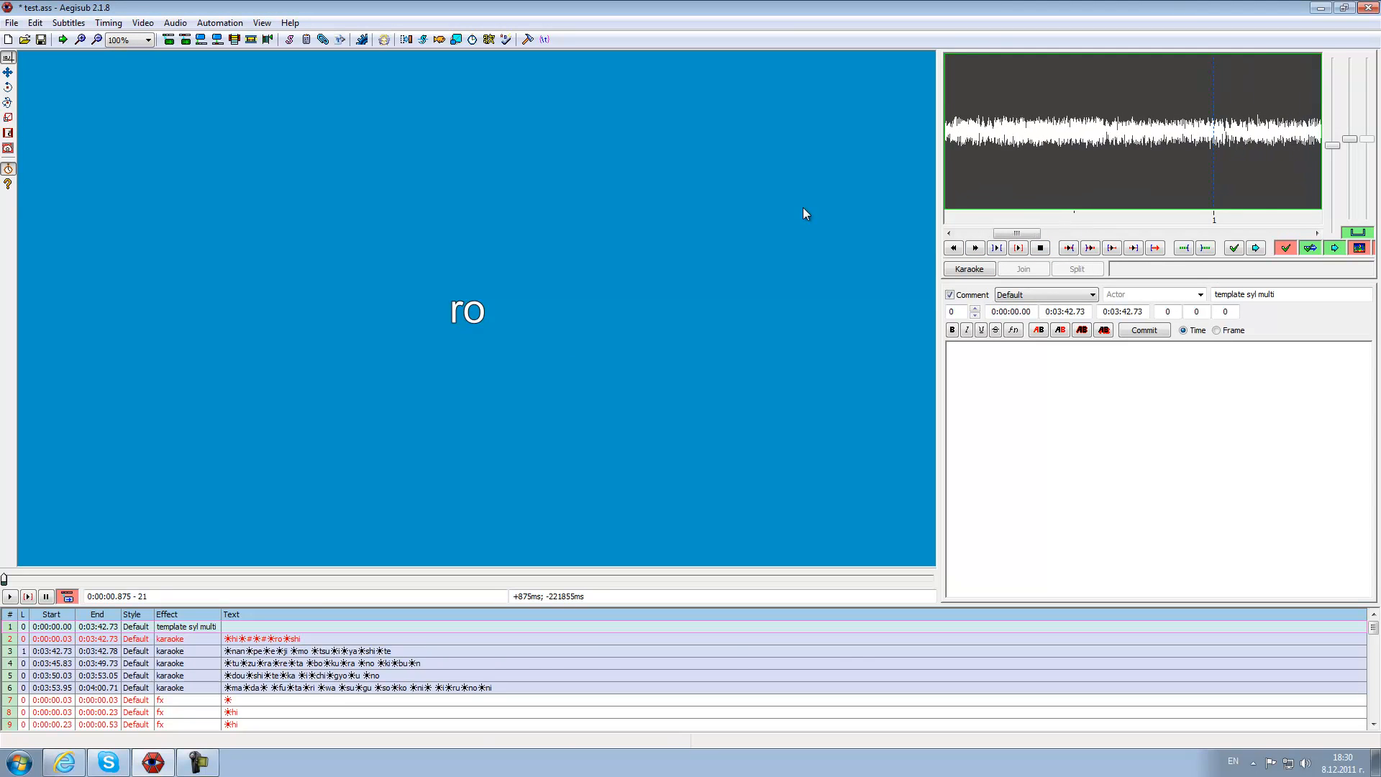
pyautogui.click(205, 627)
pyautogui.click(276, 639)
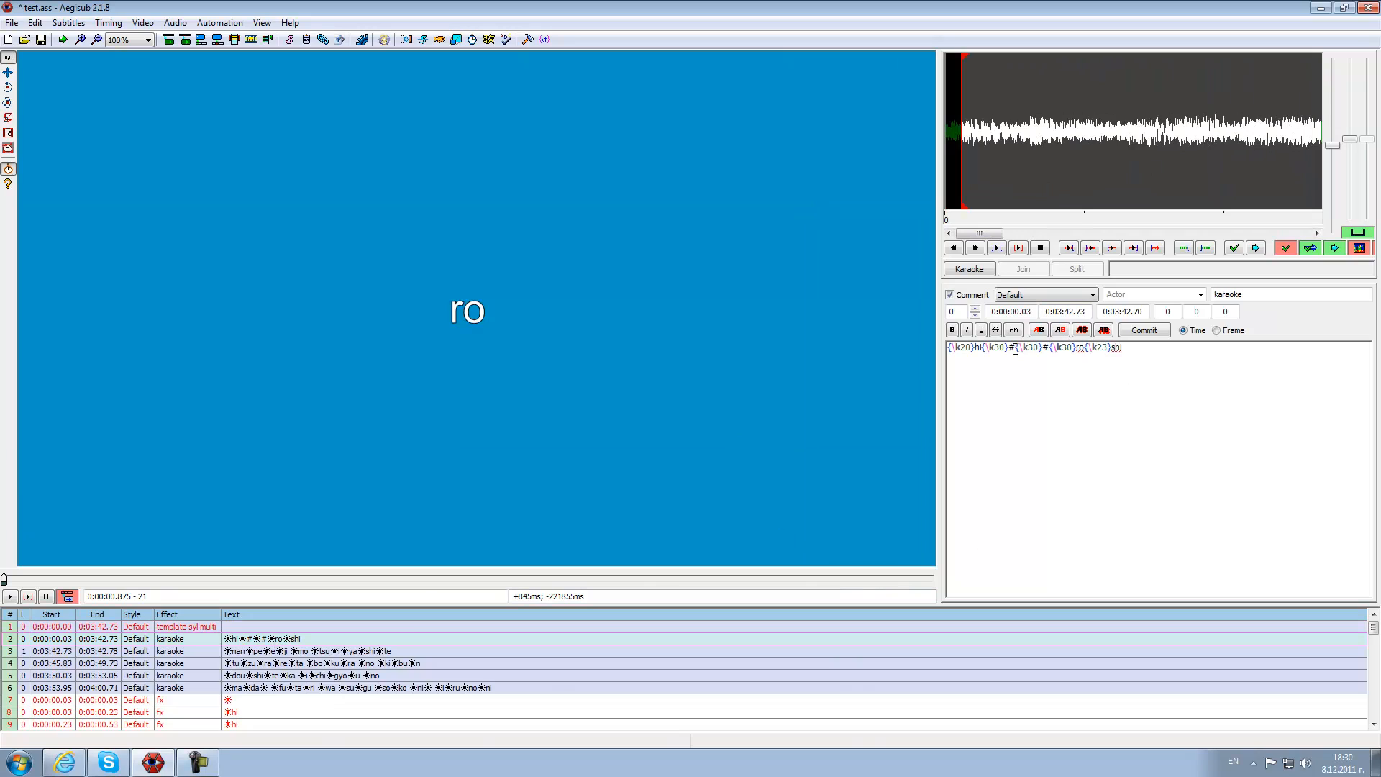
# Replace the first syllable of the hi-ro-shi karaoke line with ie, keeping its two # syllables.
pyautogui.press('BackSpace')
pyautogui.write('ie')
pyautogui.press('Delete')
pyautogui.write('ie')
pyautogui.press('BackSpace')
pyautogui.press('BackSpace')
pyautogui.write('ie')
pyautogui.doubleClick(1011, 348)
pyautogui.write('##')
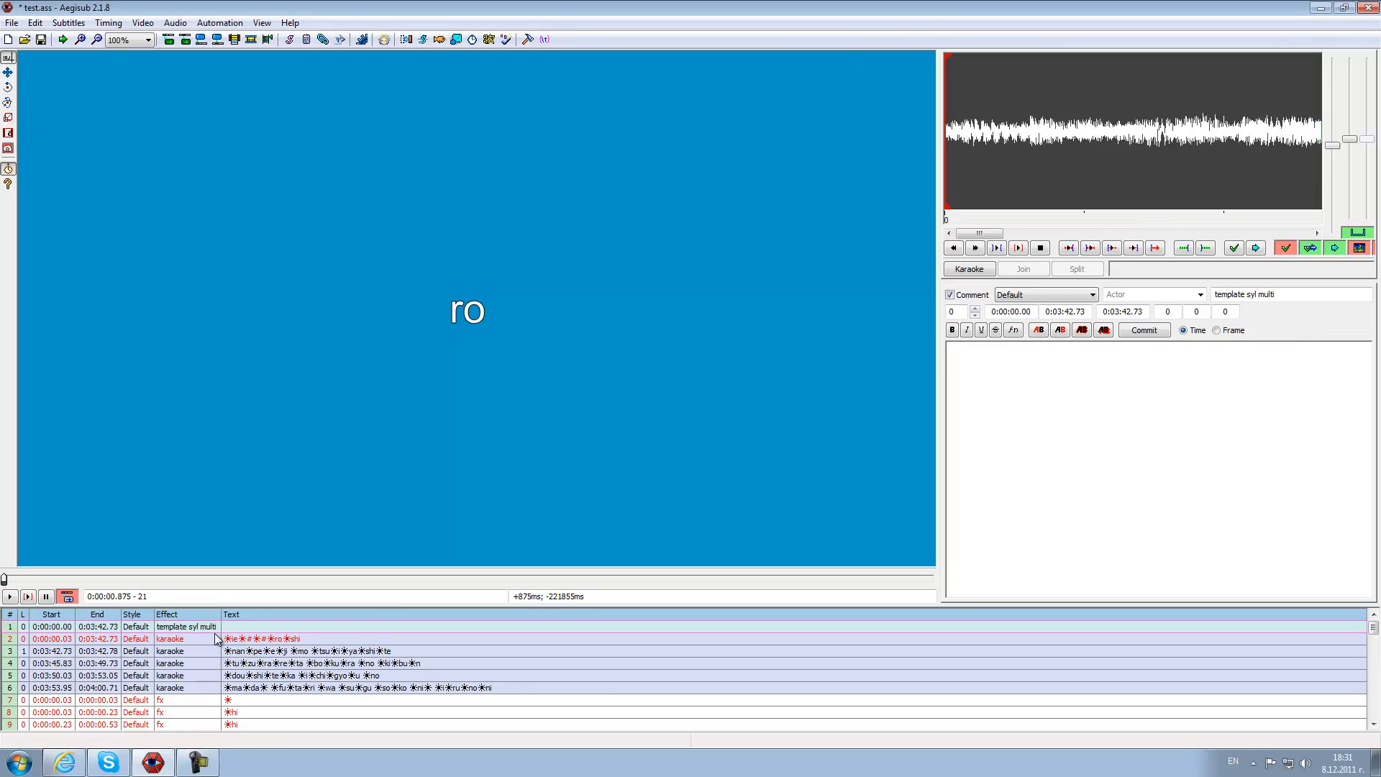
# Close the loaded audio and return to the template line.
pyautogui.click(175, 23)
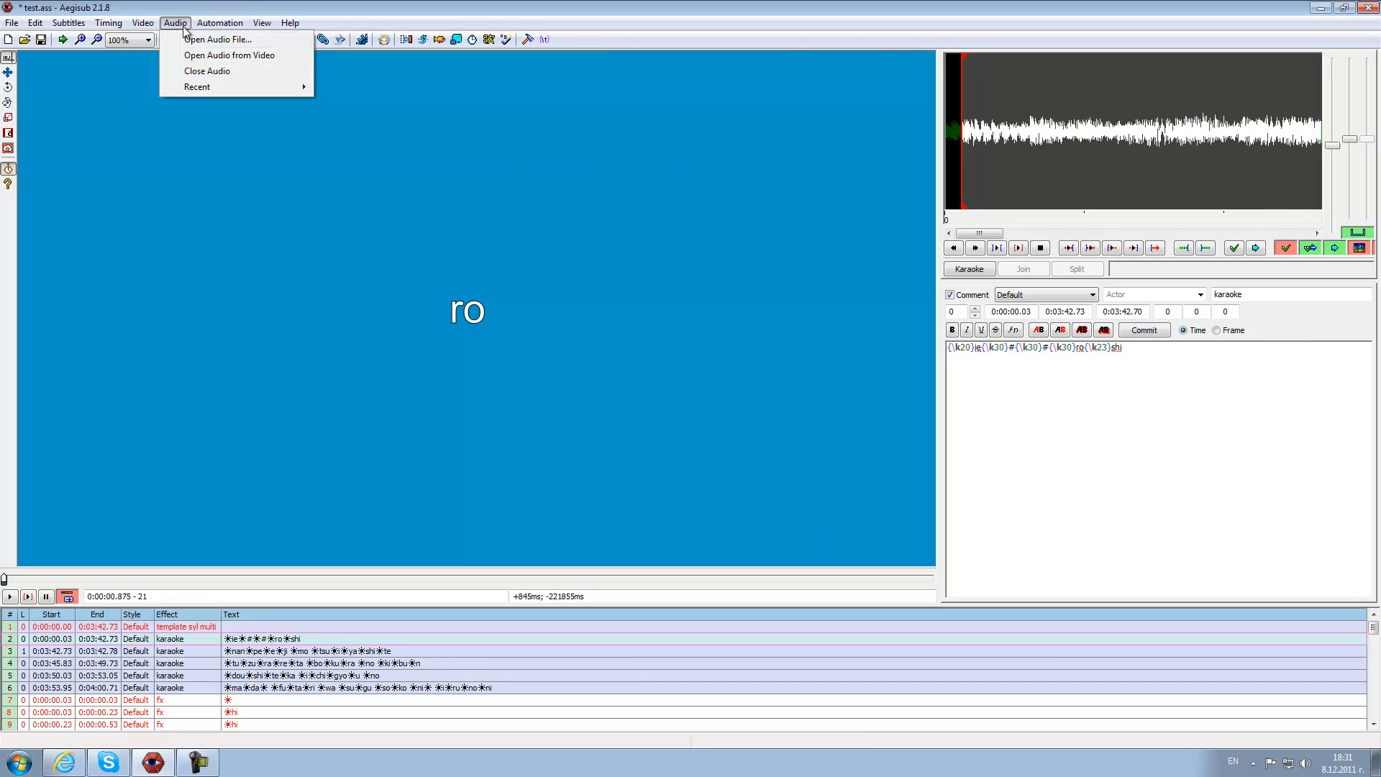
pyautogui.click(201, 70)
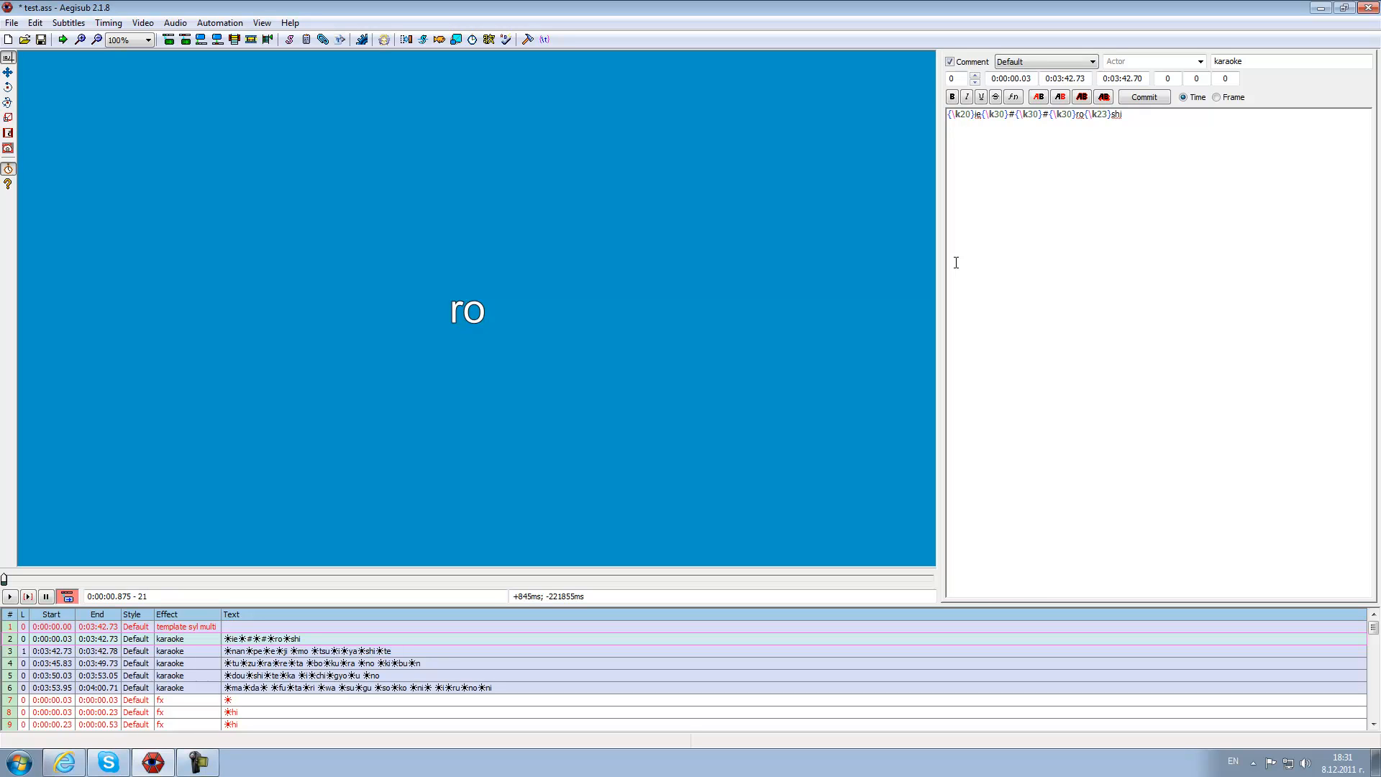
pyautogui.click(247, 625)
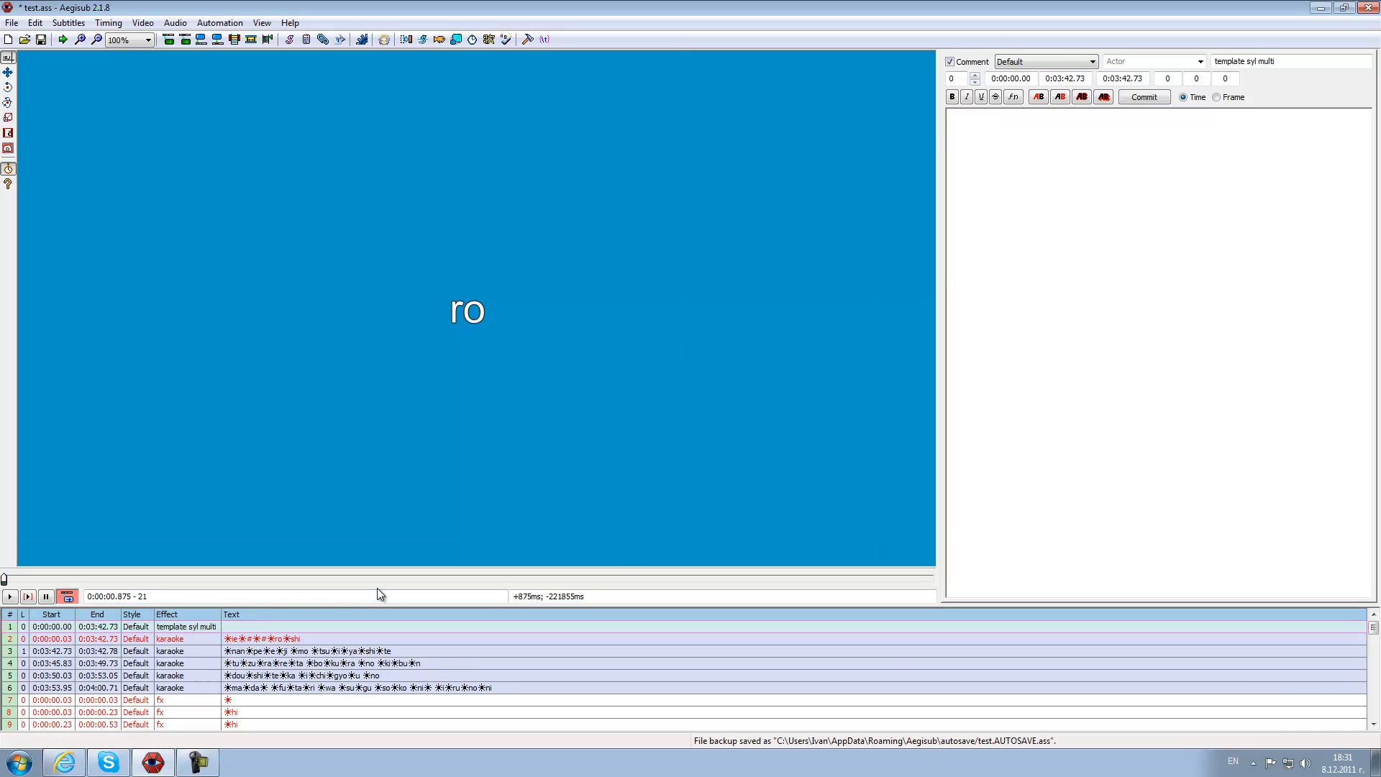
pyautogui.click(257, 637)
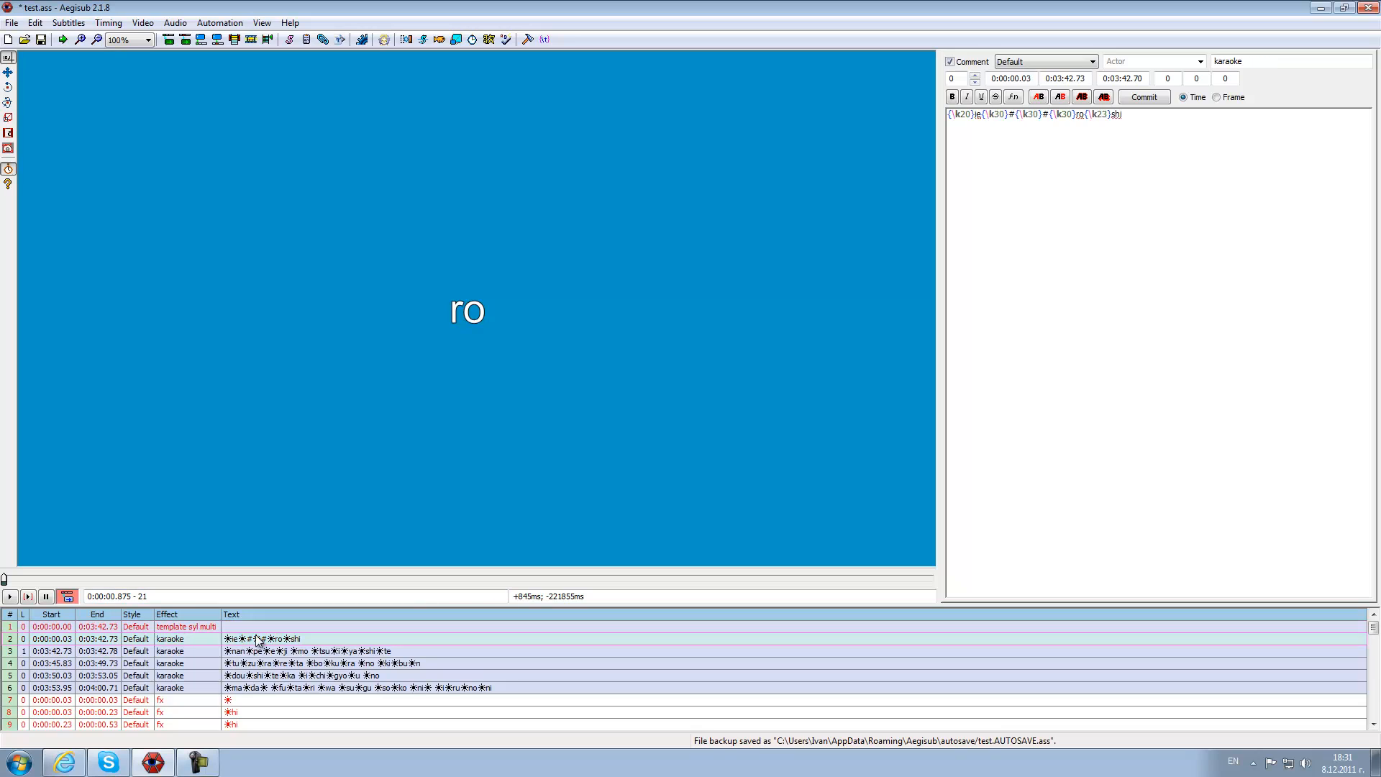
pyautogui.click(258, 631)
pyautogui.click(260, 638)
pyautogui.click(261, 631)
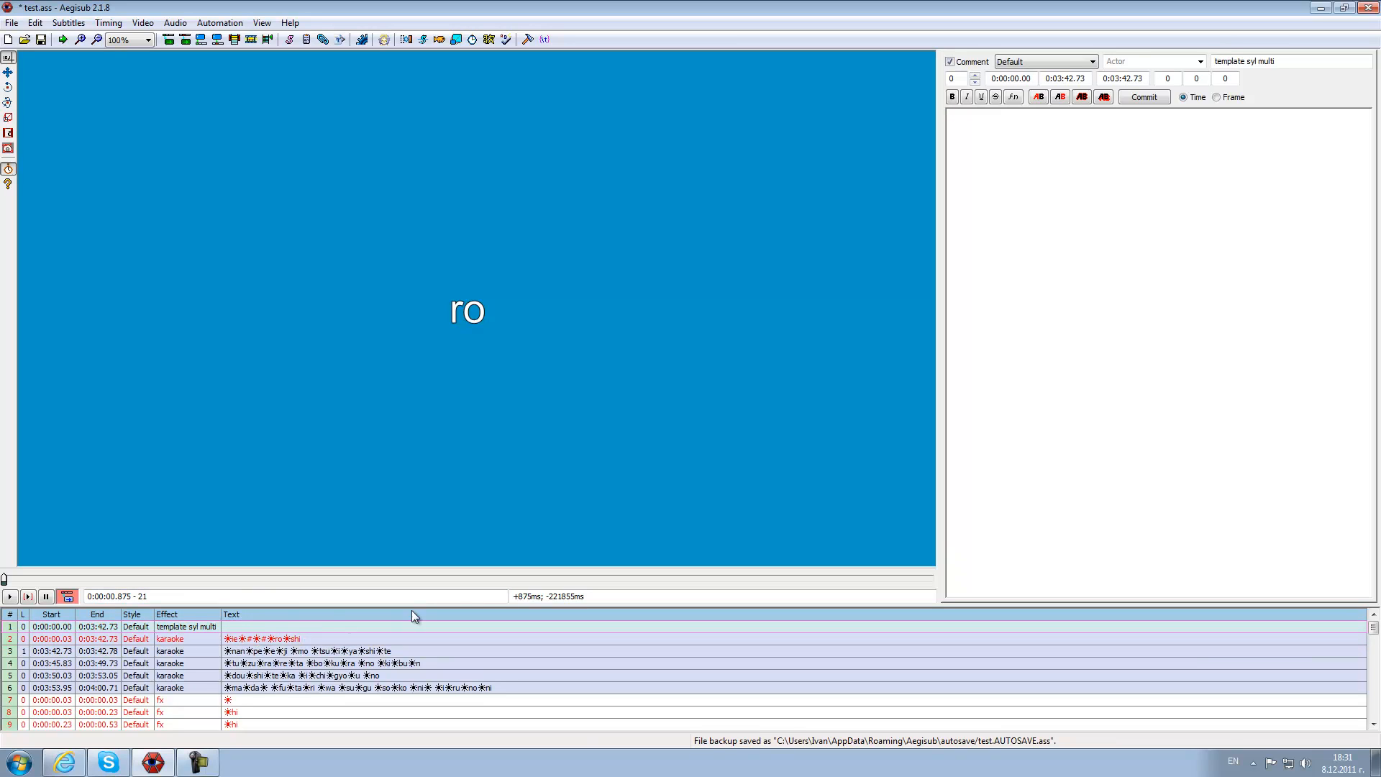
pyautogui.click(292, 638)
pyautogui.click(286, 627)
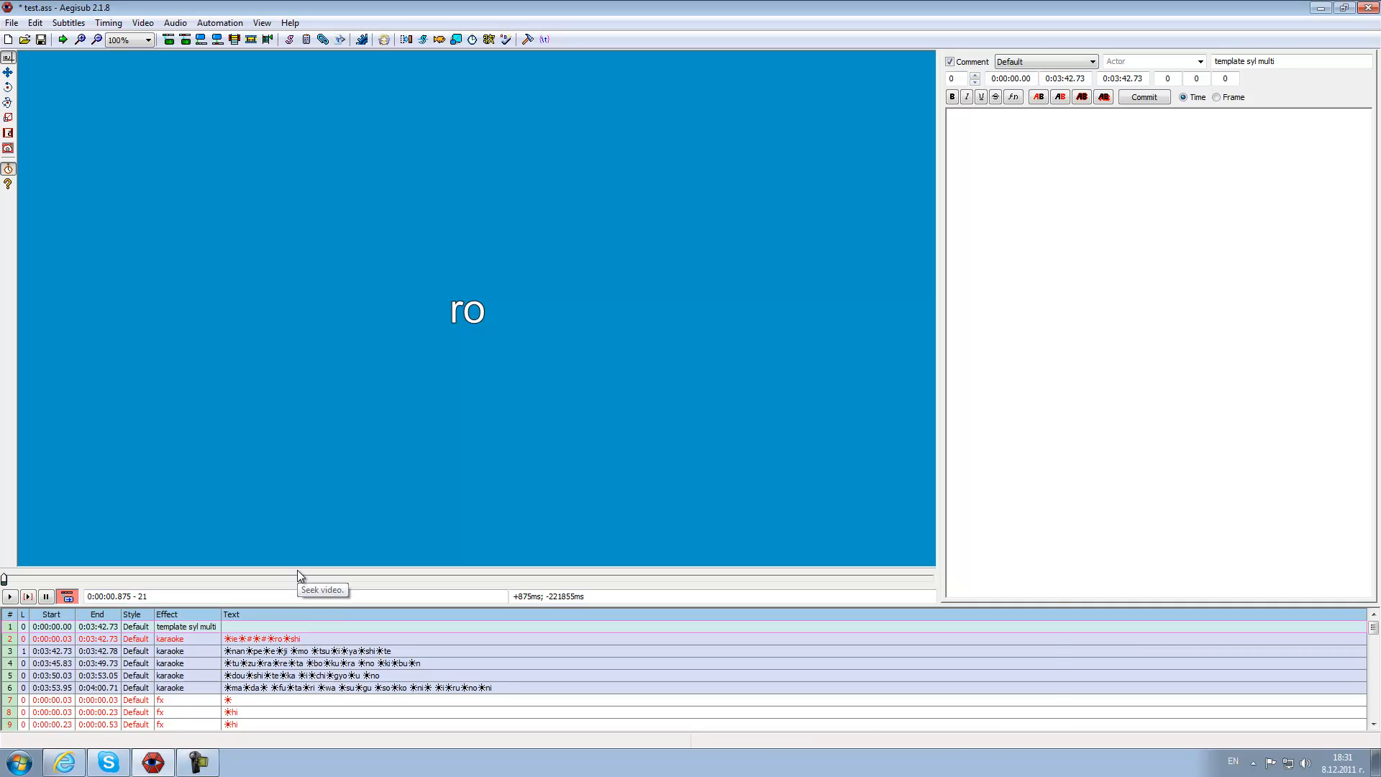
# Replace the multi modifier with loop in the template line's effect.
pyautogui.click(1301, 66)
pyautogui.doubleClick(1268, 62)
pyautogui.write('loo')
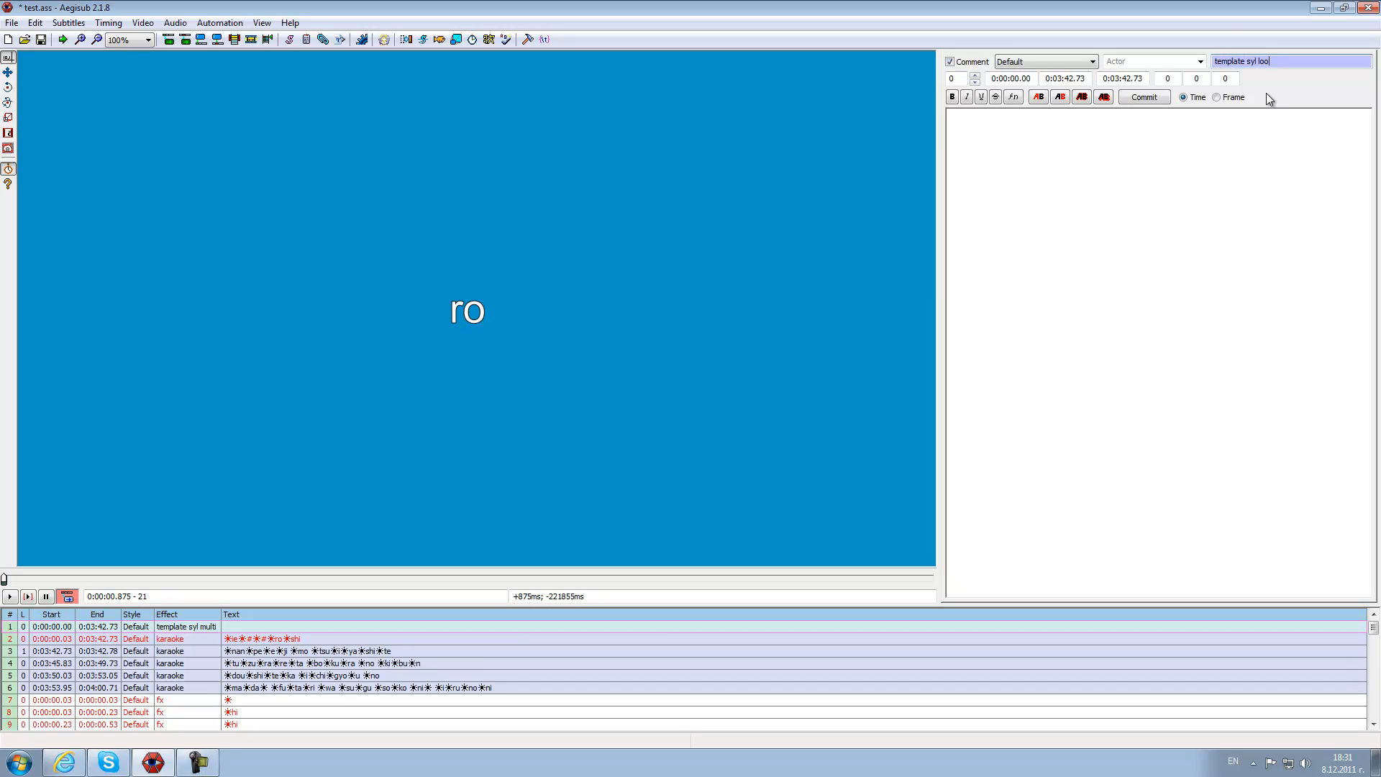
pyautogui.write('p ')
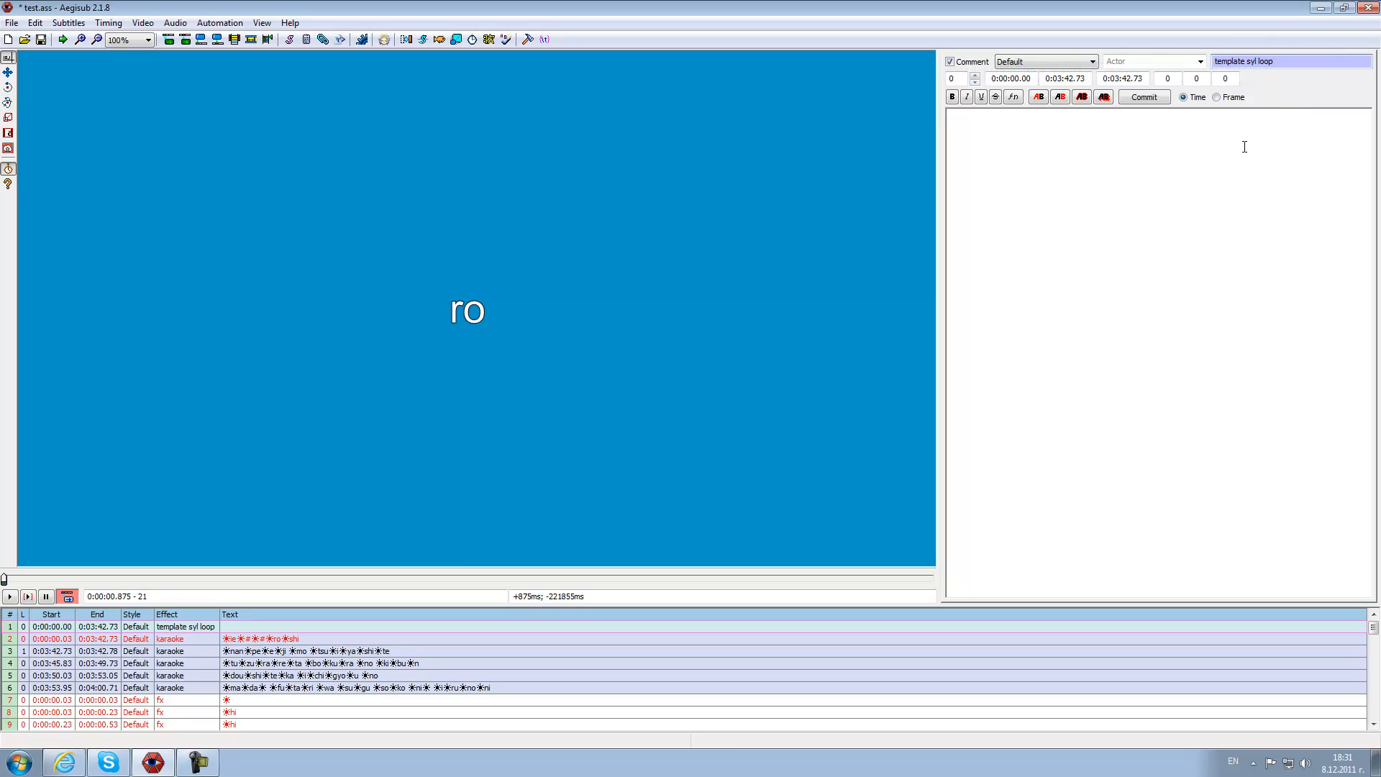
# Give the loop modifier a count of 2, making the template line's effect template syl loop 2.
pyautogui.write('(repeat')
pyautogui.press('BackSpace')
pyautogui.press('BackSpace')
pyautogui.press('BackSpace')
pyautogui.press('BackSpace')
pyautogui.press('BackSpace')
pyautogui.press('BackSpace')
pyautogui.press('BackSpace')
pyautogui.press('BackSpace')
pyautogui.write('20')
pyautogui.press('BackSpace')
pyautogui.press('Return')
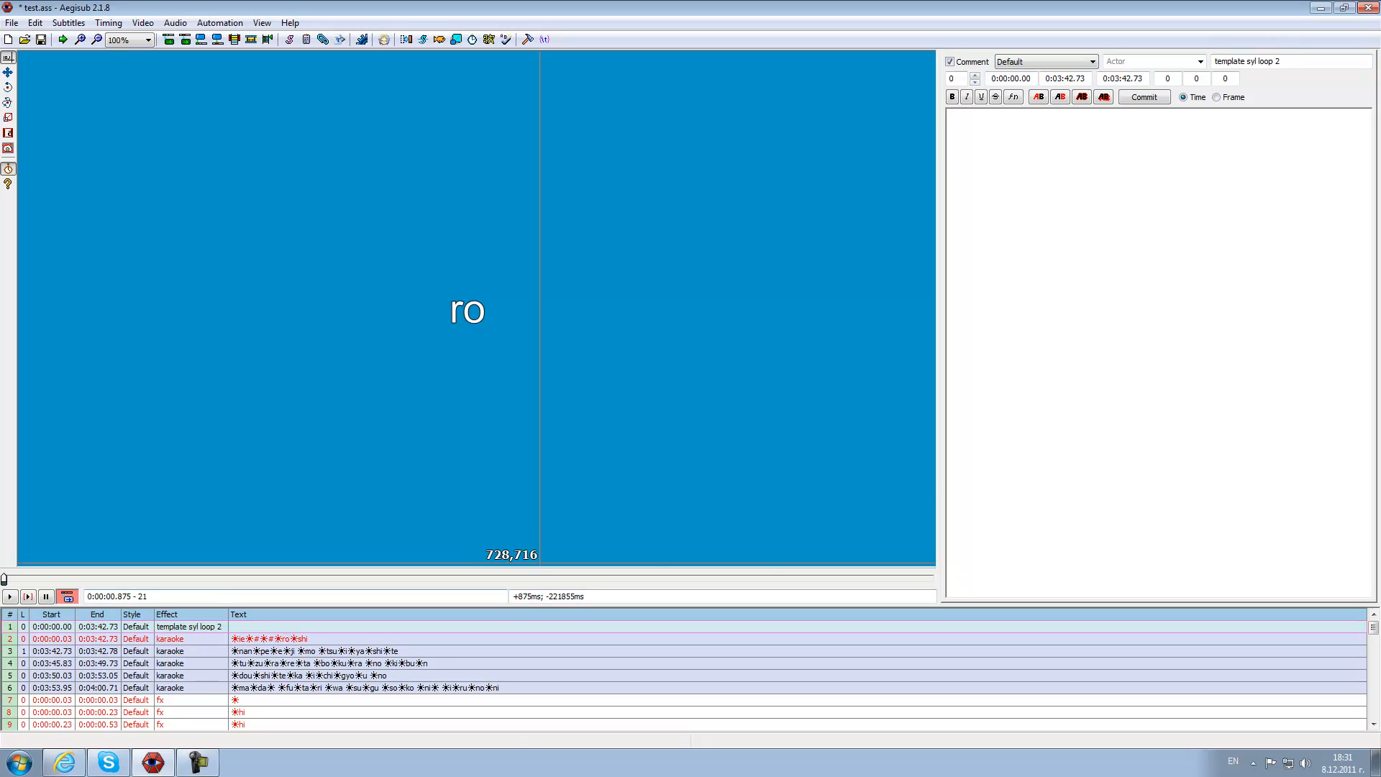
# Enter {\pos($center,$middle)} as the template line's text and commit it.
pyautogui.click(1248, 177)
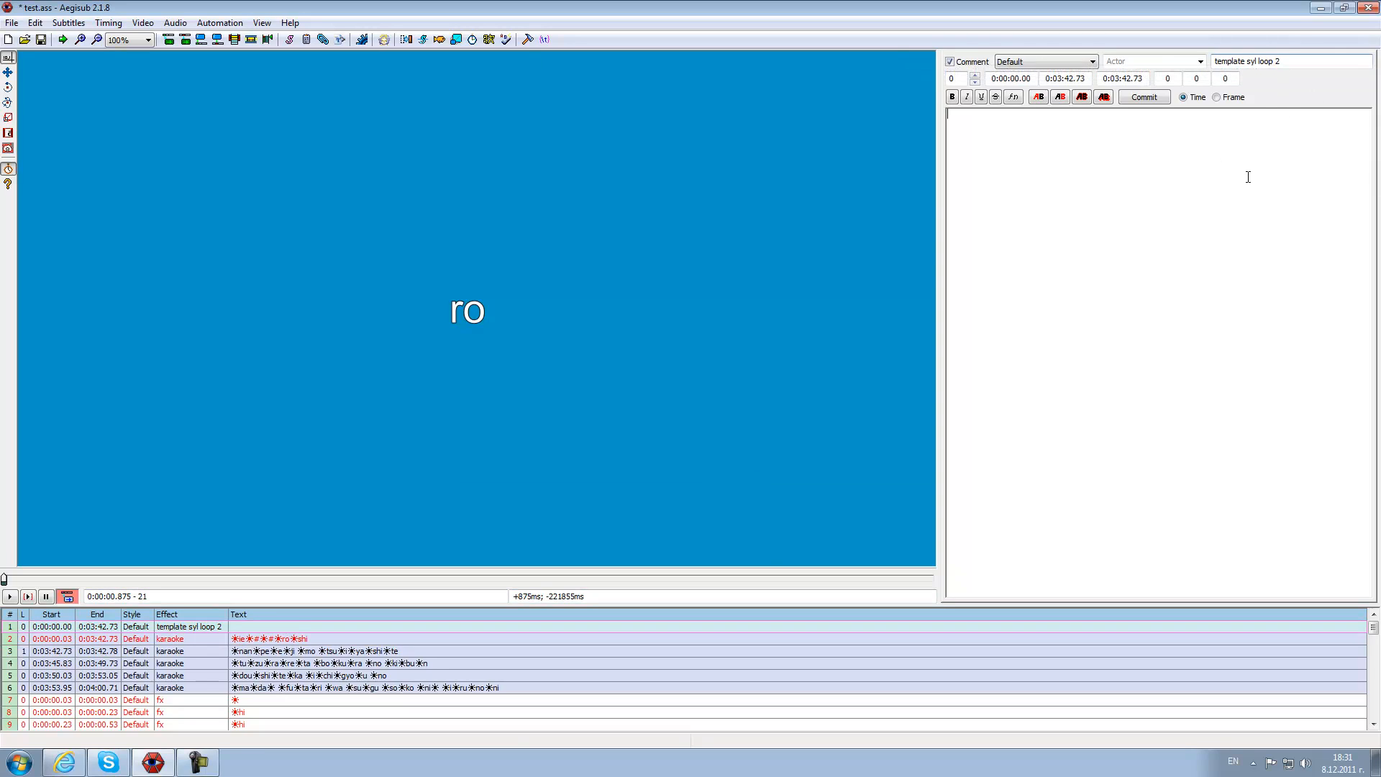
pyautogui.write('{\\pos()}')
pyautogui.write('$center,$')
pyautogui.write('middle')
pyautogui.press('Return')
pyautogui.click(291, 627)
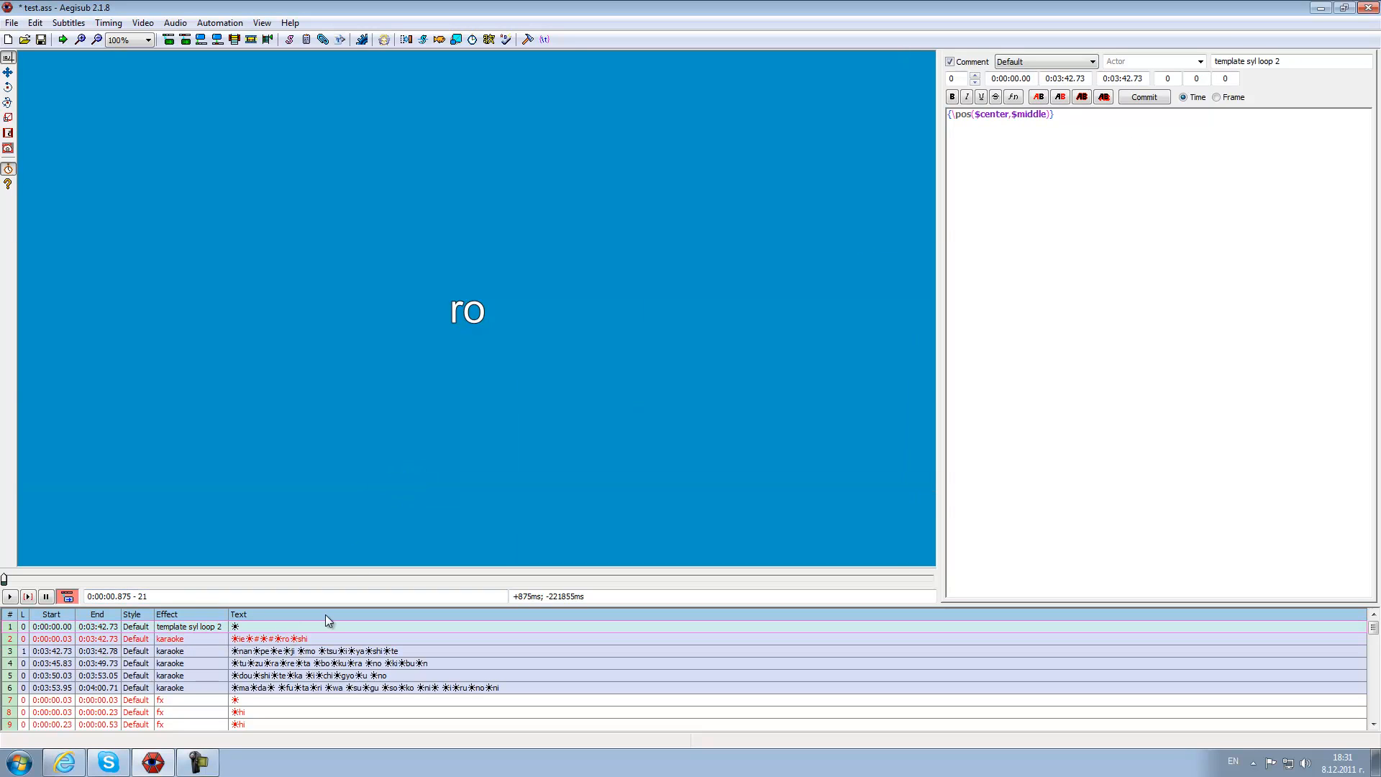
# Change the template line's effect to template line loop 2.
pyautogui.click(1258, 62)
pyautogui.press('BackSpace')
pyautogui.press('BackSpace')
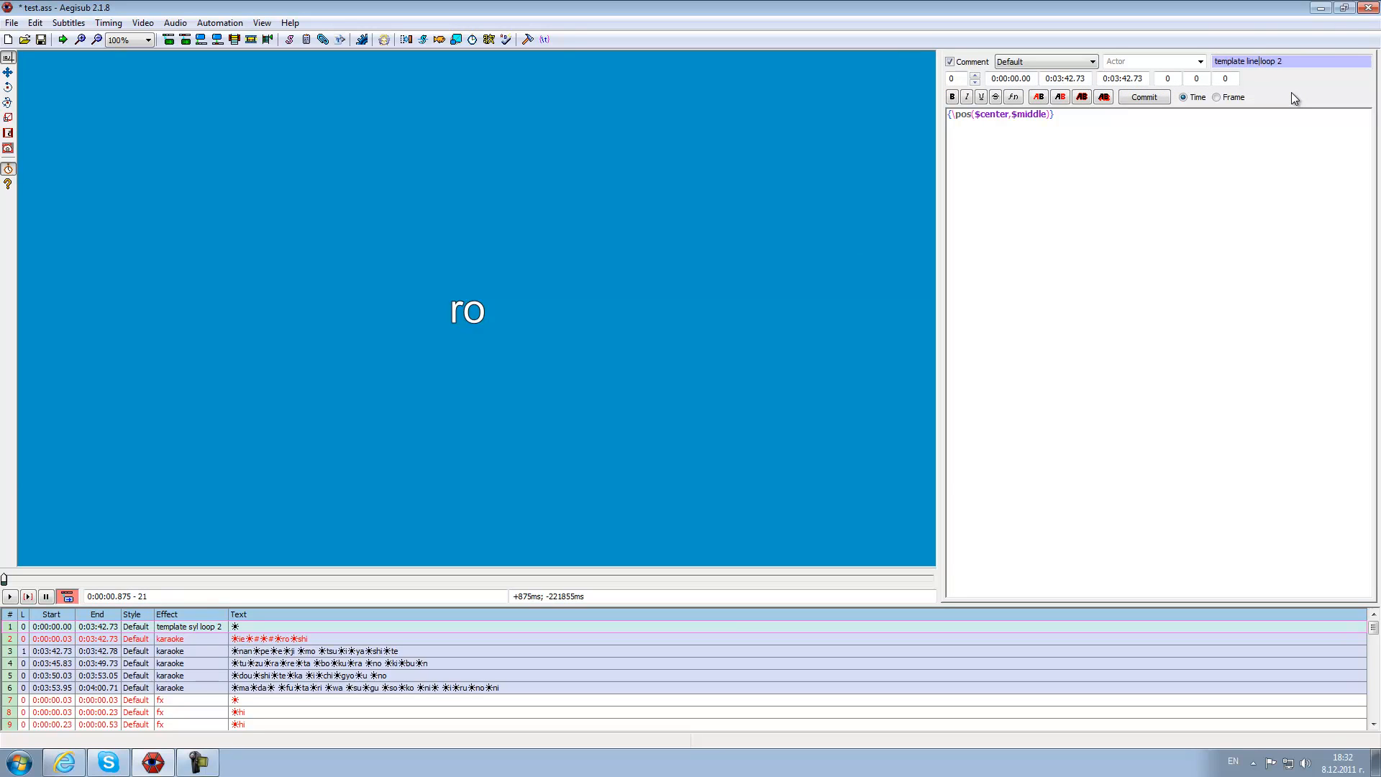
pyautogui.write('line')
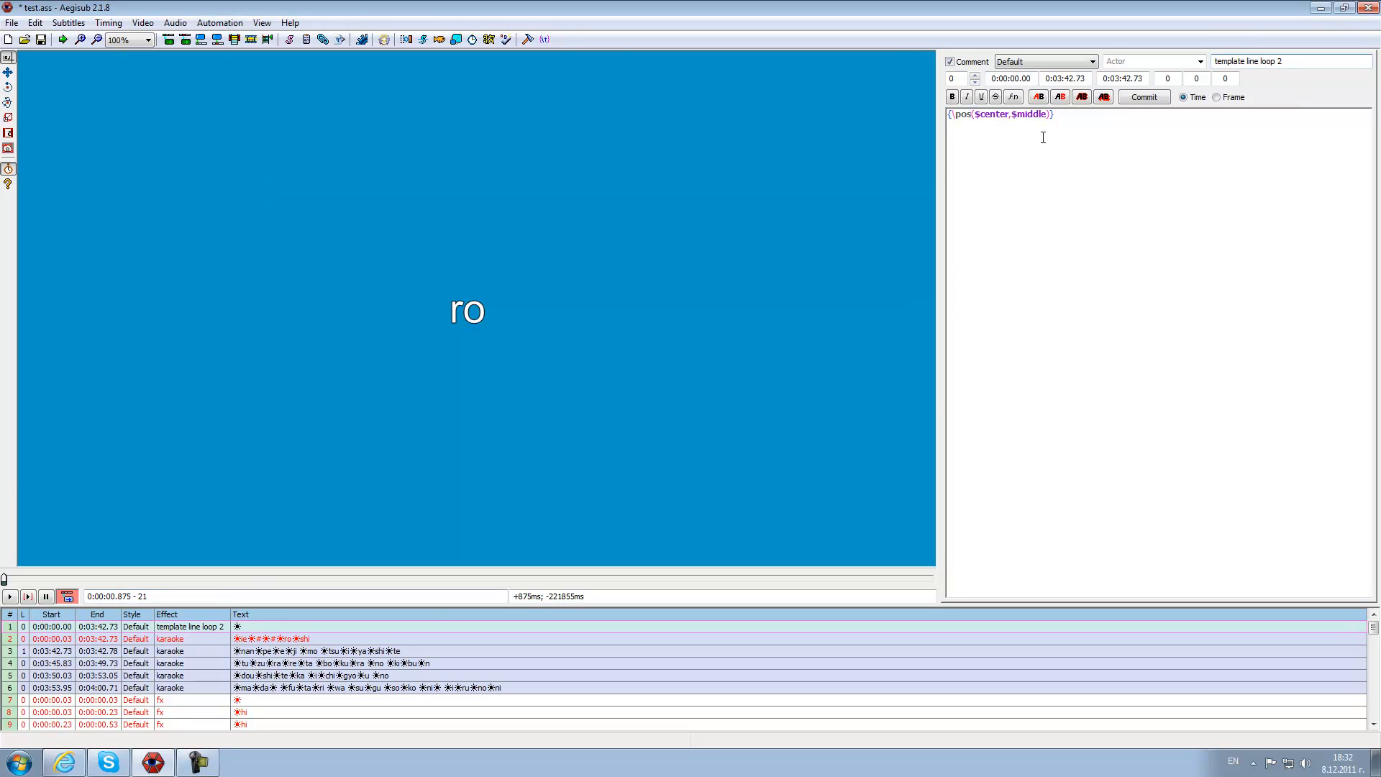
# Add \frz10 after the \pos tag in the template text and apply the karaoke template.
pyautogui.click(1051, 114)
pyautogui.press('Return')
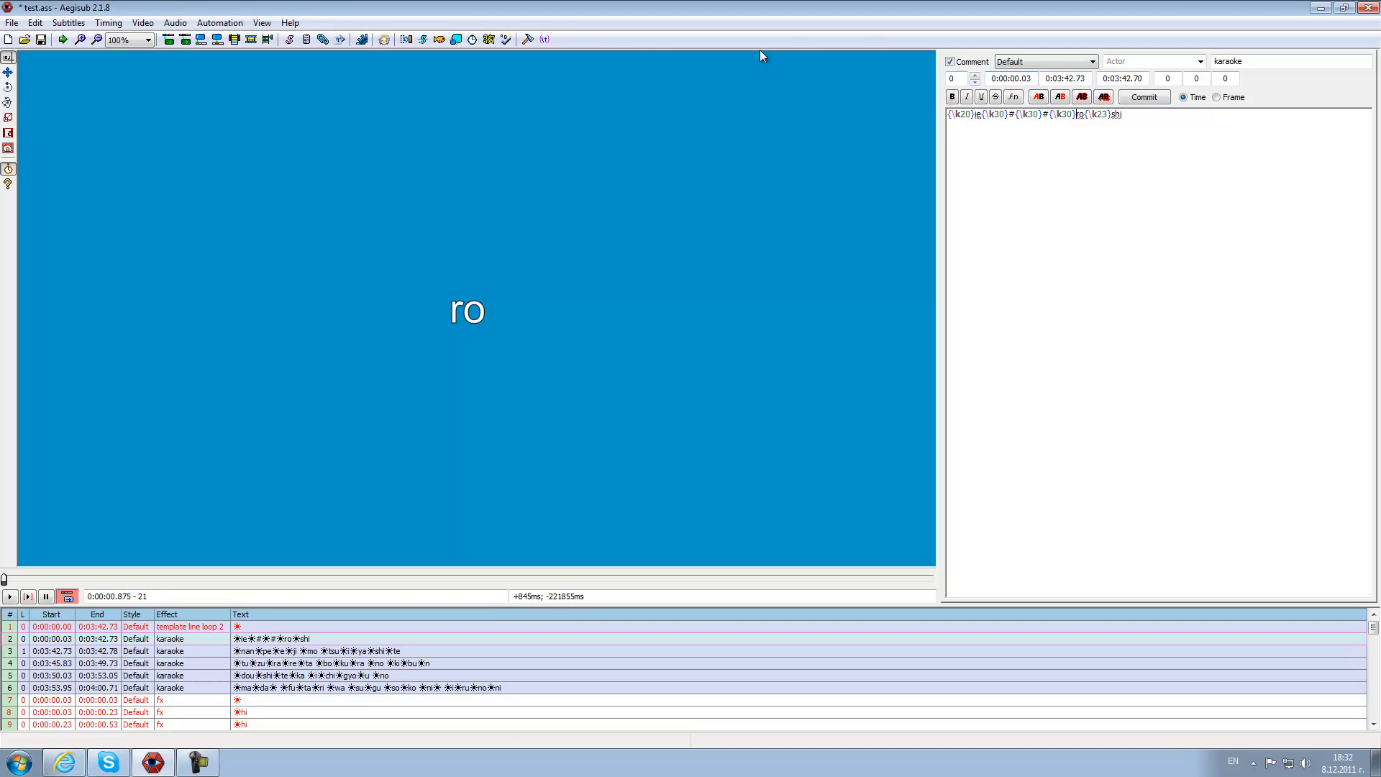
pyautogui.click(236, 23)
pyautogui.click(256, 105)
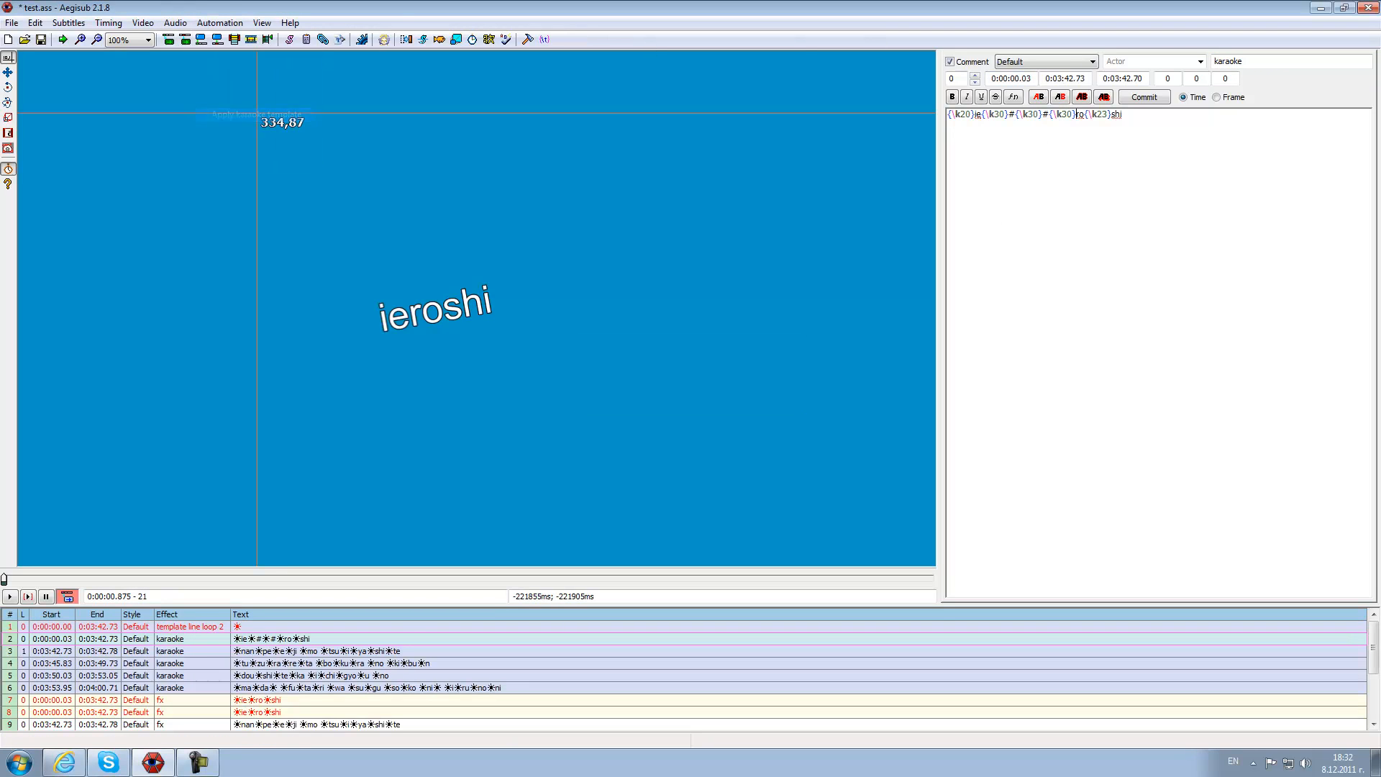
# Delete the ie-ro-shi karaoke line and show the video at the nanpeeji mo tsuiyashite line.
pyautogui.rightClick(250, 641)
pyautogui.click(273, 635)
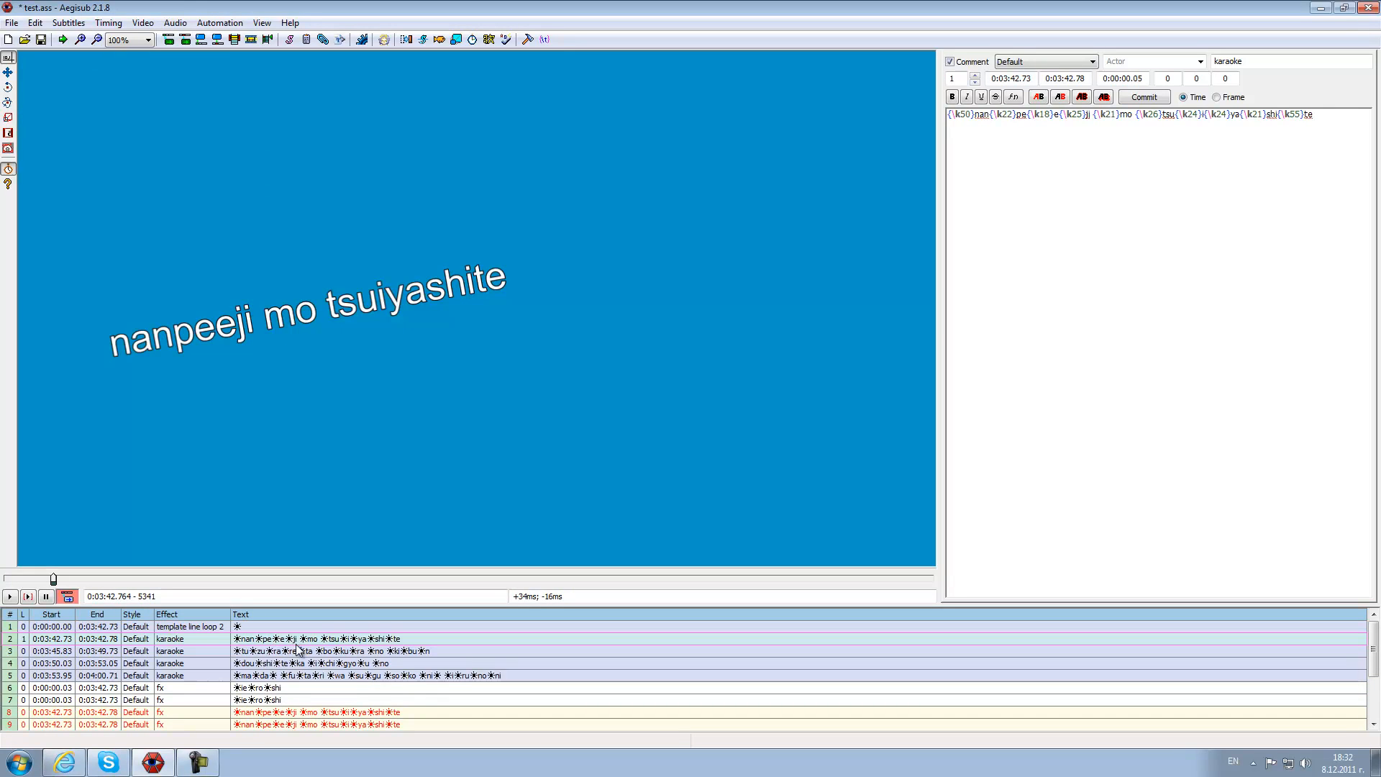
pyautogui.scroll(-1, 299, 651)
pyautogui.scroll(1, 299, 674)
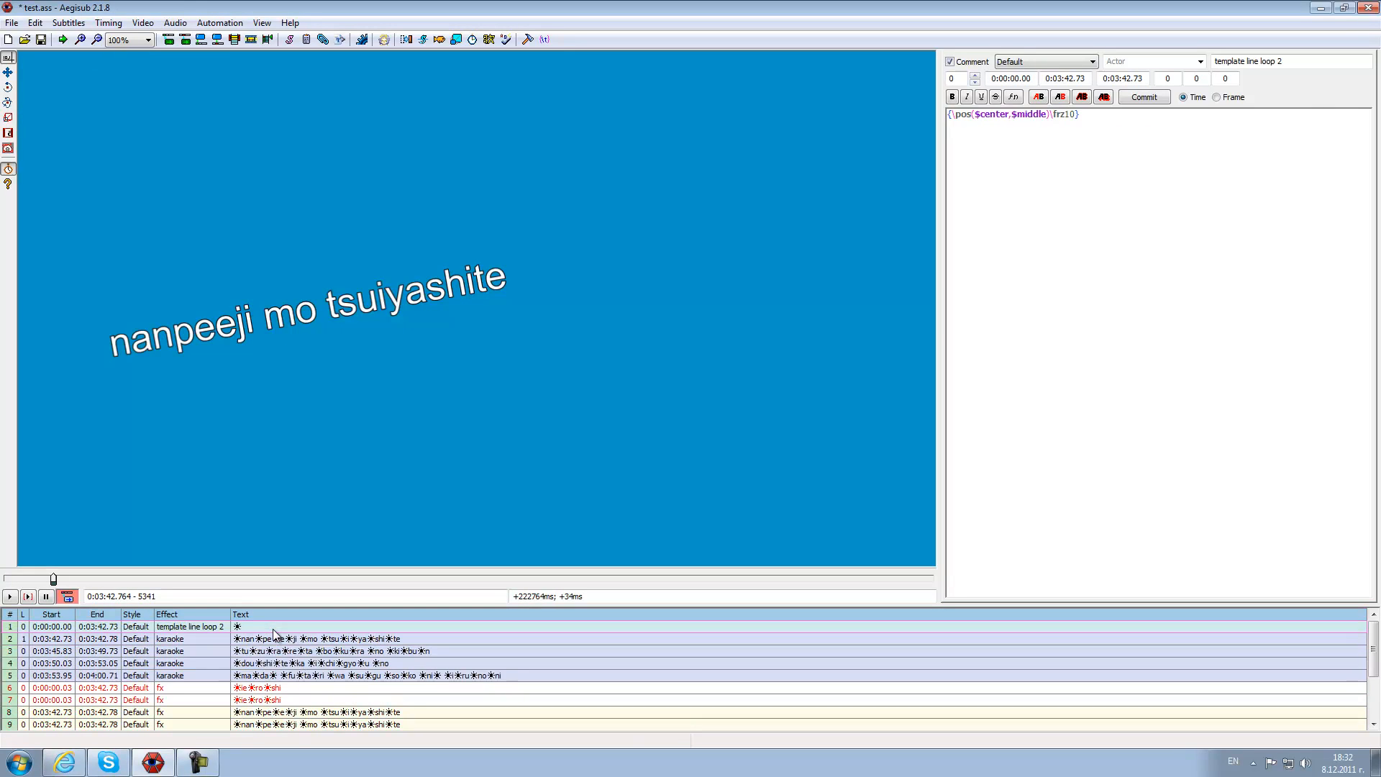
# Compare the repeated fx lines generated for ieroshi and nanpeeji mo tsuiyashite with the template and karaoke lines.
pyautogui.click(330, 714)
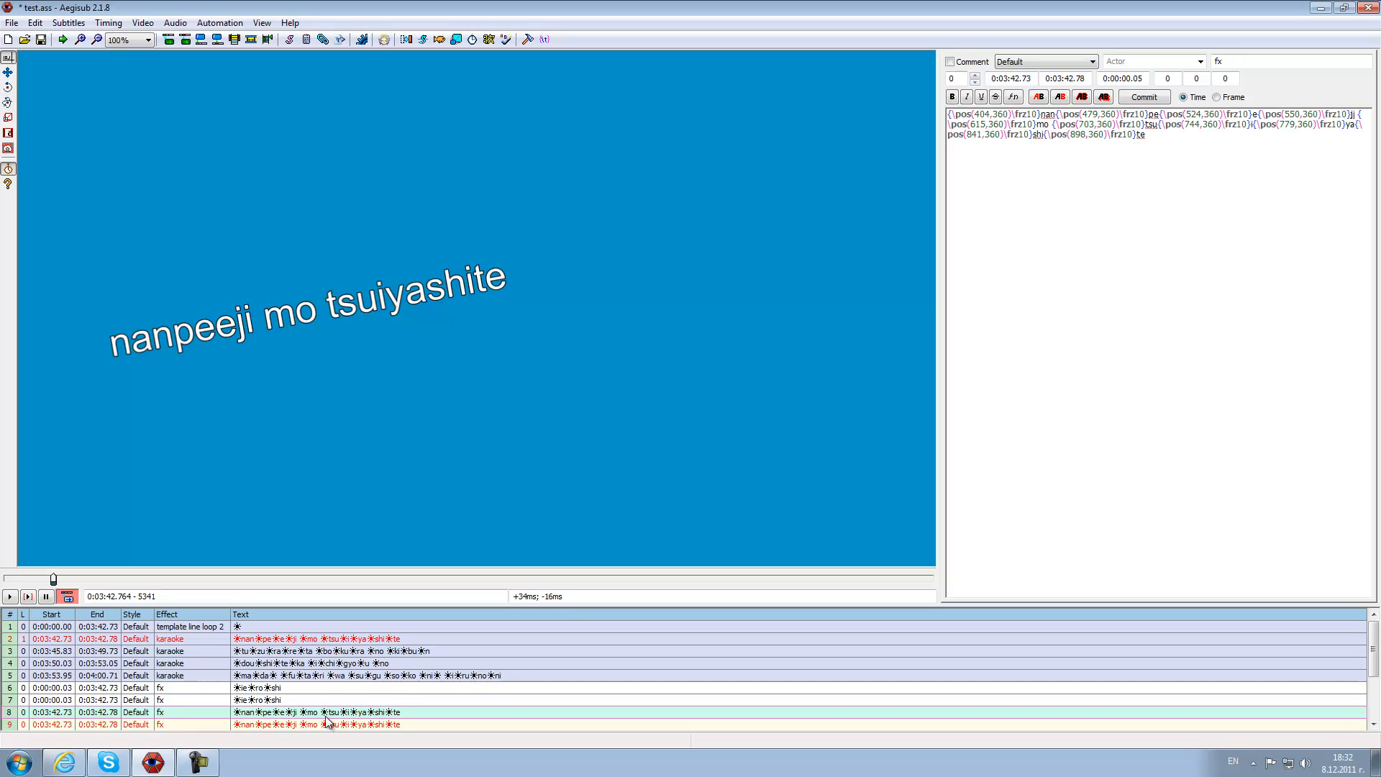
pyautogui.scroll(-1, 328, 717)
pyautogui.click(285, 650)
pyautogui.scroll(1, 284, 650)
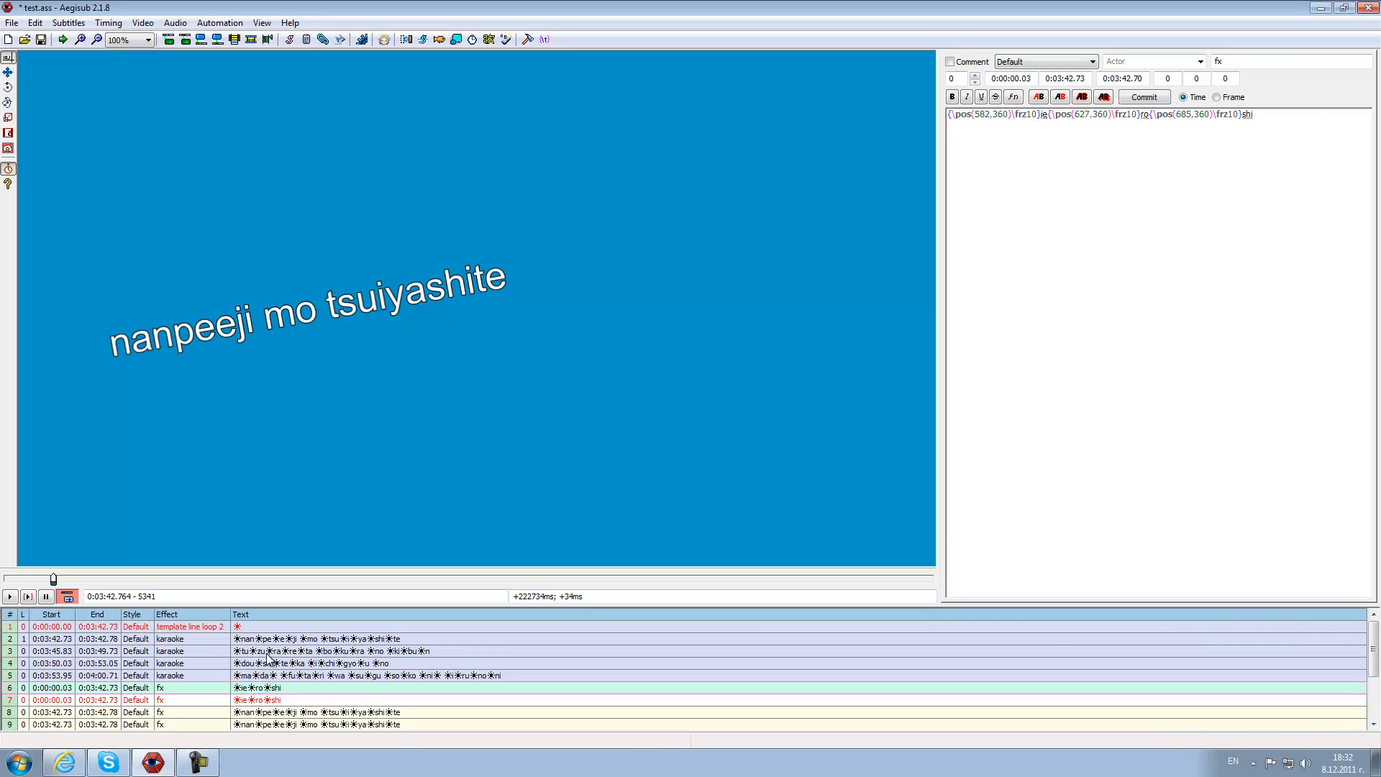
pyautogui.click(229, 630)
pyautogui.click(234, 639)
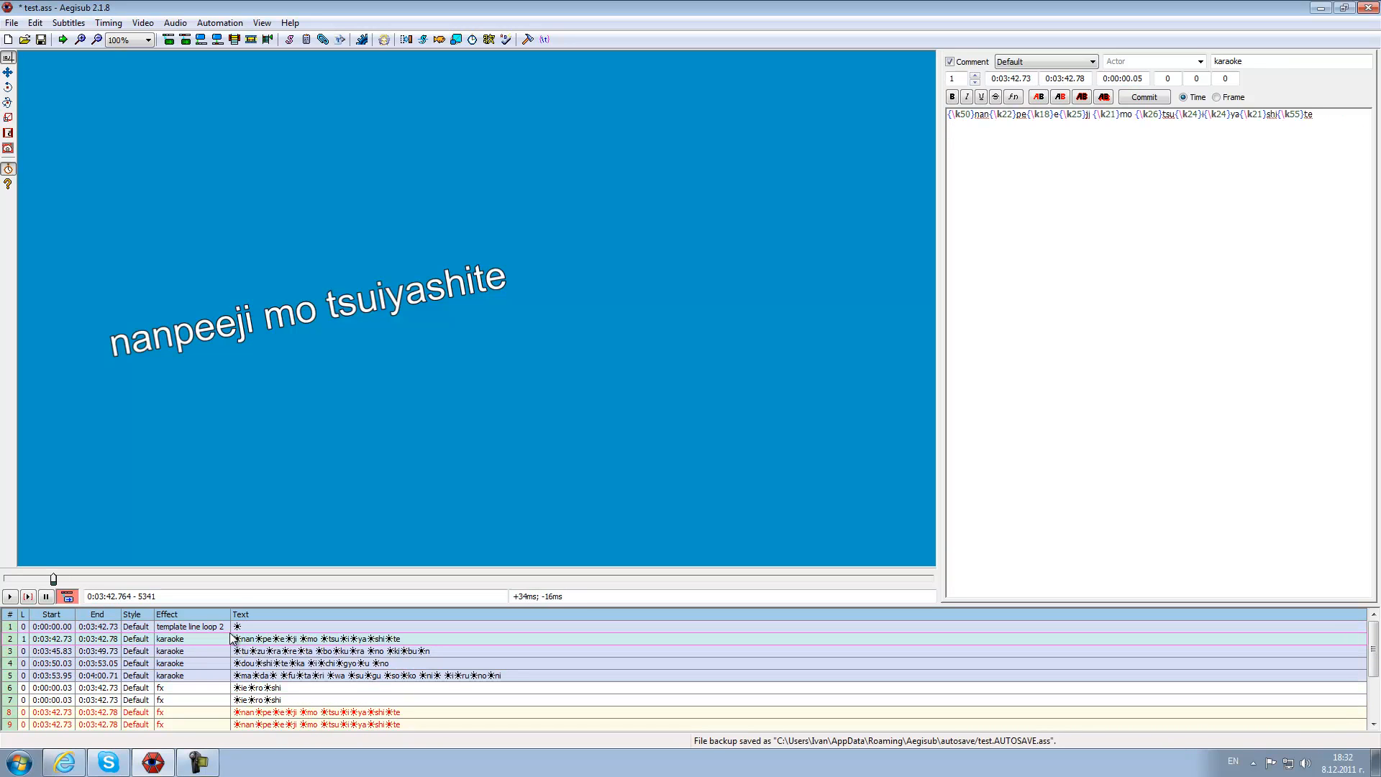
pyautogui.click(231, 630)
pyautogui.click(234, 638)
pyautogui.click(290, 713)
pyautogui.scroll(-1, 290, 708)
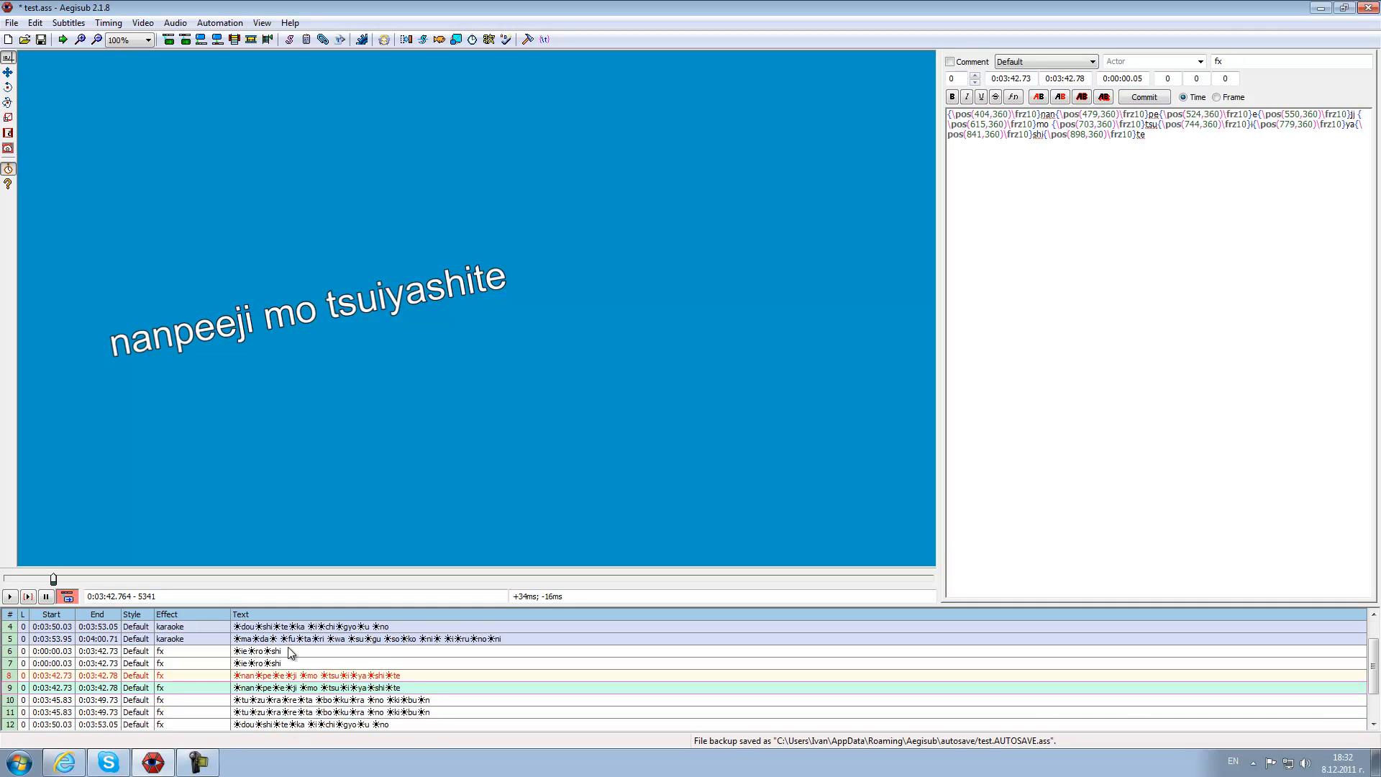
# Set the template line's loop count to 3 and reapply the karaoke template.
pyautogui.scroll(1, 288, 646)
pyautogui.click(271, 628)
pyautogui.click(1307, 62)
pyautogui.press('BackSpace')
pyautogui.write('3')
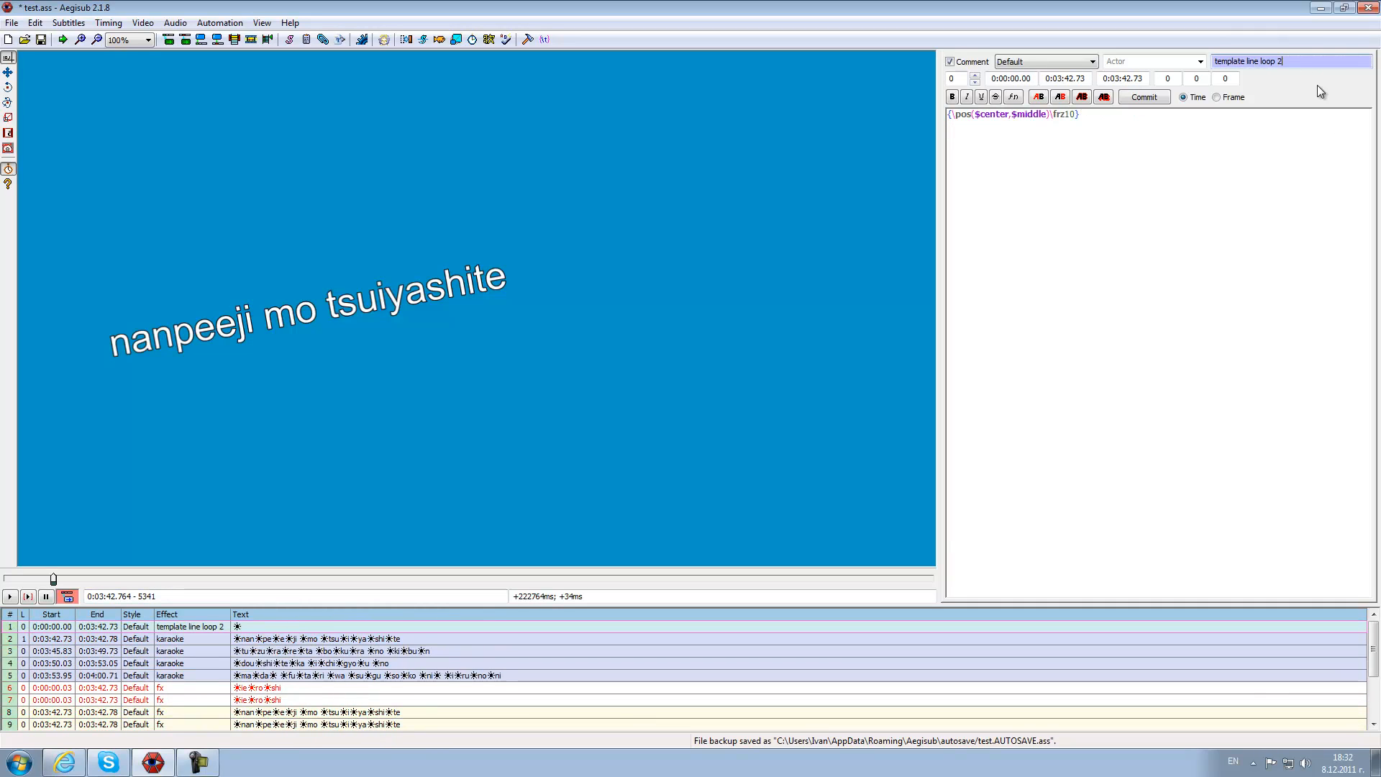
pyautogui.press('Return')
pyautogui.click(219, 22)
pyautogui.click(230, 86)
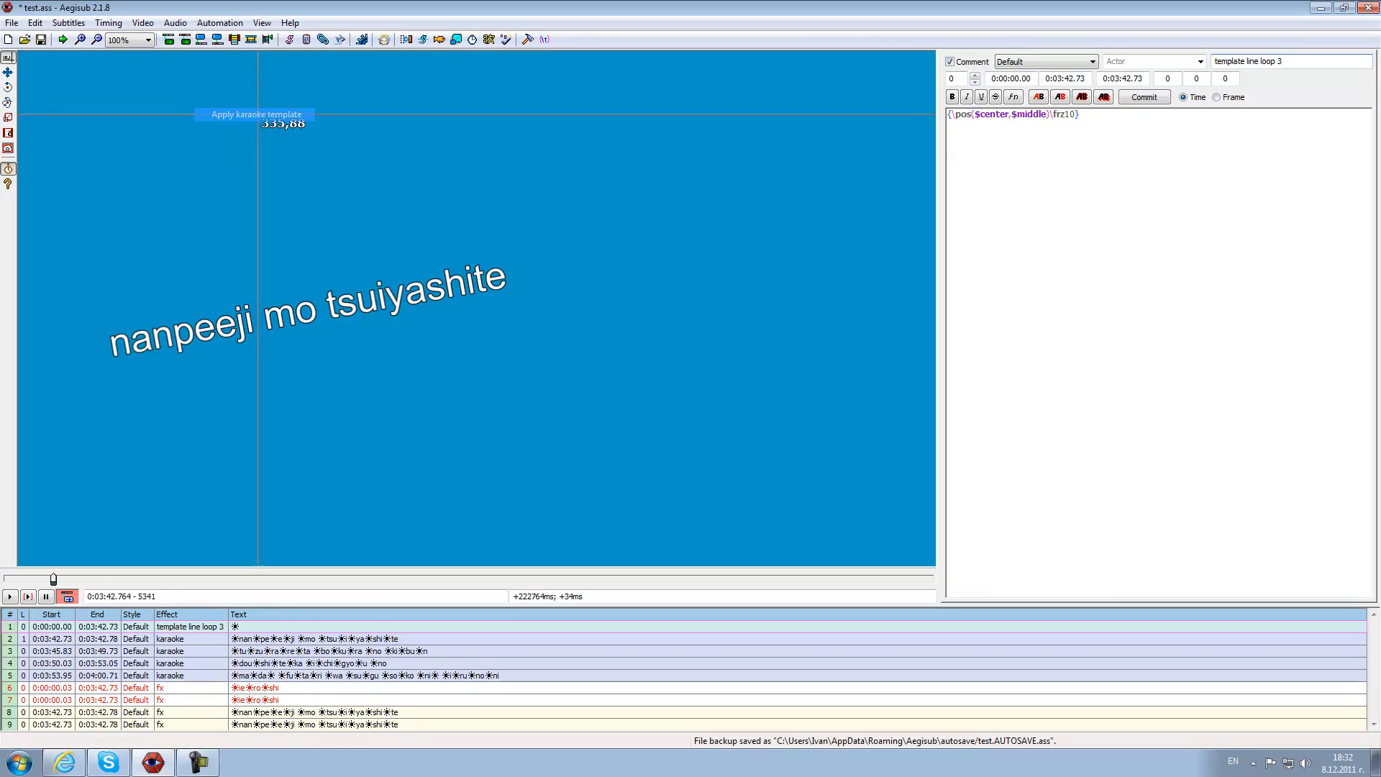
# Set the template line's loop count to 1, reapply the karaoke template, and return to the template line.
pyautogui.click(271, 627)
pyautogui.click(1308, 61)
pyautogui.press('BackSpace')
pyautogui.write('1')
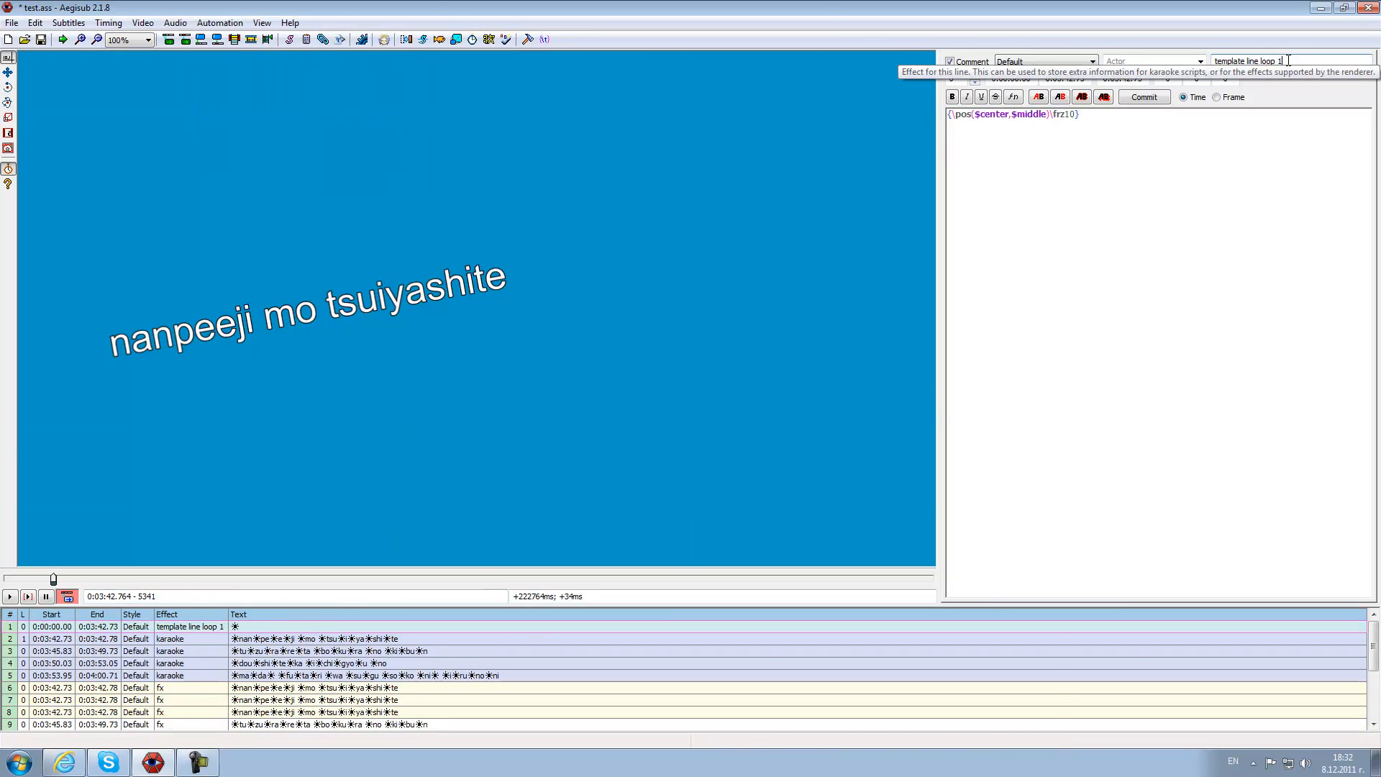
pyautogui.press('Return')
pyautogui.click(219, 22)
pyautogui.click(256, 114)
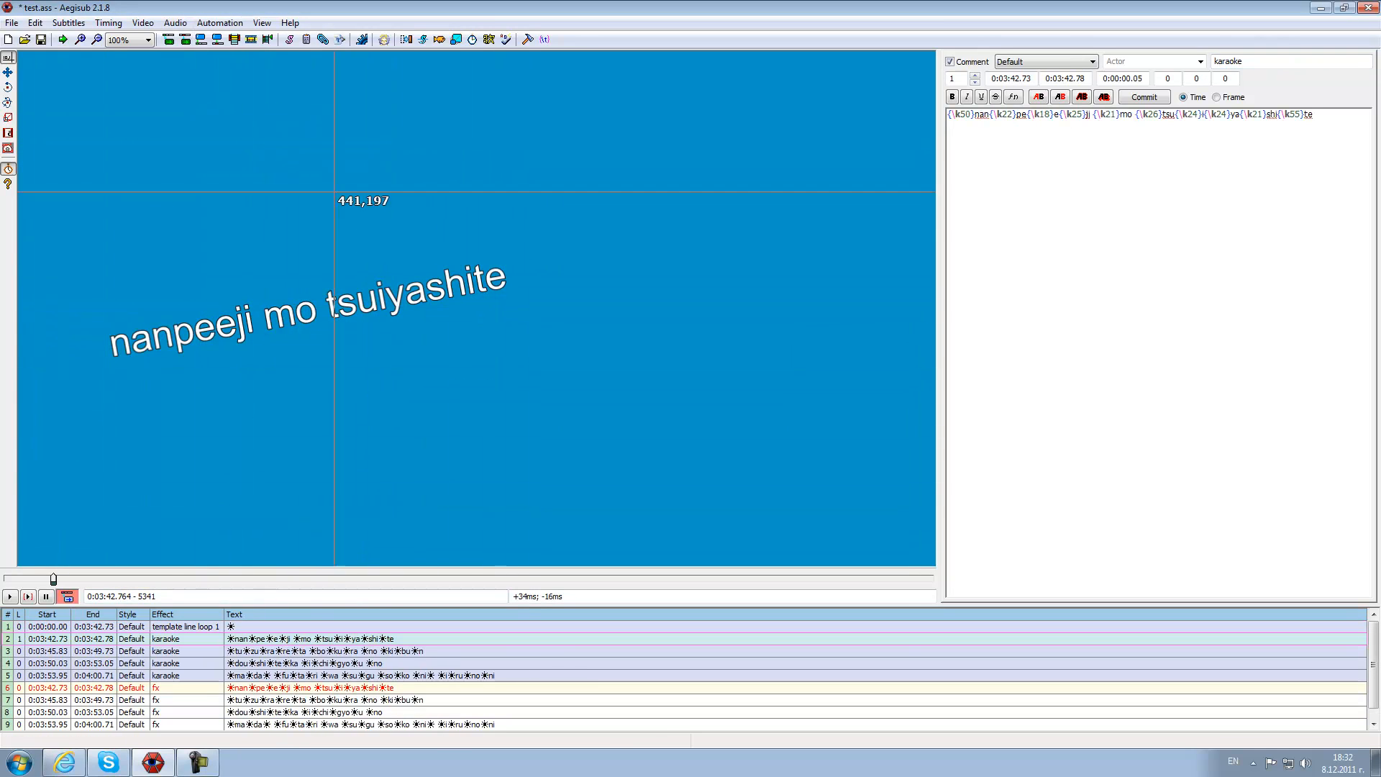
pyautogui.click(270, 628)
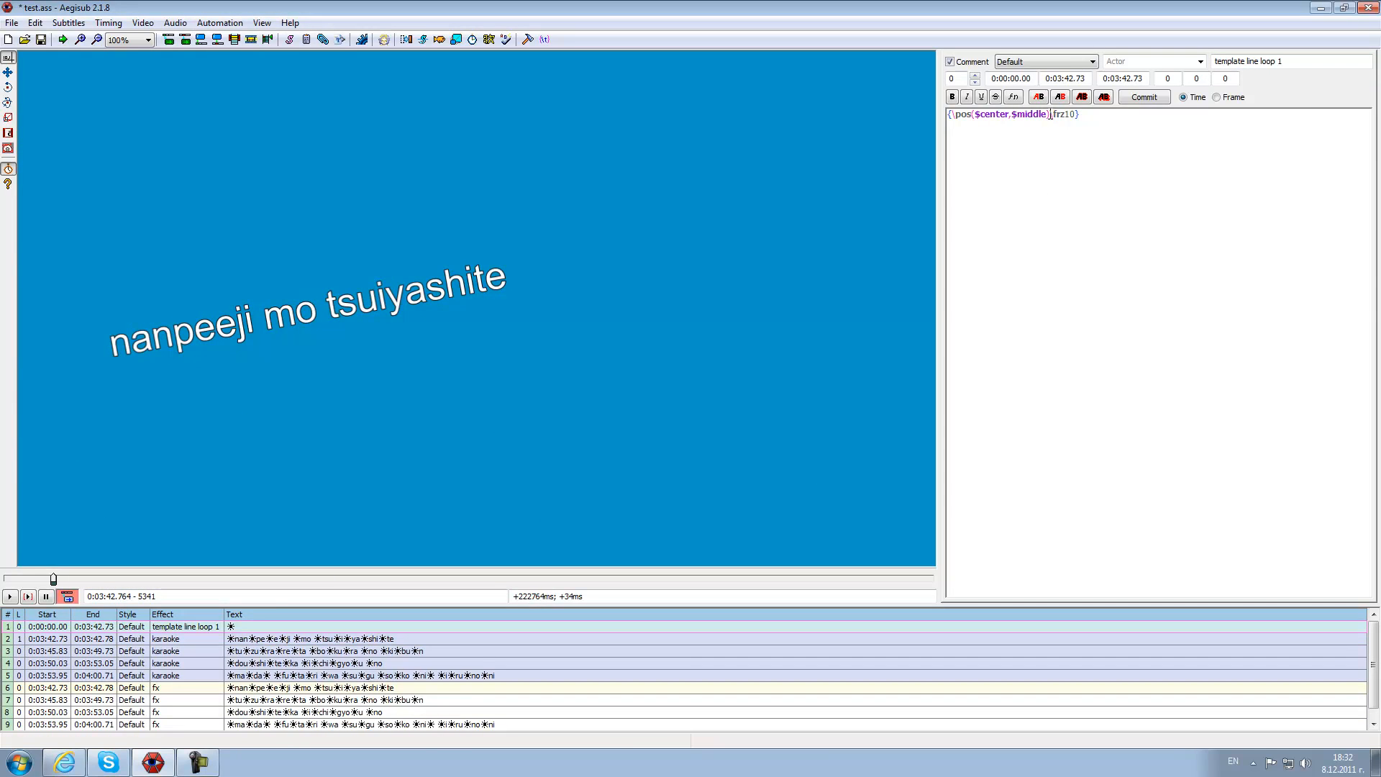
# Move the nanpeeji mo tsuiyashite fx line slightly on the video, to position (409,365), and check the next fx line.
pyautogui.moveTo(1050, 113); pyautogui.dragTo(953, 117)
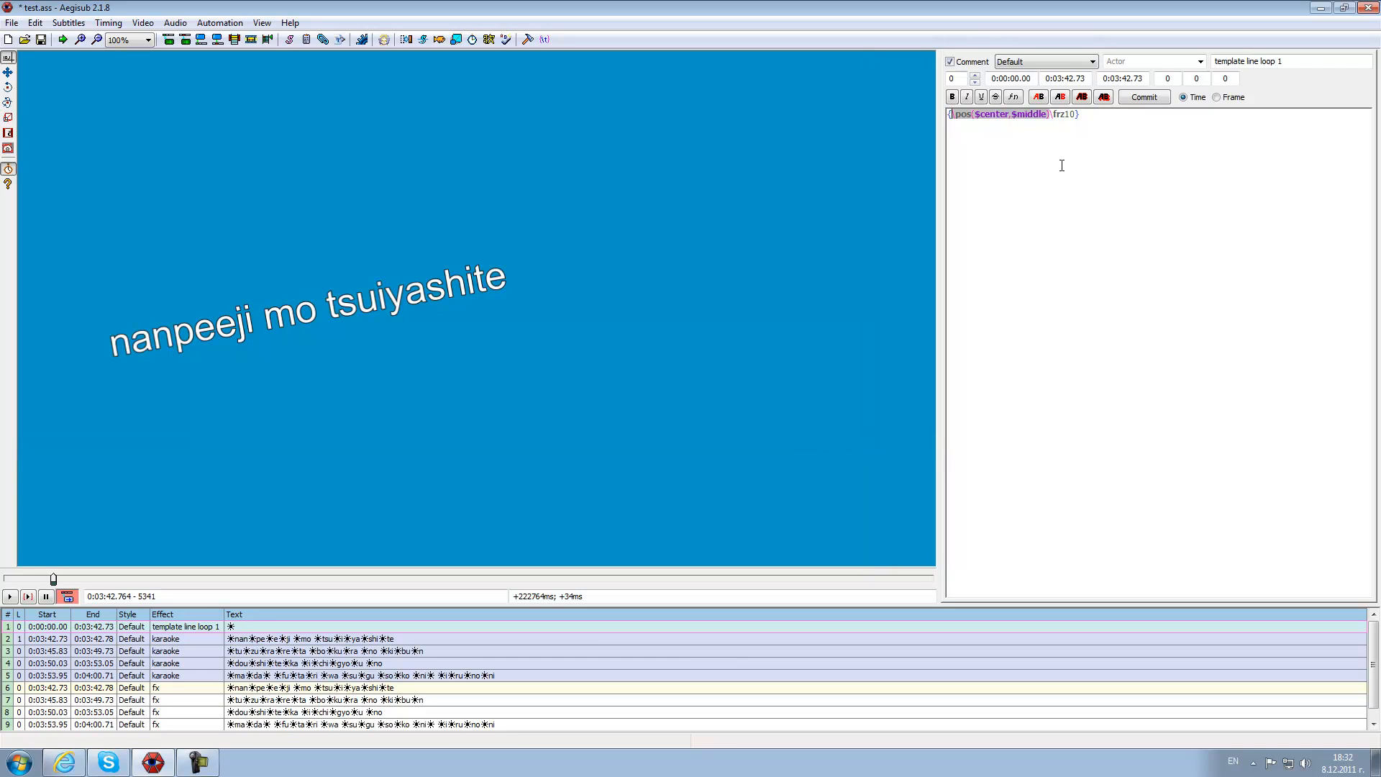
pyautogui.click(8, 72)
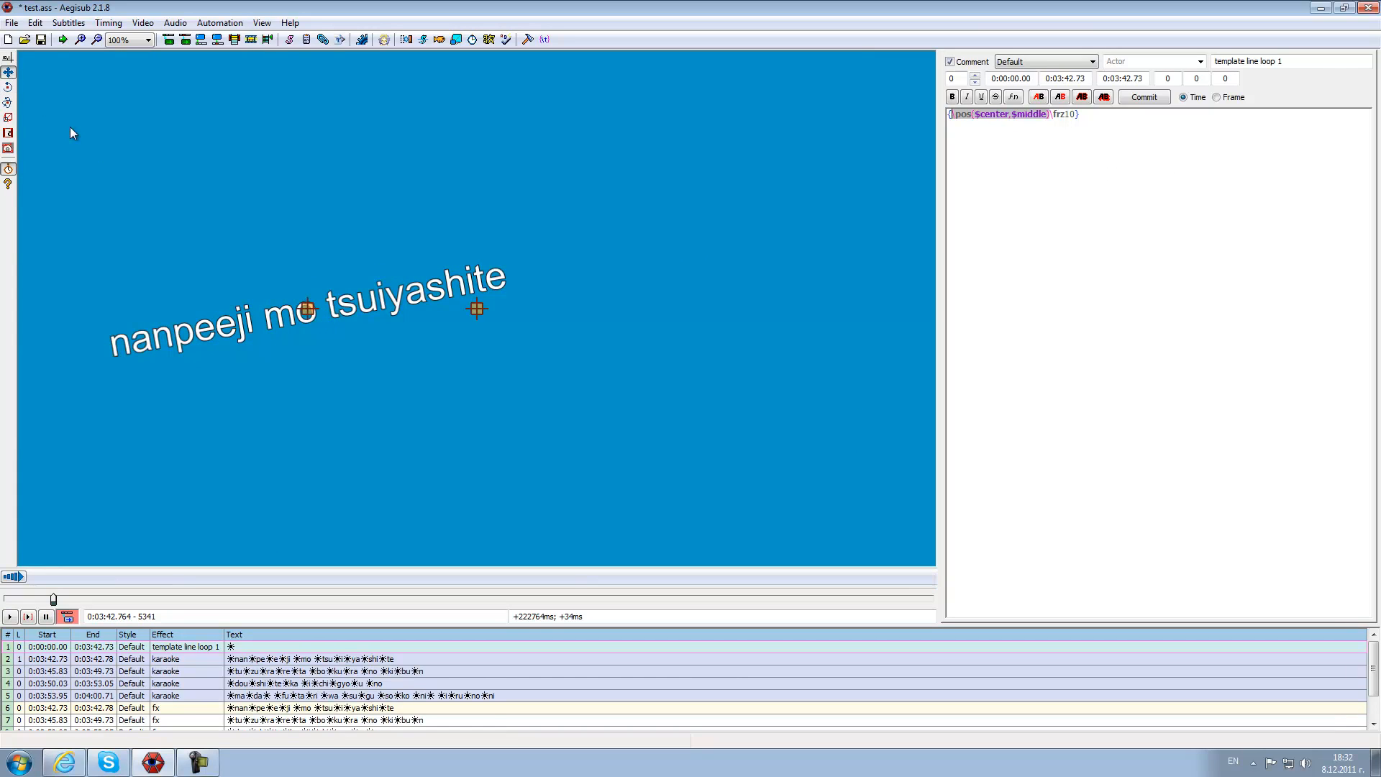
pyautogui.moveTo(310, 313); pyautogui.dragTo(315, 317)
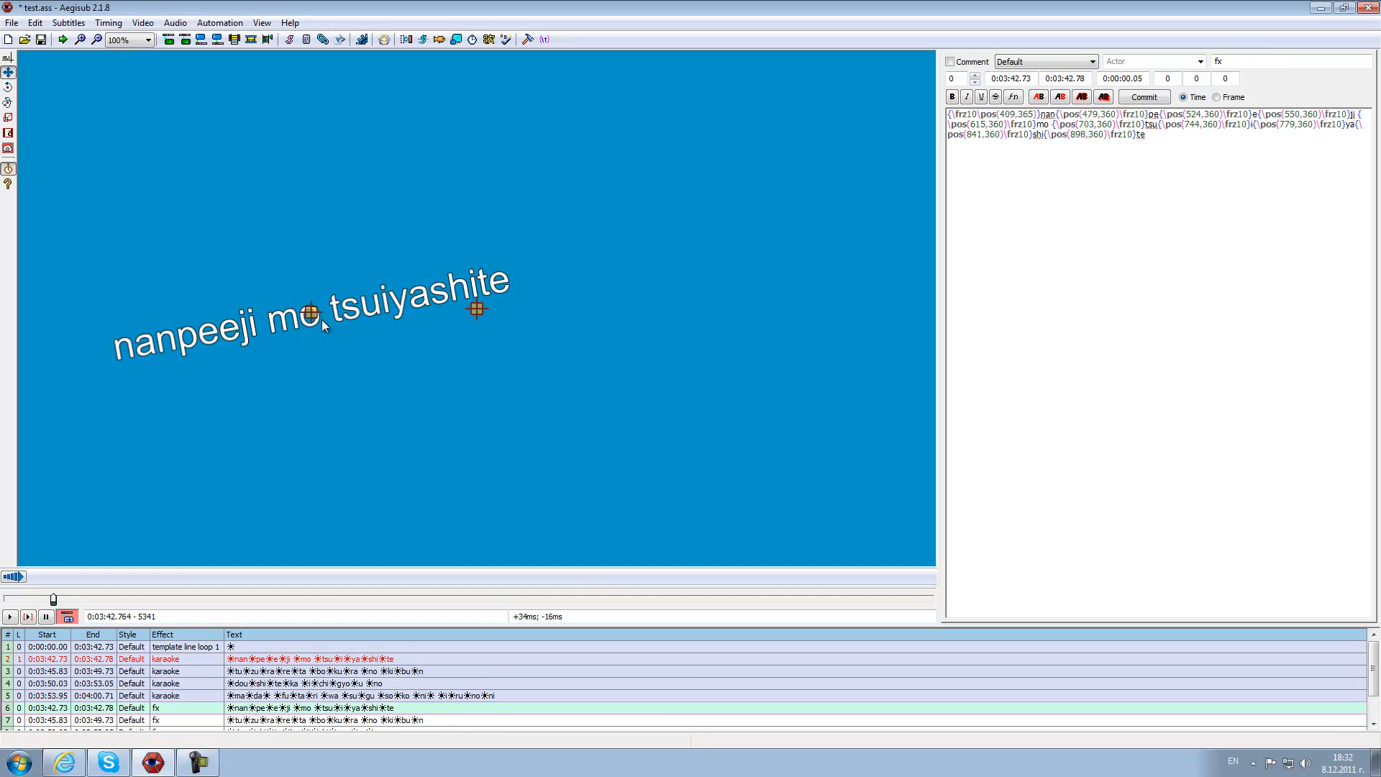
pyautogui.click(280, 717)
pyautogui.click(222, 26)
pyautogui.click(261, 683)
pyautogui.scroll(1, 261, 662)
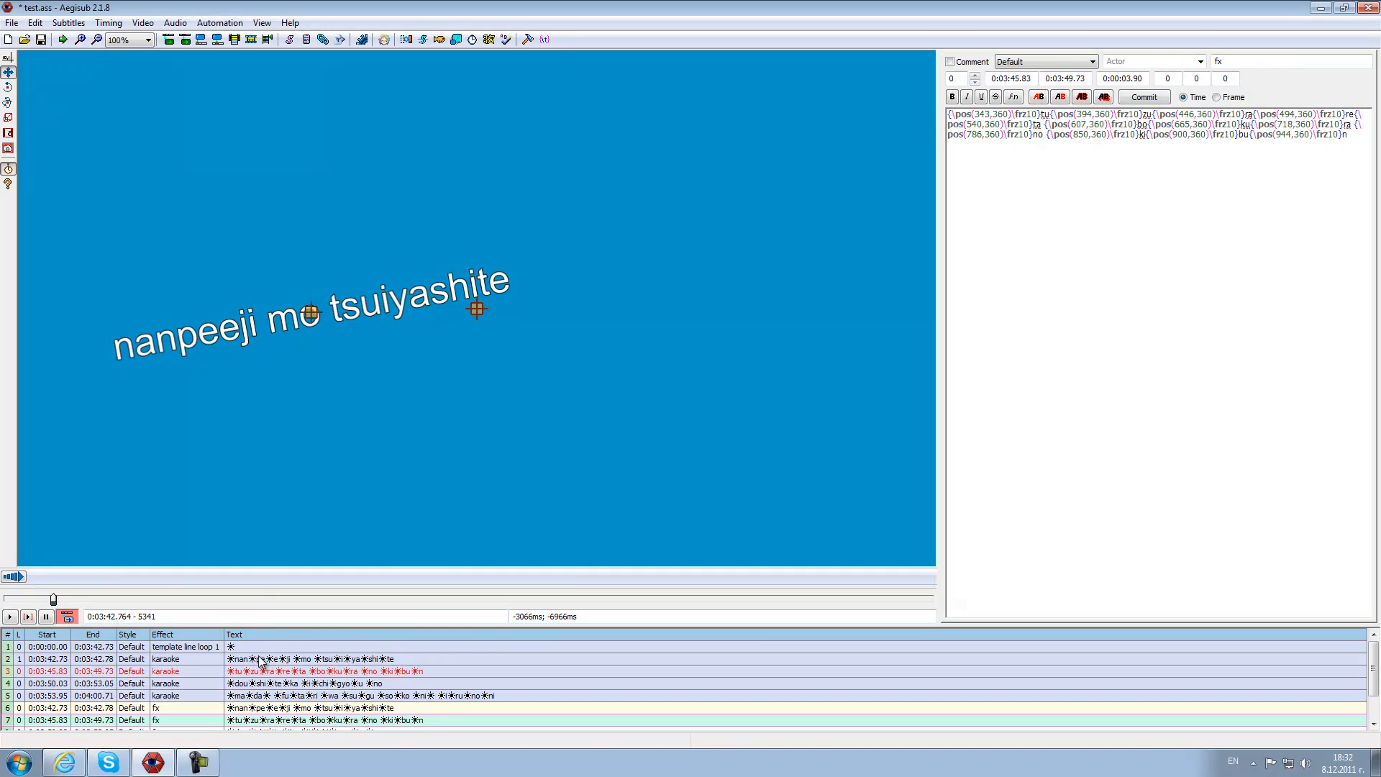
# Set the template line's loop count to 2 and reapply the karaoke template.
pyautogui.click(258, 647)
pyautogui.click(1287, 61)
pyautogui.press('BackSpace')
pyautogui.write('2')
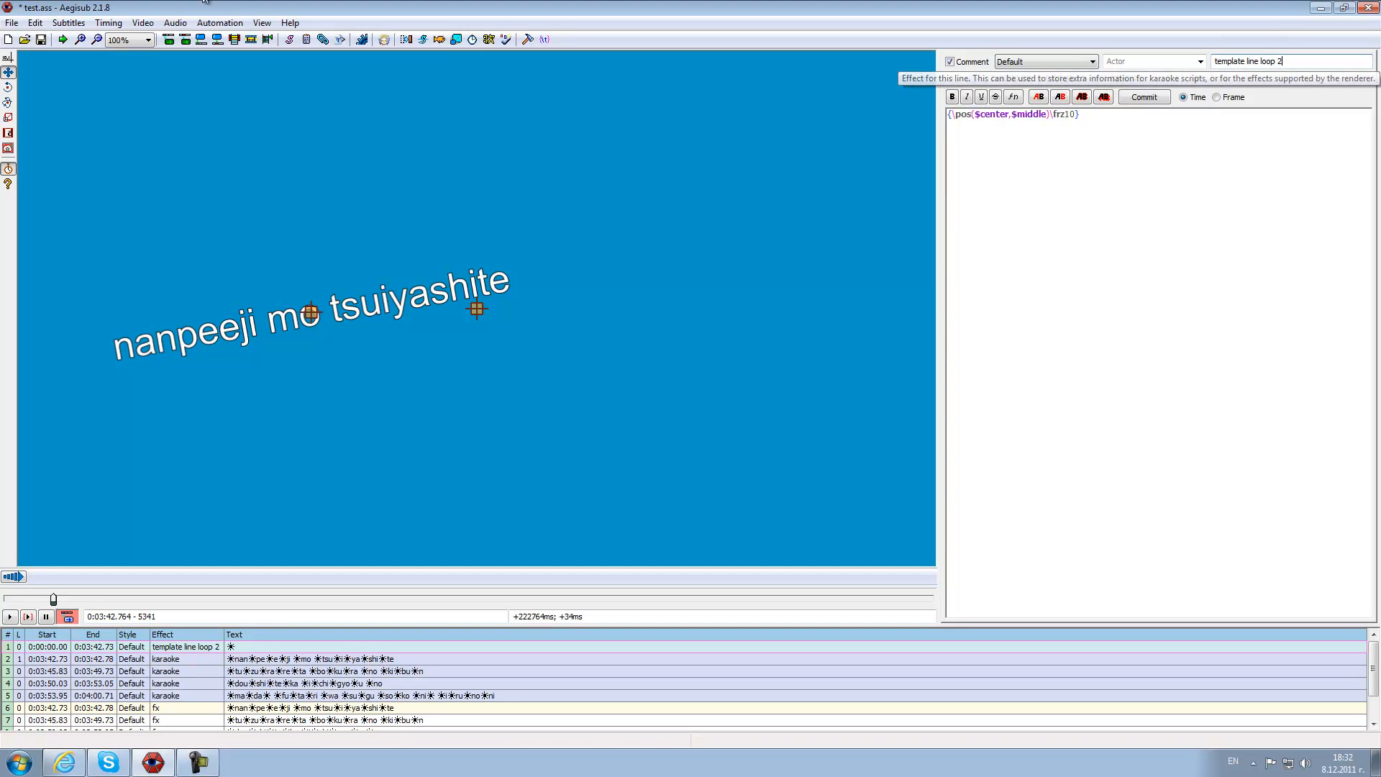
pyautogui.click(219, 23)
pyautogui.click(256, 114)
# Separate the duplicate nanpeeji mo tsuiyashite fx lines by moving one up to (397,273), and return to the template line.
pyautogui.click(300, 709)
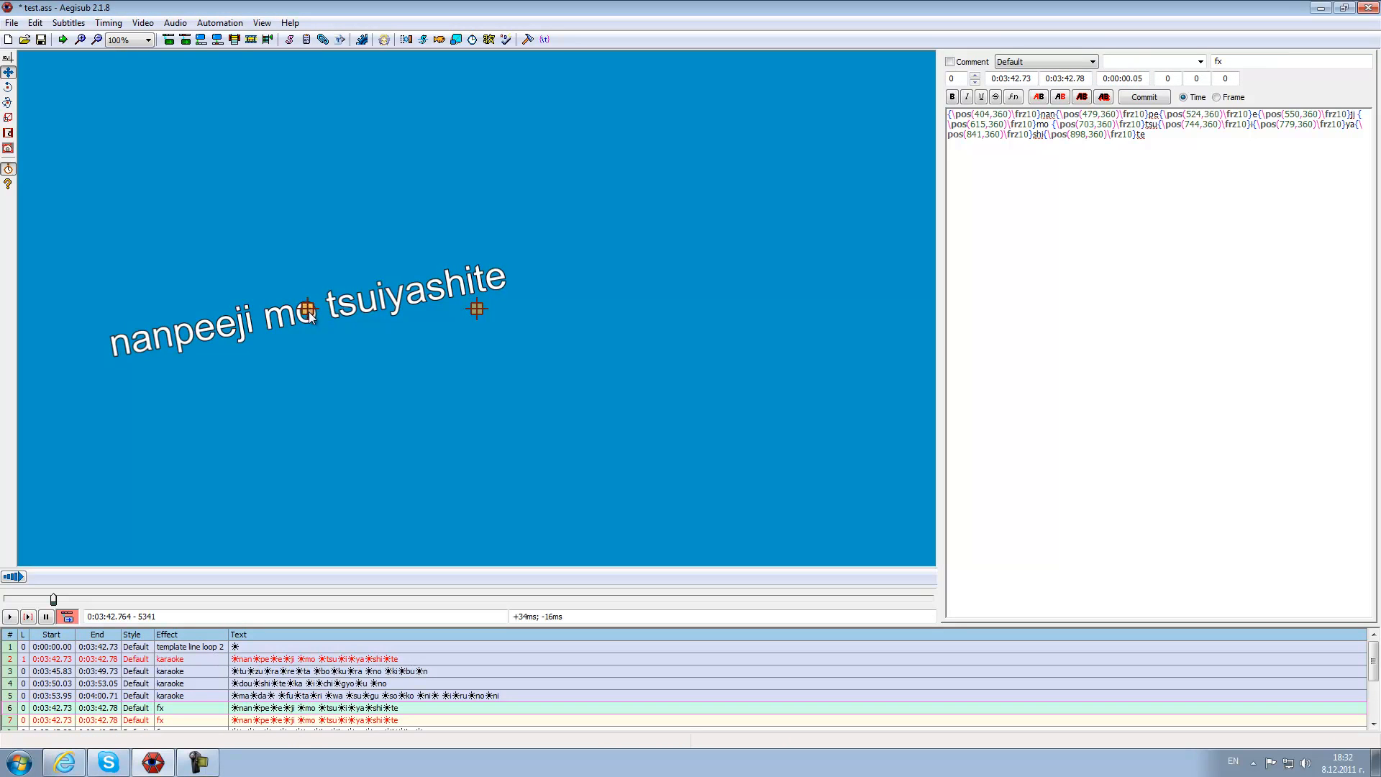
pyautogui.moveTo(302, 320); pyautogui.dragTo(302, 258)
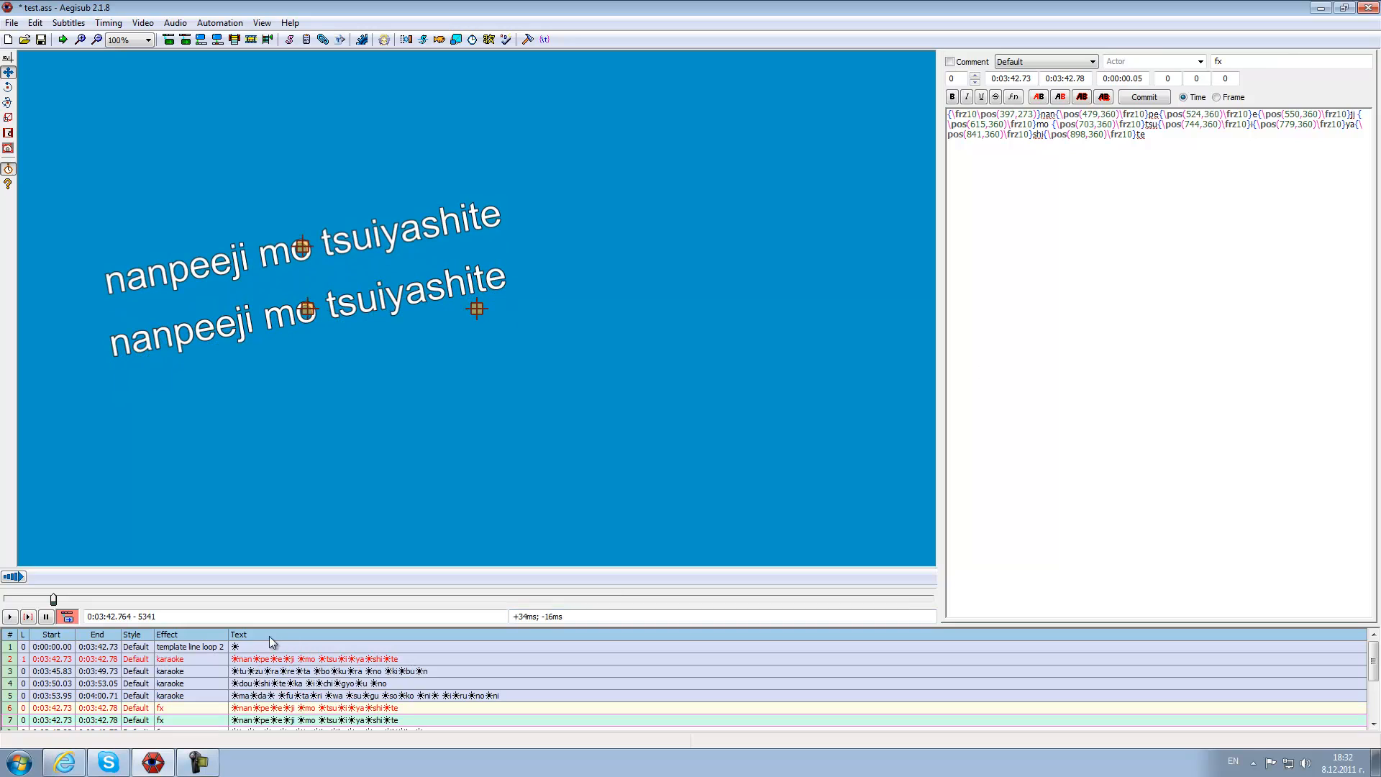
pyautogui.click(241, 644)
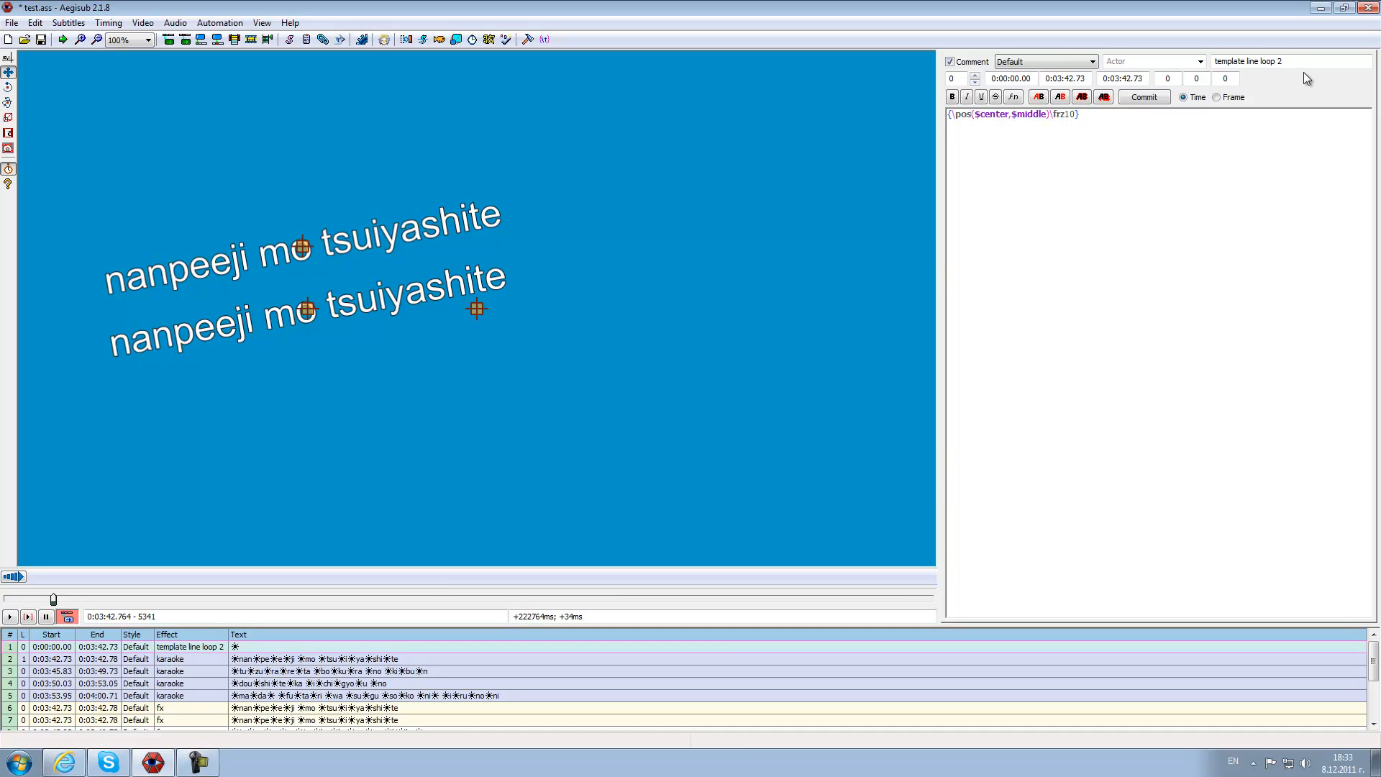
# Replace the template line's effect with code and clear the line's text.
pyautogui.moveTo(1288, 62); pyautogui.dragTo(1259, 60)
pyautogui.click(1096, 164)
pyautogui.moveTo(1301, 62); pyautogui.dragTo(922, 8)
pyautogui.write('code')
pyautogui.press('Return')
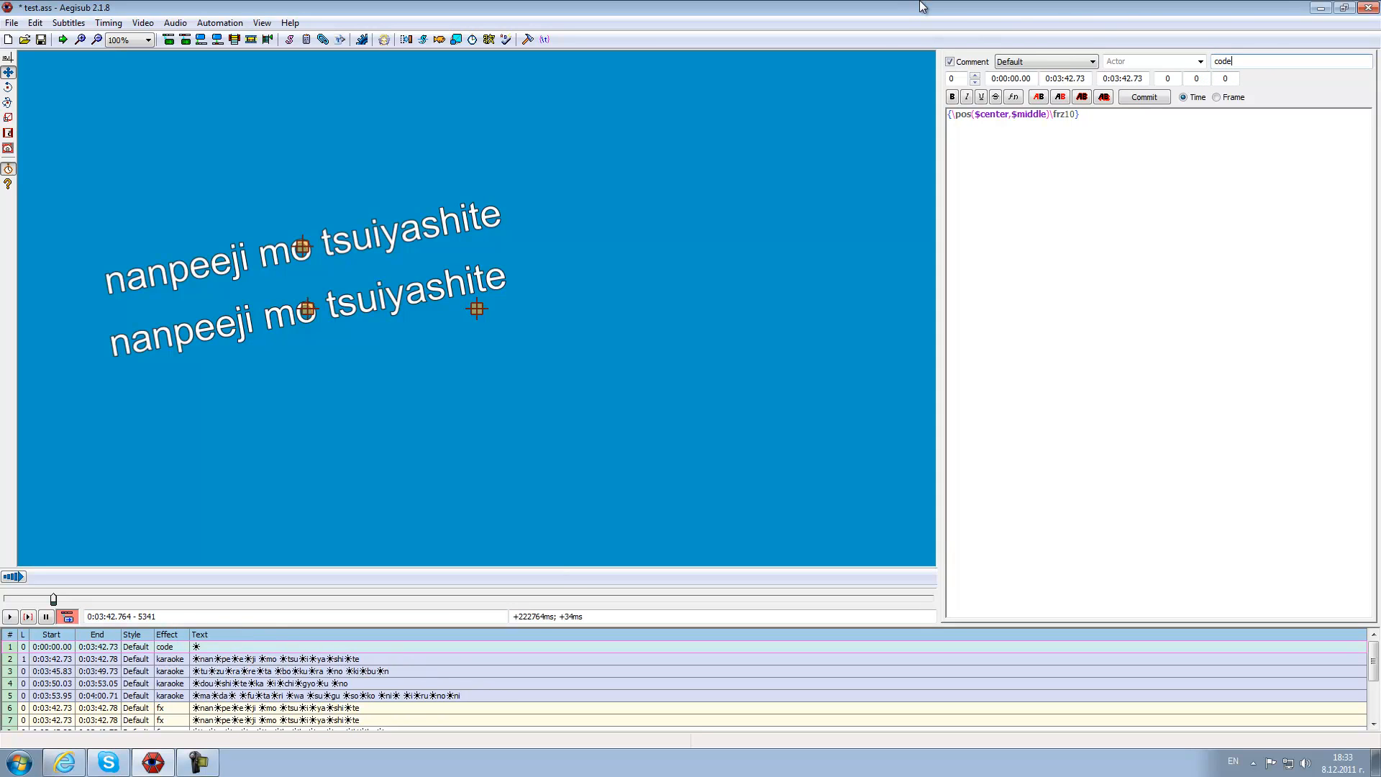
pyautogui.hotkey('ctrl', 'a')
pyautogui.press('Delete')
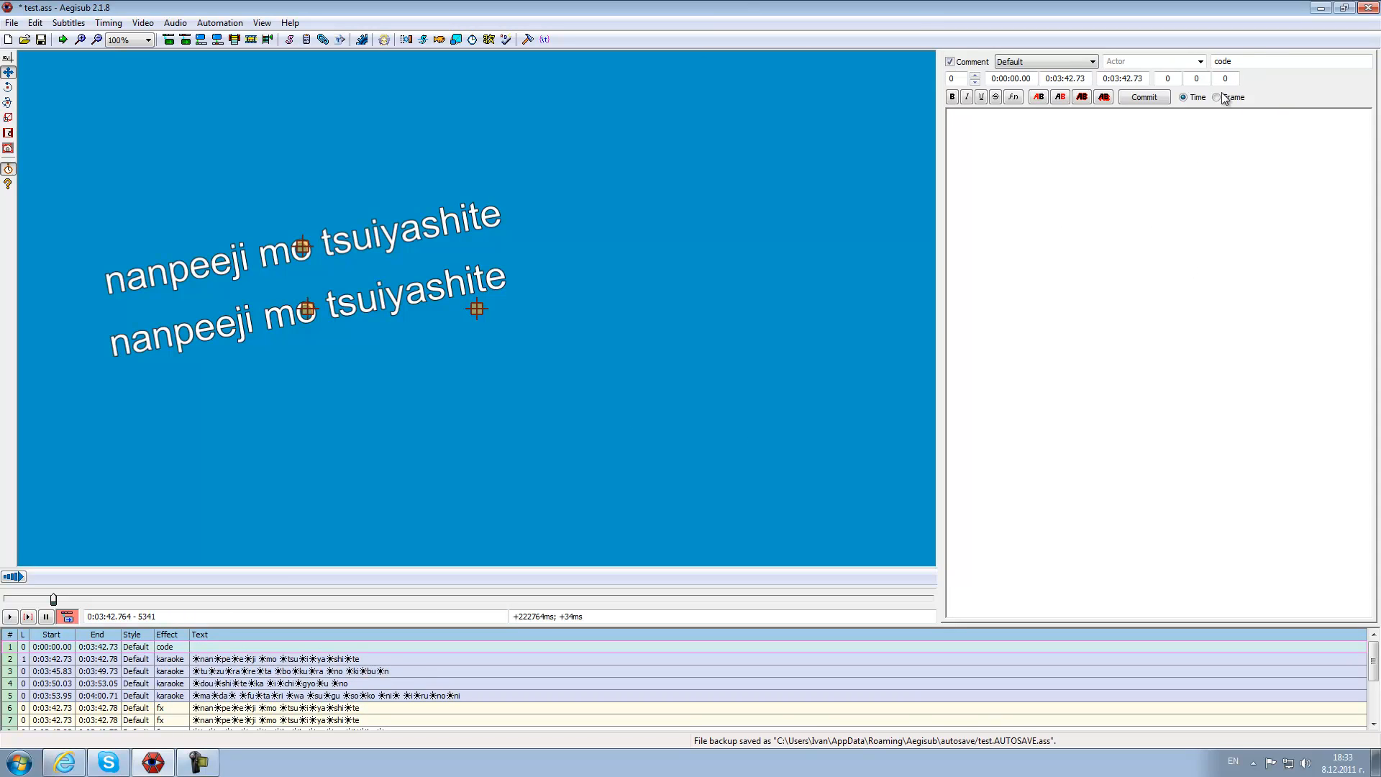
# Extend the code line's effect to code line syl furi, and reduce it to code syl.
pyautogui.write('line syl')
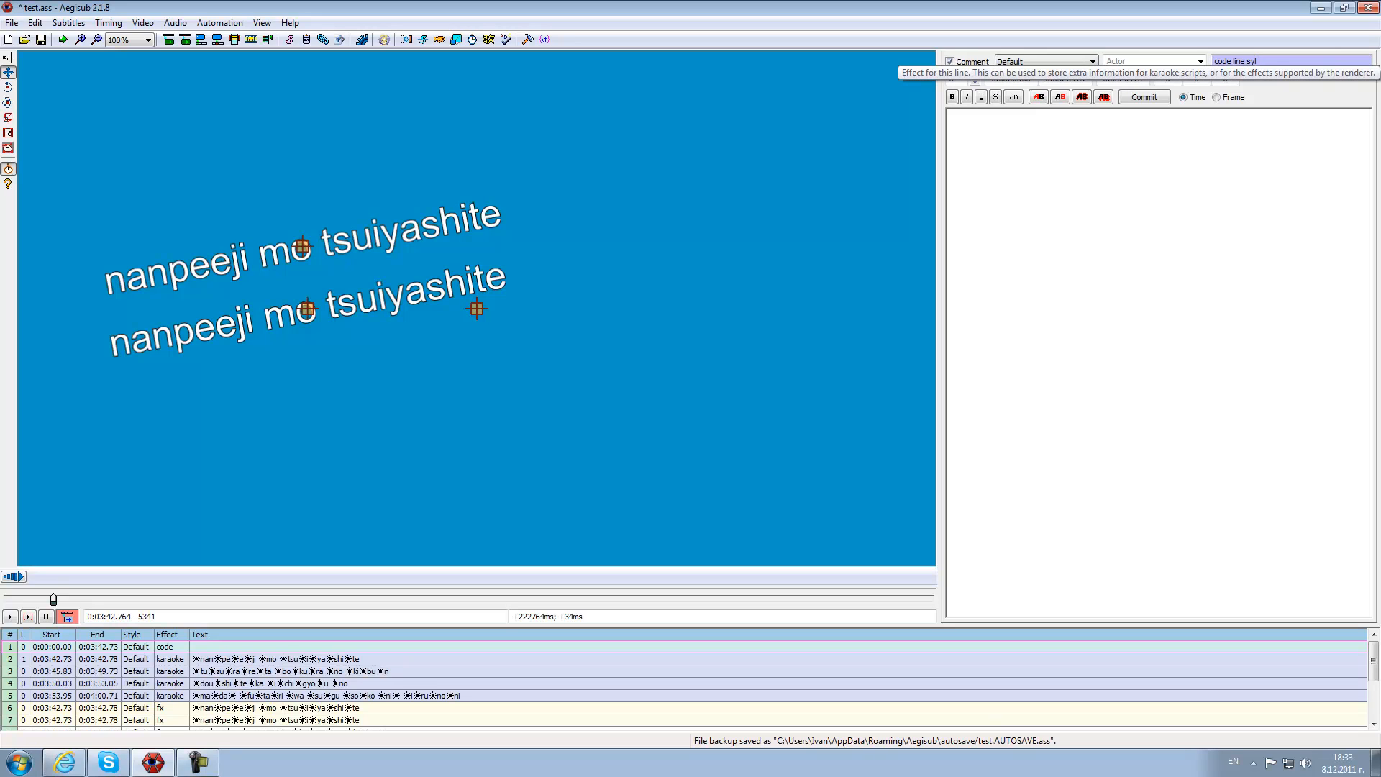
pyautogui.write(' furi')
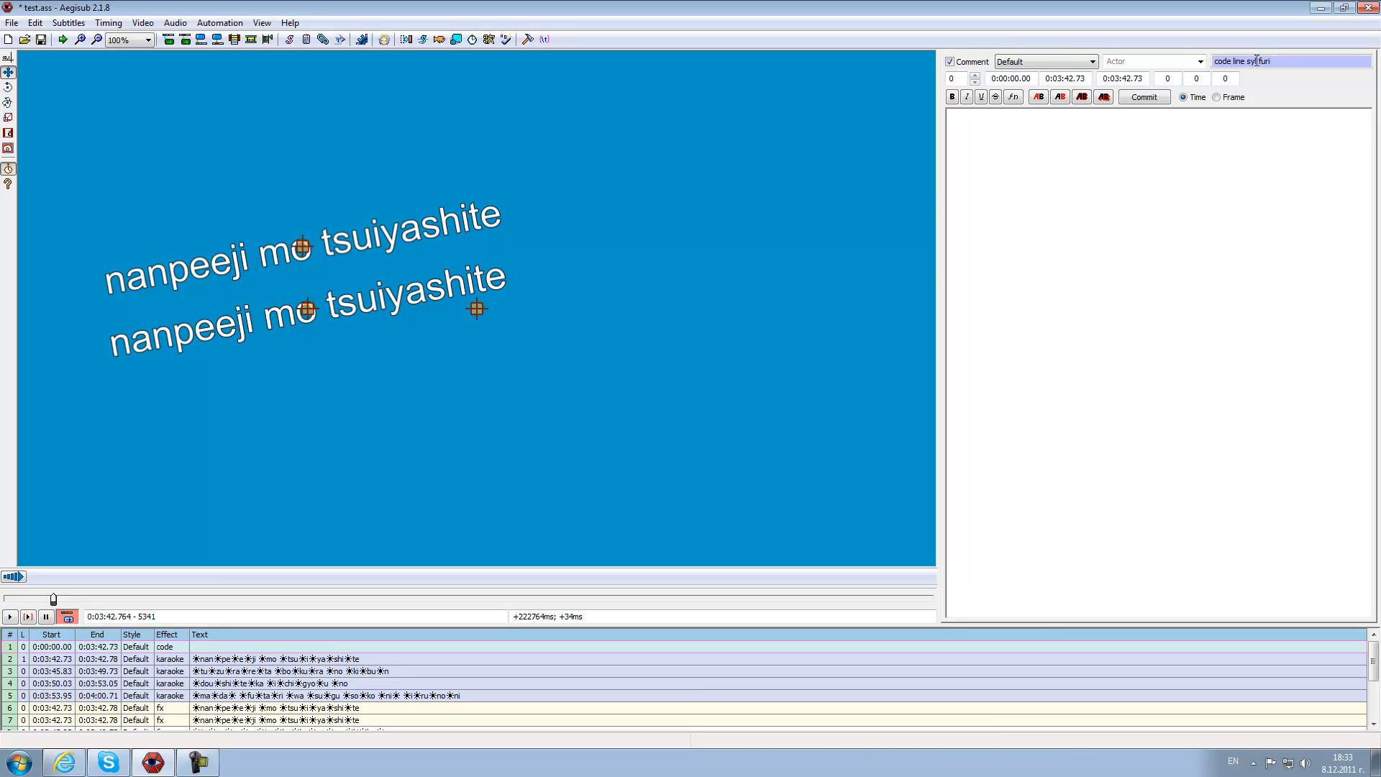
pyautogui.press('BackSpace')
pyautogui.press('BackSpace')
pyautogui.press('BackSpace')
pyautogui.press('BackSpace')
pyautogui.press('BackSpace')
pyautogui.press('BackSpace')
pyautogui.press('BackSpace')
pyautogui.press('BackSpace')
pyautogui.press('BackSpace')
pyautogui.press('BackSpace')
pyautogui.press('BackSpace')
pyautogui.press('BackSpace')
pyautogui.write('syl')
pyautogui.press('Return')
pyautogui.click(247, 659)
pyautogui.click(247, 647)
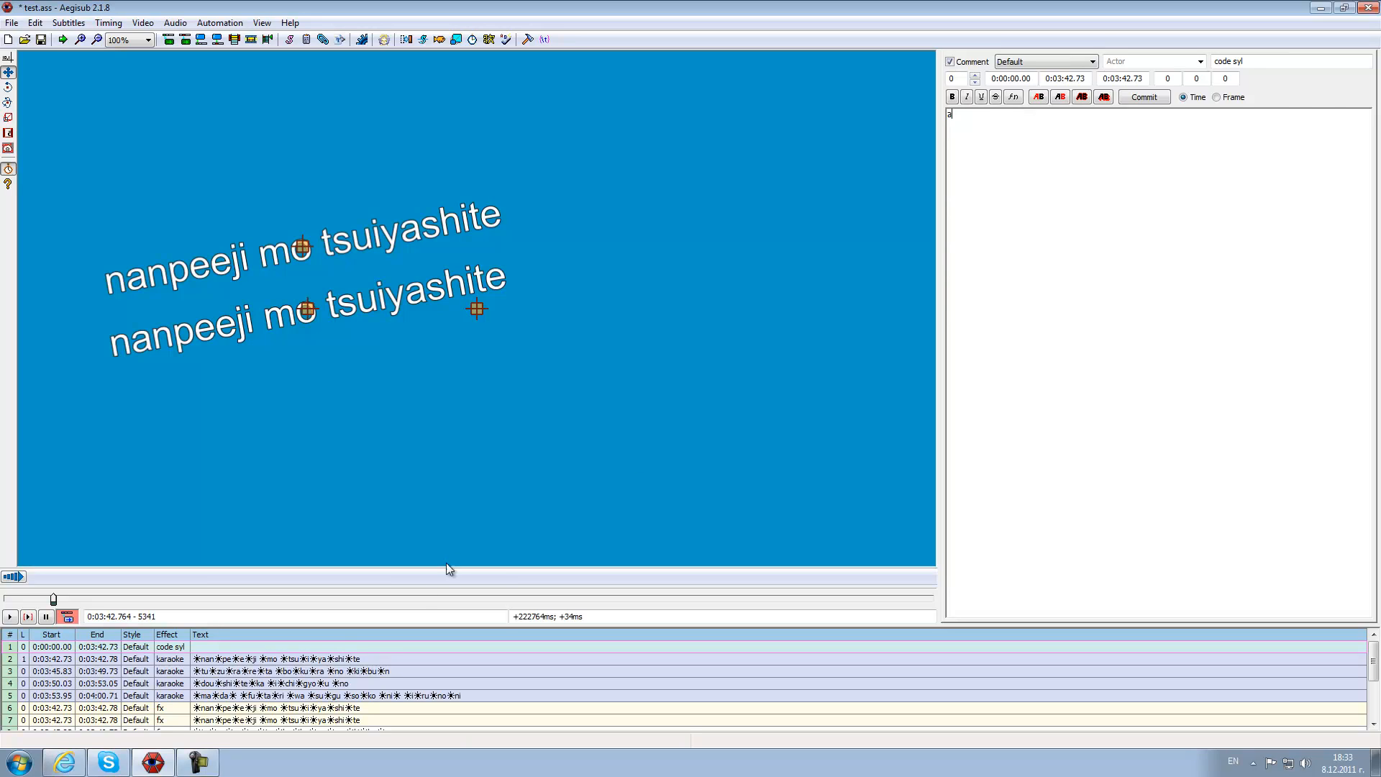
# Delete the code syl line from the subtitle list.
pyautogui.click(213, 670)
pyautogui.click(220, 657)
pyautogui.click(223, 647)
pyautogui.click(1080, 202)
pyautogui.rightClick(250, 647)
pyautogui.click(295, 637)
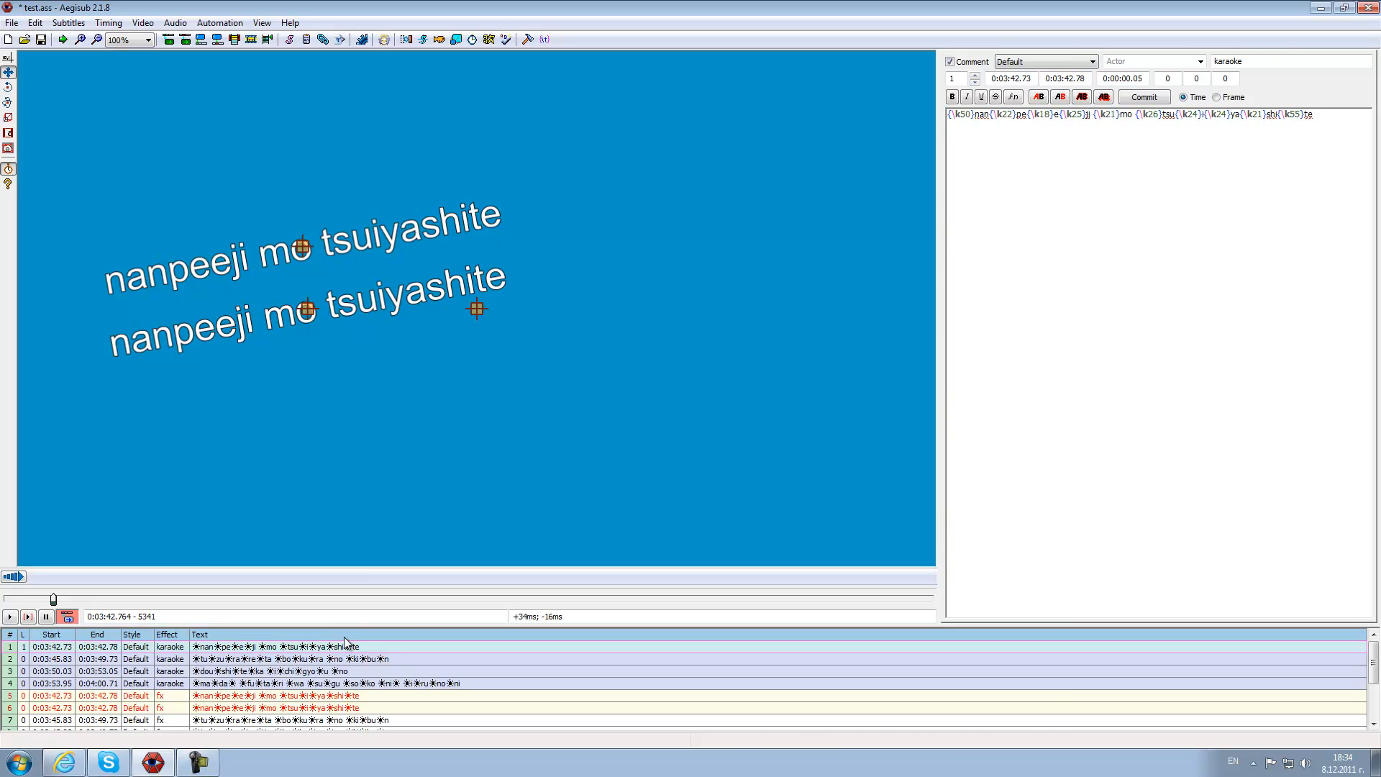
# Insert an empty line before the nanpeeji mo tsuiyashite karaoke line.
pyautogui.click(257, 659)
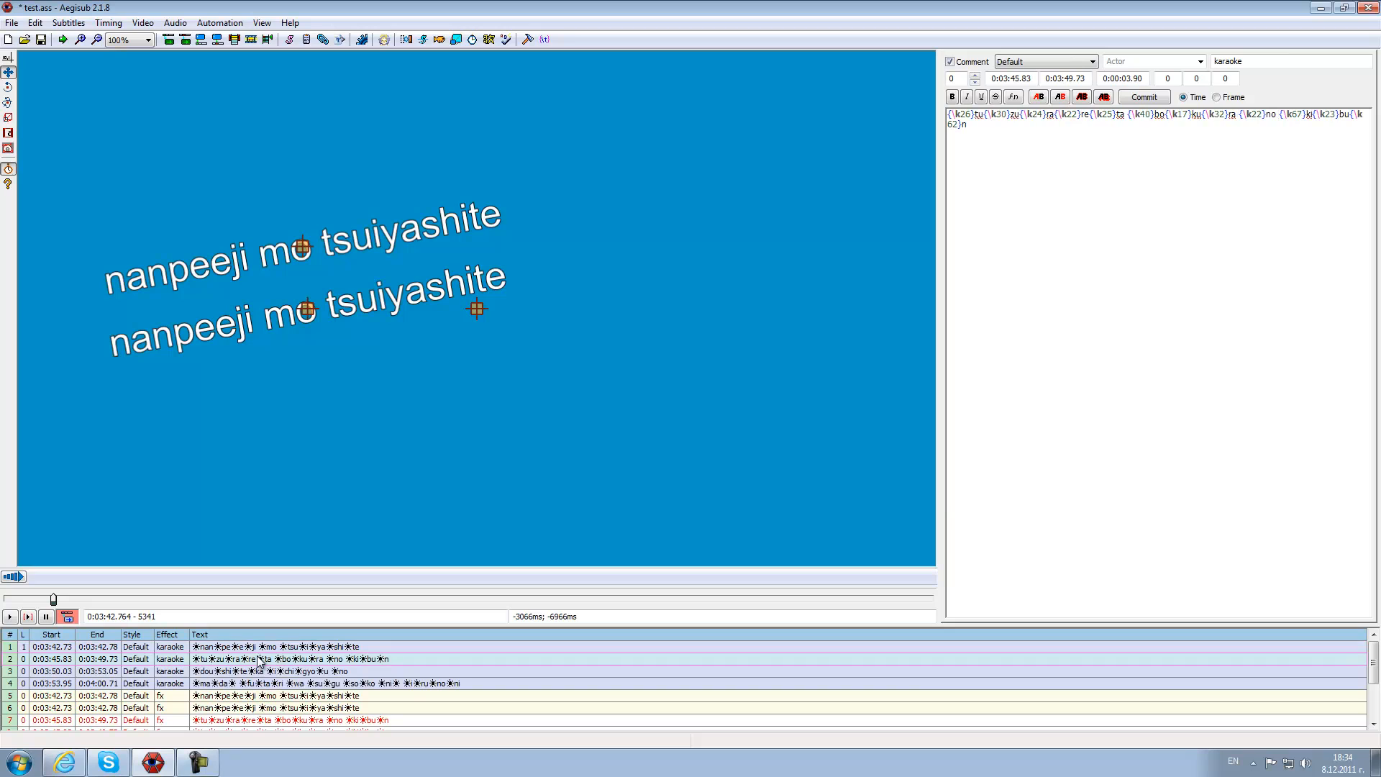
pyautogui.rightClick(259, 656)
pyautogui.click(243, 646)
pyautogui.rightClick(243, 645)
pyautogui.click(339, 321)
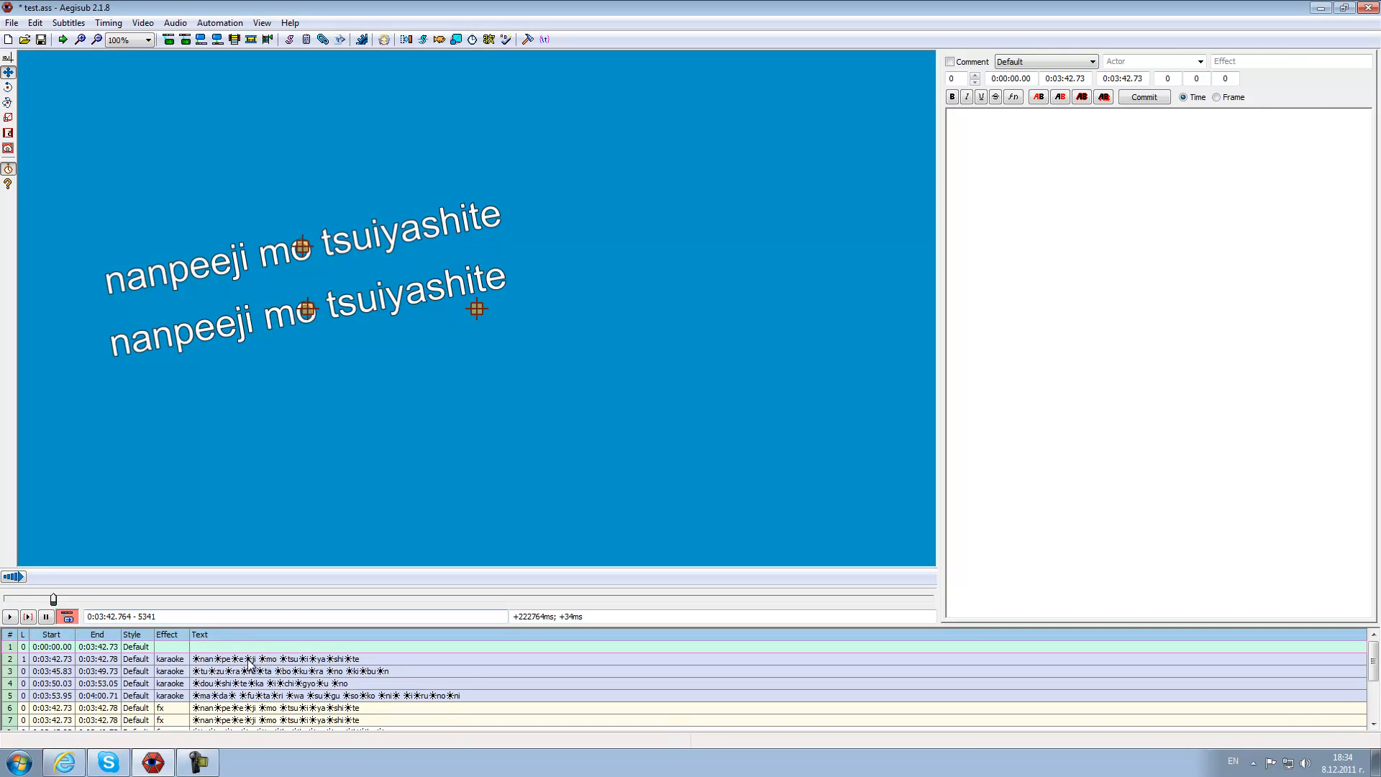
# Give the new line the effect template line all and the text {\frz10}, and mark it as a comment.
pyautogui.click(1274, 65)
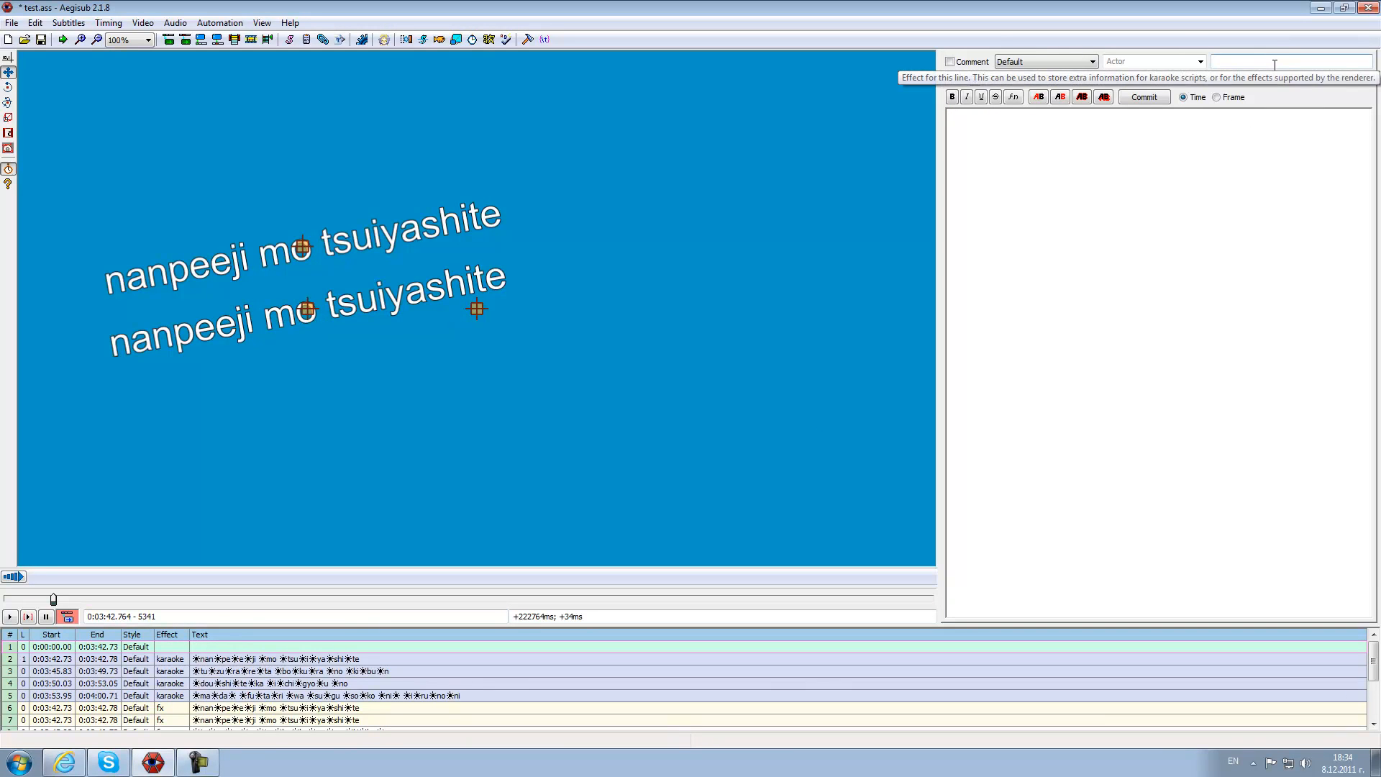
pyautogui.write('template s')
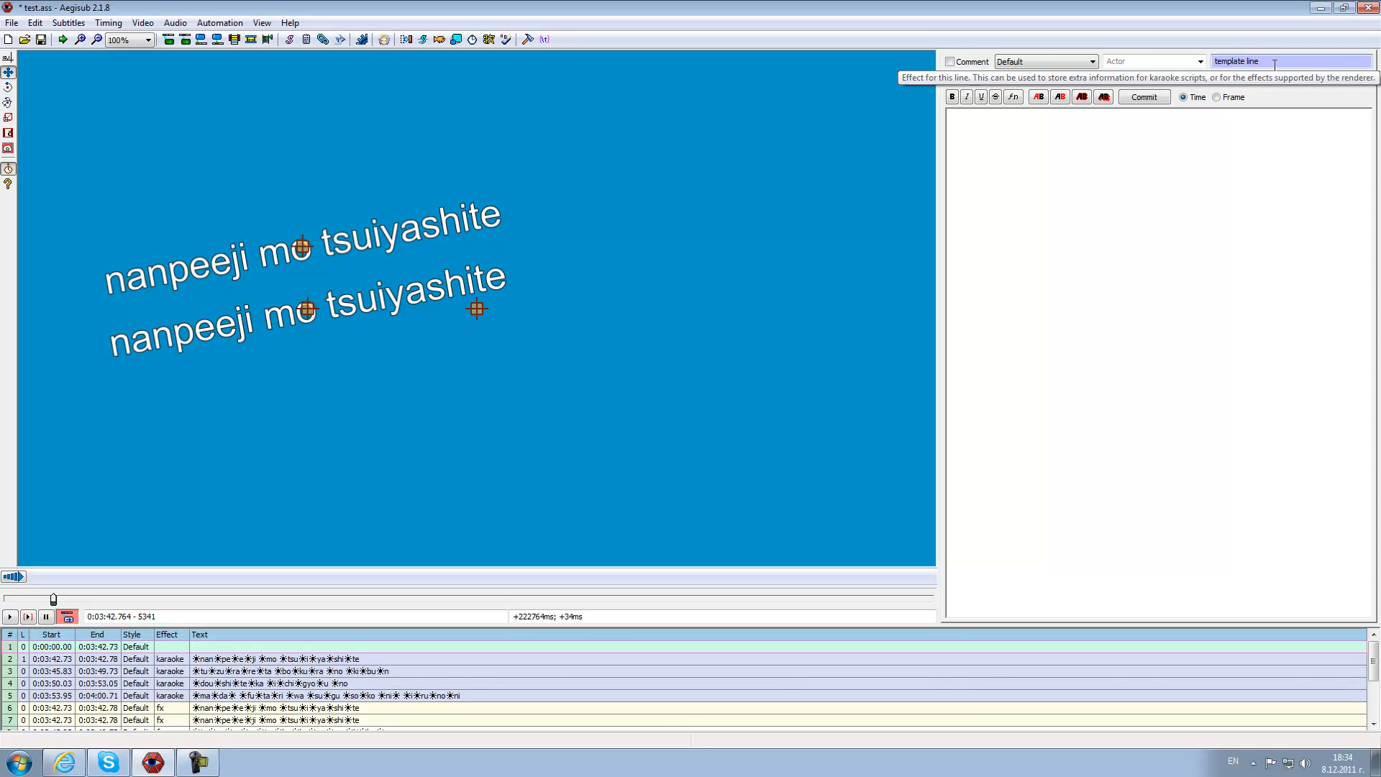
pyautogui.write('ll')
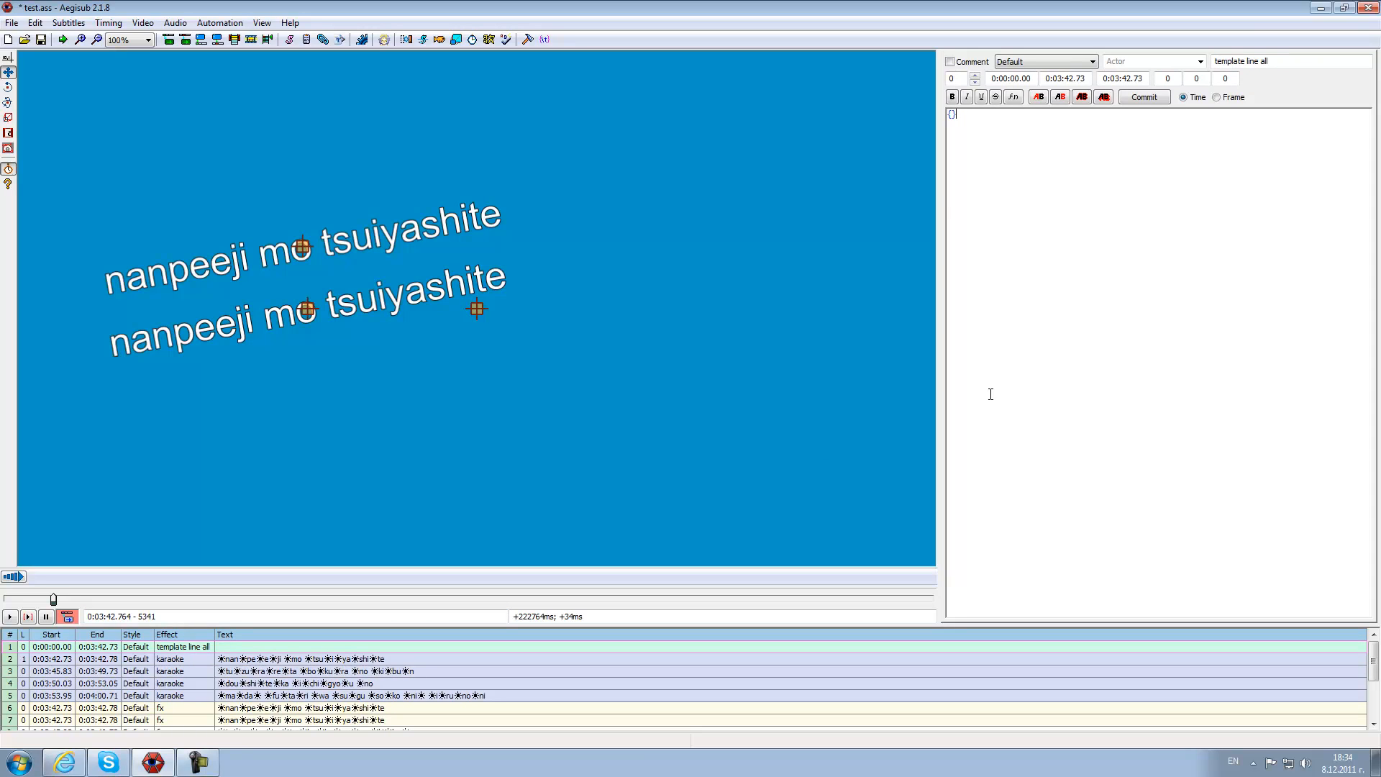
pyautogui.press('Return')
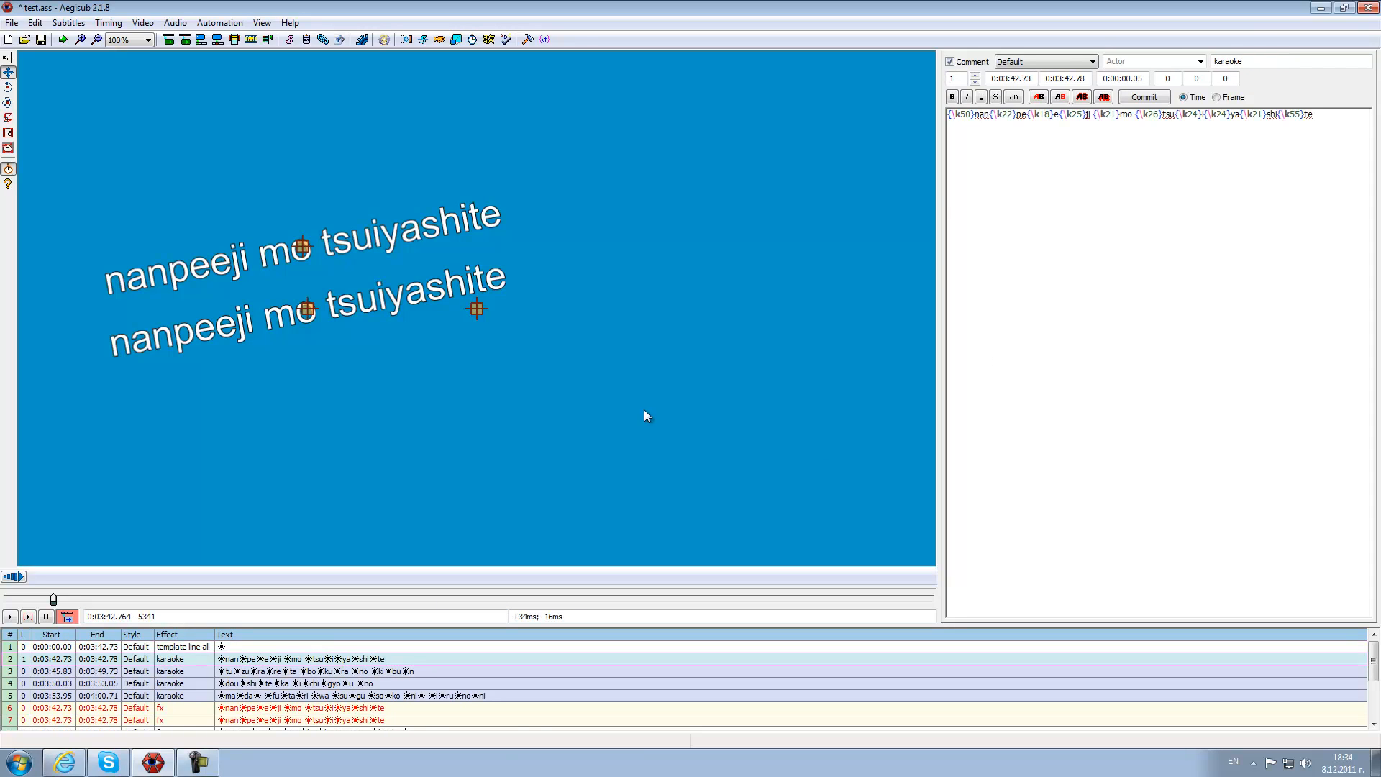
pyautogui.click(222, 649)
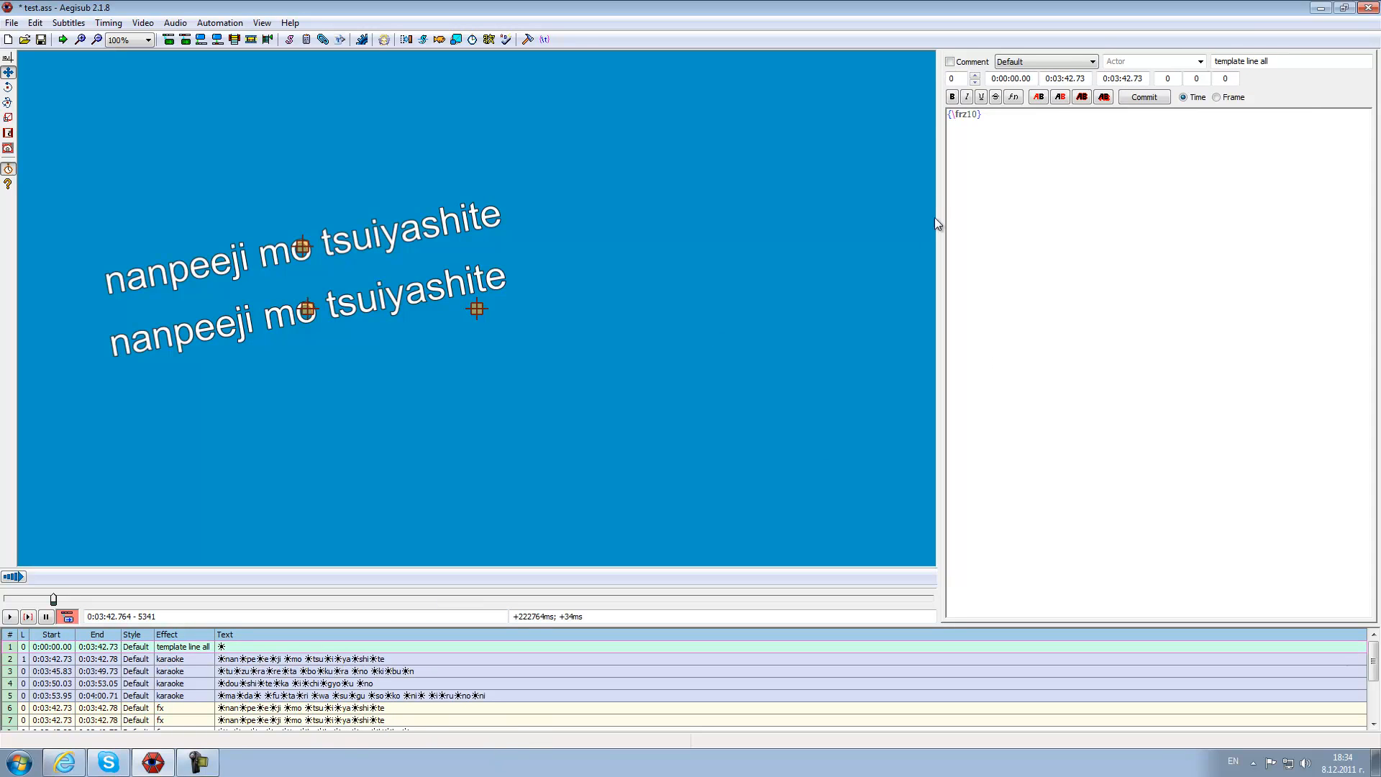
pyautogui.click(972, 62)
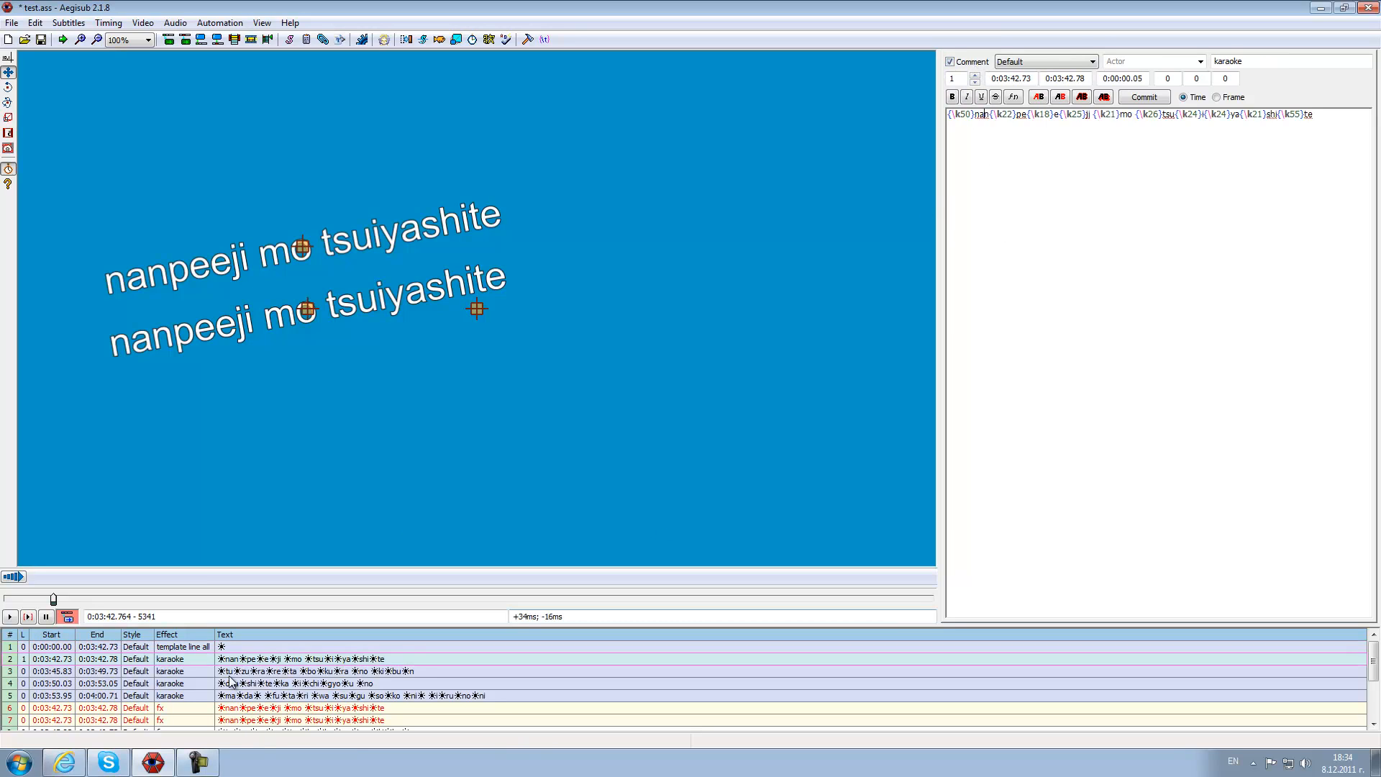
# Examine the script's styles in the Styles Manager, including the settings of Copy of Default-furigana.
pyautogui.keyDown('shift'); pyautogui.click(196, 695); pyautogui.keyUp('shift')
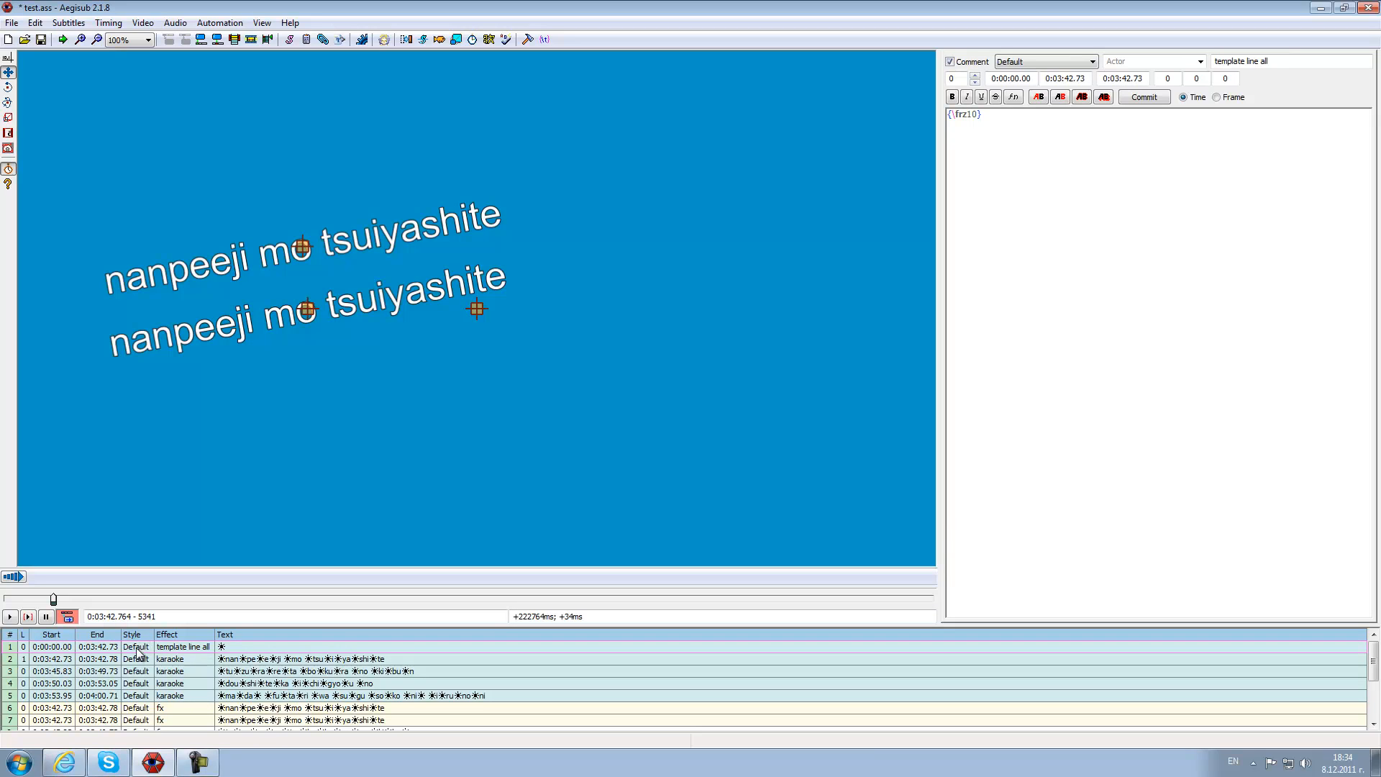
pyautogui.click(68, 22)
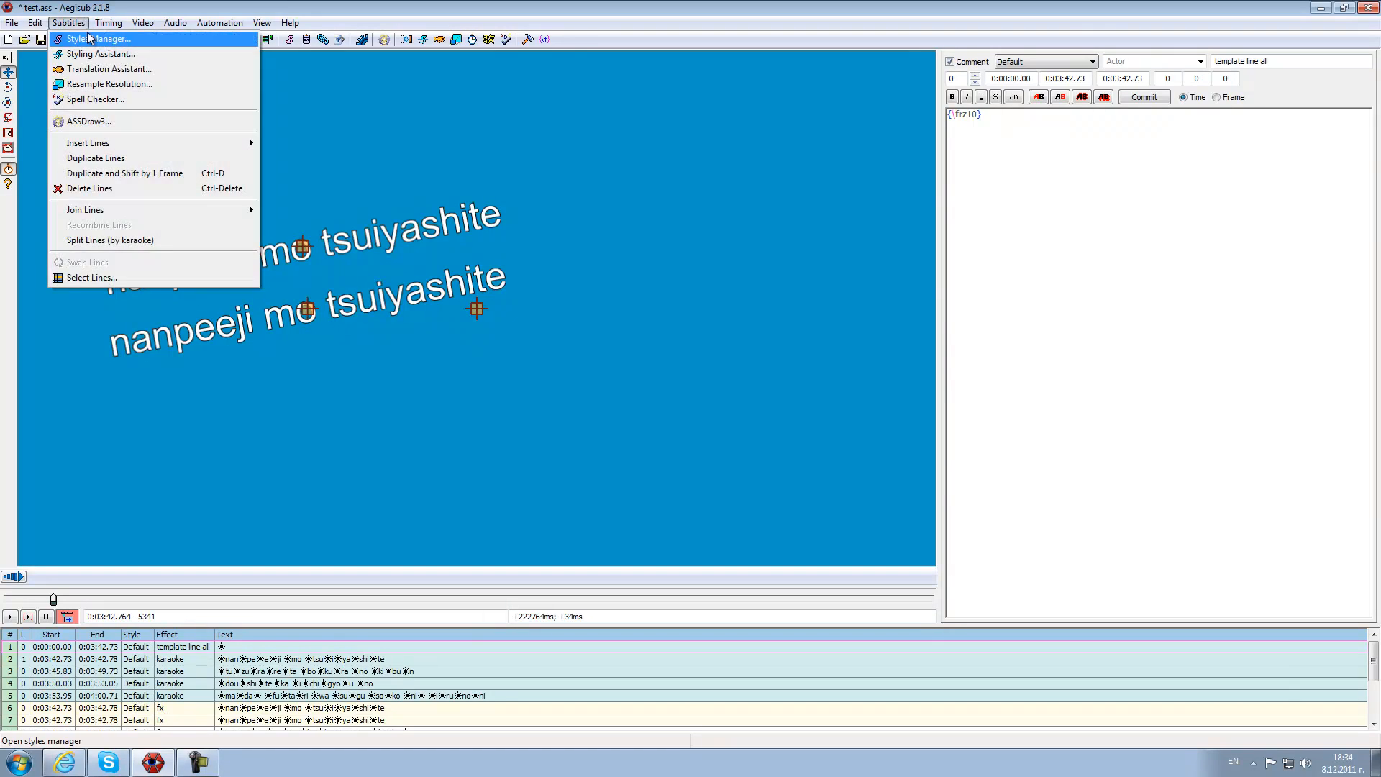
pyautogui.click(87, 41)
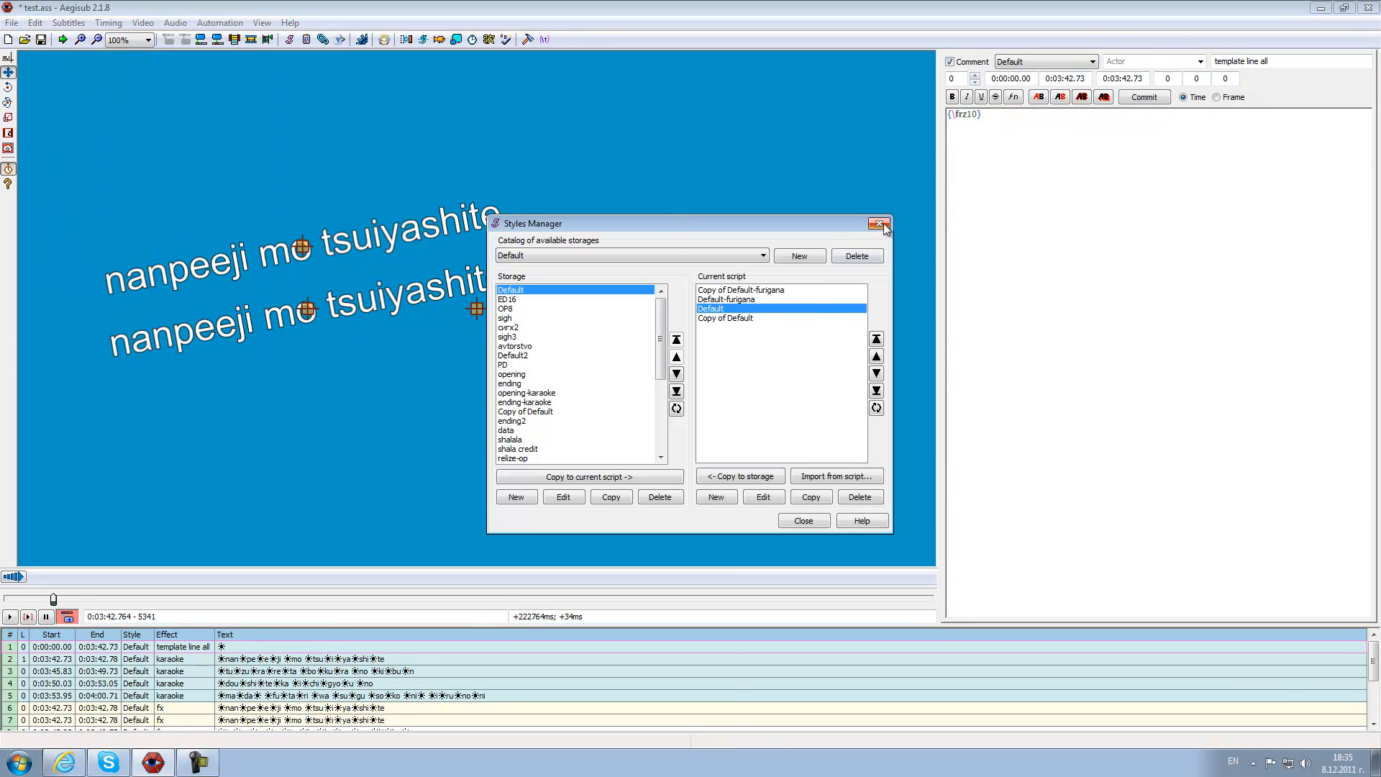
pyautogui.click(753, 300)
pyautogui.click(751, 291)
pyautogui.doubleClick(751, 290)
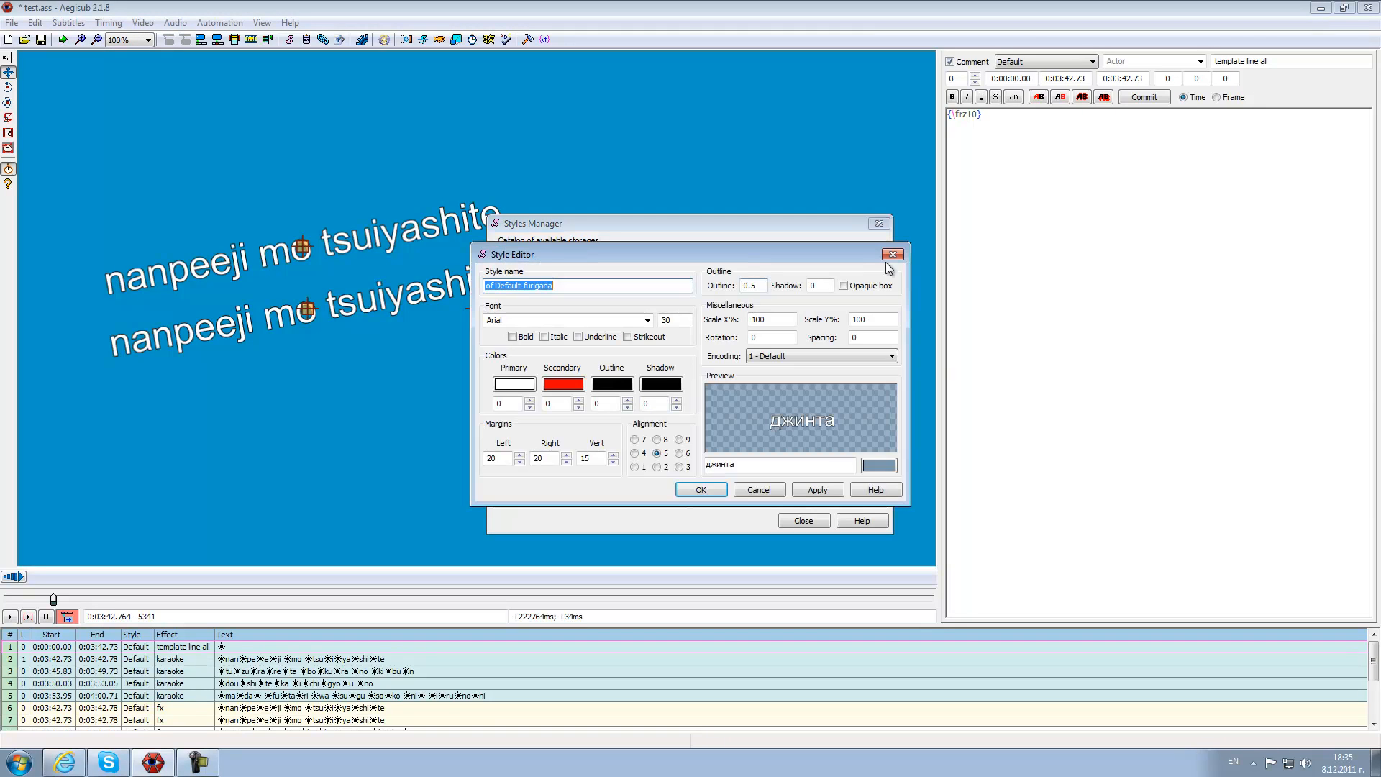
pyautogui.press('Escape')
pyautogui.click(738, 300)
pyautogui.click(736, 316)
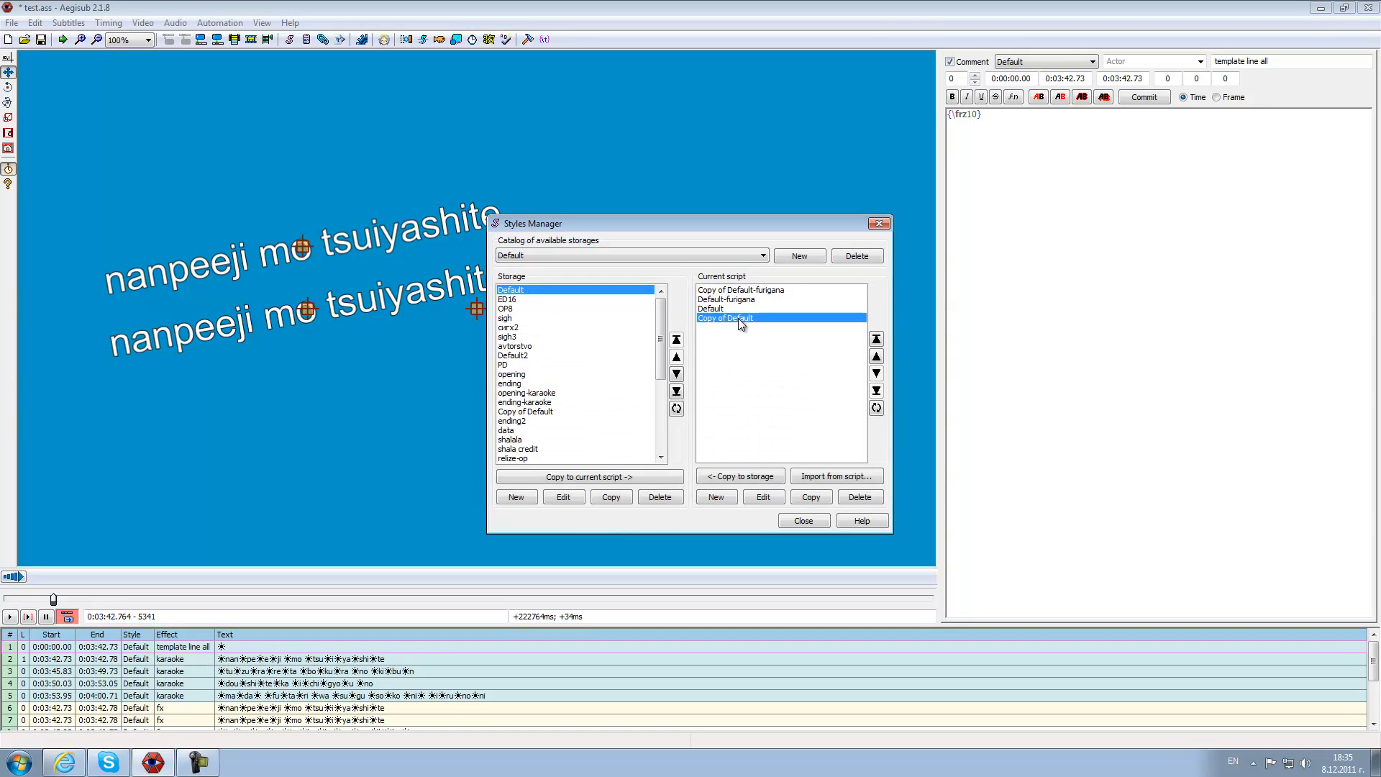
pyautogui.click(748, 291)
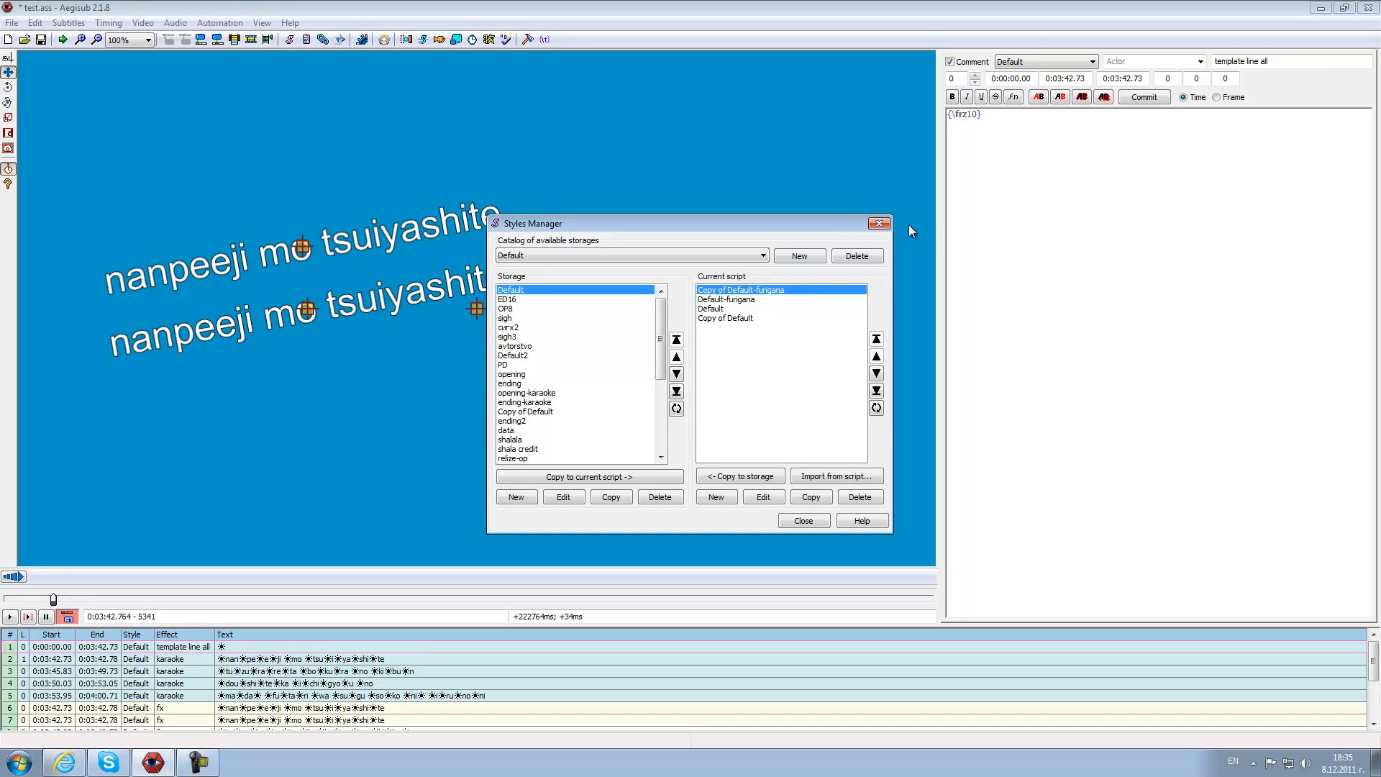
pyautogui.click(880, 224)
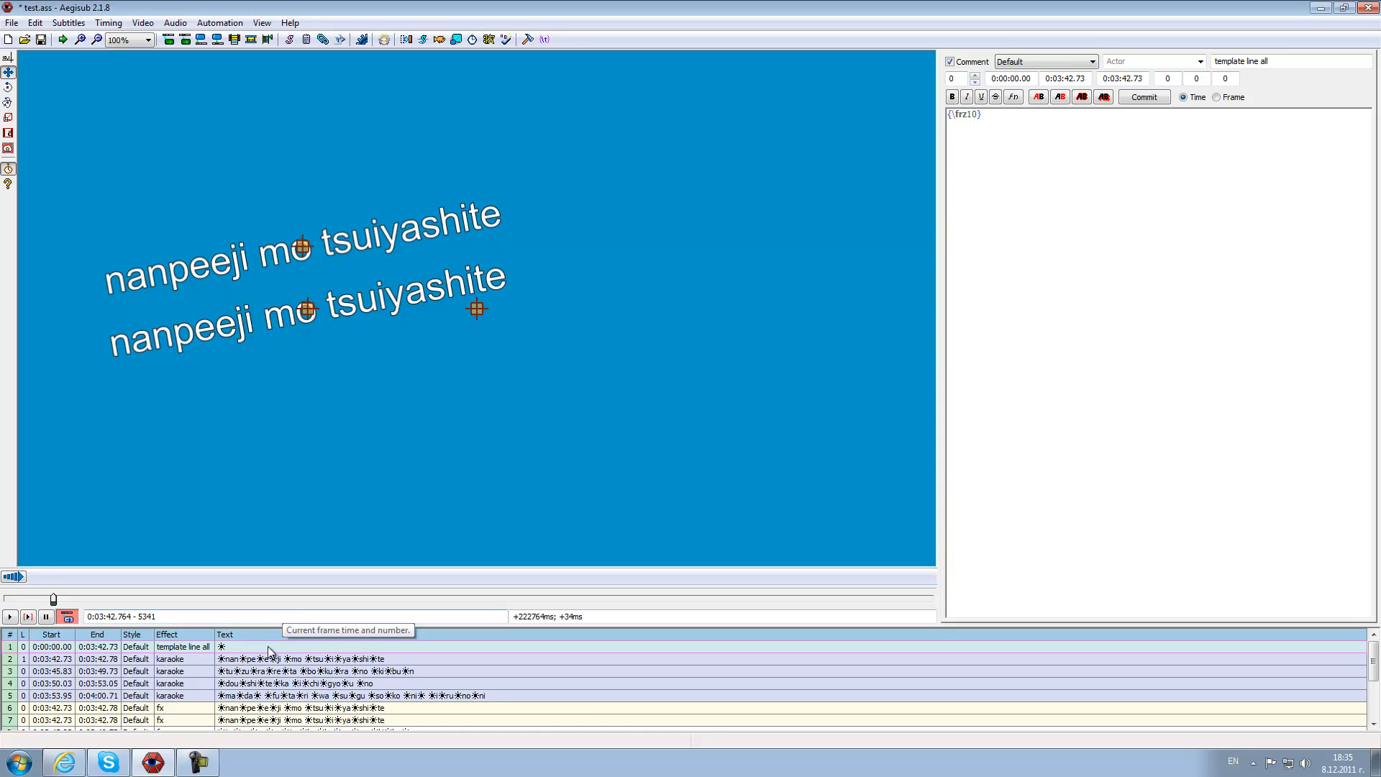
# Remove the all modifier from the template line's effect and reapply the karaoke template.
pyautogui.moveTo(1214, 61); pyautogui.dragTo(1297, 61)
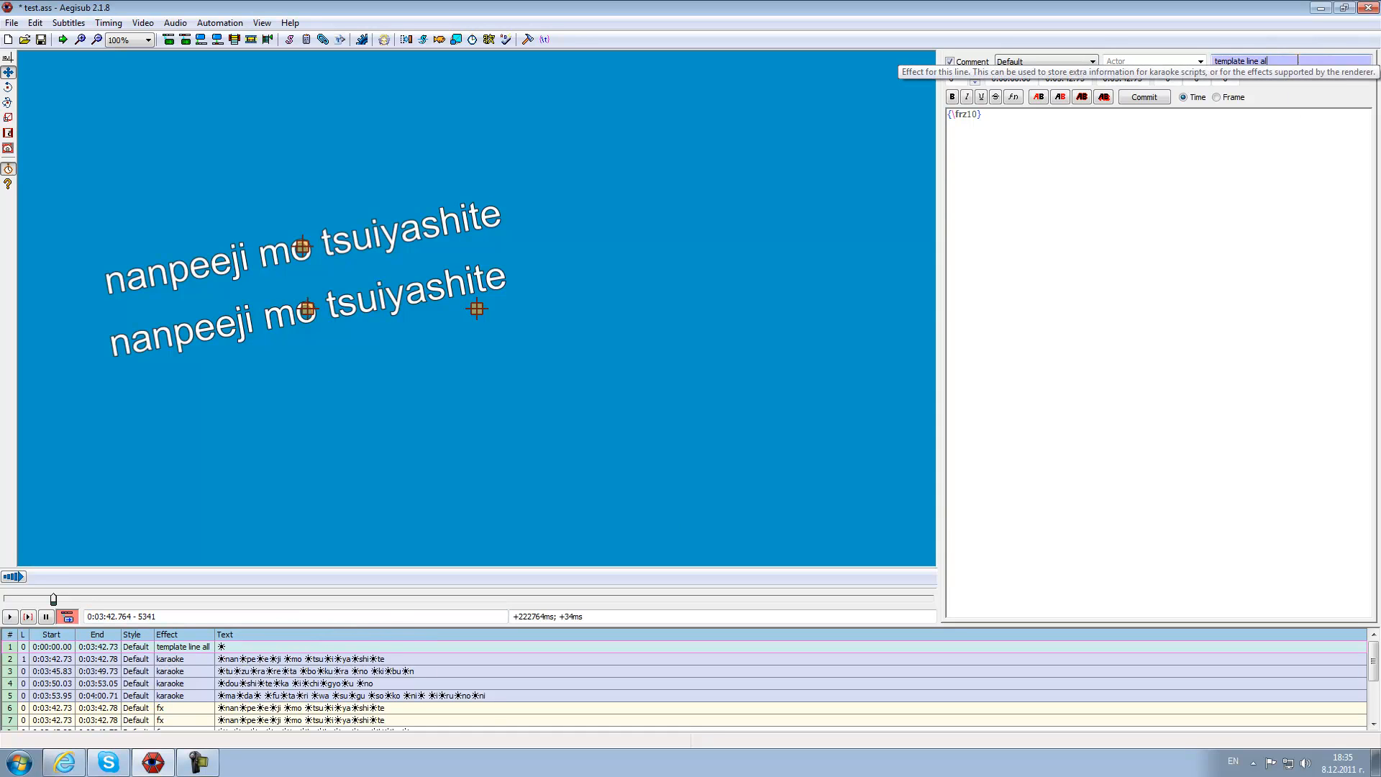
pyautogui.press('BackSpace')
pyautogui.press('BackSpace')
pyautogui.press('BackSpace')
pyautogui.press('BackSpace')
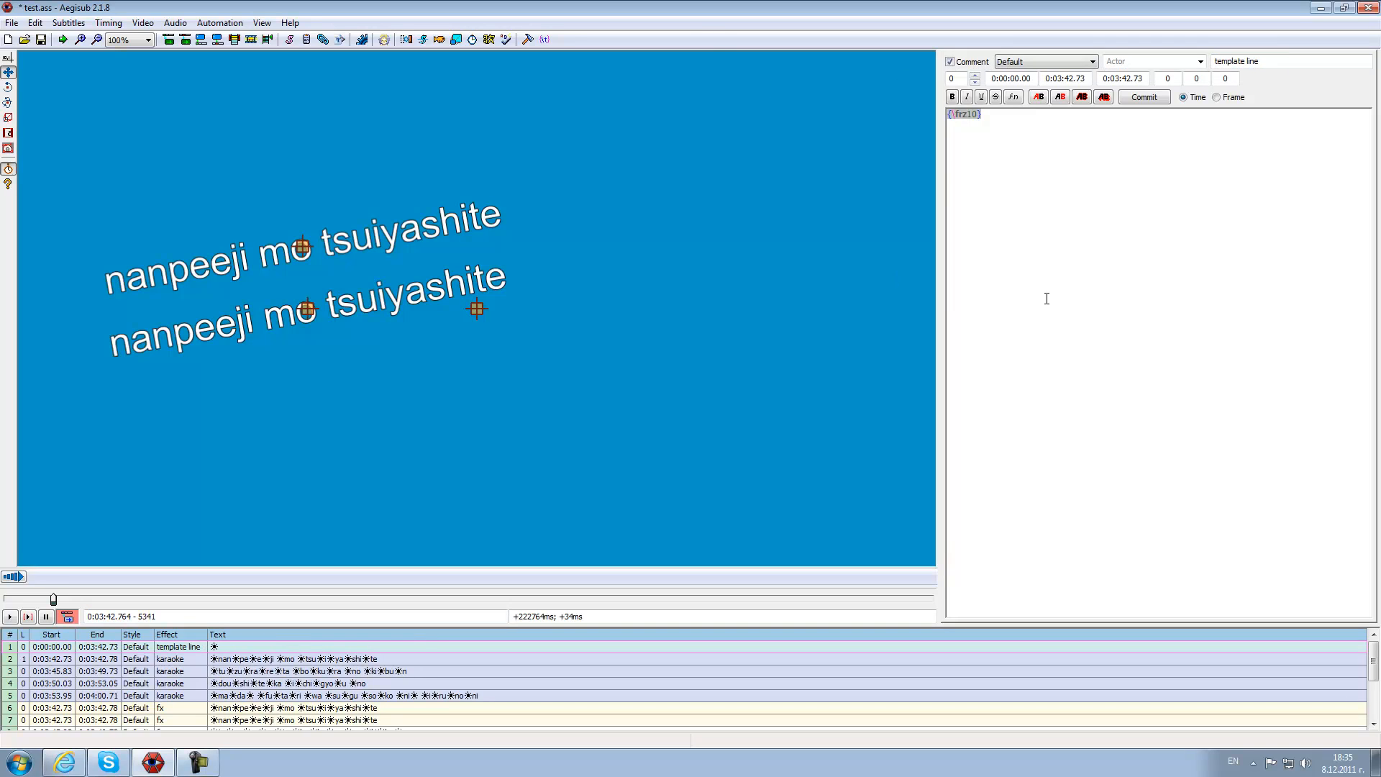
pyautogui.click(220, 22)
pyautogui.click(230, 118)
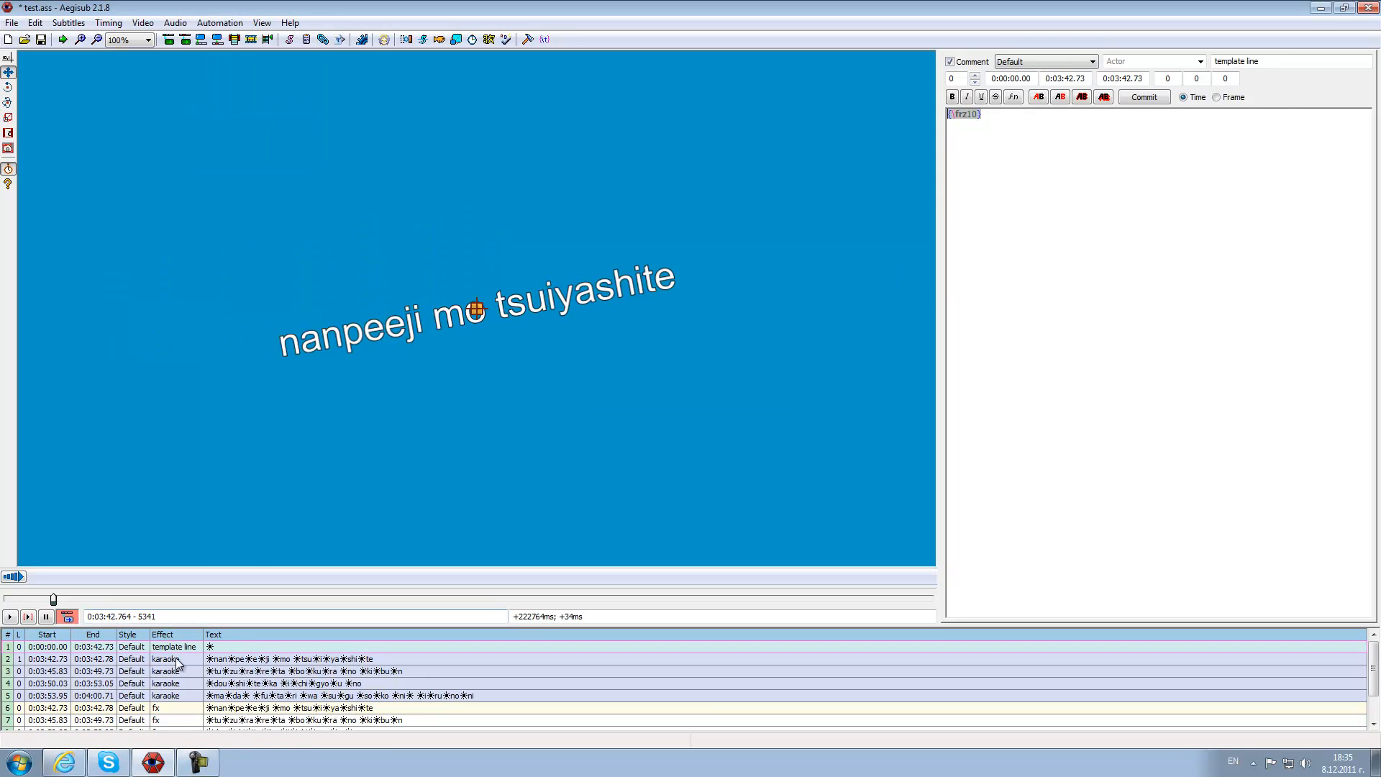
# Assign the Copy of Default style to the nanpeeji mo tsuiyashite karaoke line and return to the template line.
pyautogui.click(194, 660)
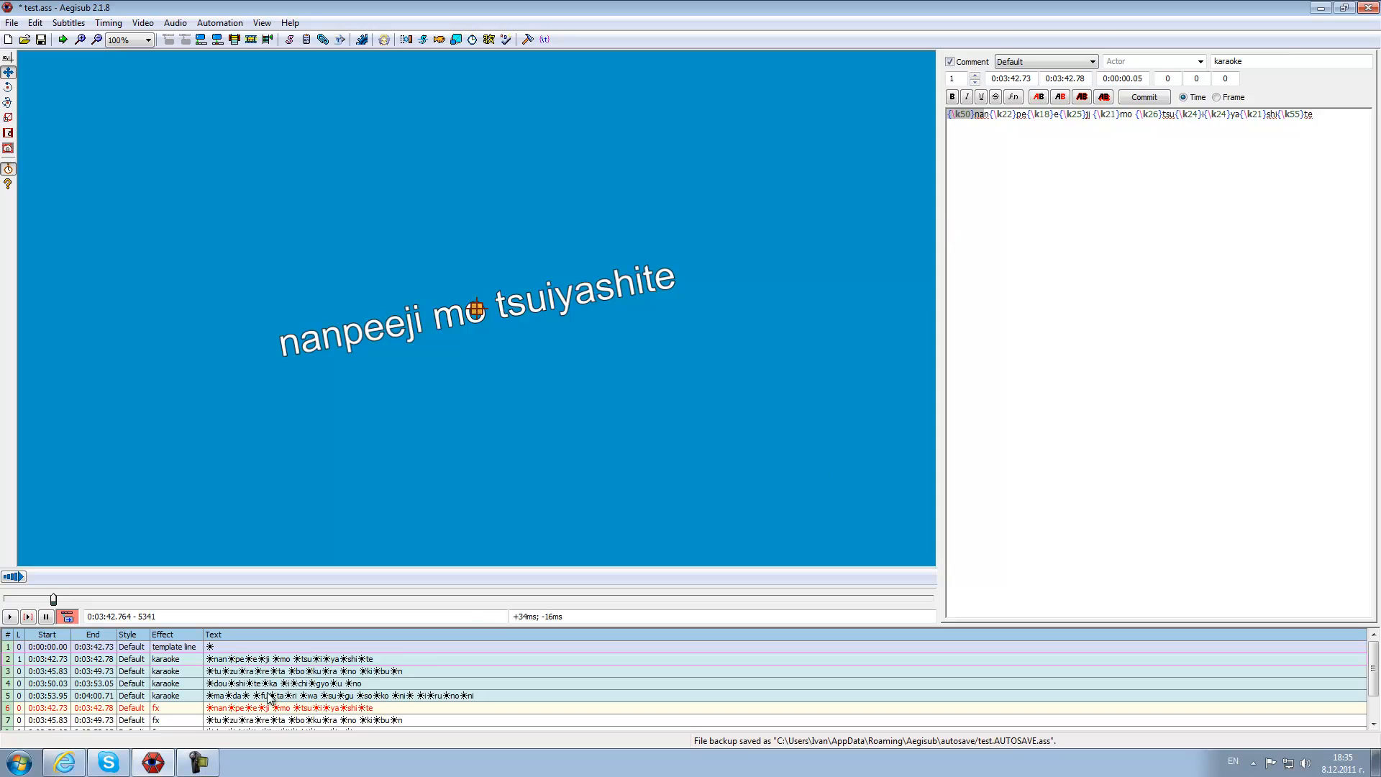
pyautogui.click(1046, 62)
pyautogui.click(1018, 105)
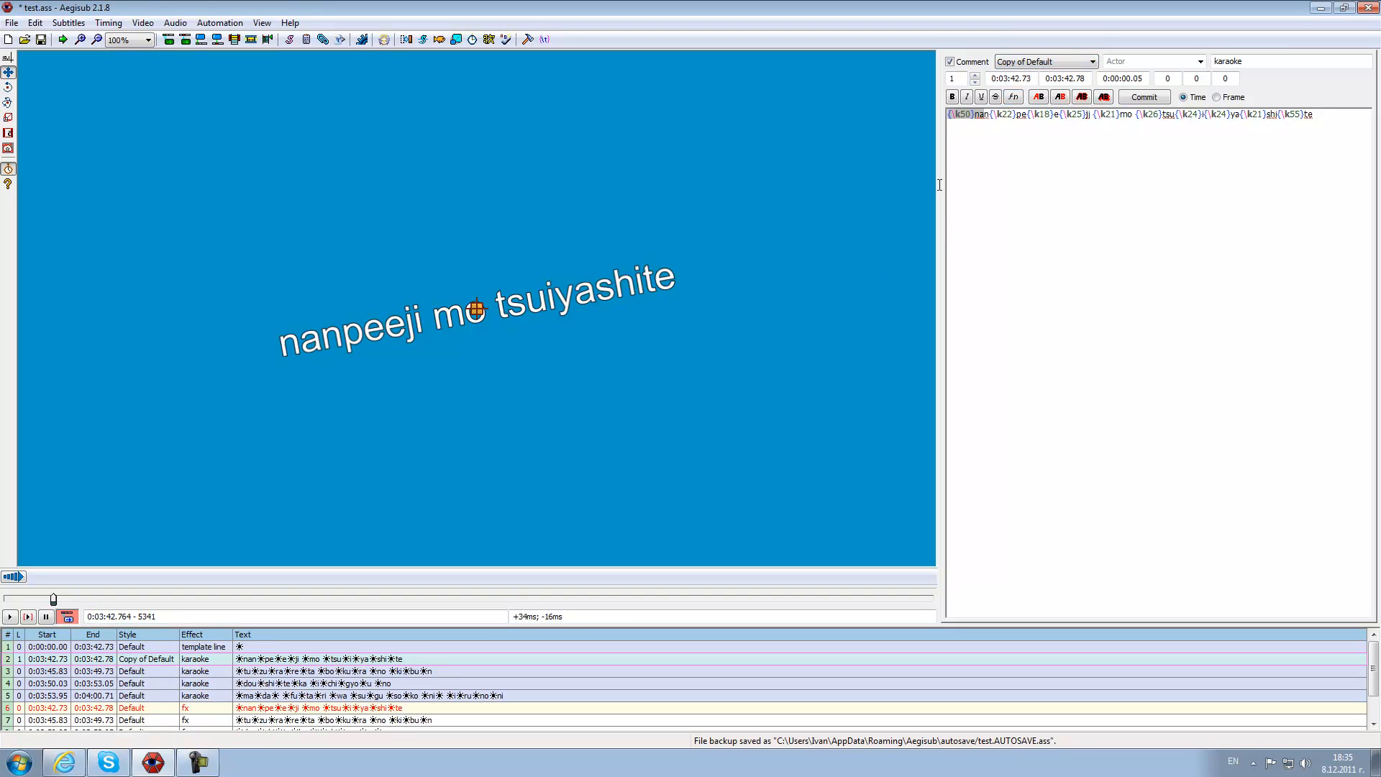
pyautogui.click(195, 650)
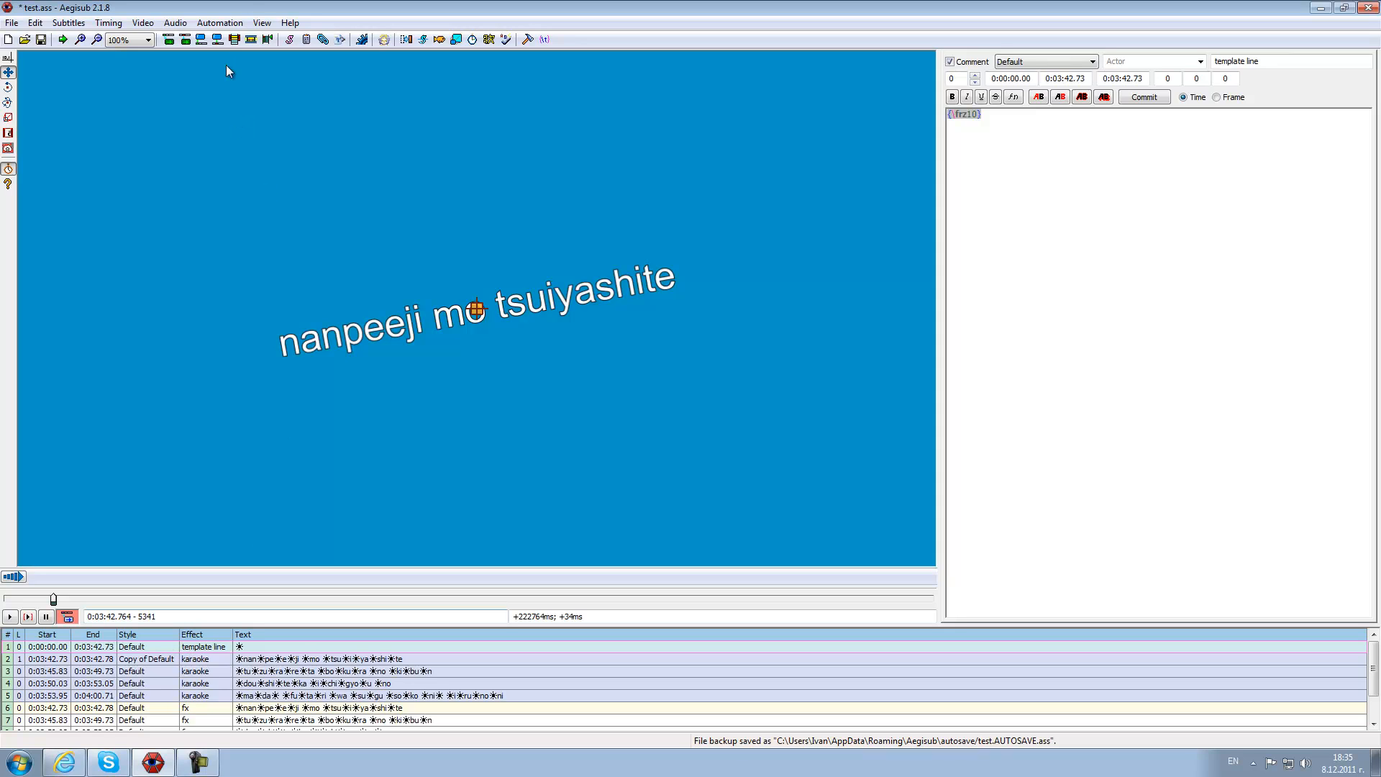
# Apply the karaoke template and check which karaoke lines get generated fx lines.
pyautogui.click(219, 22)
pyautogui.click(266, 121)
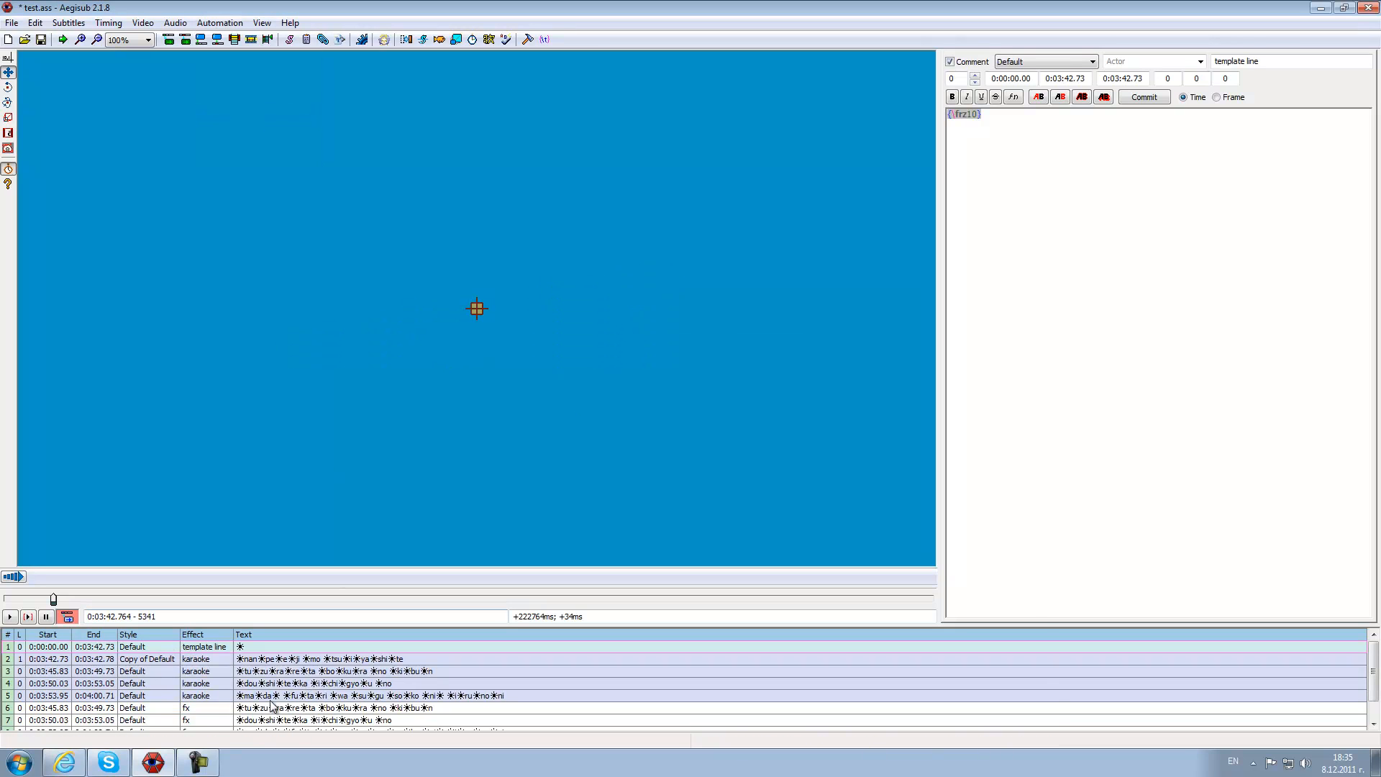
pyautogui.click(274, 660)
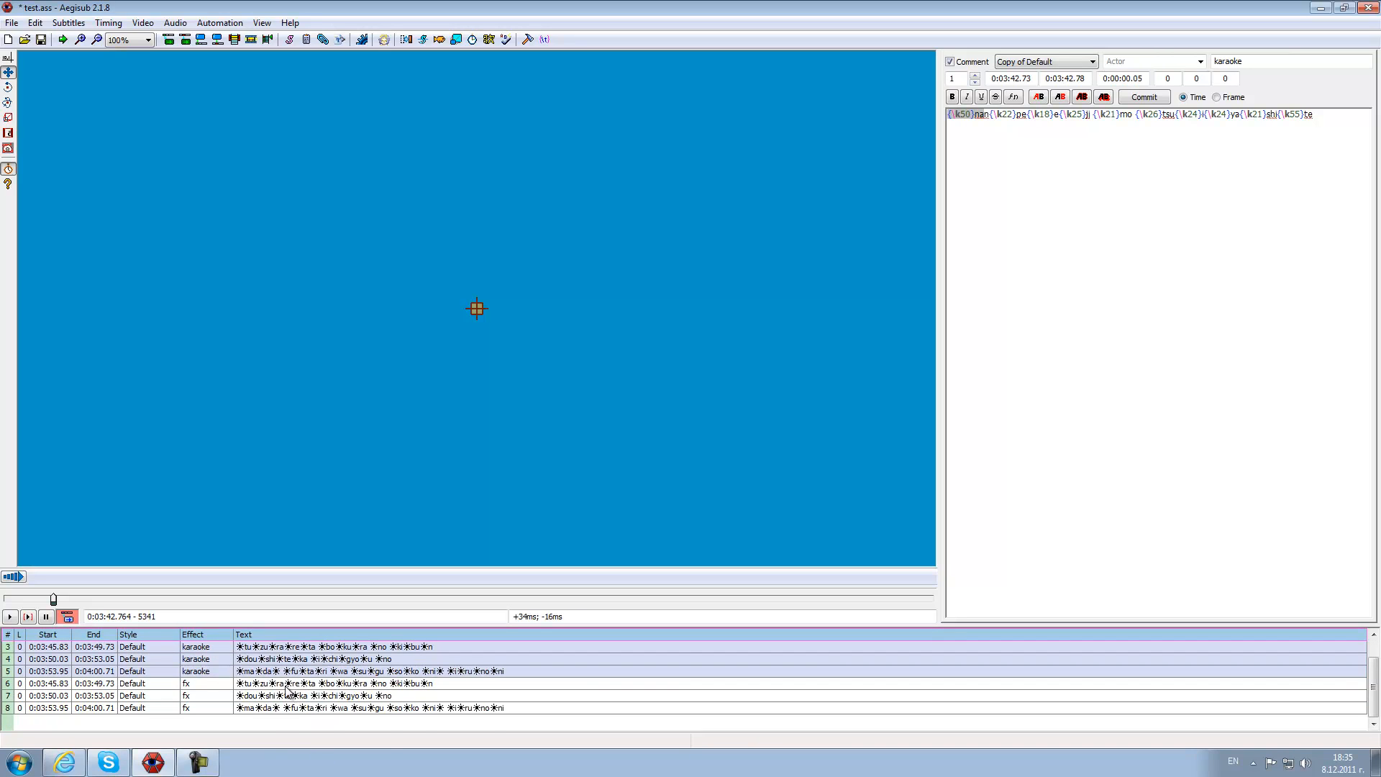
# Duplicate the template line and assign the Copy of Default style to one of the two template lines.
pyautogui.rightClick(241, 655)
pyautogui.click(302, 395)
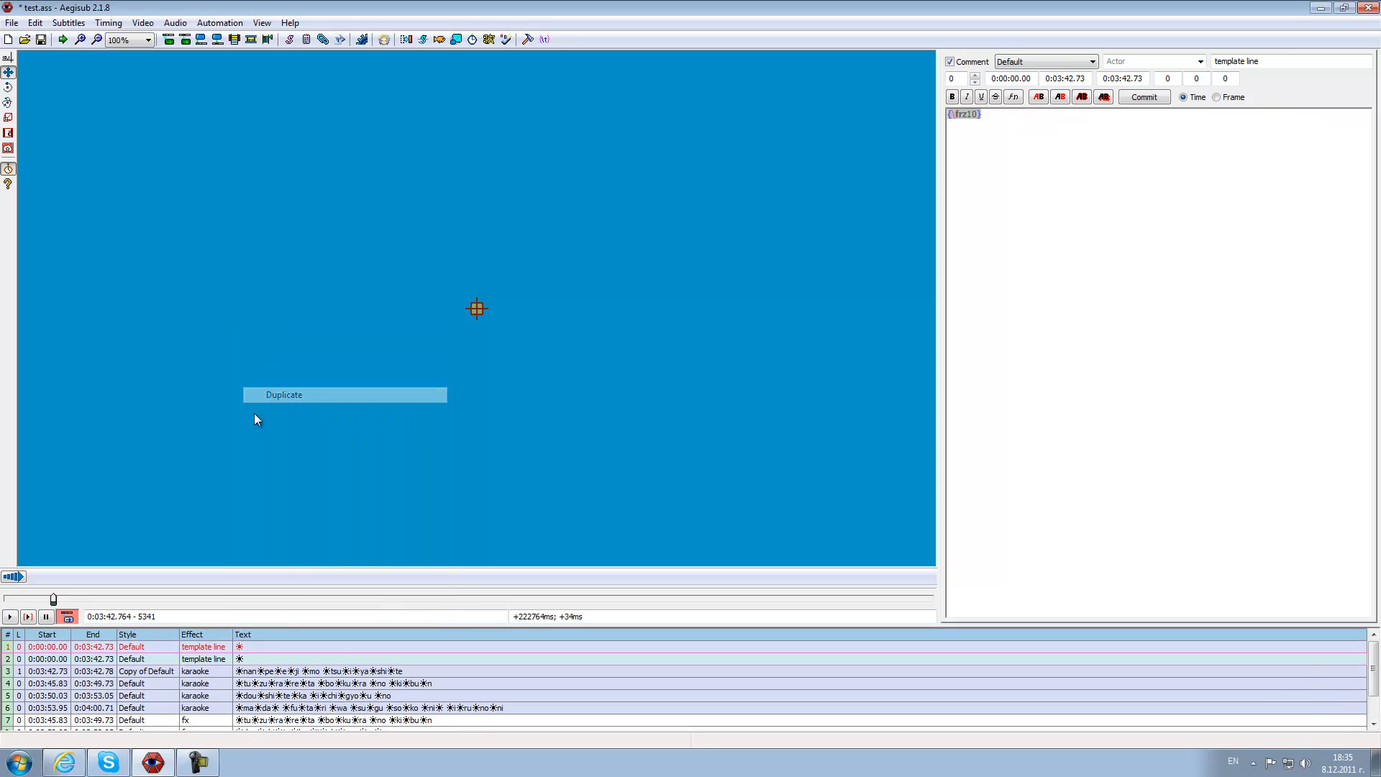
pyautogui.click(1050, 62)
pyautogui.click(1039, 103)
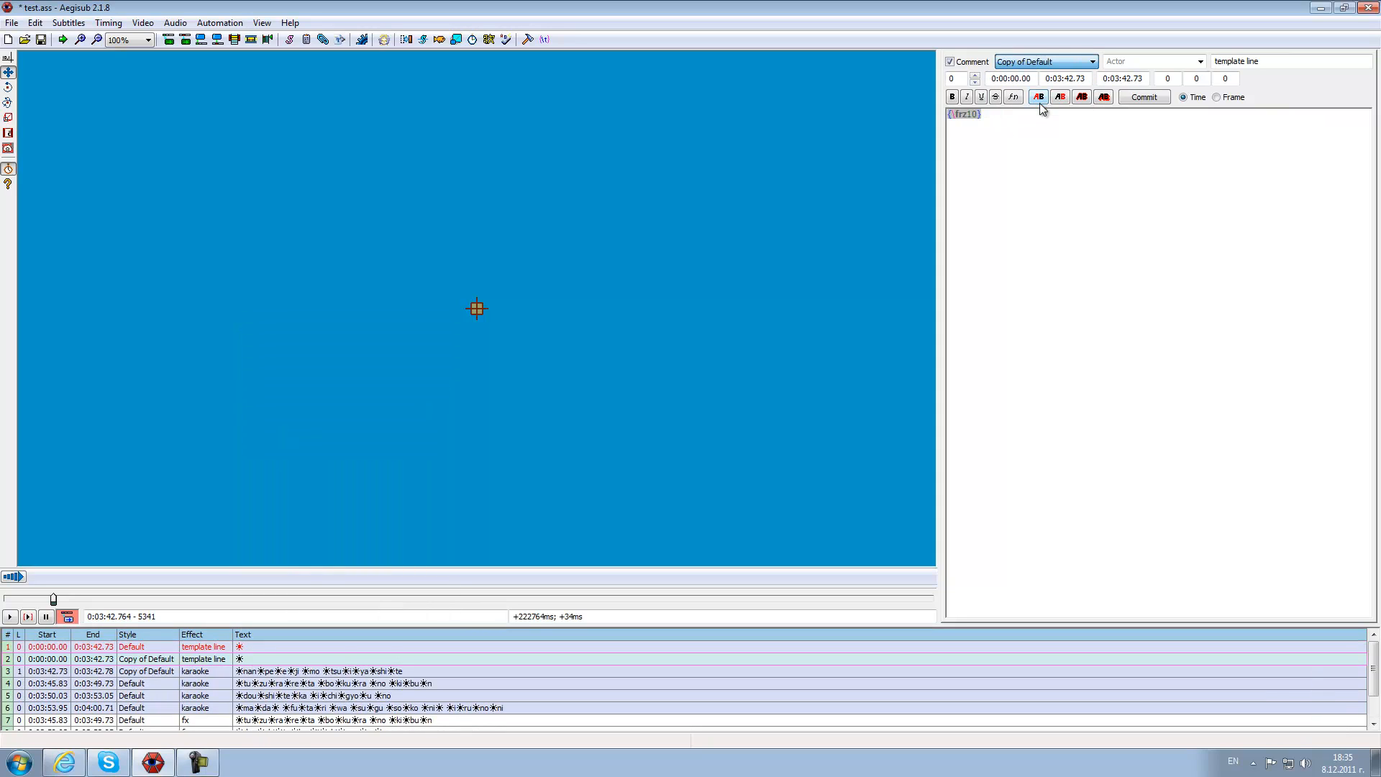
pyautogui.click(1036, 218)
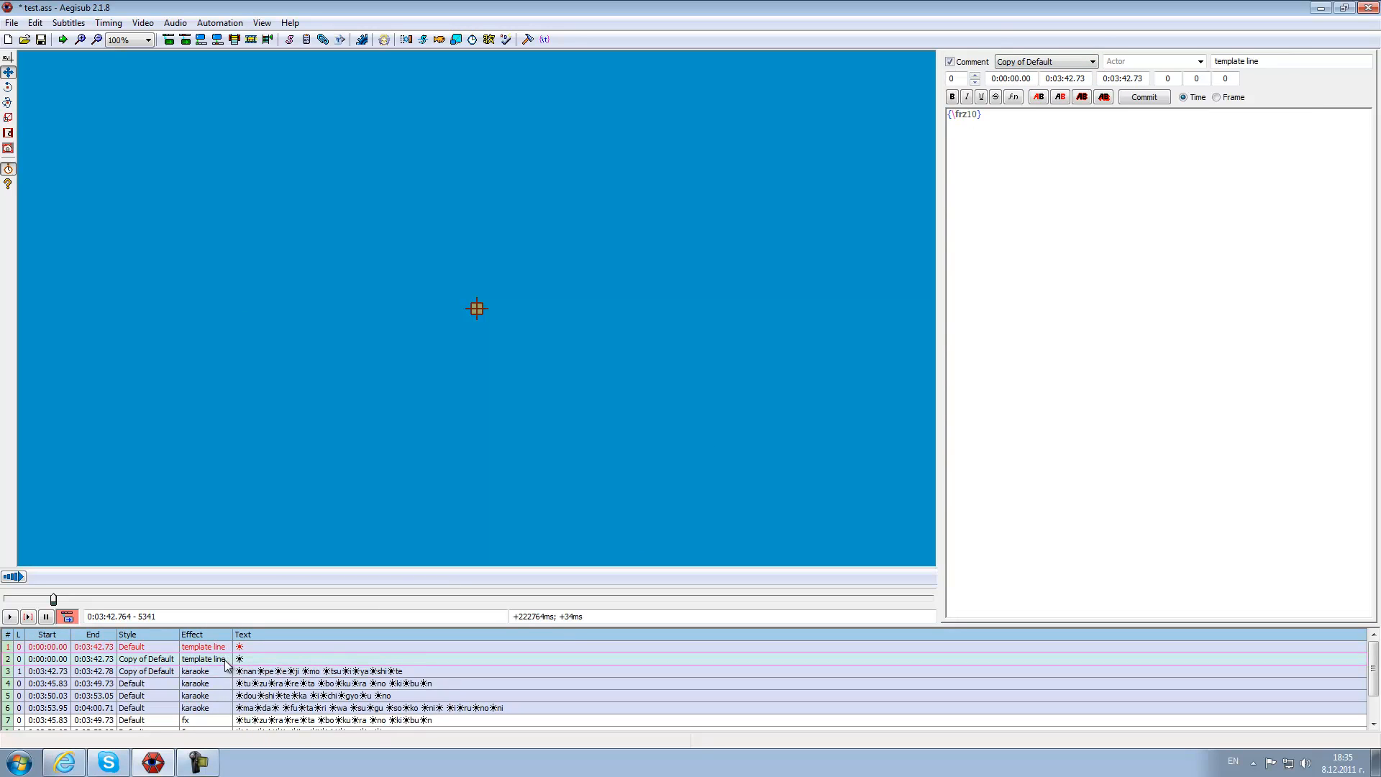
pyautogui.click(341, 668)
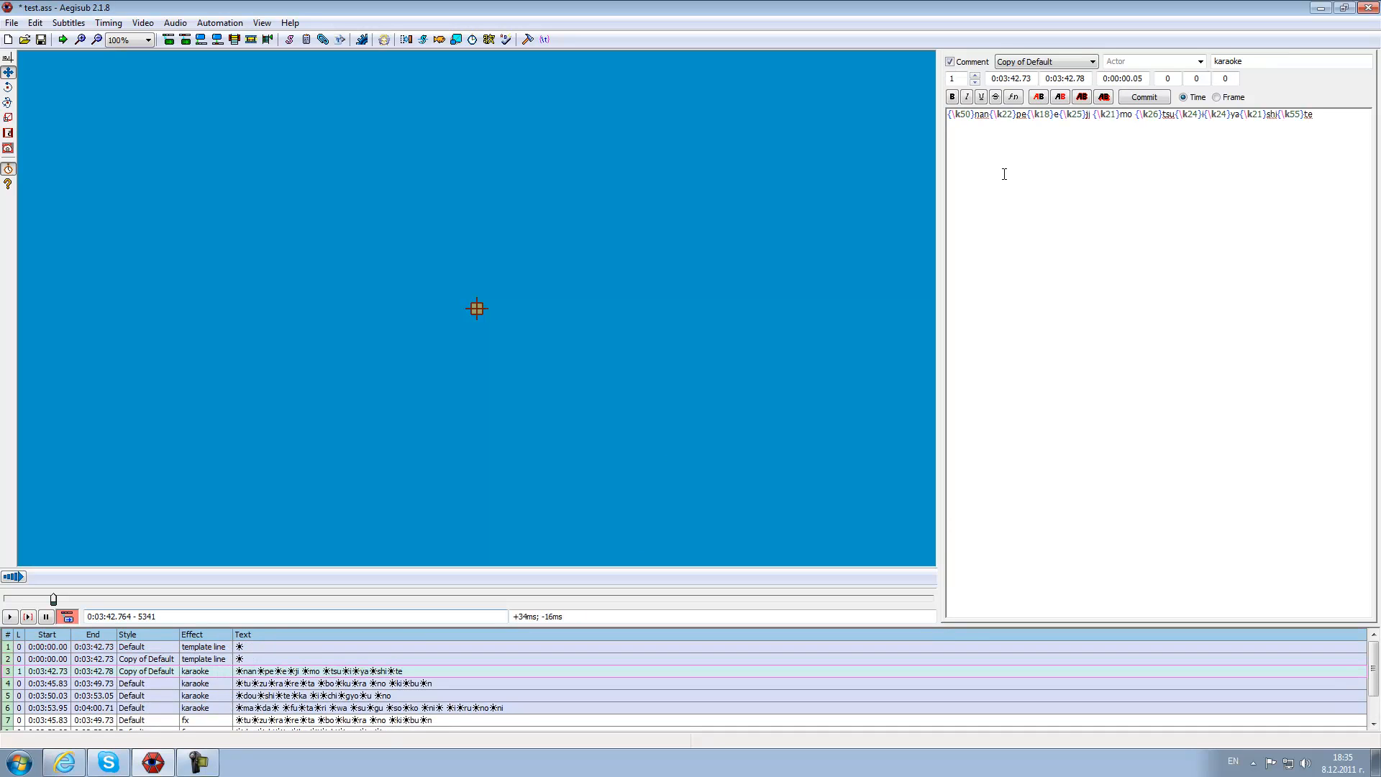
pyautogui.click(1014, 63)
pyautogui.click(1010, 77)
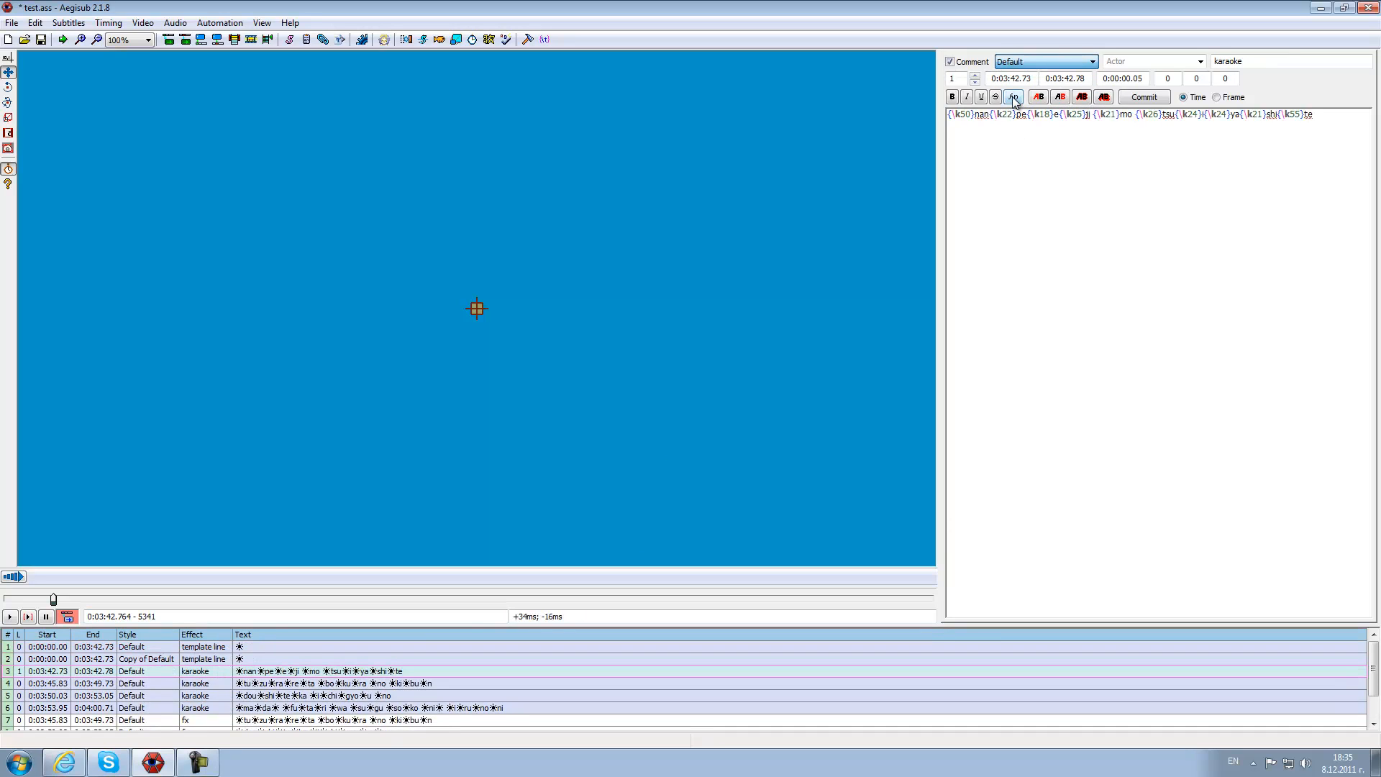
pyautogui.click(216, 651)
pyautogui.click(212, 657)
pyautogui.rightClick(212, 657)
pyautogui.click(229, 668)
pyautogui.hotkey('ctrl', 'z')
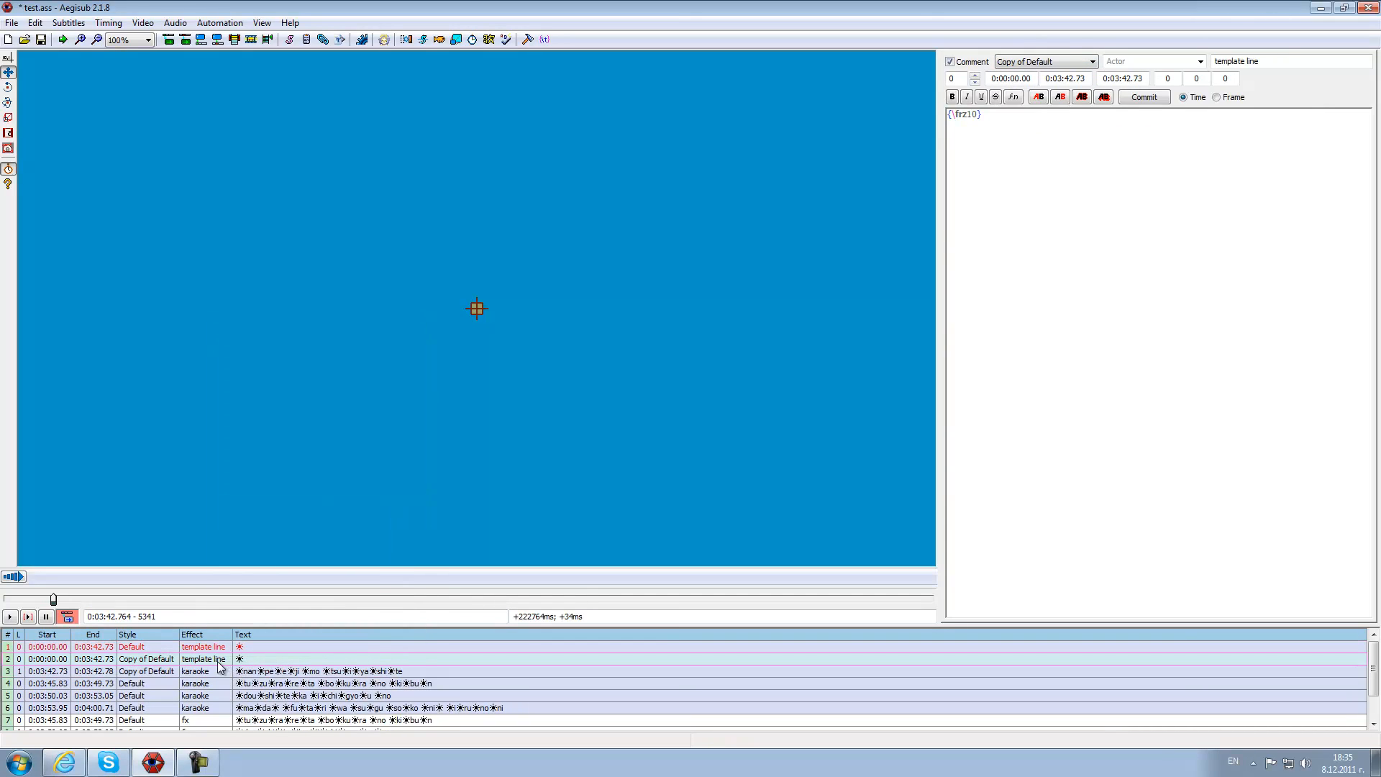
# Delete the template line that uses the Default style.
pyautogui.click(218, 650)
pyautogui.rightClick(217, 649)
pyautogui.click(237, 659)
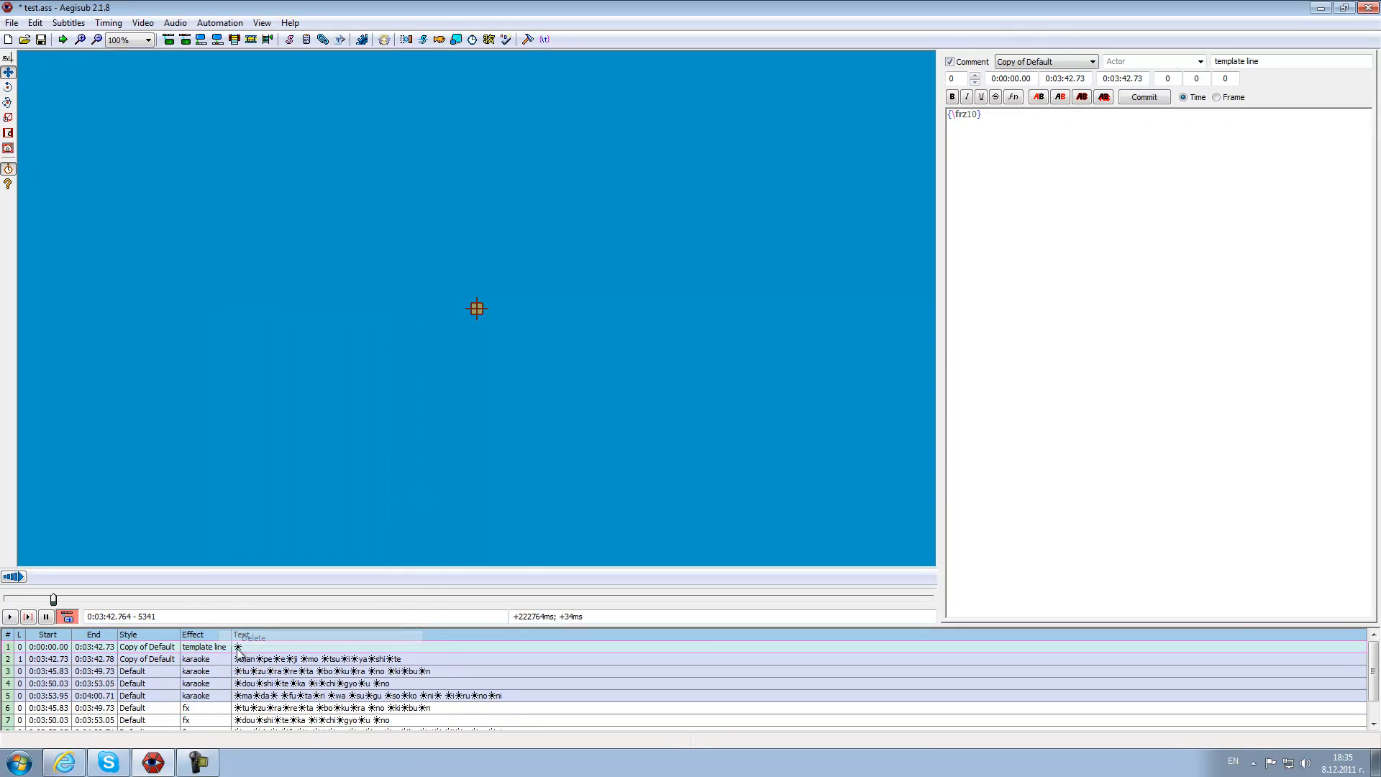
# Apply the karaoke template with the Copy of Default template line and inspect the generated fx line.
pyautogui.click(229, 660)
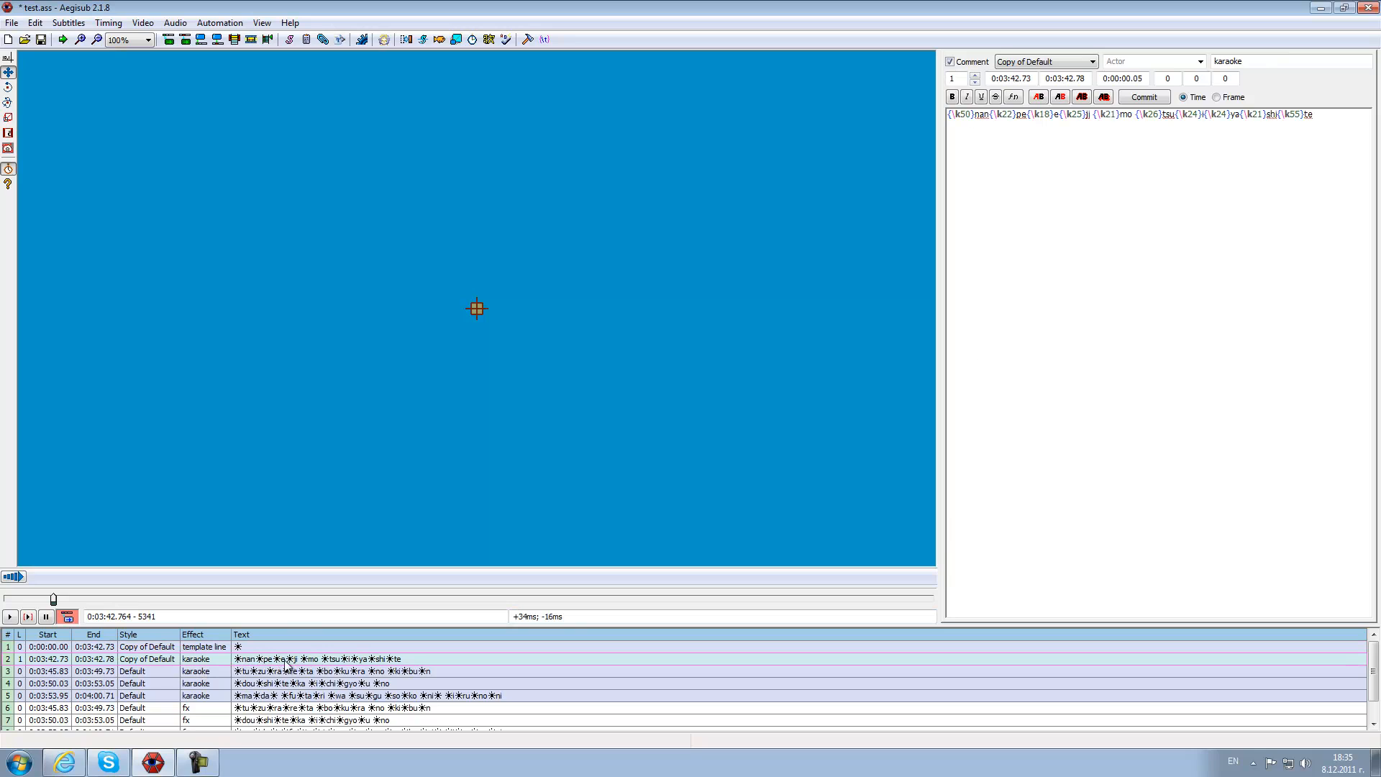
pyautogui.click(219, 22)
pyautogui.click(263, 115)
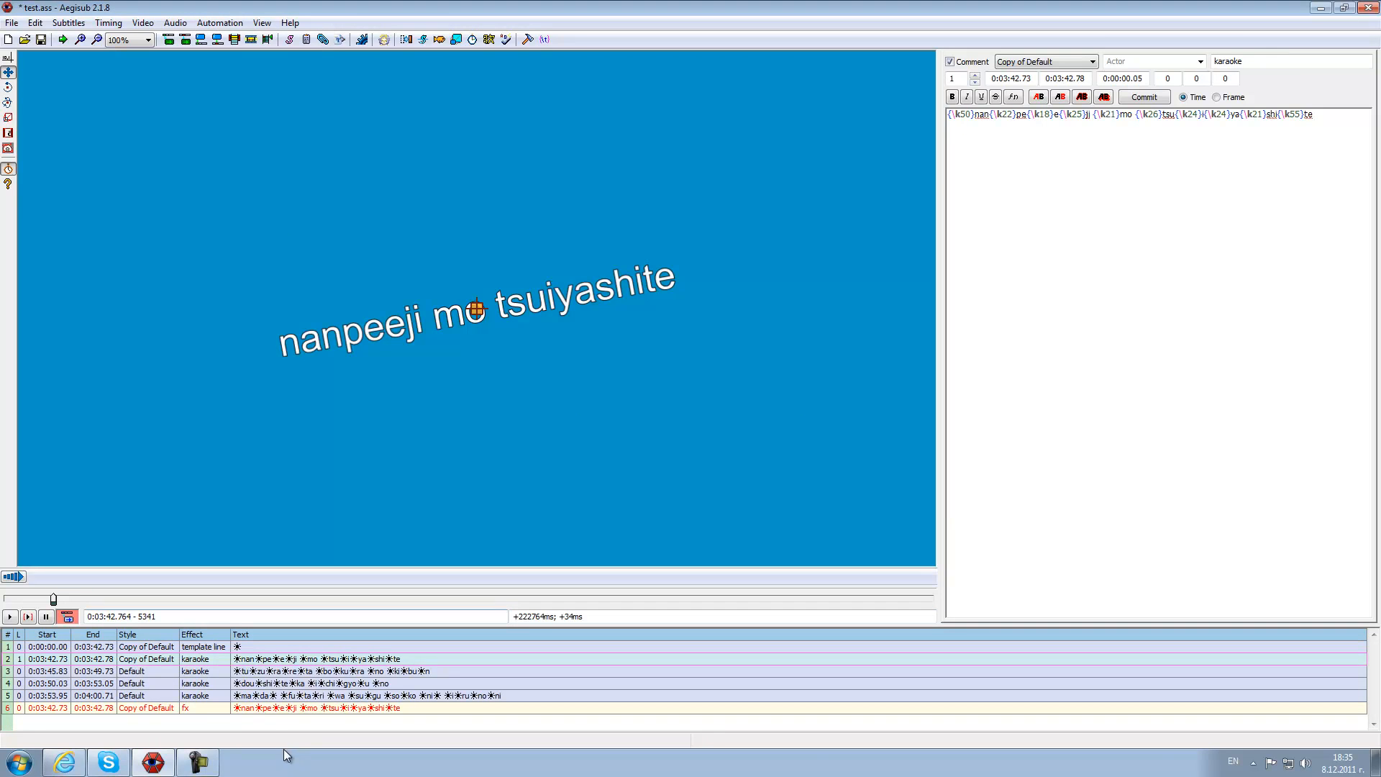
pyautogui.click(262, 709)
pyautogui.click(239, 660)
# Add the all modifier to the template line's effect and reapply the karaoke template.
pyautogui.click(241, 648)
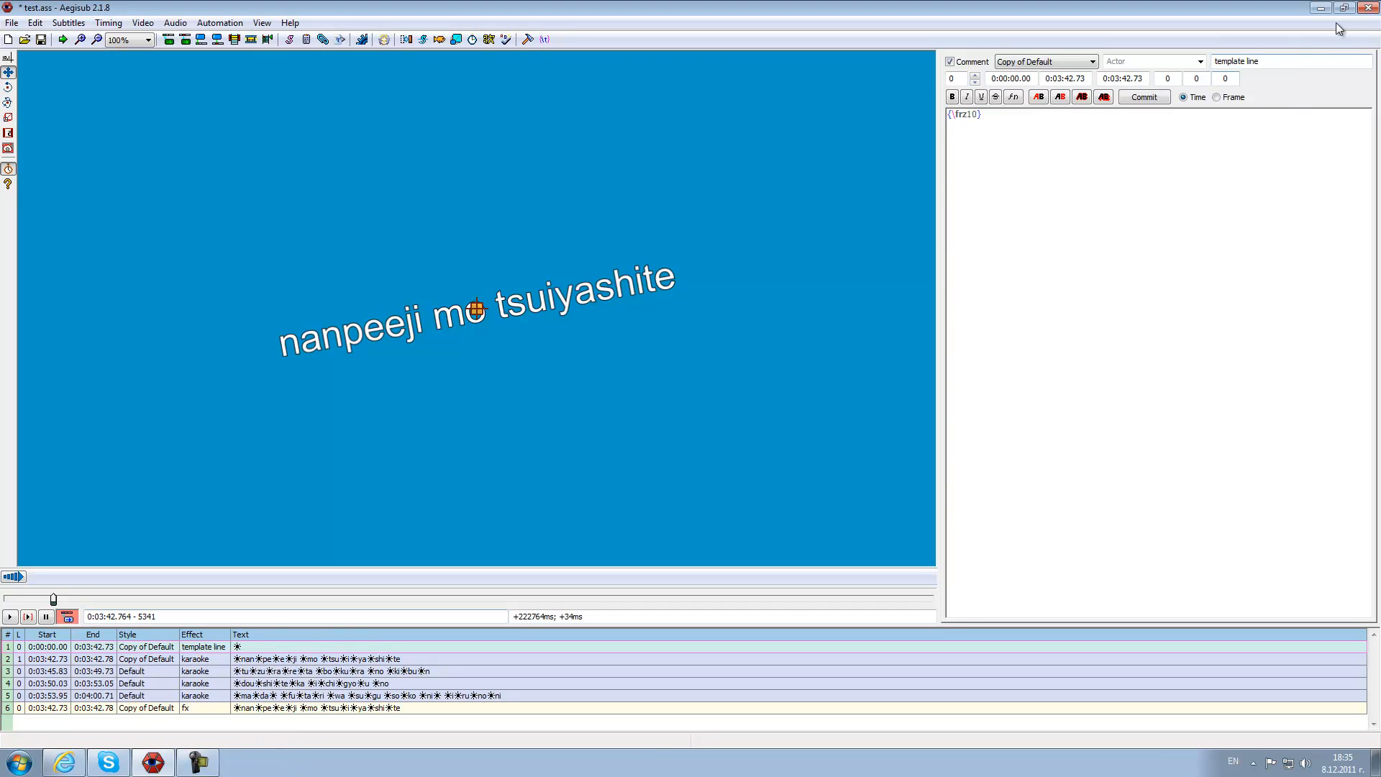
pyautogui.click(1290, 61)
pyautogui.write('all')
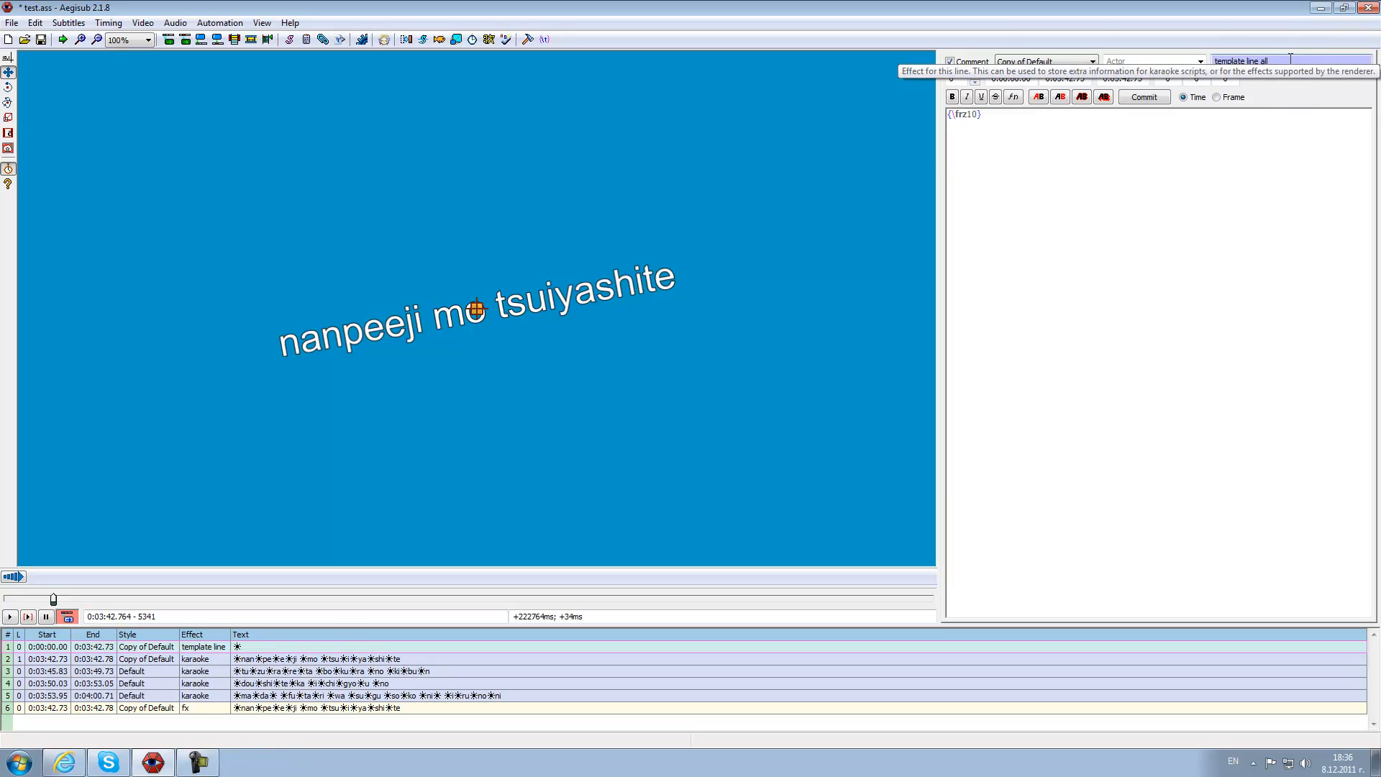
pyautogui.press('Return')
pyautogui.click(1227, 186)
pyautogui.click(296, 663)
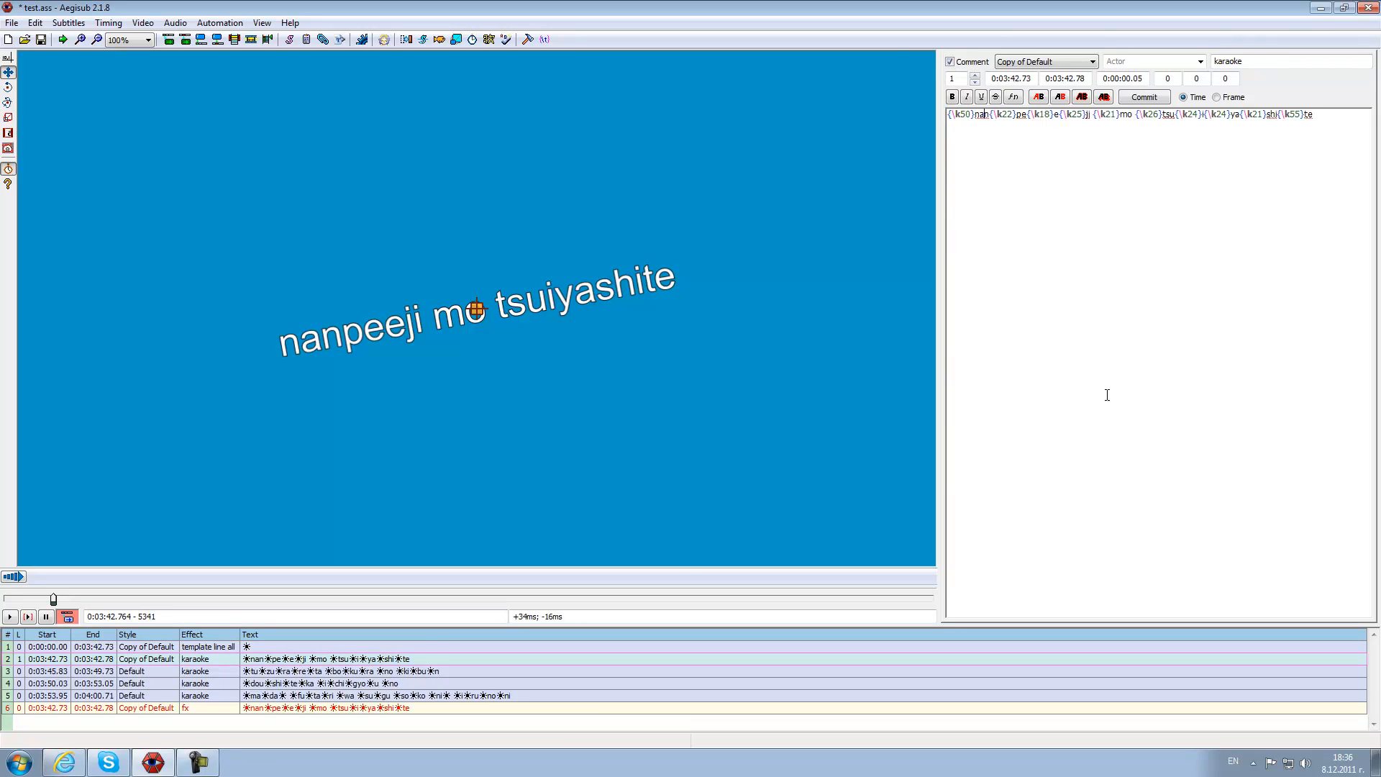
pyautogui.click(219, 22)
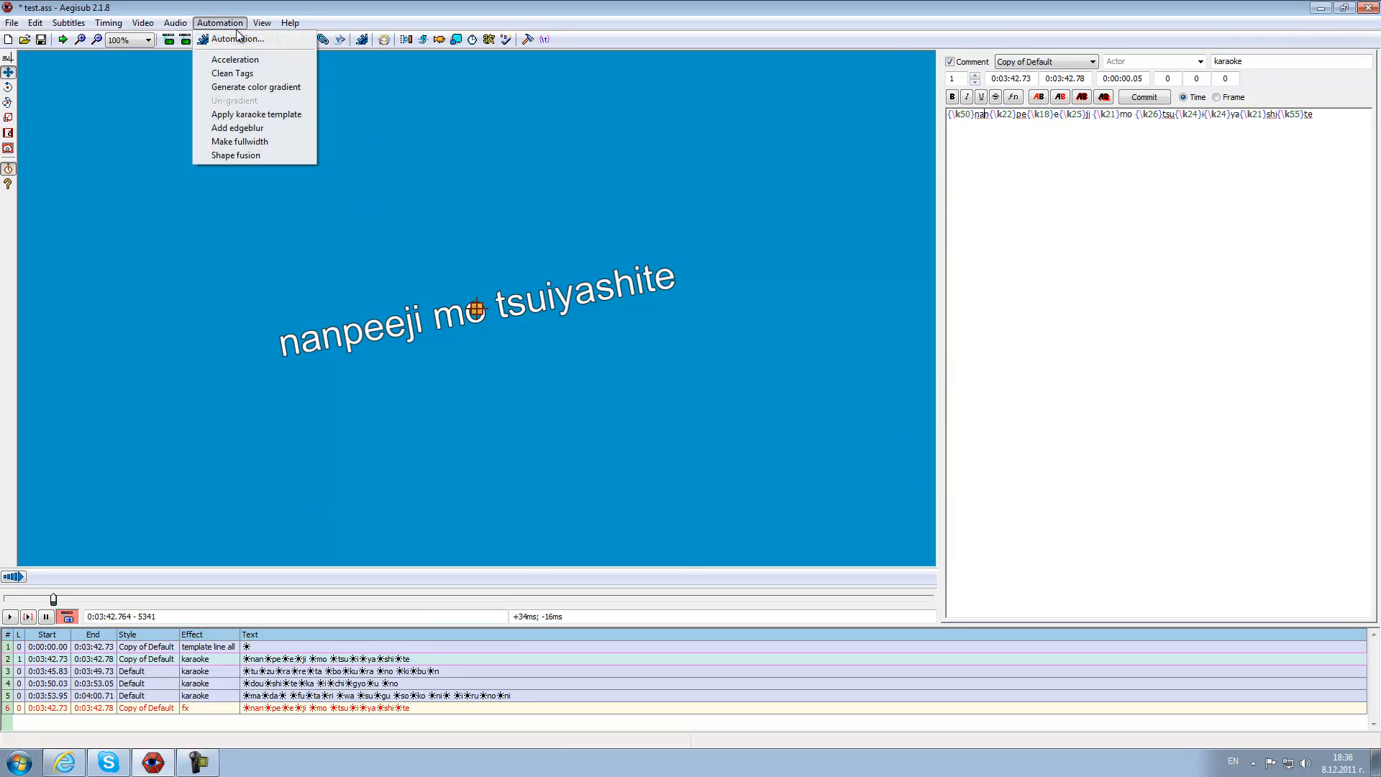
pyautogui.click(244, 113)
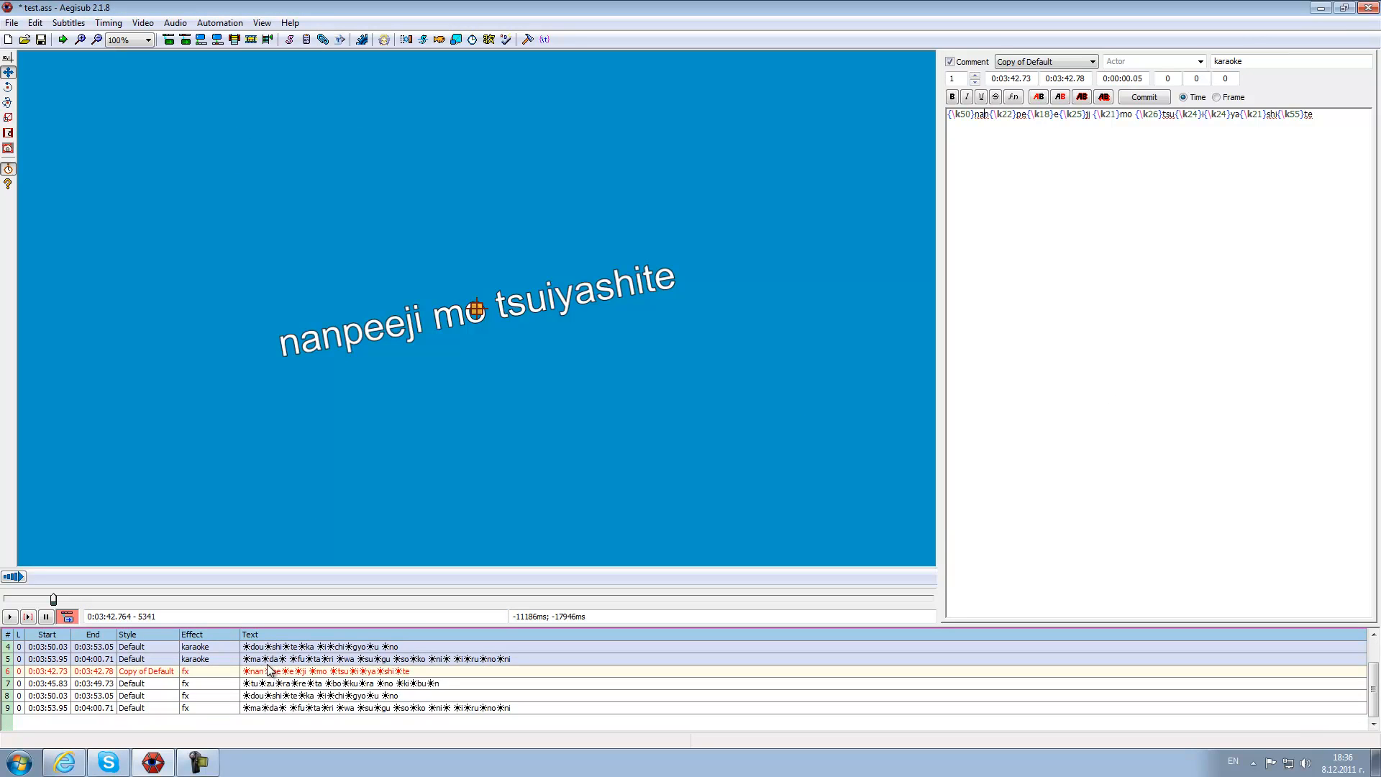
pyautogui.scroll(1, 274, 680)
# Change the template line's effect to template syl char.
pyautogui.click(251, 647)
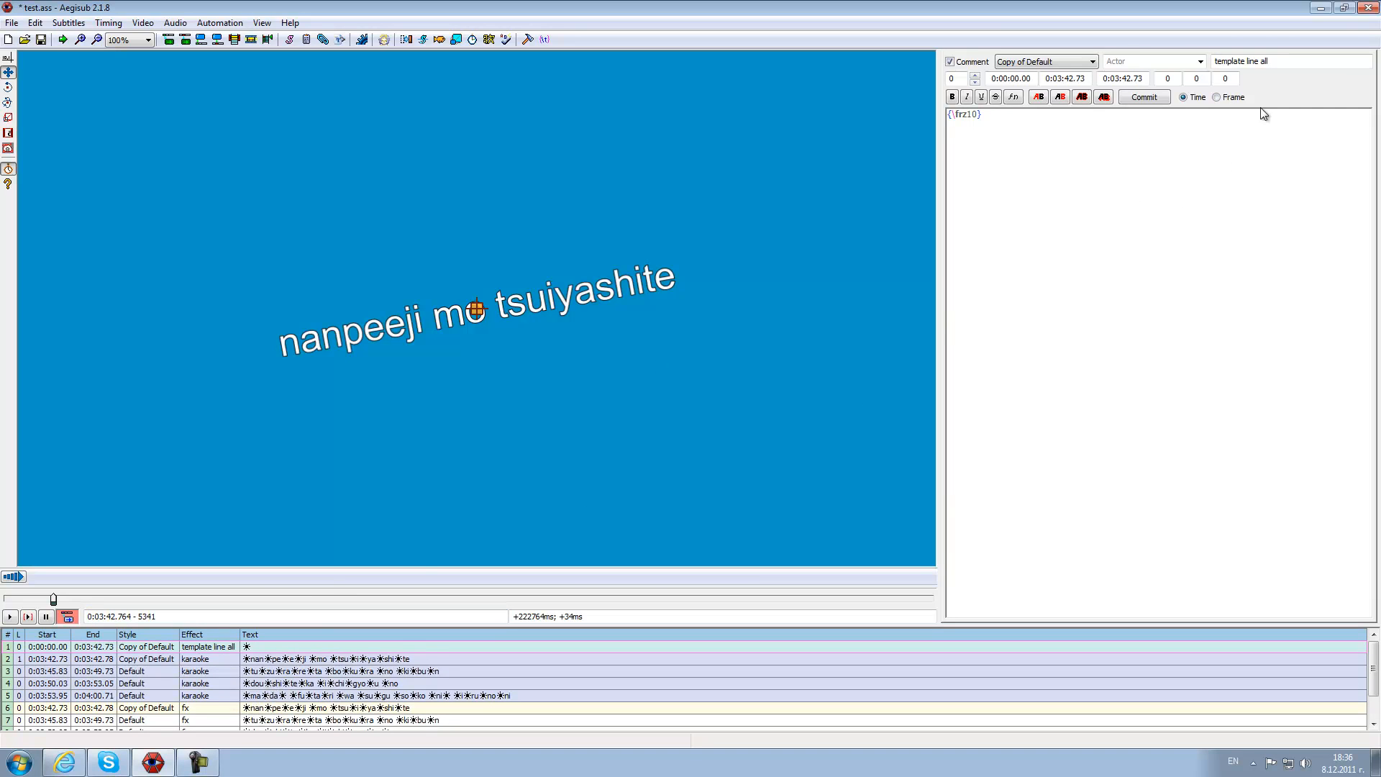
pyautogui.moveTo(1272, 62); pyautogui.dragTo(1245, 62)
pyautogui.write('s')
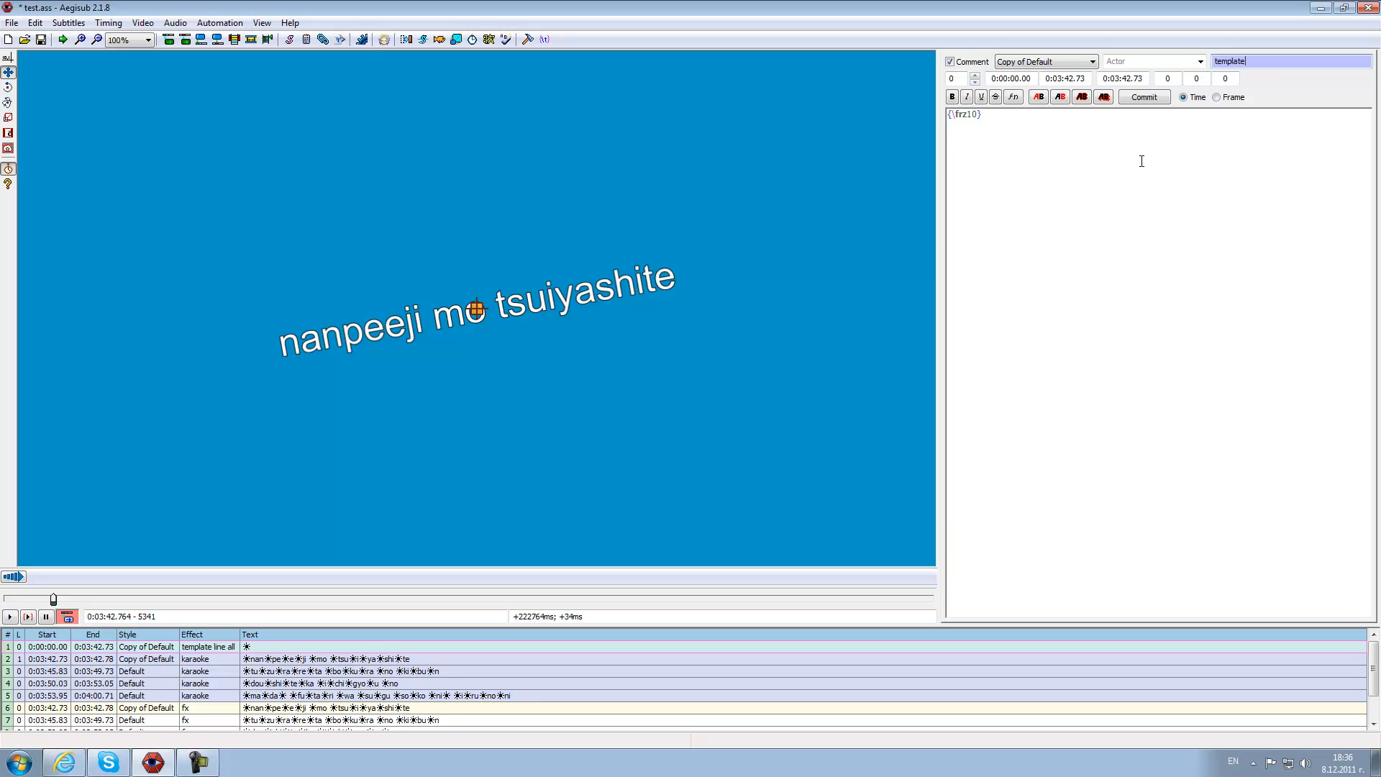
pyautogui.write('yl char')
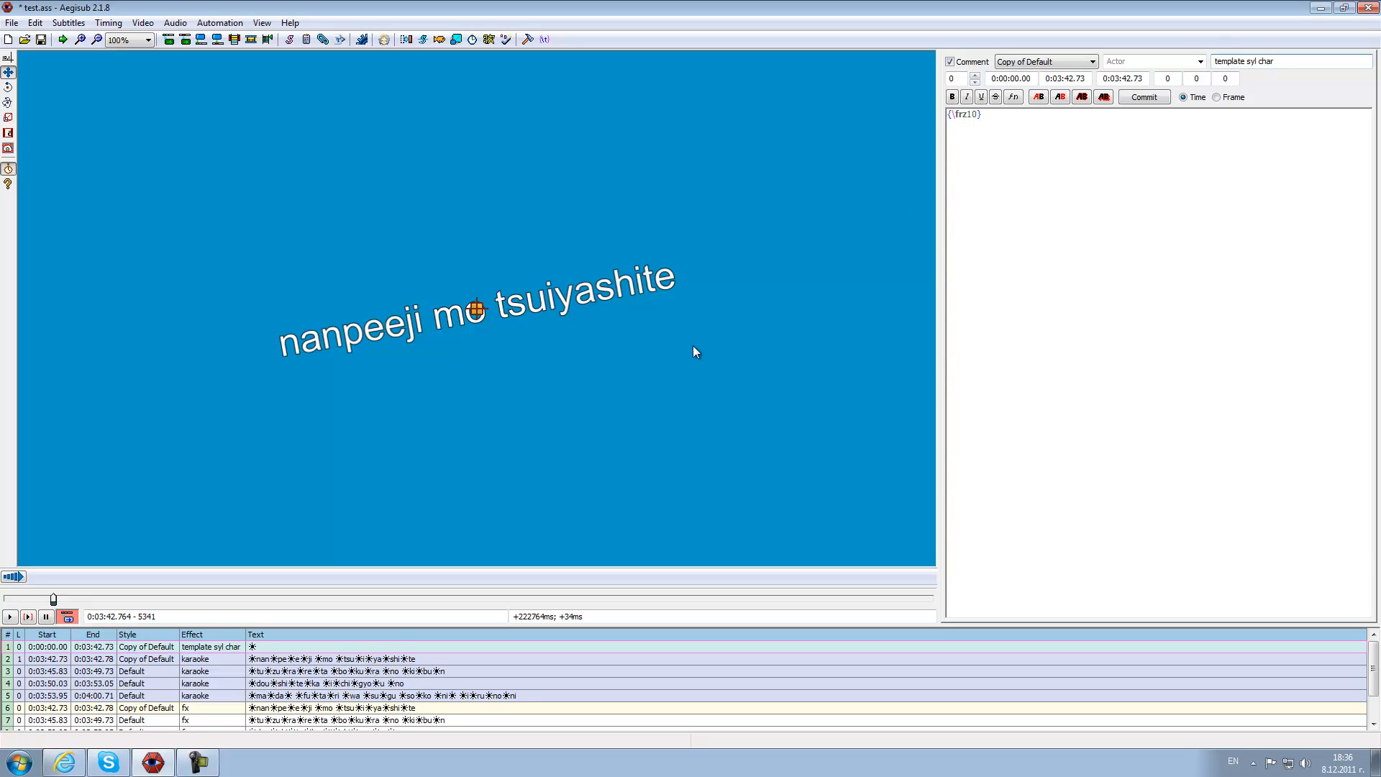
# Assign the Default style to the nanpeeji mo tsuiyashite karaoke line.
pyautogui.click(249, 659)
pyautogui.click(253, 646)
pyautogui.click(285, 708)
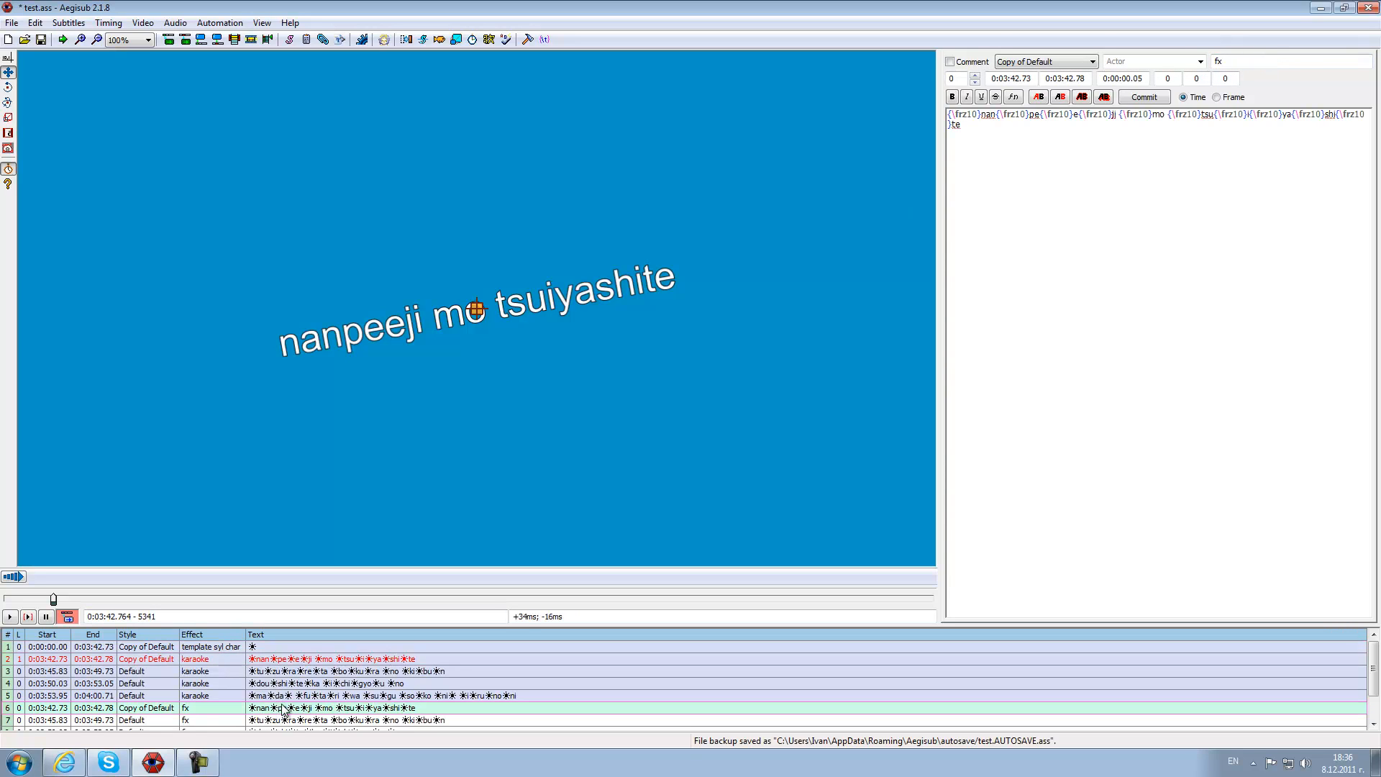
pyautogui.click(293, 660)
pyautogui.click(1054, 61)
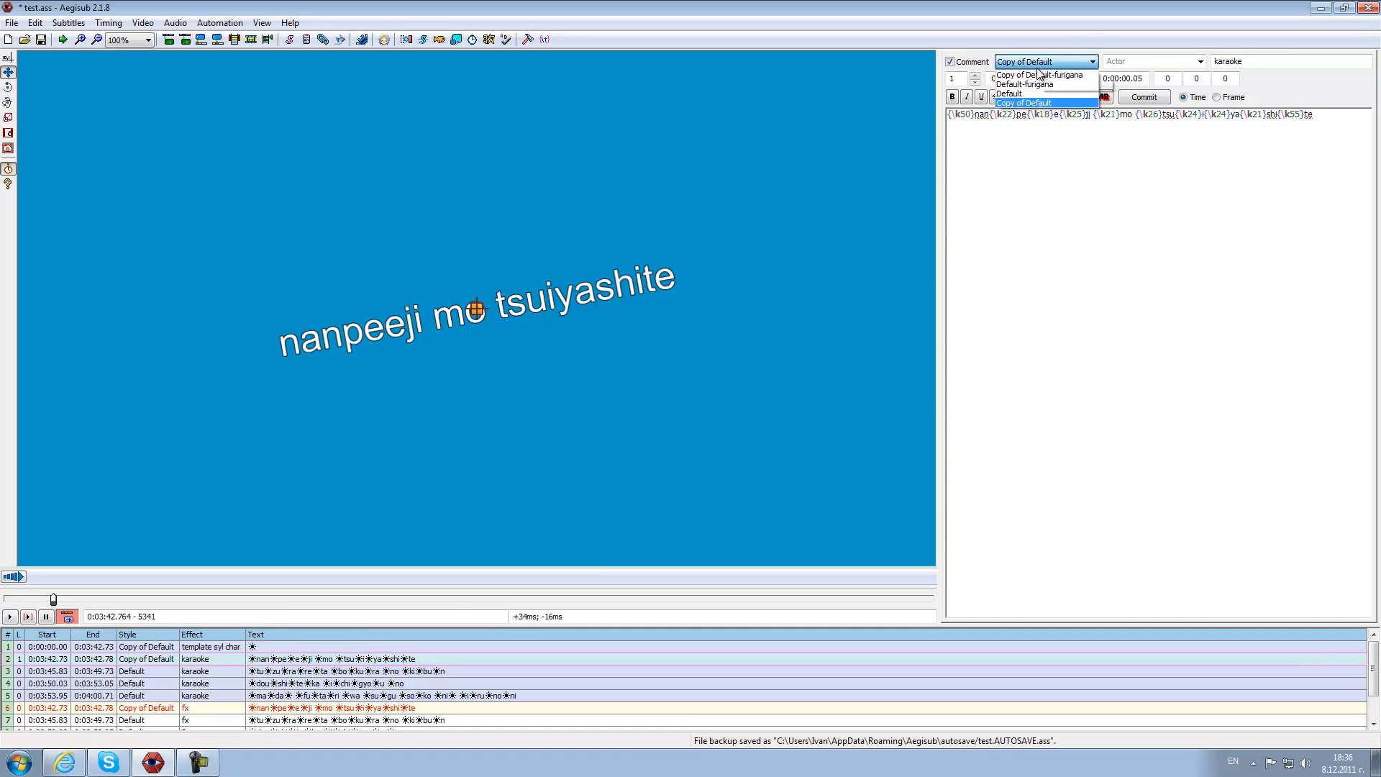
pyautogui.click(1036, 92)
# Assign the Default style to the template line, look over the karaoke lines and return to the template line.
pyautogui.click(255, 647)
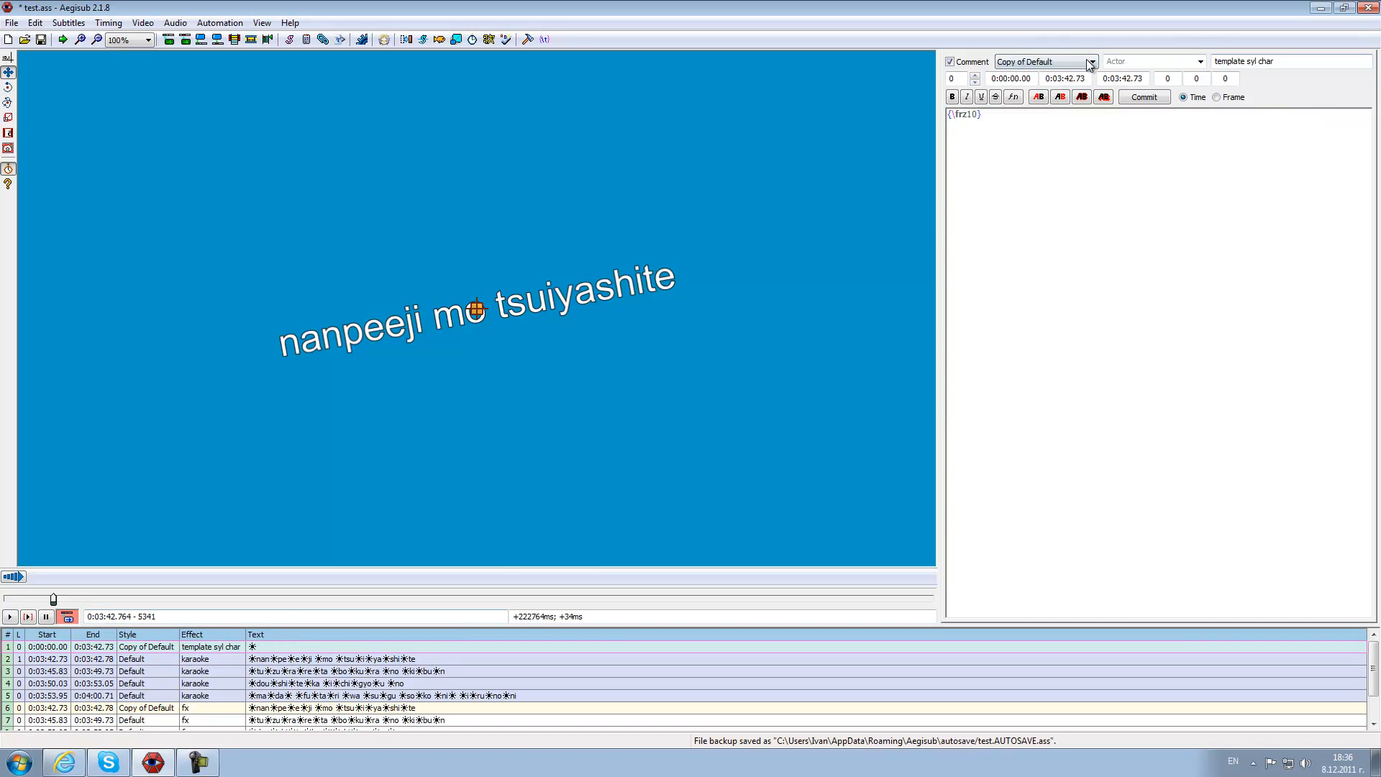
pyautogui.click(1054, 62)
pyautogui.click(1048, 94)
pyautogui.click(271, 696)
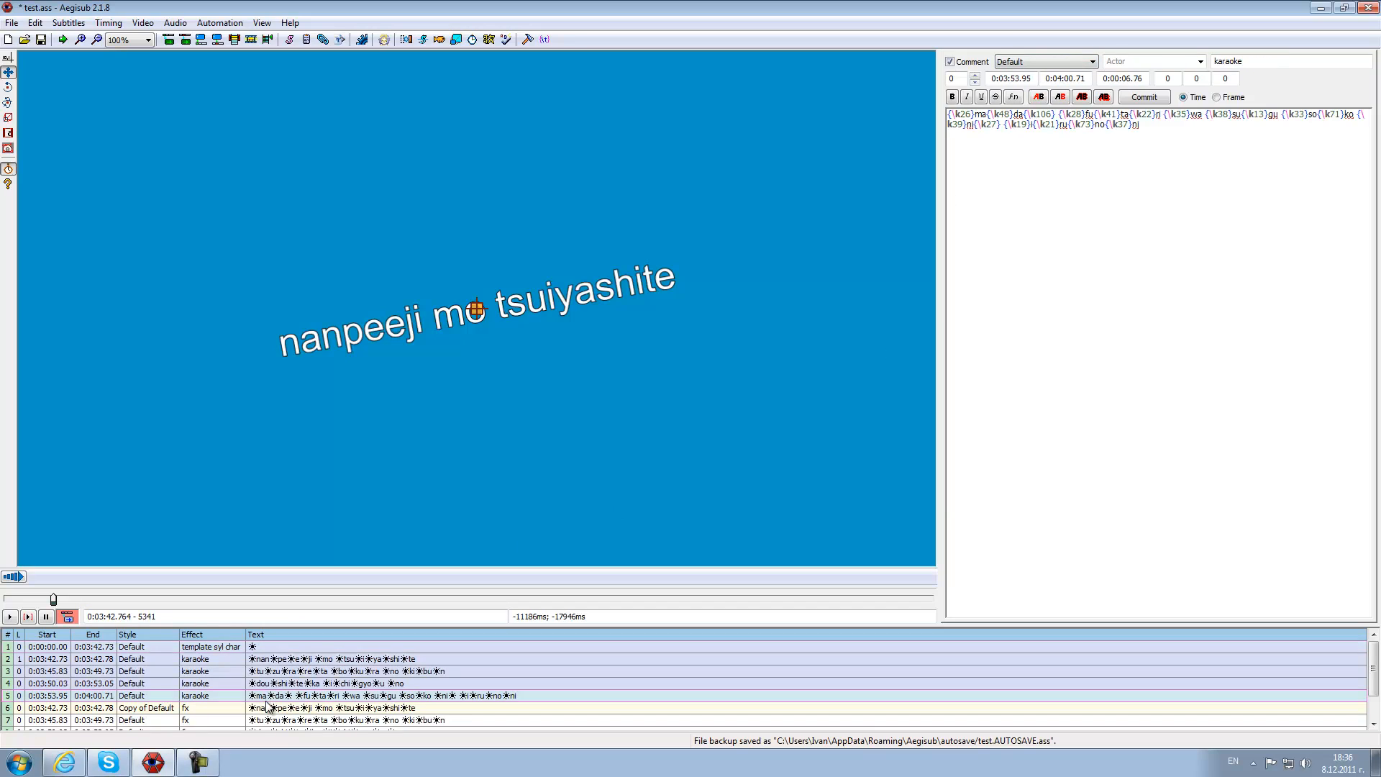
pyautogui.click(284, 659)
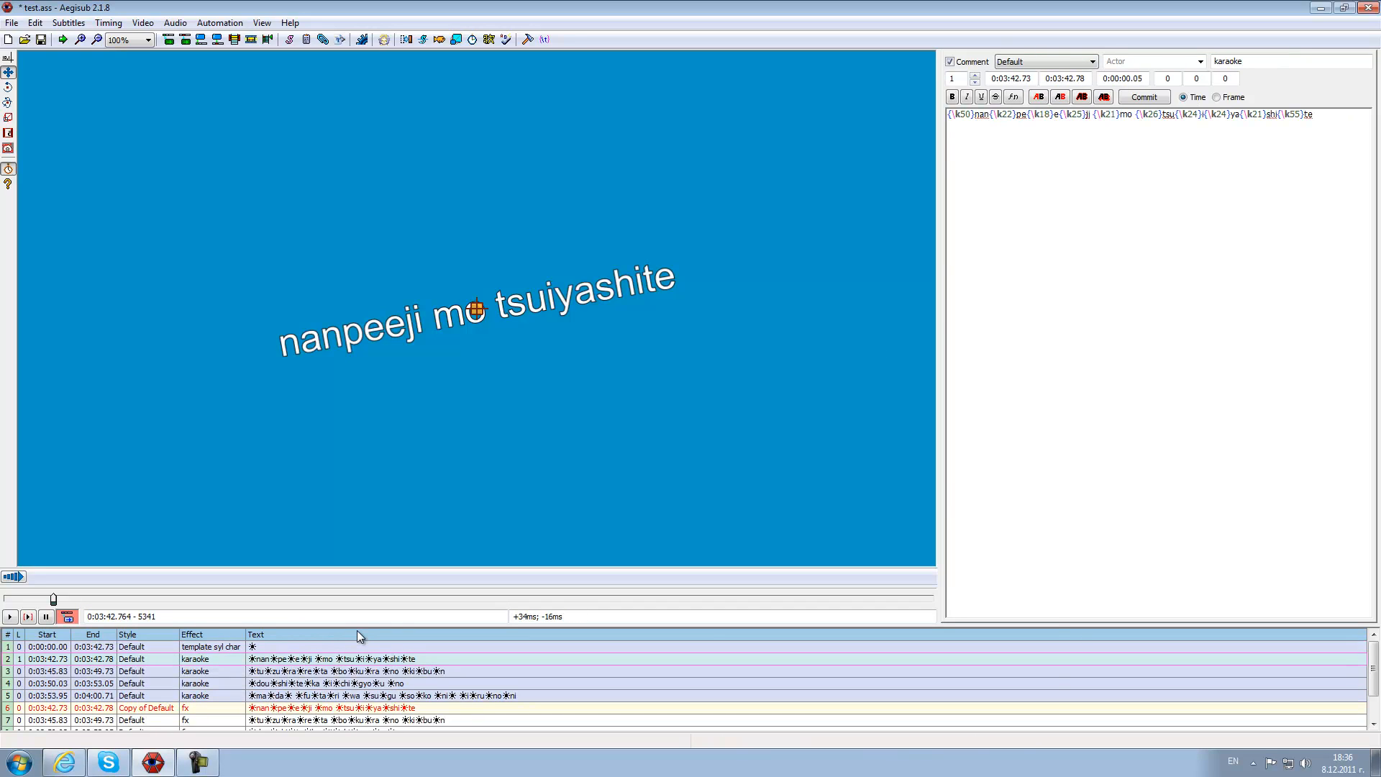
pyautogui.click(286, 648)
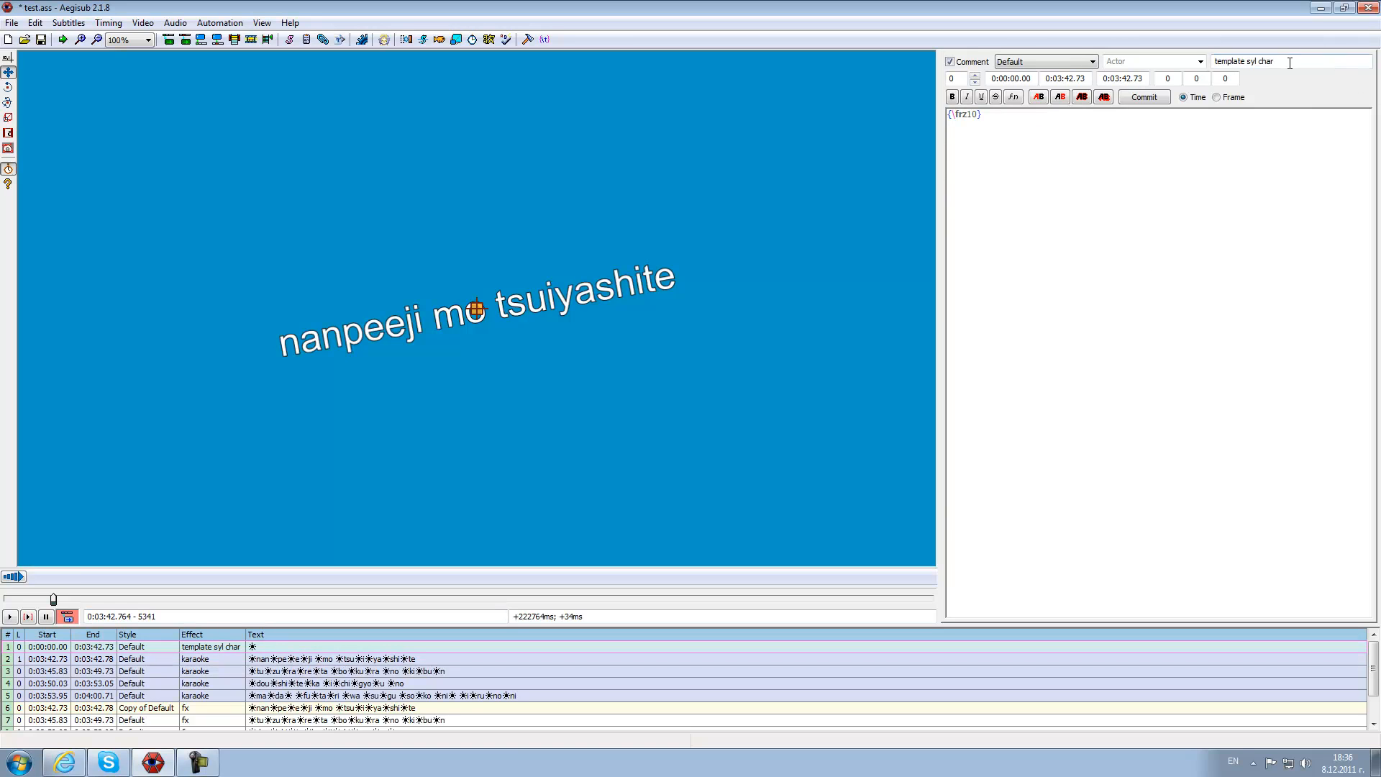
pyautogui.moveTo(1290, 63); pyautogui.dragTo(1264, 65)
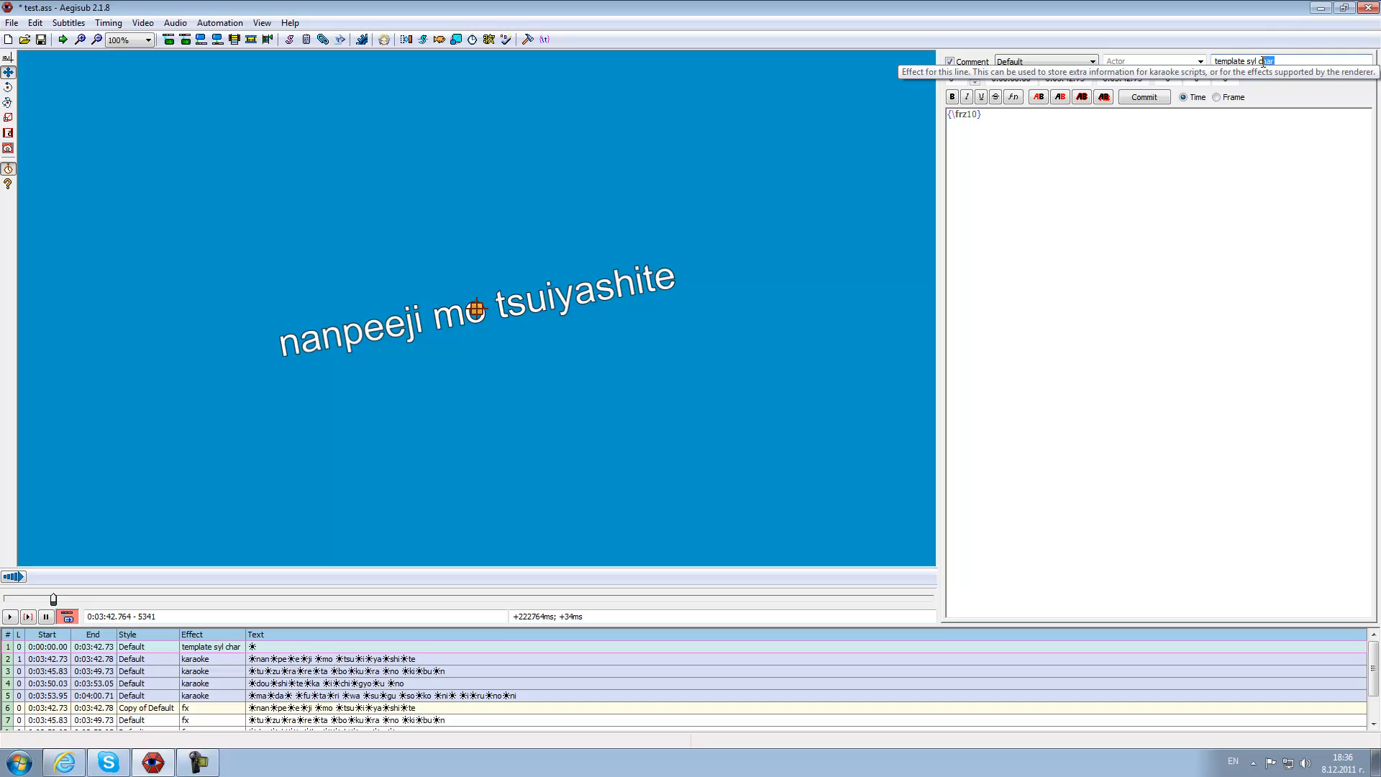
pyautogui.press('BackSpace')
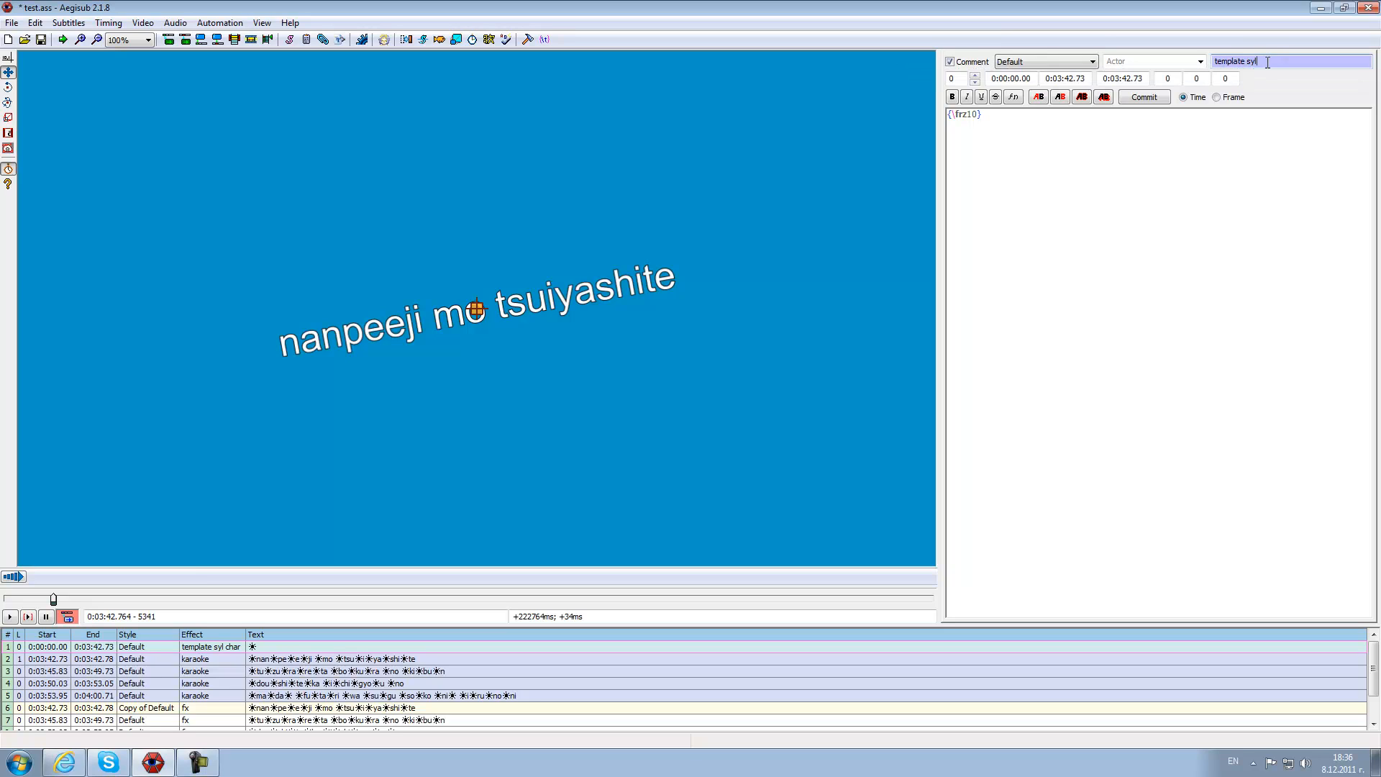
pyautogui.click(1257, 61)
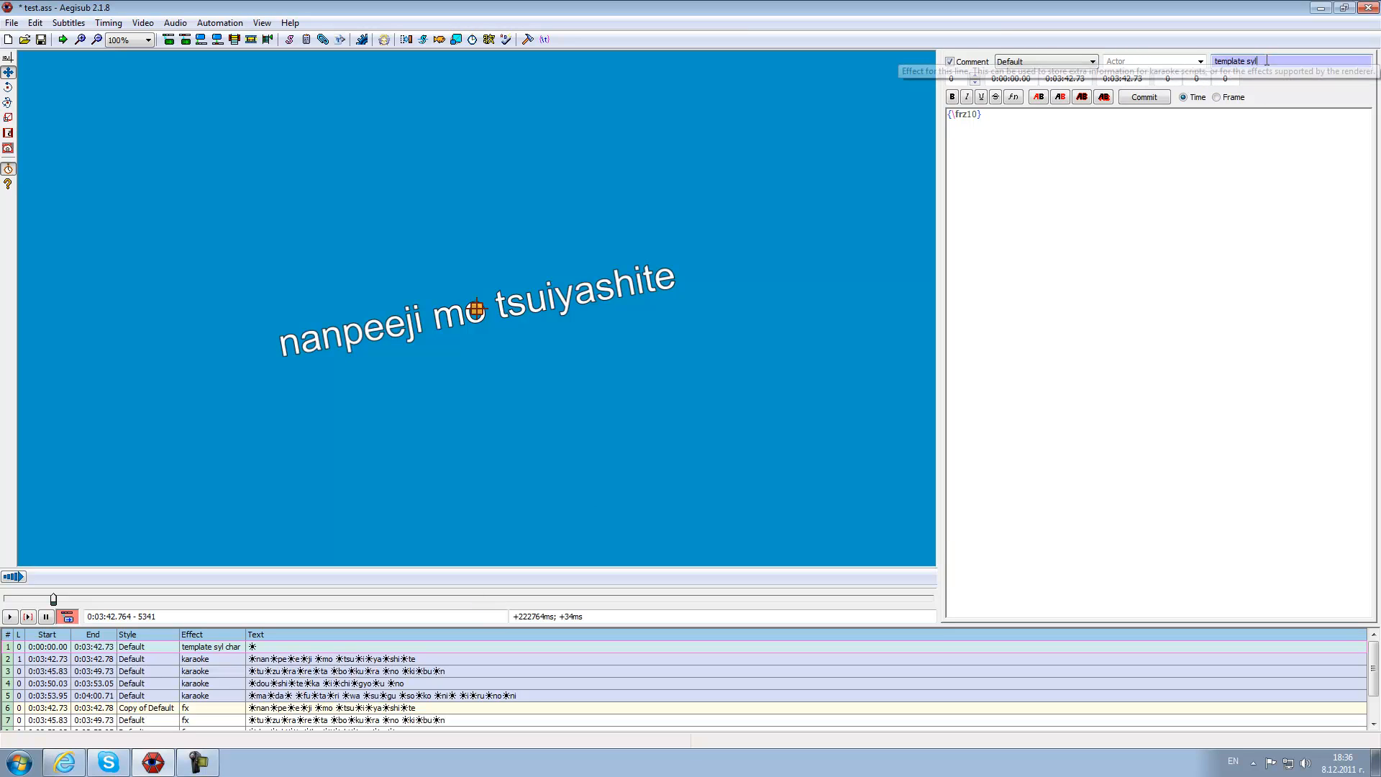
pyautogui.write('ch')
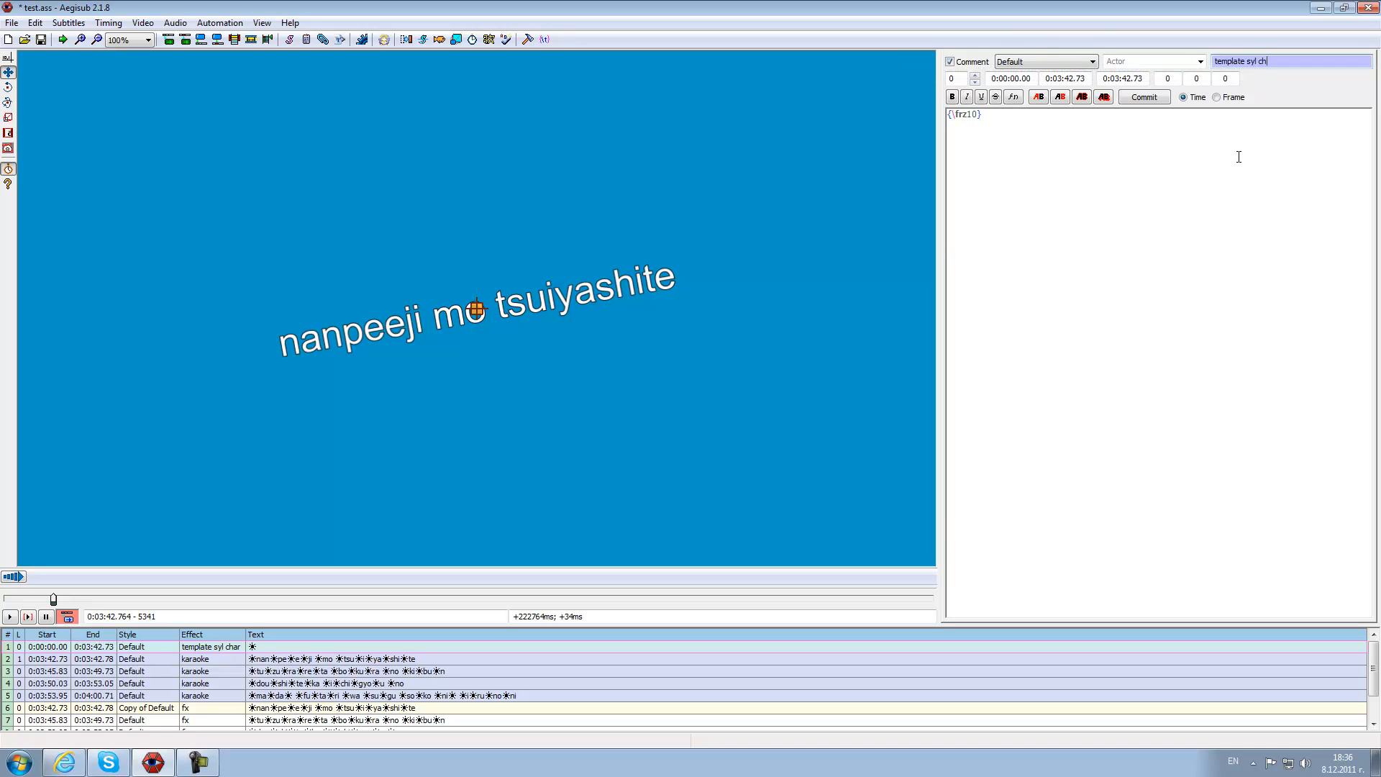
pyautogui.write('ar')
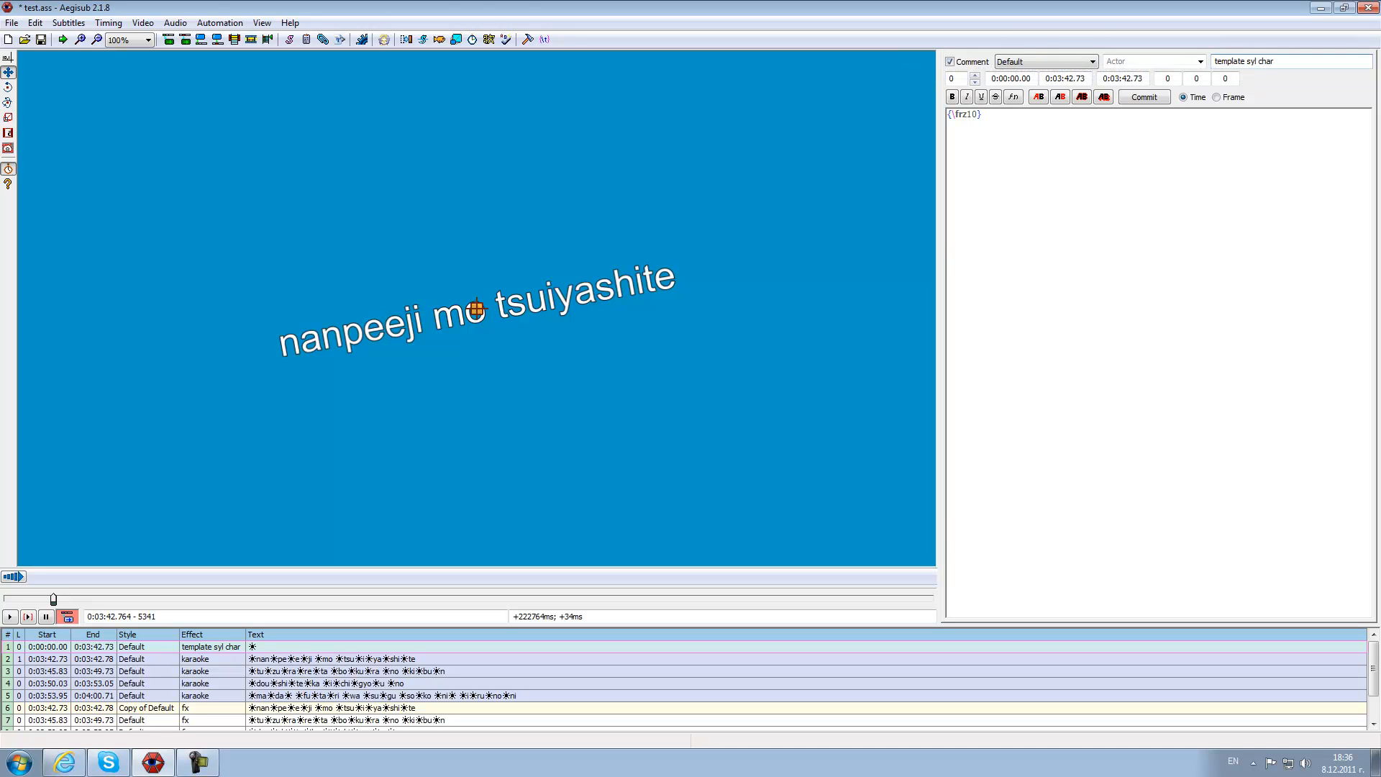
# Apply the template syl char effect to the karaoke lines and switch the video display to standard mode with crosshair coordinates.
pyautogui.click(220, 22)
pyautogui.click(272, 118)
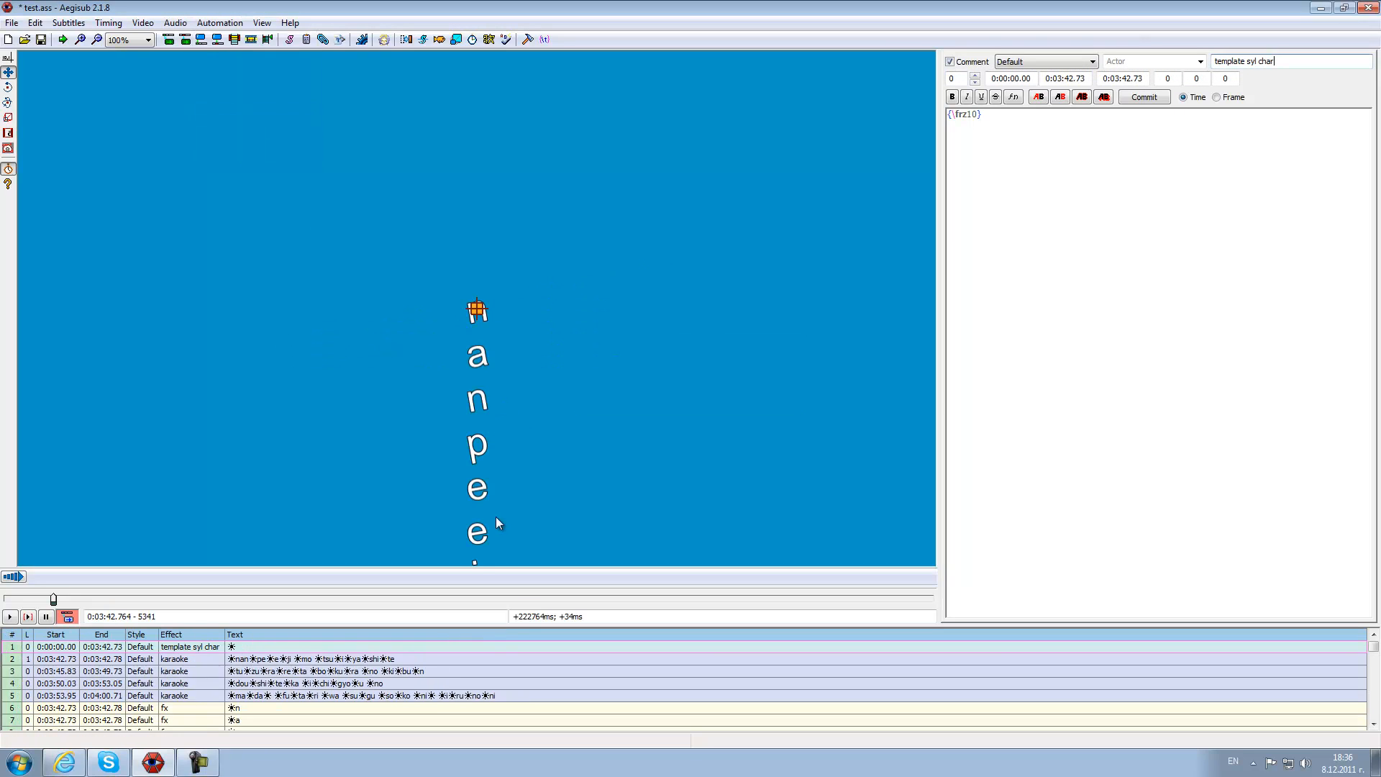
pyautogui.click(8, 57)
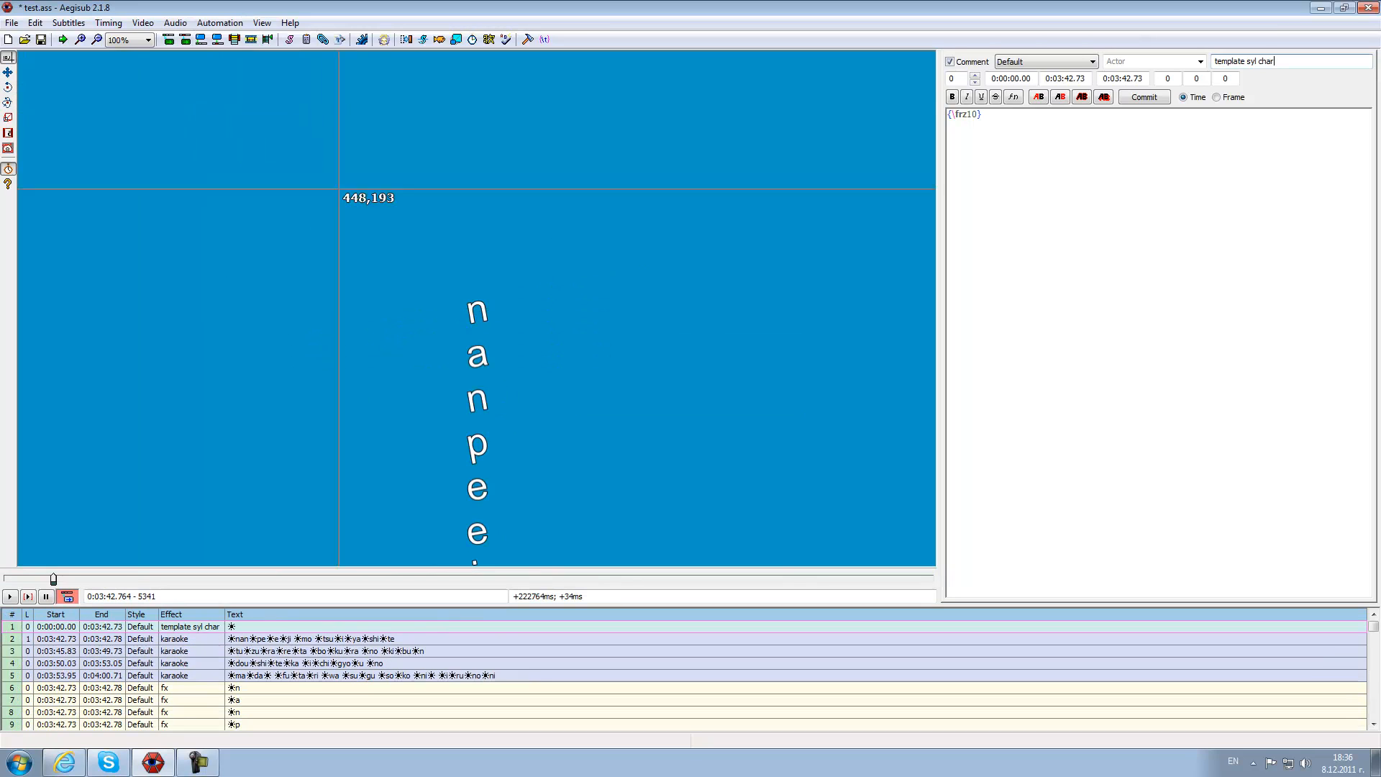
# Add \pos($center,$middle) after \frz10 in the template line's text and apply the karaoke template.
pyautogui.click(1008, 211)
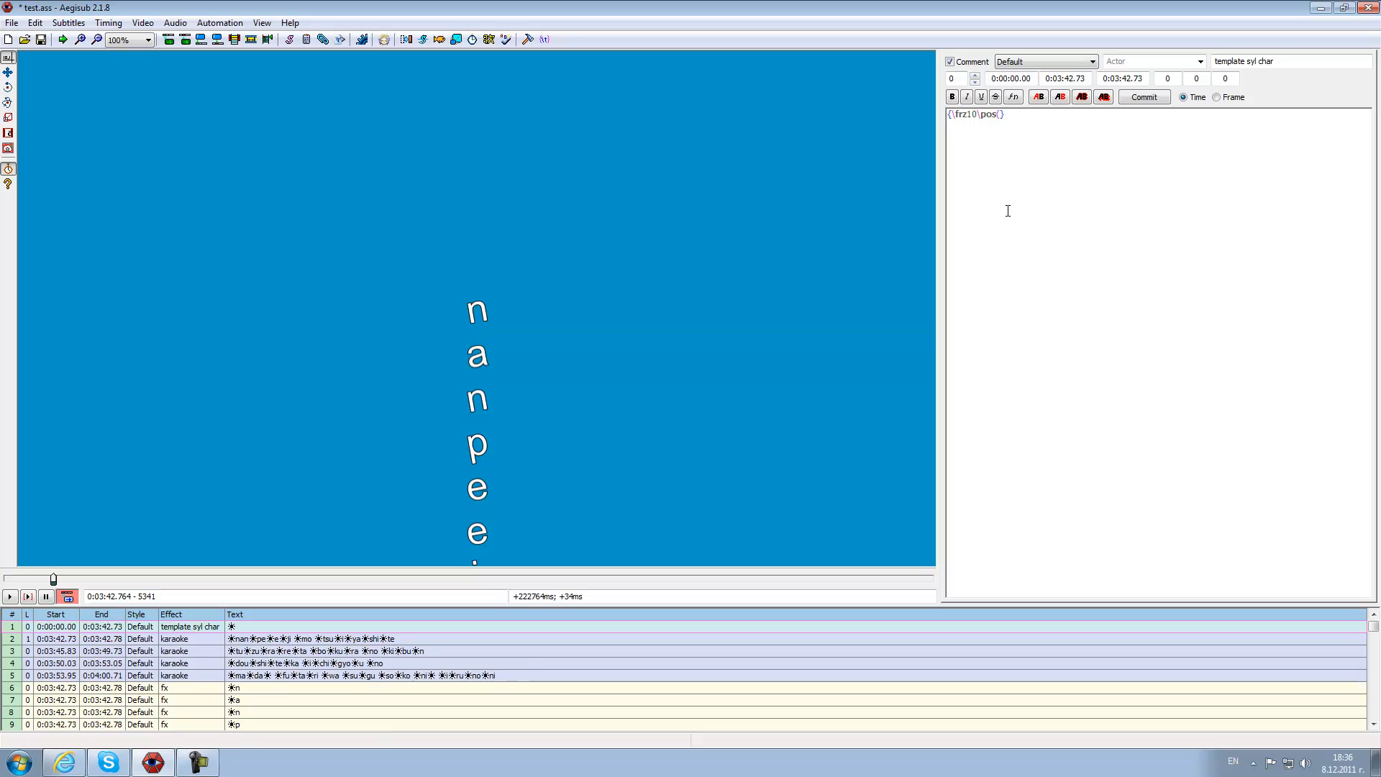
pyautogui.write('\\pos(#')
pyautogui.press('BackSpace')
pyautogui.write('$ce')
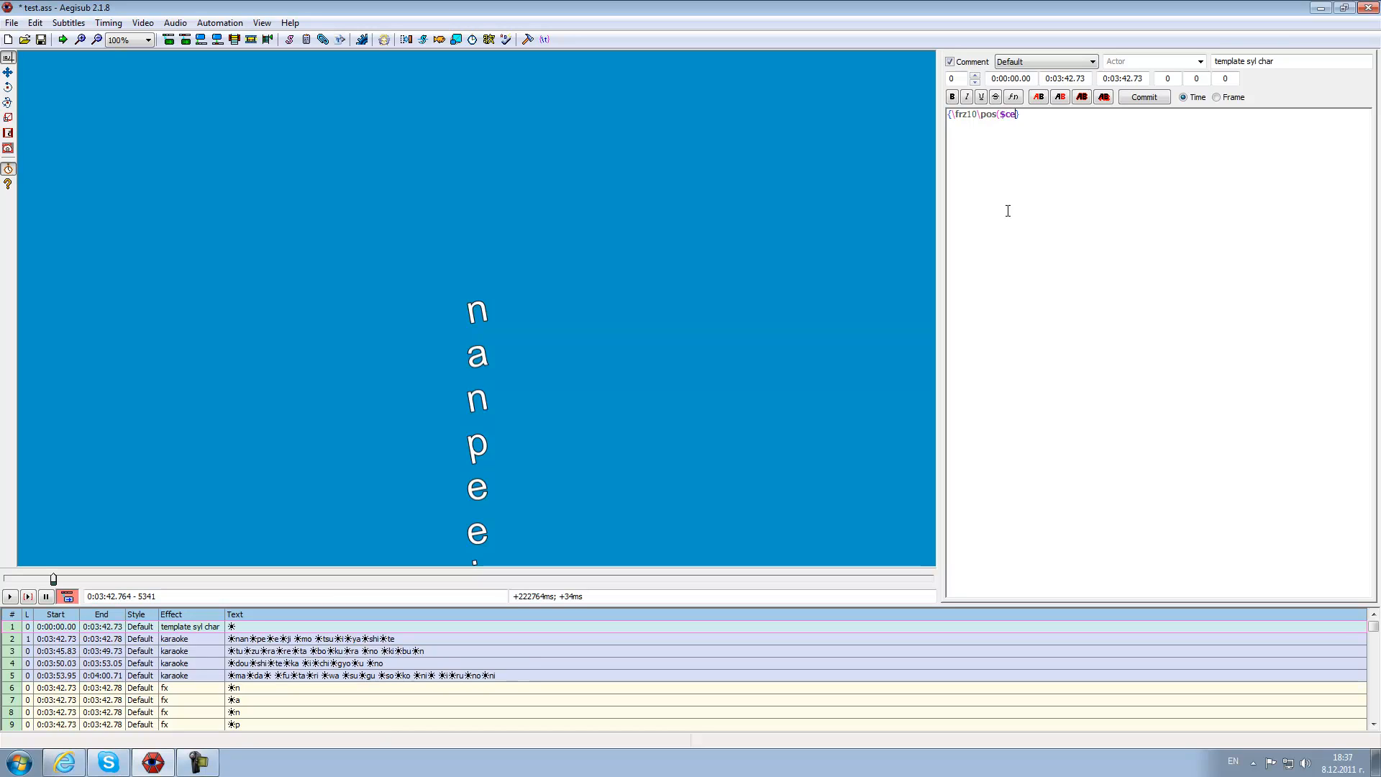
pyautogui.write('nmter,$mid')
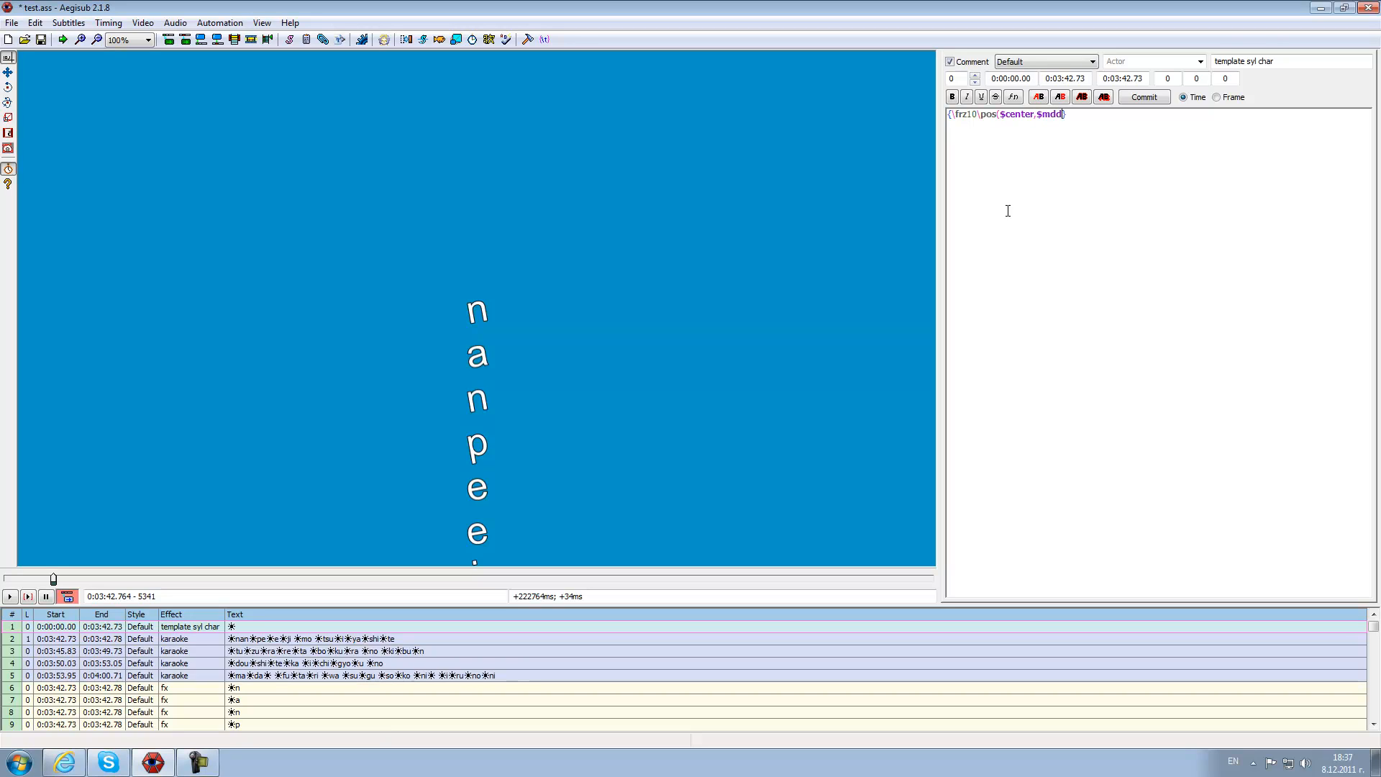
pyautogui.press('Return')
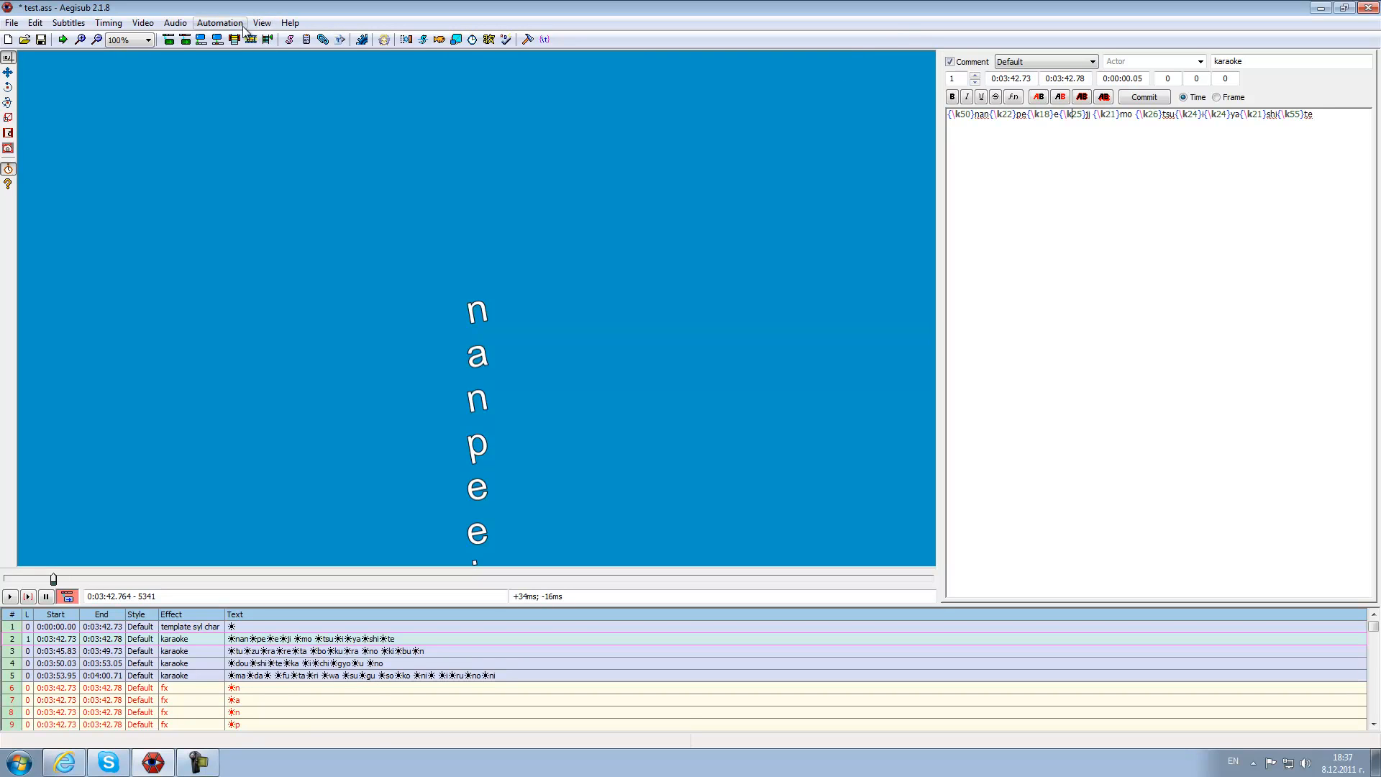
pyautogui.click(219, 22)
pyautogui.click(255, 114)
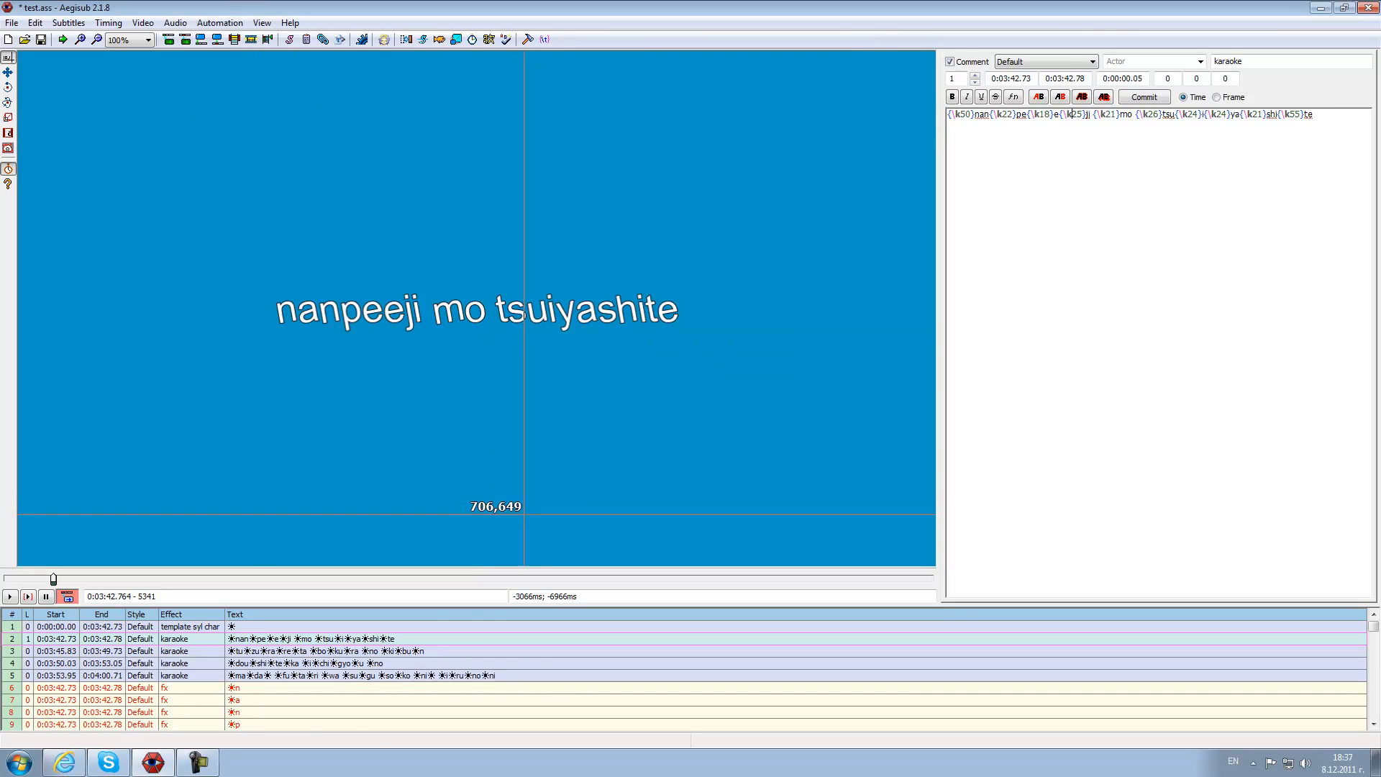
# Examine the position tags in the fx lines generated for each character of the nanpeeji mo tsuiyashite line.
pyautogui.click(269, 687)
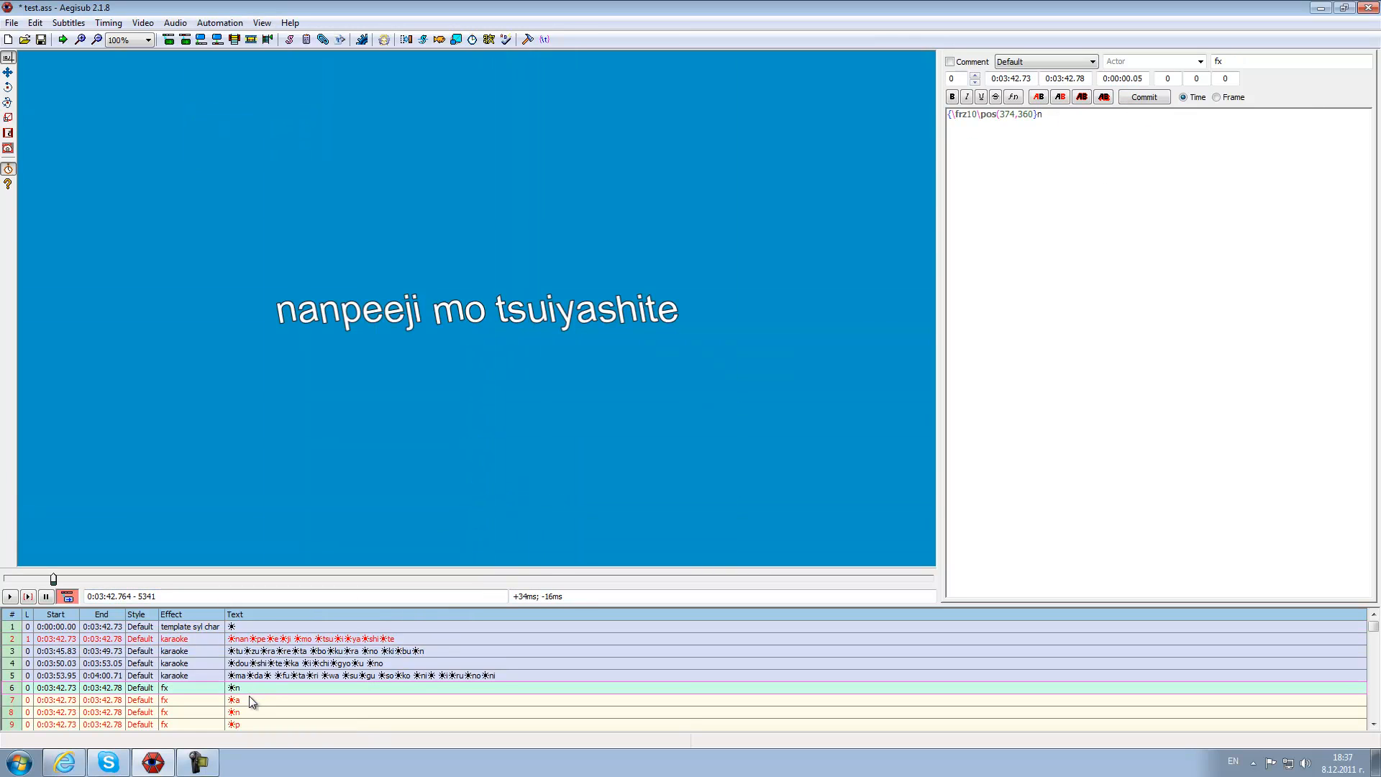
pyautogui.scroll(-1, 251, 694)
pyautogui.scroll(1, 286, 647)
pyautogui.press('Down')
pyautogui.press('Down')
pyautogui.press('Down')
pyautogui.press('Down')
pyautogui.press('Down')
pyautogui.press('Down')
pyautogui.press('Down')
pyautogui.press('Down')
pyautogui.press('Down')
pyautogui.press('Down')
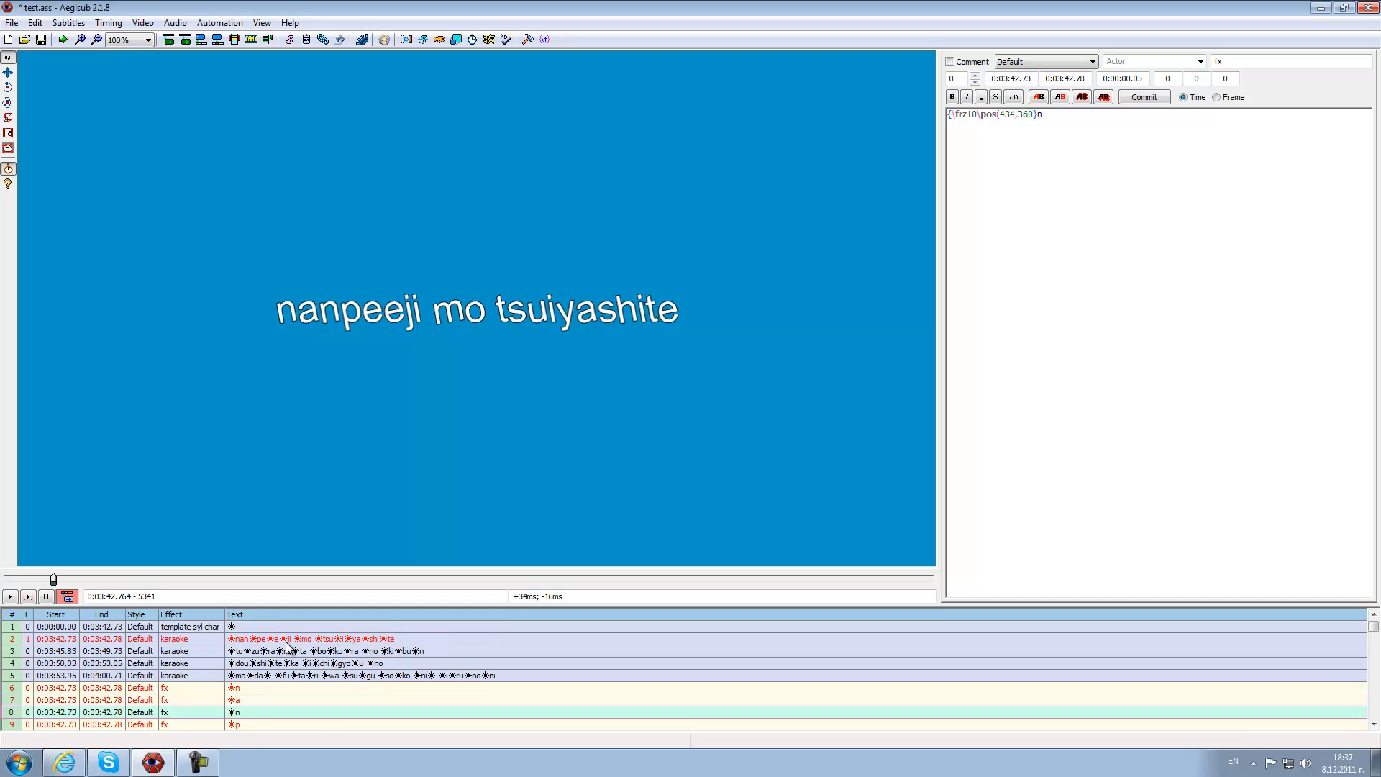
pyautogui.scroll(1, 284, 691)
pyautogui.scroll(2, 283, 690)
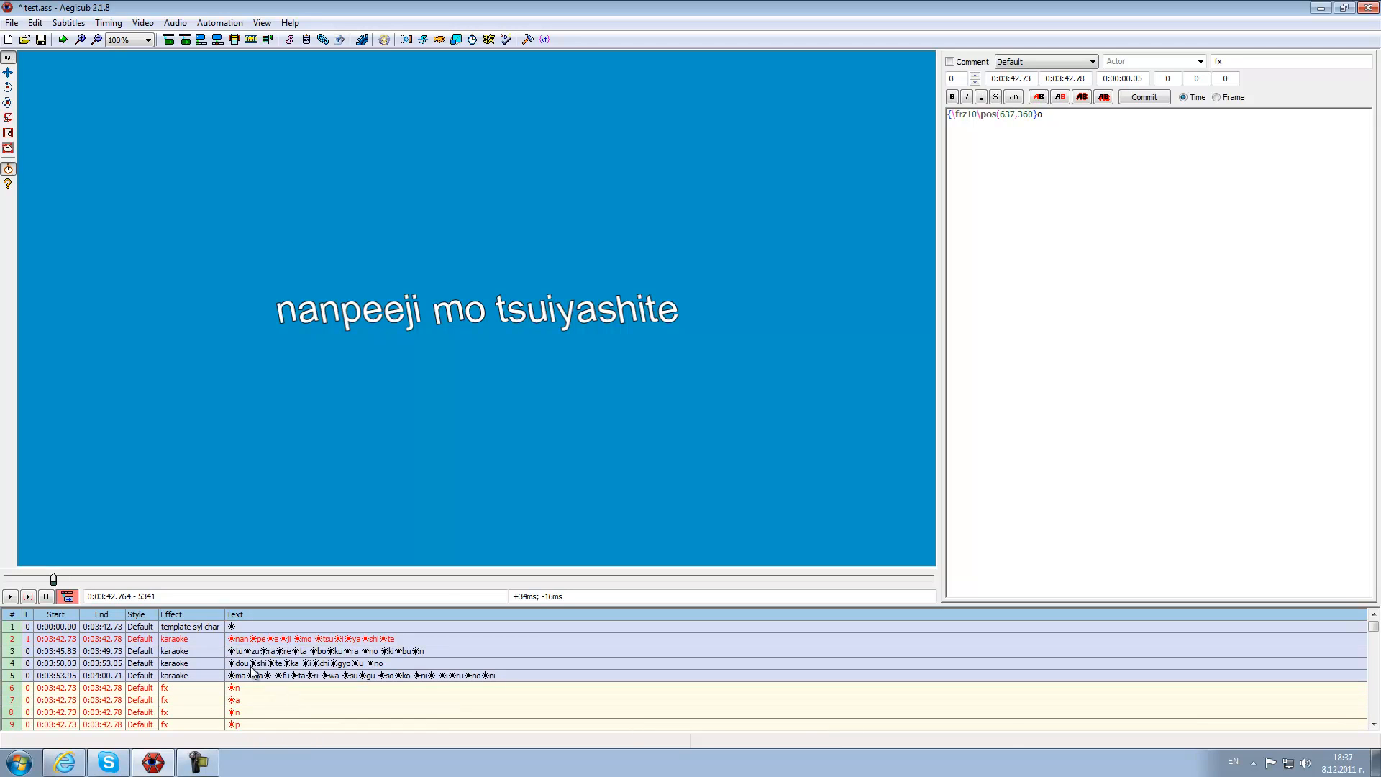
pyautogui.rightClick(240, 627)
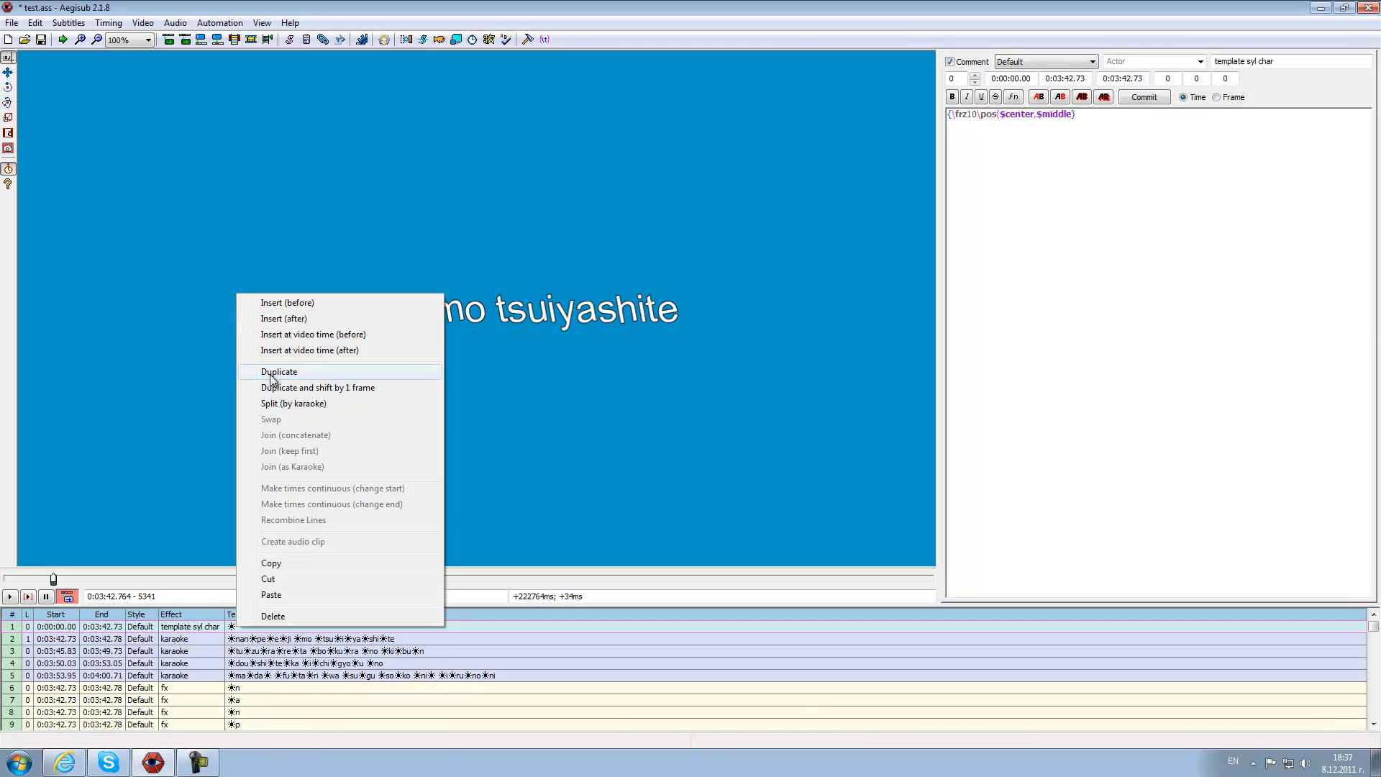
pyautogui.click(205, 674)
pyautogui.click(1047, 62)
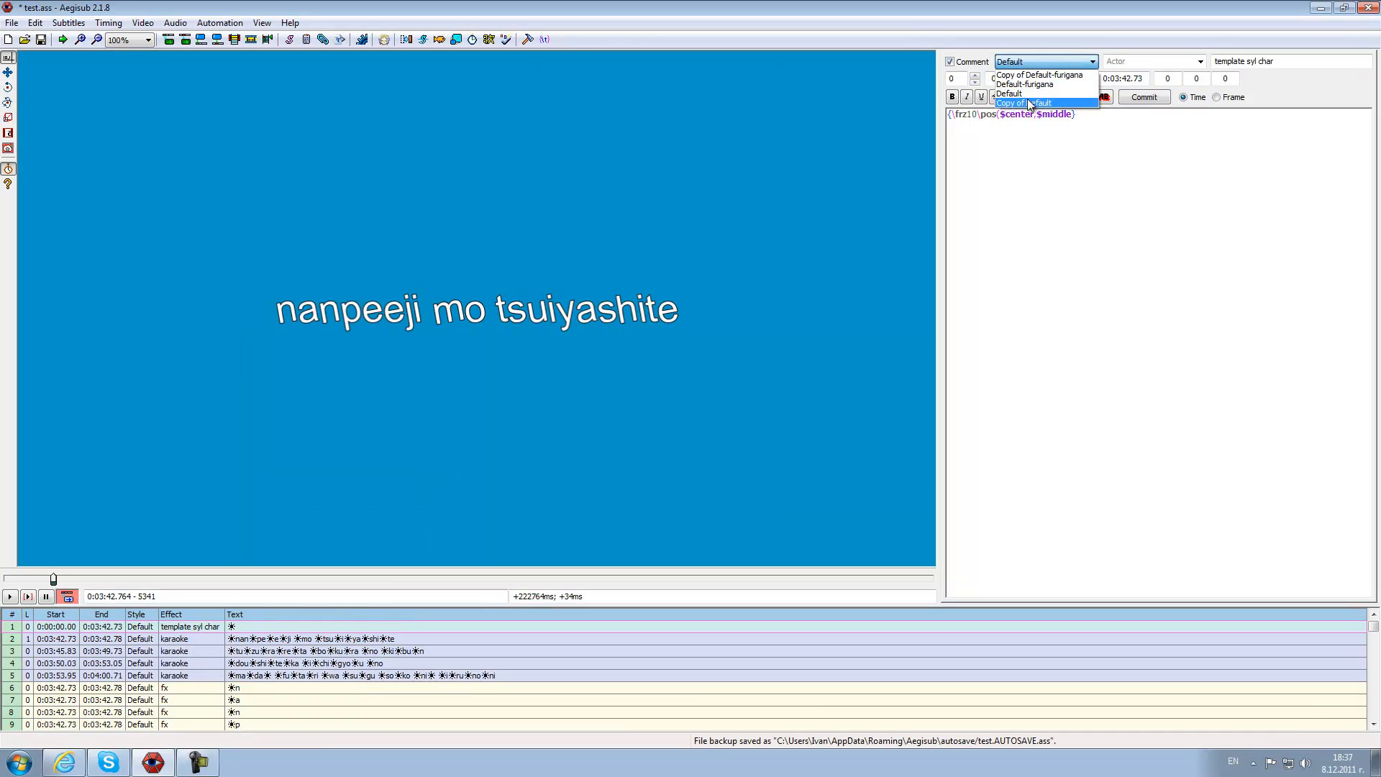
pyautogui.click(1029, 94)
pyautogui.click(1029, 63)
pyautogui.click(1025, 94)
# Duplicate the template syl char line and assign the Copy of Default style to the duplicate.
pyautogui.rightClick(209, 626)
pyautogui.click(314, 374)
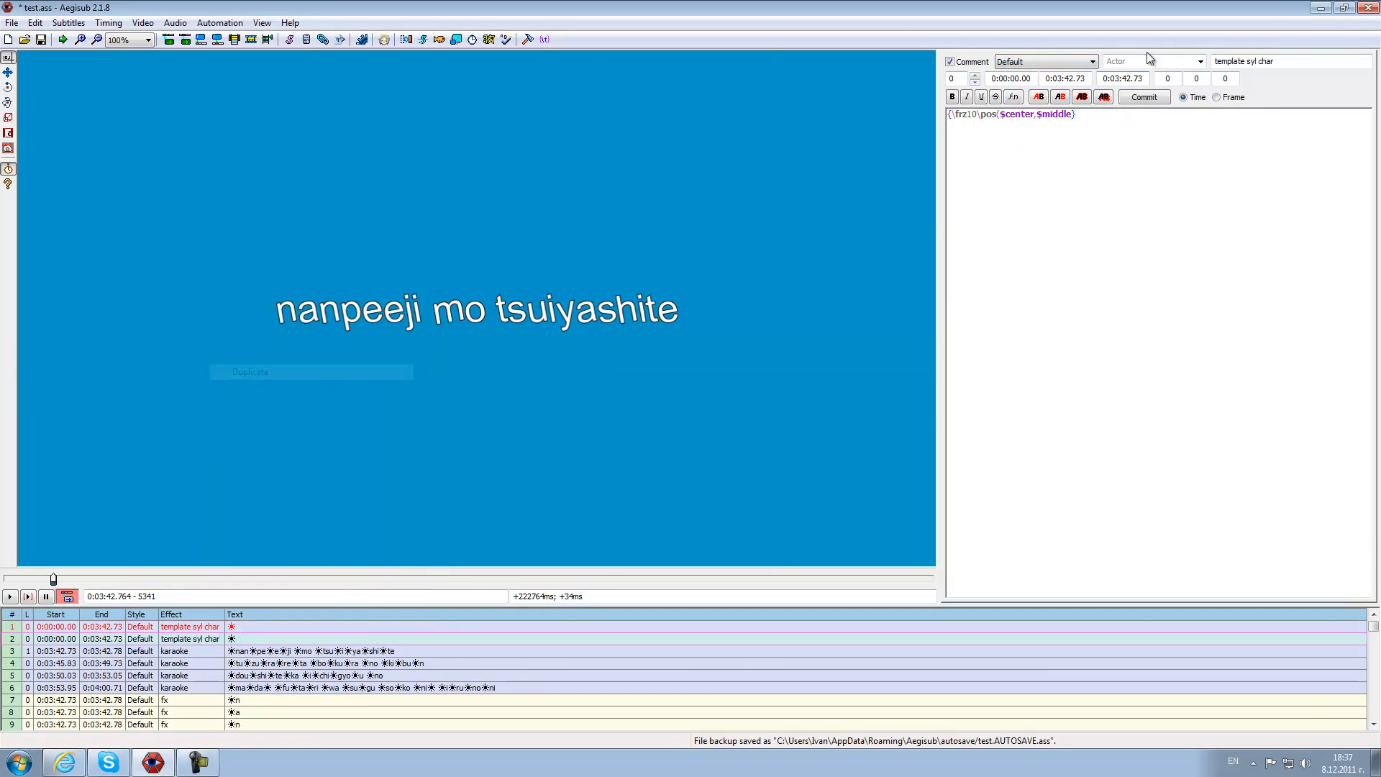
pyautogui.click(1046, 62)
pyautogui.click(1028, 83)
# Change the duplicated template line's effect to template syl.
pyautogui.click(1303, 64)
pyautogui.press('BackSpace')
pyautogui.press('BackSpace')
pyautogui.press('BackSpace')
pyautogui.press('BackSpace')
pyautogui.press('BackSpace')
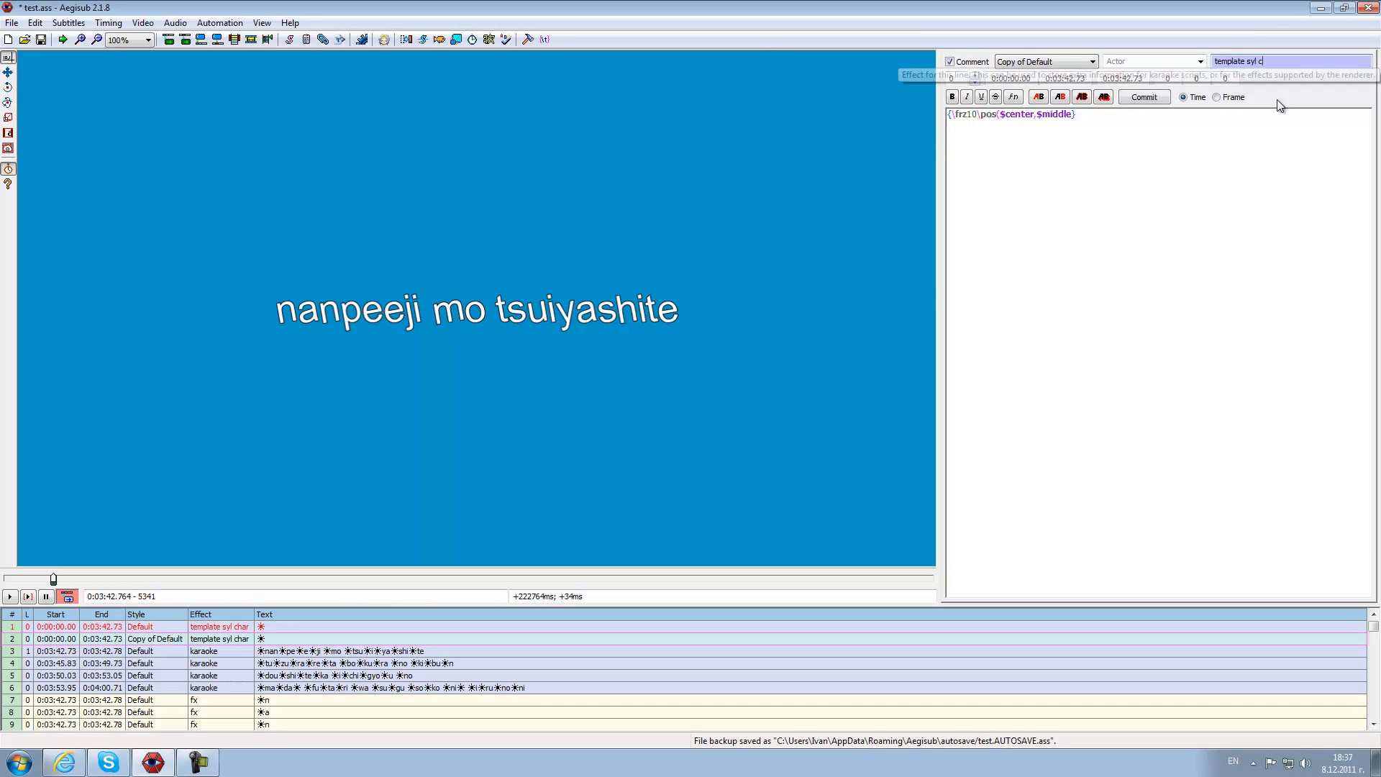
pyautogui.press('Return')
# Assign the Copy of Default style to the tuzurareta bokura no kibun karaoke line and apply the karaoke template.
pyautogui.click(251, 663)
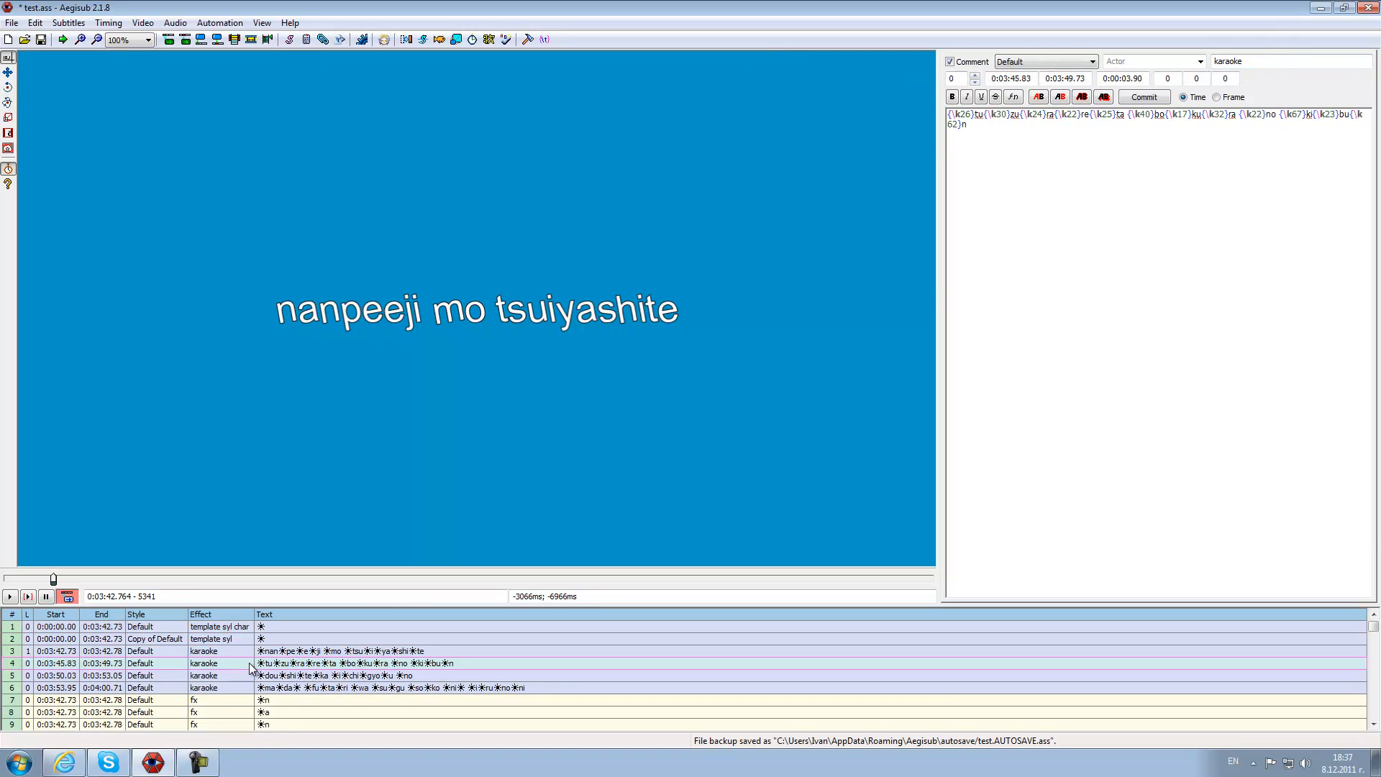
pyautogui.click(1038, 61)
pyautogui.click(1028, 84)
pyautogui.click(209, 23)
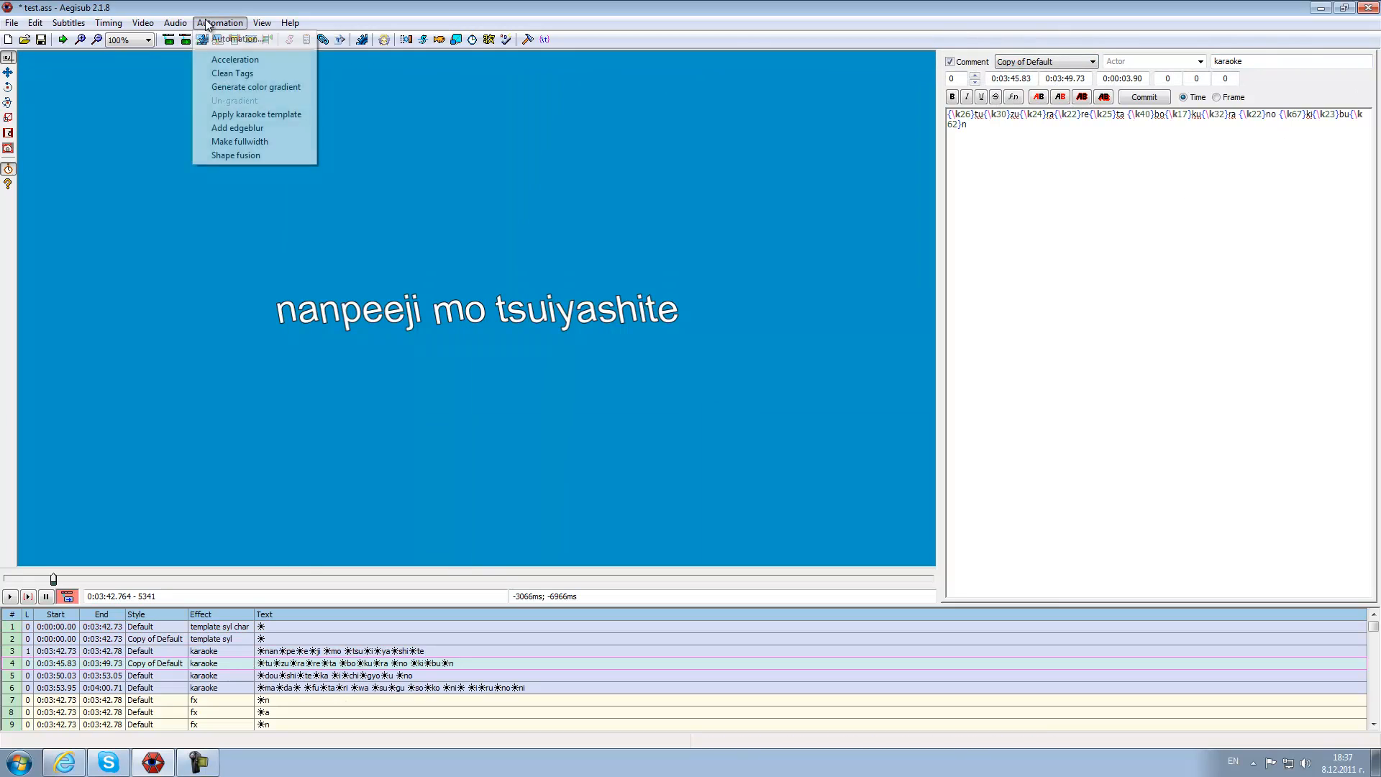
pyautogui.click(256, 114)
# Compare the two template lines and their styles with the karaoke lines and the fx lines generated for each style.
pyautogui.click(219, 629)
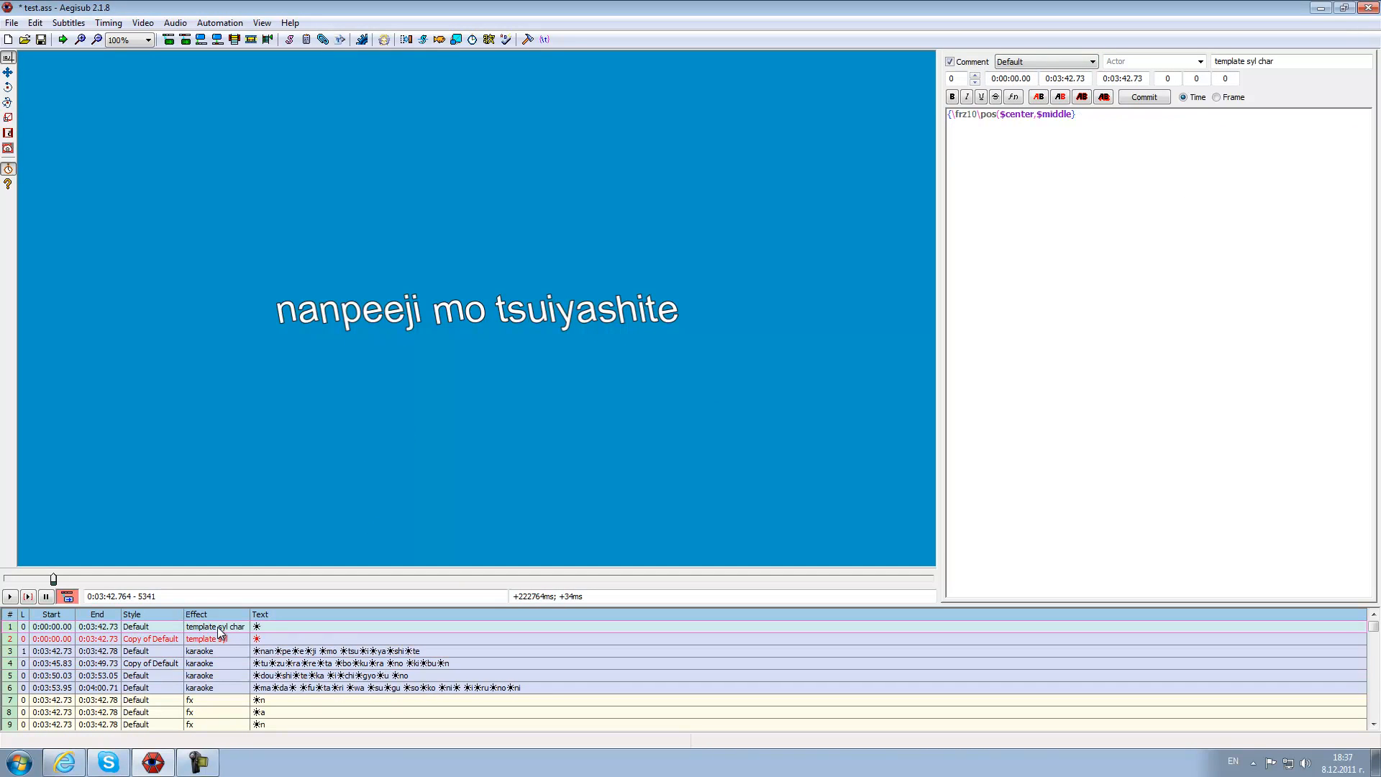
pyautogui.click(253, 651)
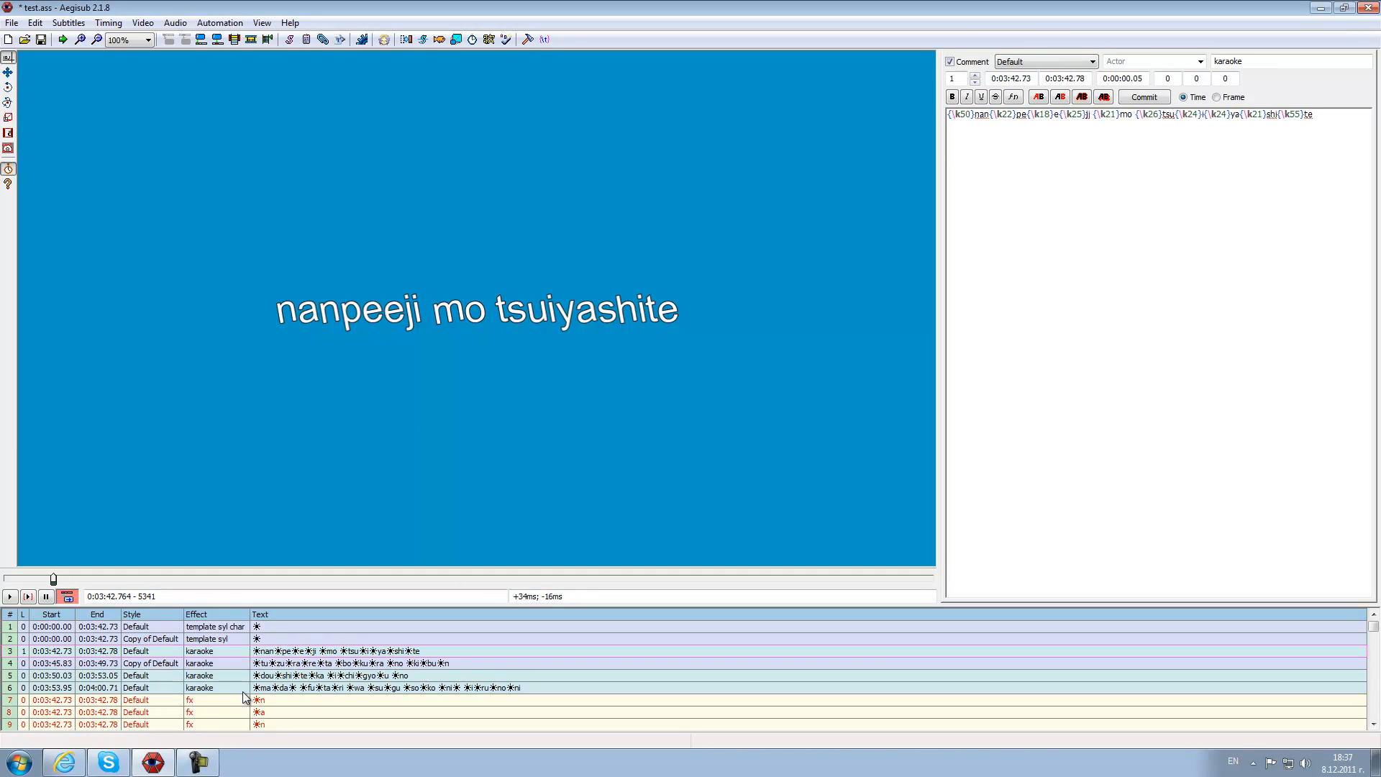
pyautogui.click(154, 623)
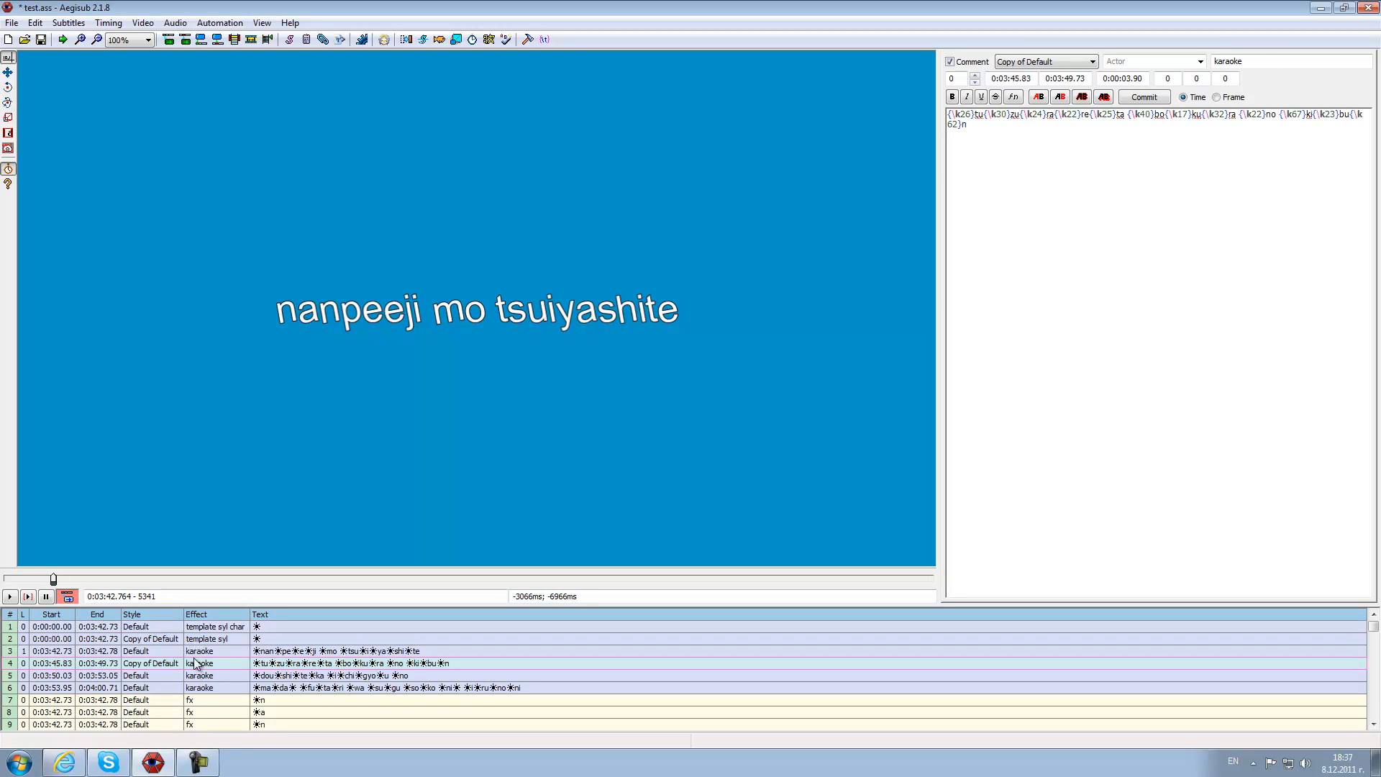
pyautogui.click(215, 640)
pyautogui.scroll(-10, 288, 651)
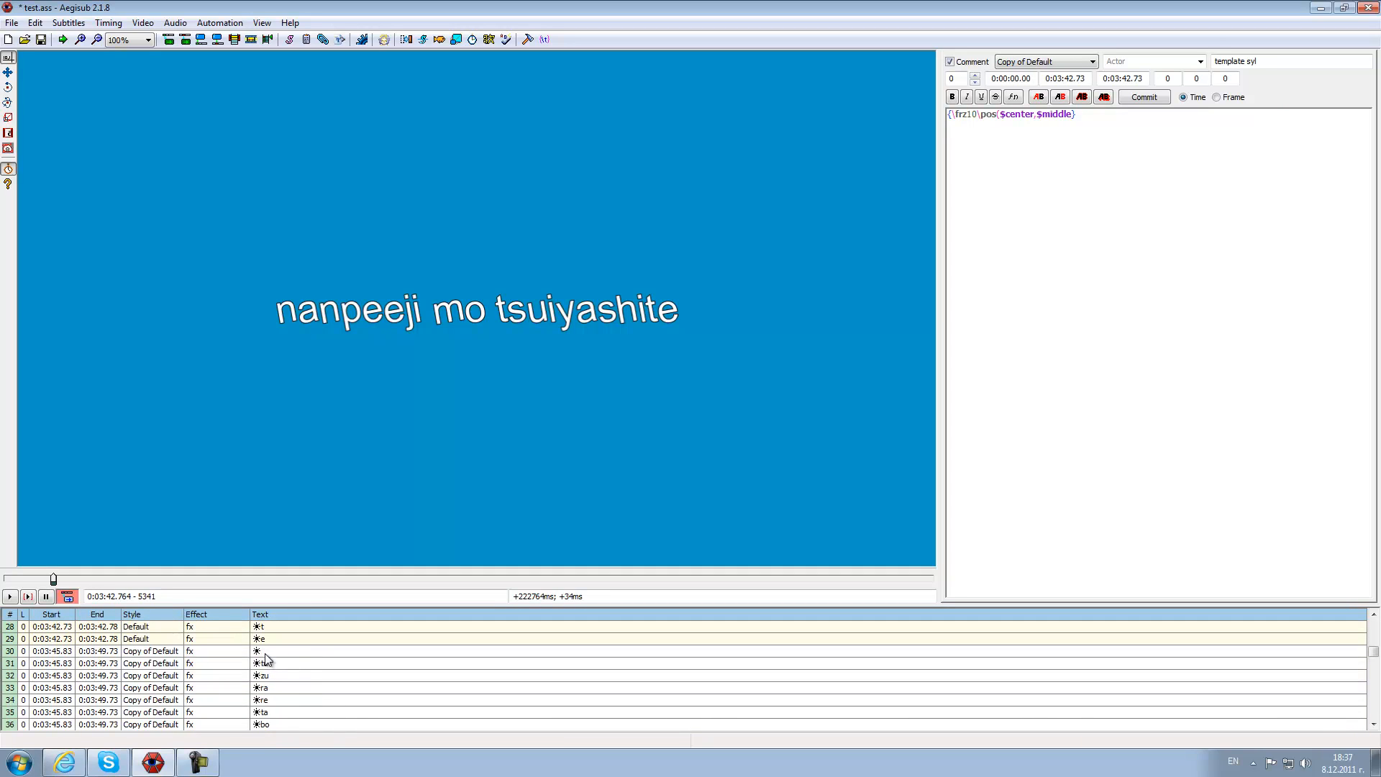
pyautogui.click(263, 654)
pyautogui.scroll(-1, 274, 684)
pyautogui.scroll(-1, 279, 686)
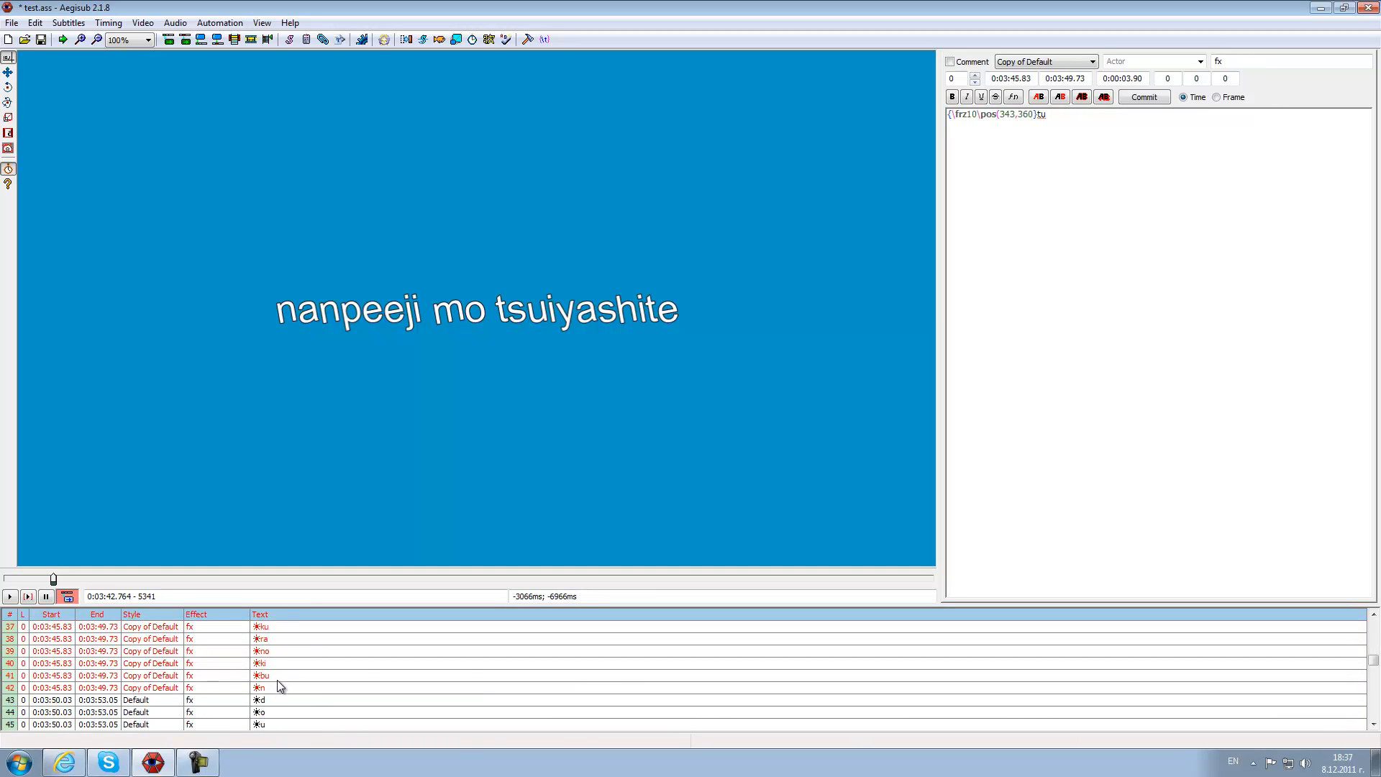
pyautogui.keyDown('shift'); pyautogui.click(277, 680); pyautogui.keyUp('shift')
pyautogui.scroll(2, 288, 672)
pyautogui.scroll(10, 295, 671)
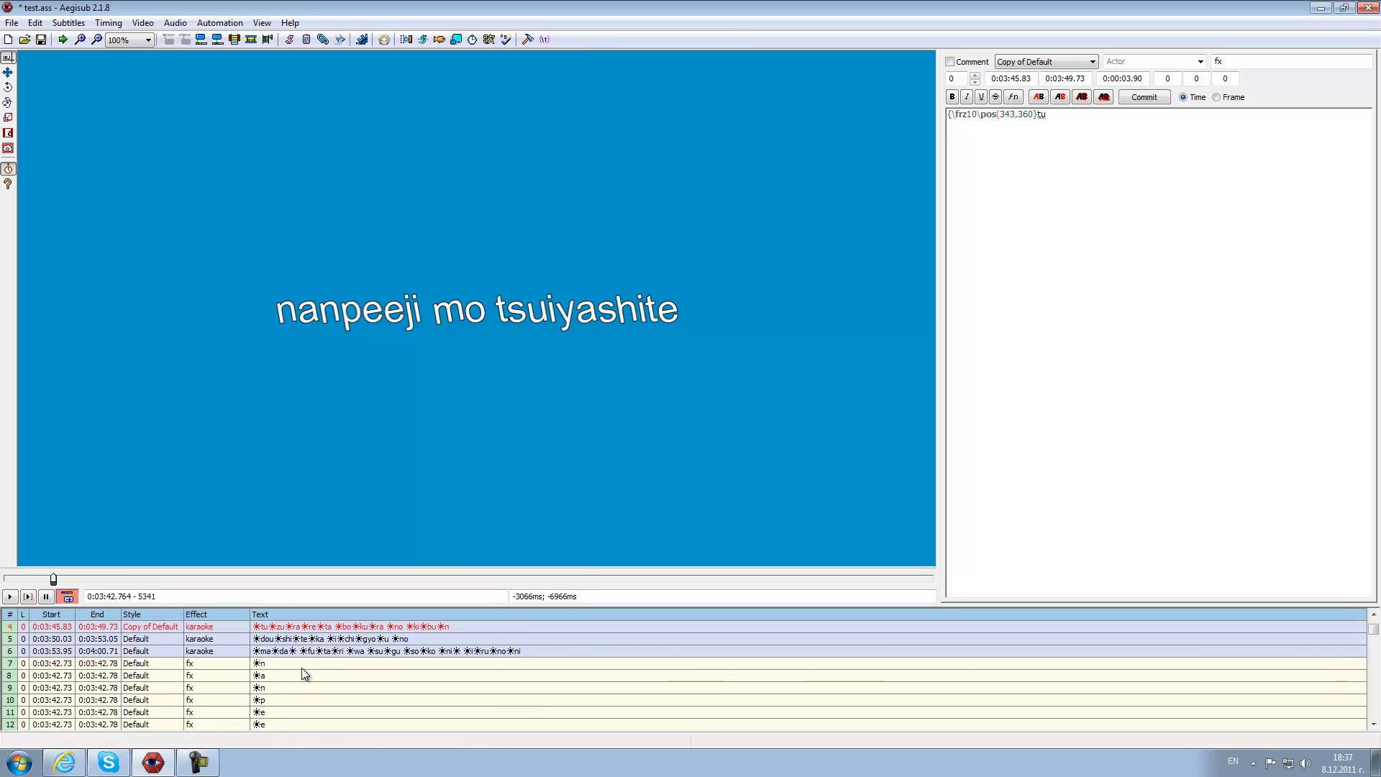
pyautogui.click(263, 626)
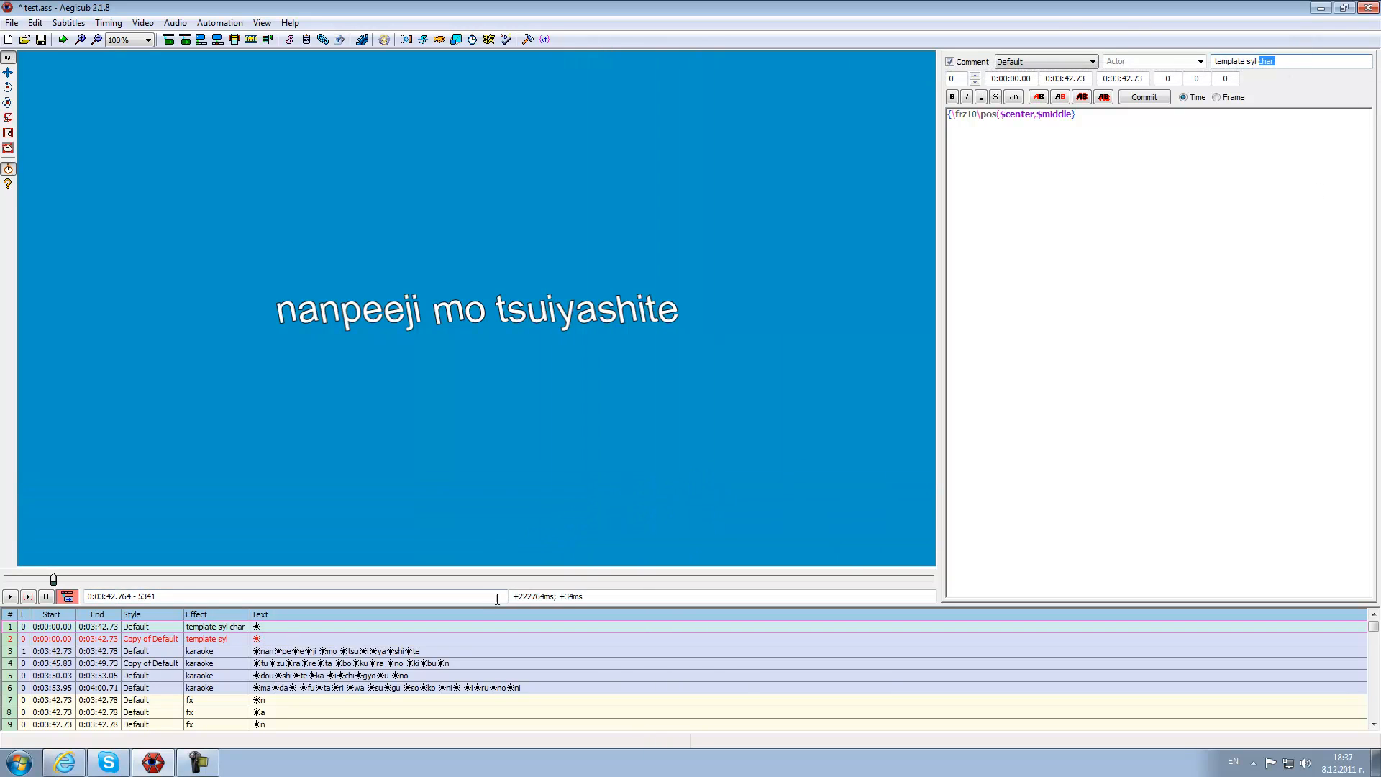
# Delete the template syl line that uses the Copy of Default style.
pyautogui.click(281, 636)
pyautogui.rightClick(280, 636)
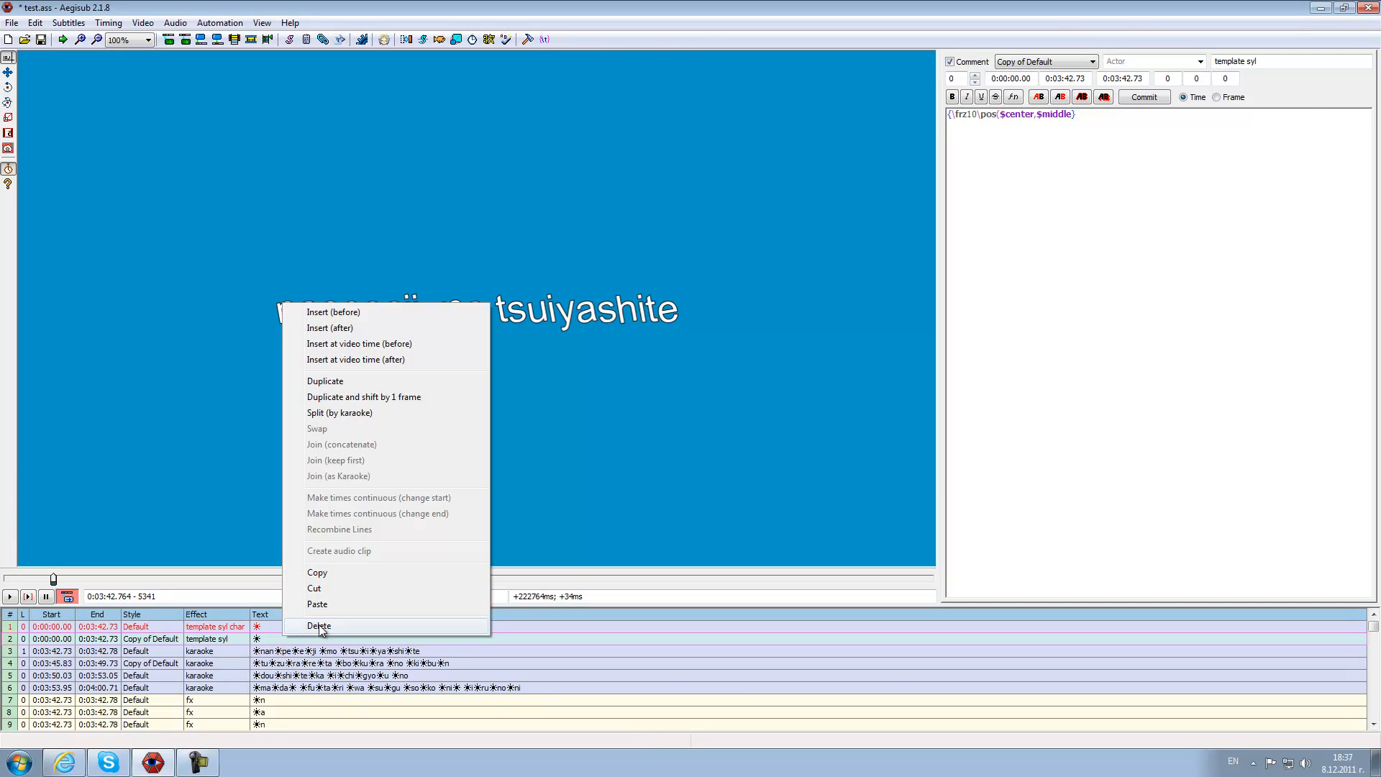
pyautogui.click(277, 624)
# Change the remaining template line's effect to template syl.
pyautogui.click(278, 626)
pyautogui.moveTo(1294, 61); pyautogui.dragTo(1255, 62)
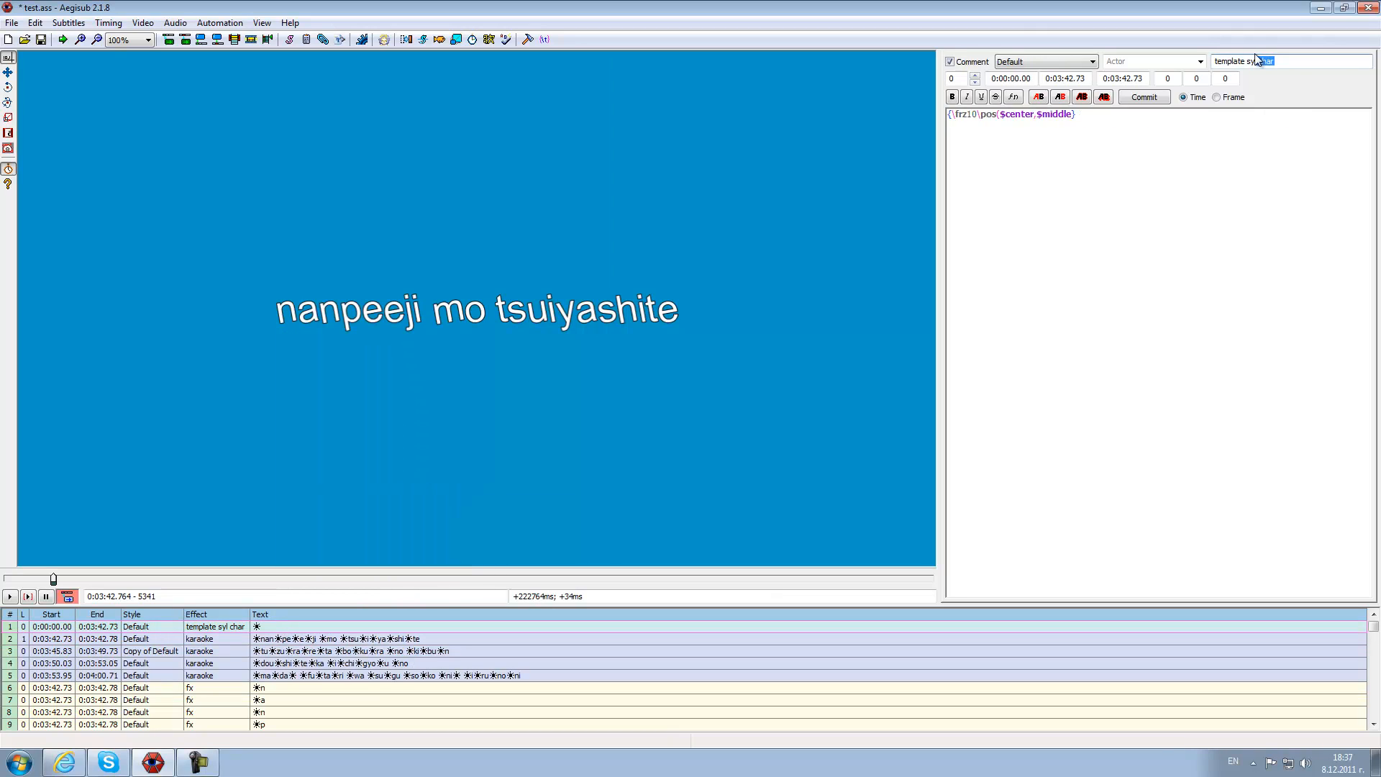
pyautogui.press('BackSpace')
pyautogui.write('l')
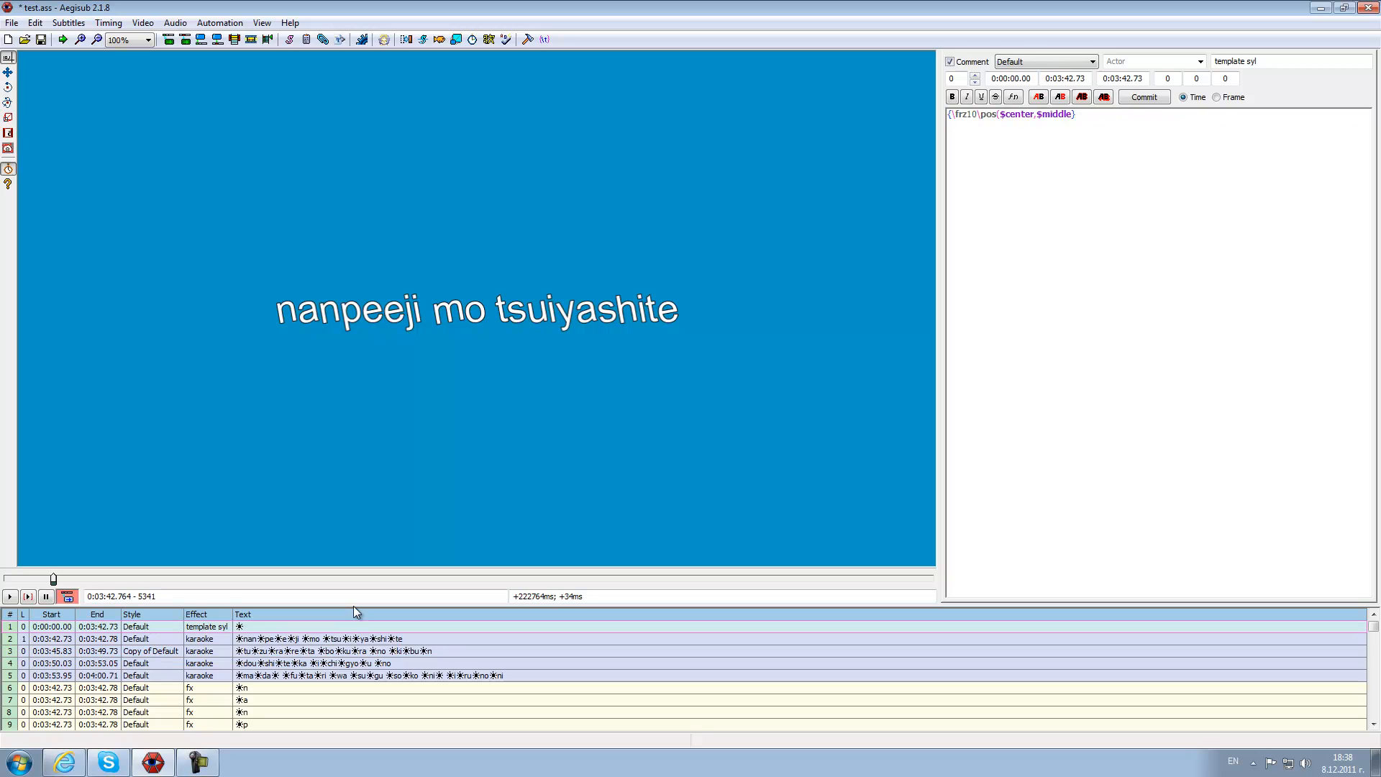
# Apply the karaoke template with the template syl effect and undo the application.
pyautogui.click(220, 23)
pyautogui.click(237, 112)
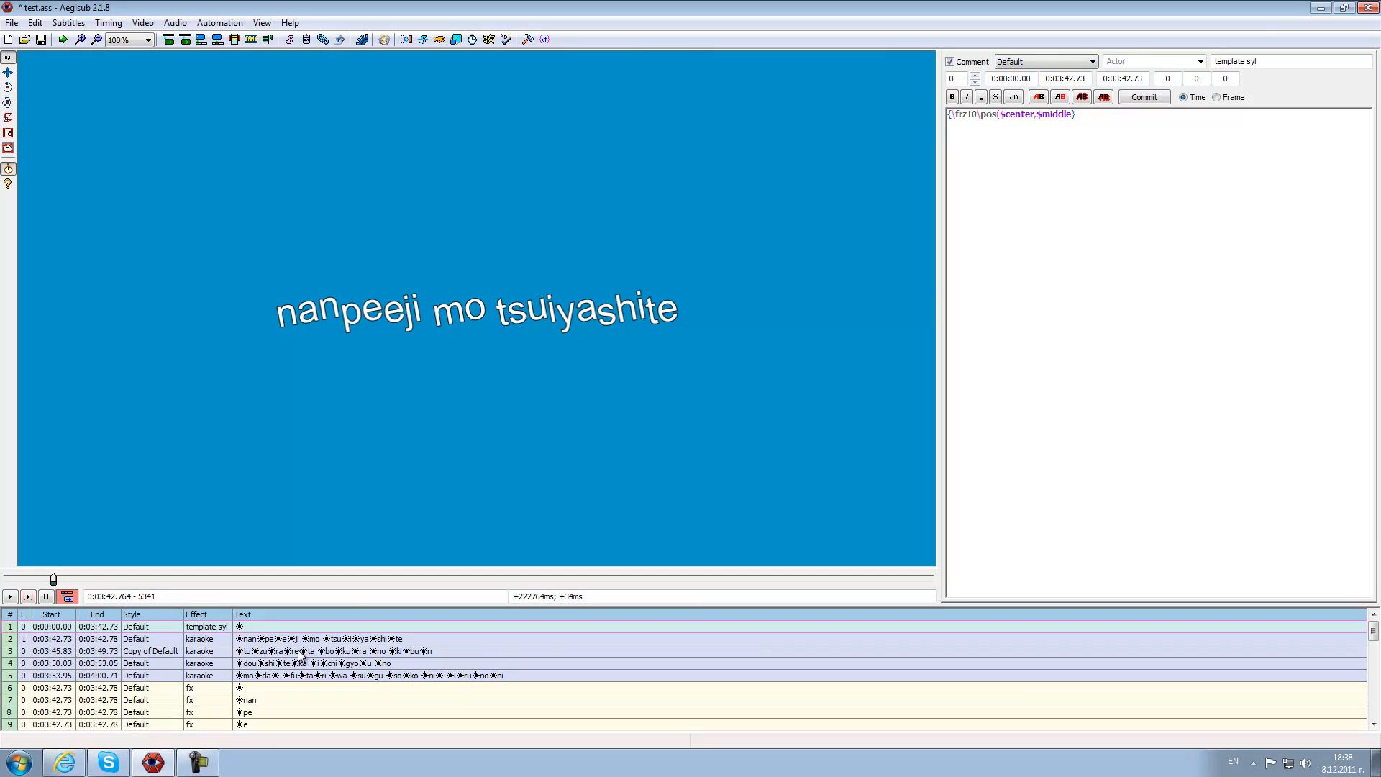
pyautogui.hotkey('ctrl', 'z')
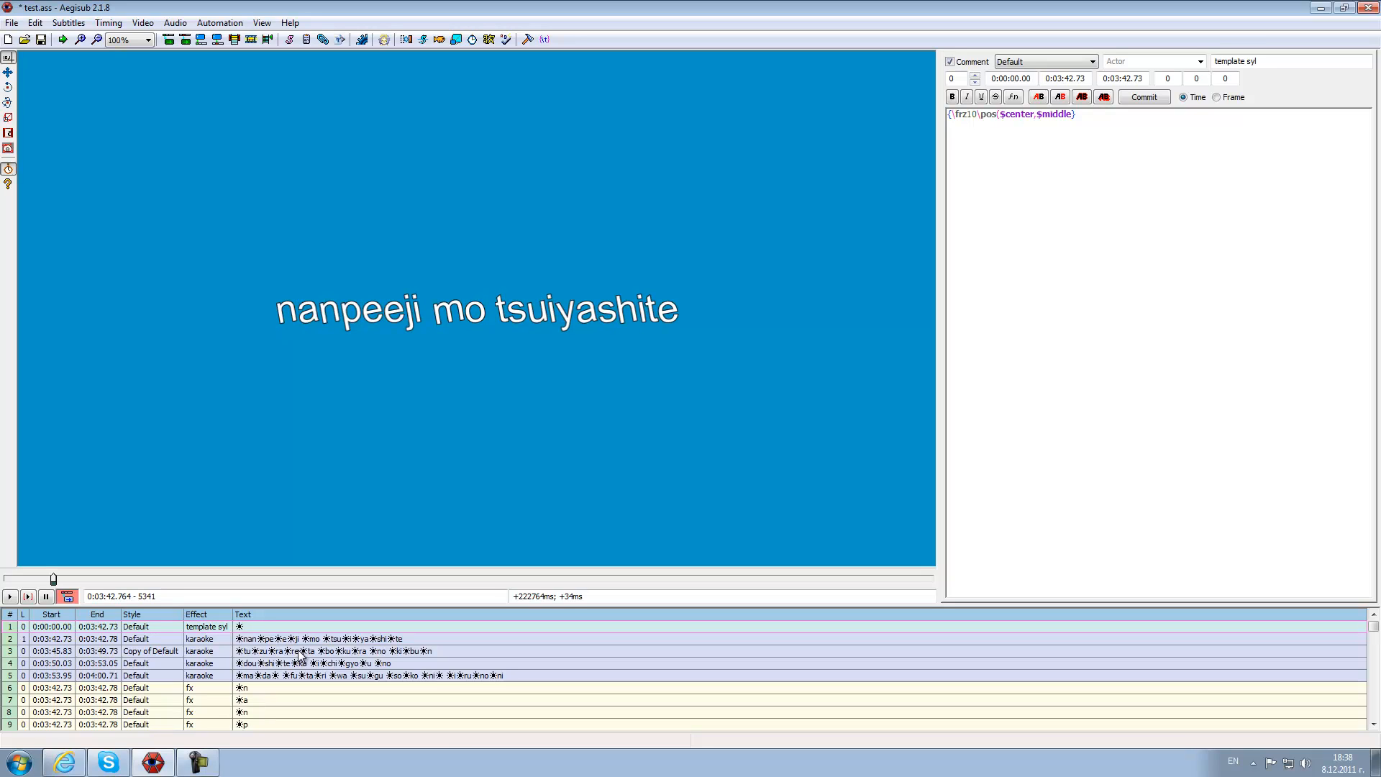